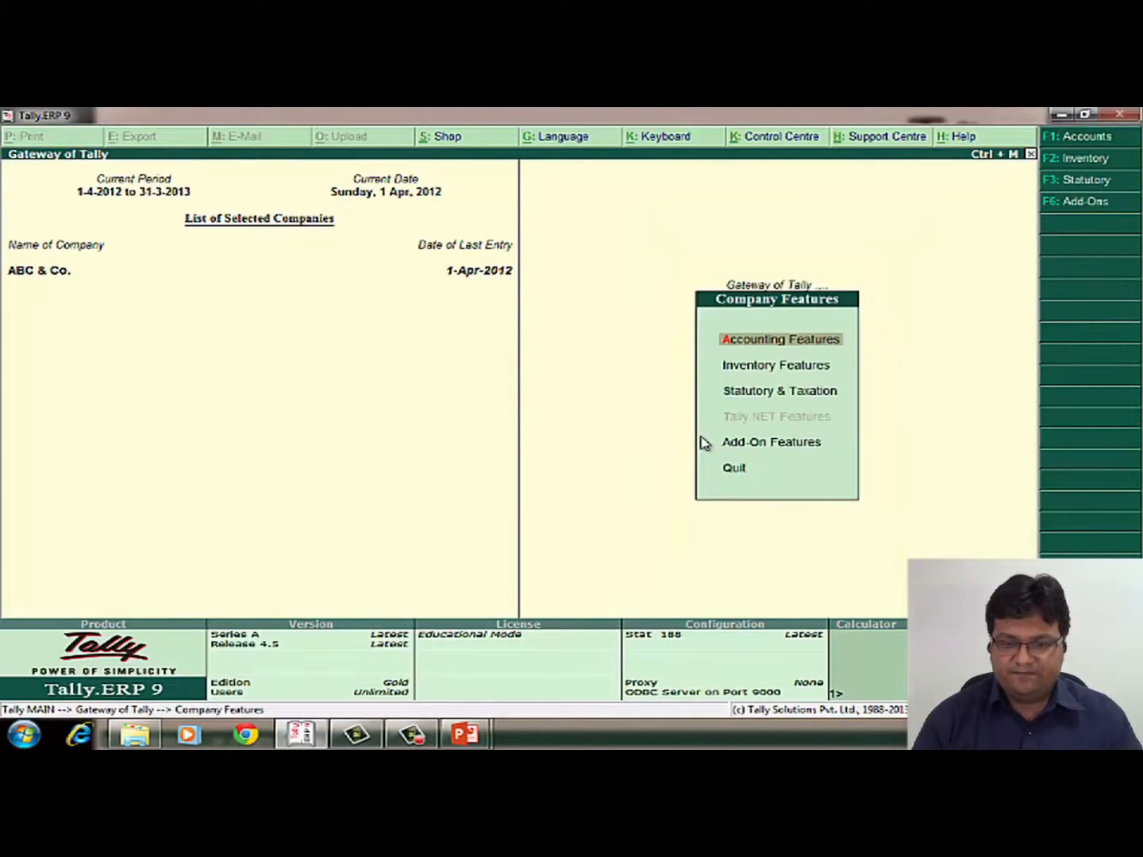
Allow purchase order processing in the inventory features of ABC & Co.
{"action": "key", "text": "Down"}
{"action": "key", "text": "Down"}
{"action": "key", "text": "Up"}
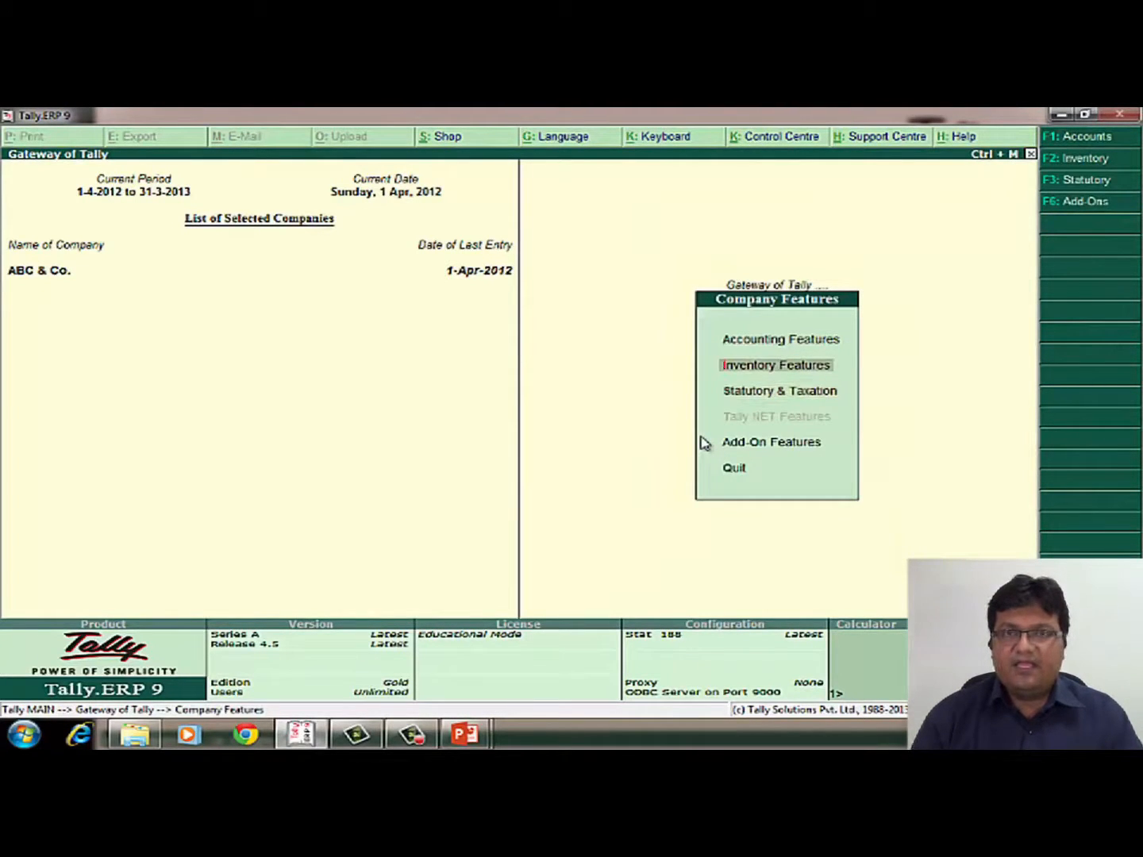
{"action": "key", "text": "Return"}
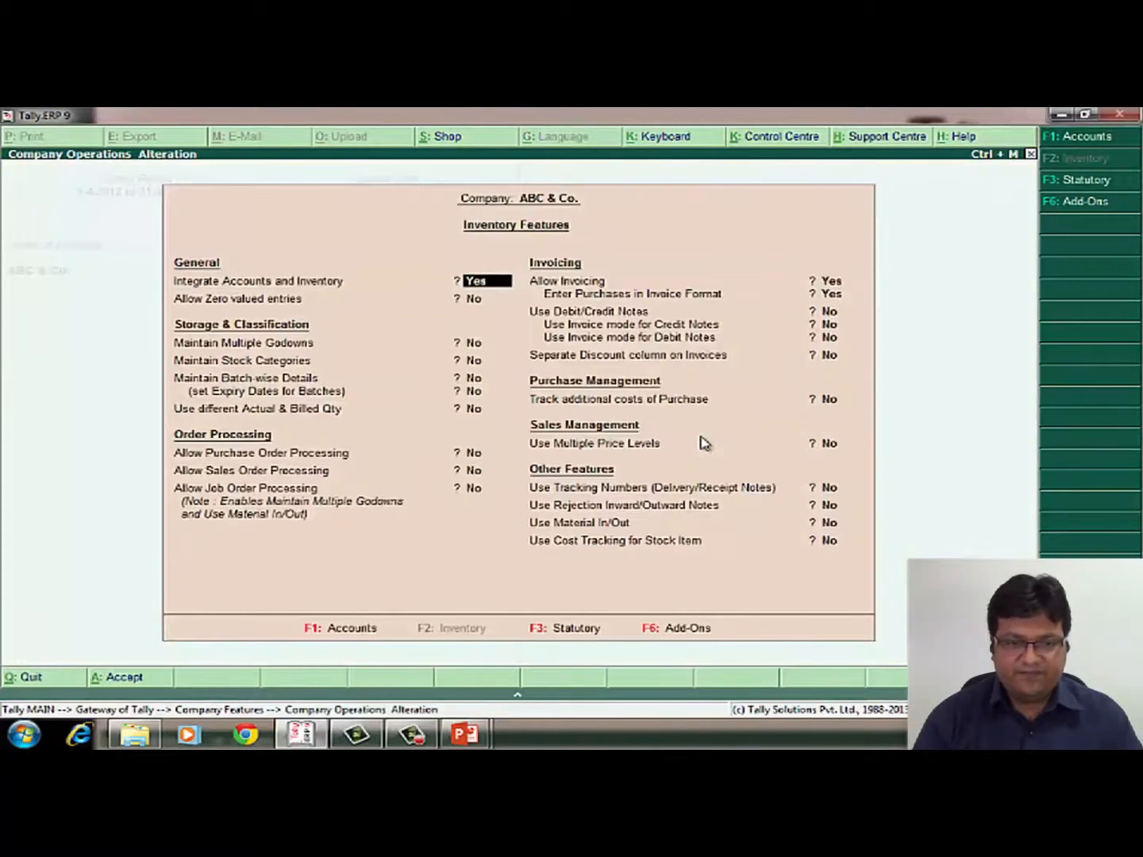
{"action": "left_click", "coordinate": [476, 455]}
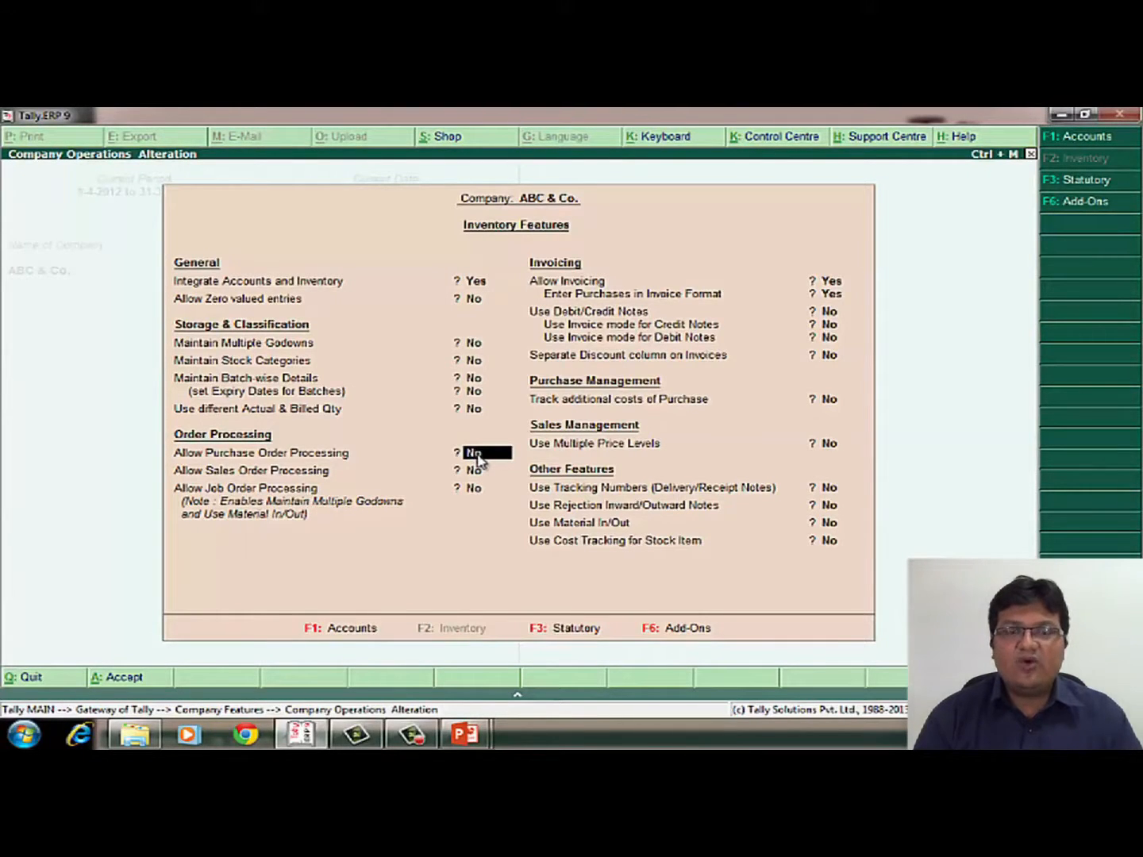
{"action": "type", "text": "y"}
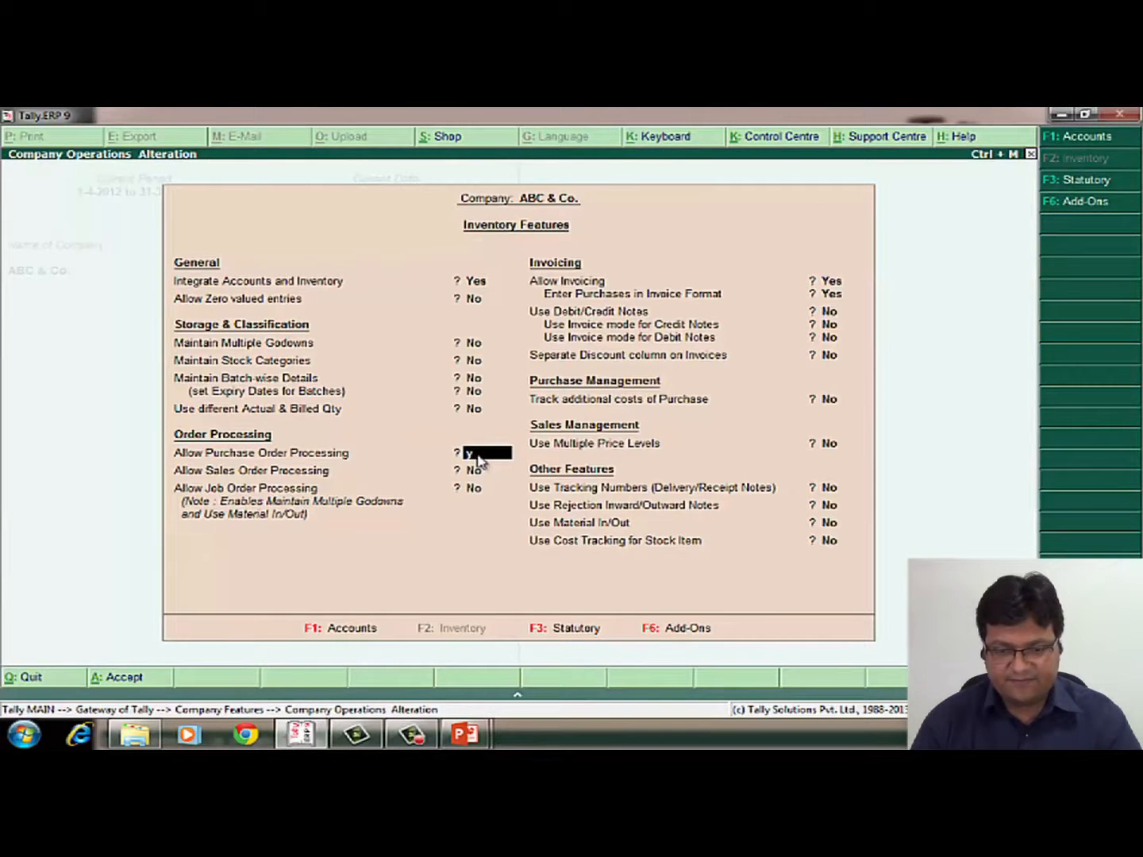
{"action": "key", "text": "Return"}
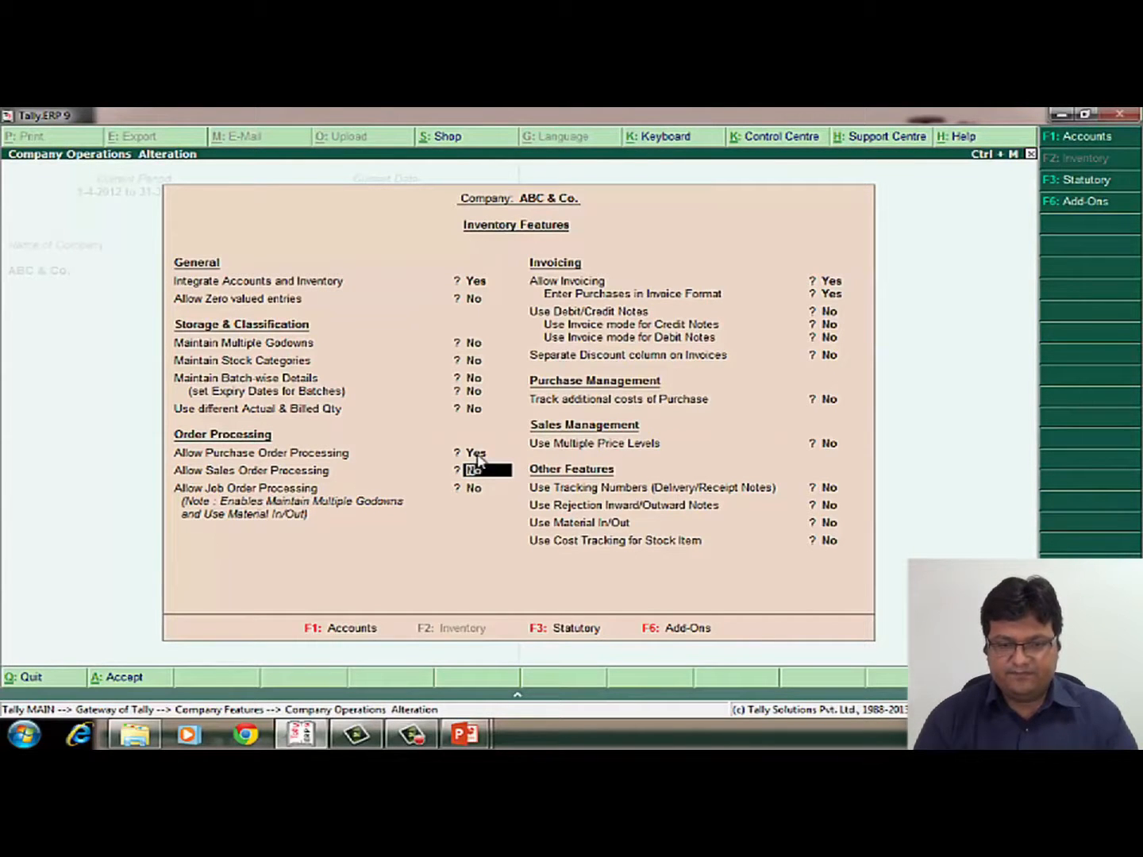
Accept the remaining inventory features as they are, save them and return to the Gateway of Tally.
{"action": "key", "text": "Return"}
{"action": "key", "text": "Return"}
{"action": "key", "text": "Return"}
{"action": "key", "text": "Return"}
{"action": "key", "text": "Return"}
{"action": "key", "text": "Return"}
{"action": "key", "text": "Return"}
{"action": "key", "text": "Return"}
{"action": "key", "text": "Return"}
{"action": "key", "text": "Return"}
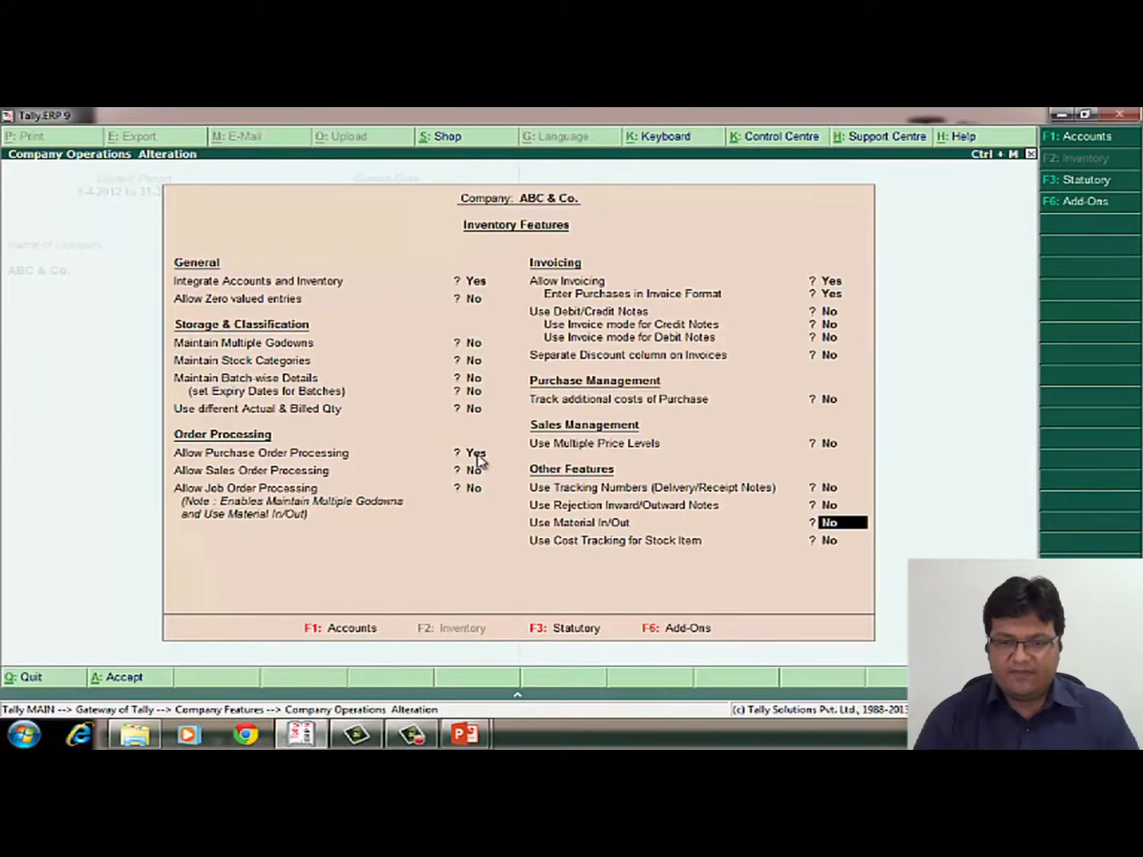
{"action": "key", "text": "Return"}
{"action": "key", "text": "Return"}
{"action": "key", "text": "Return"}
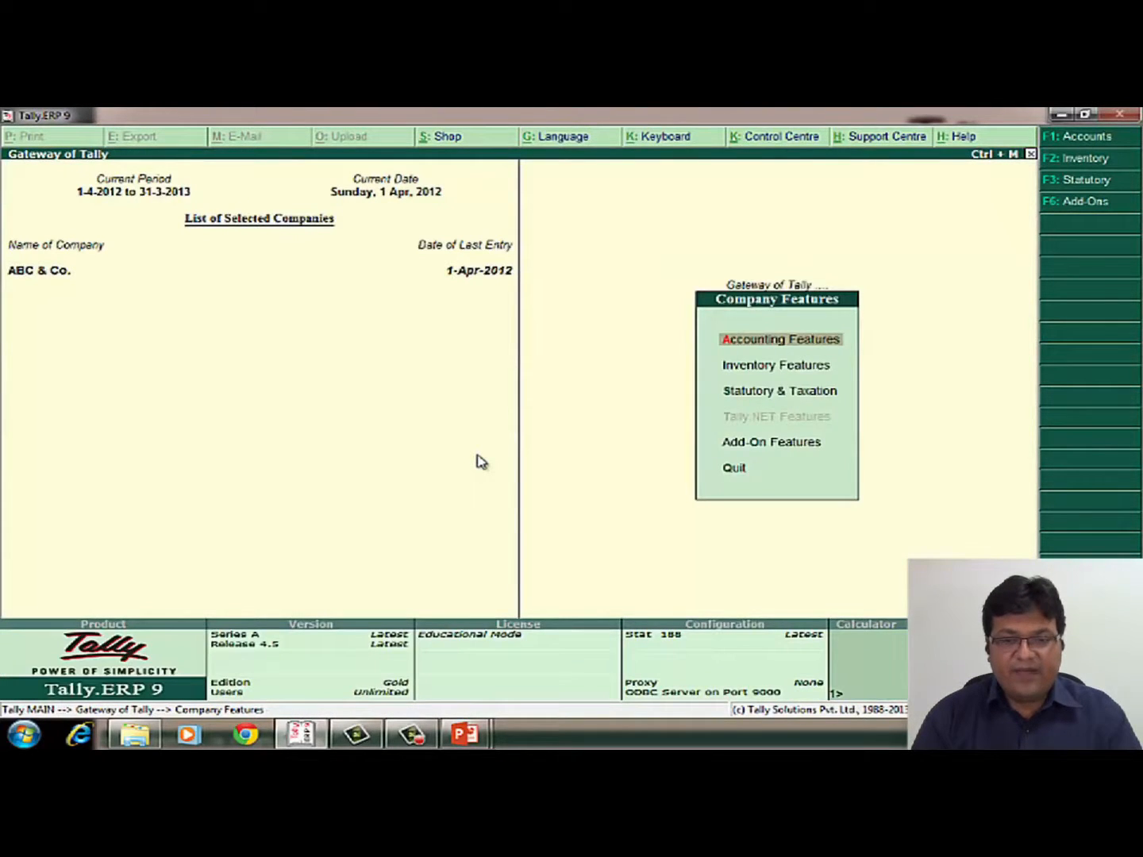
{"action": "key", "text": "Escape"}
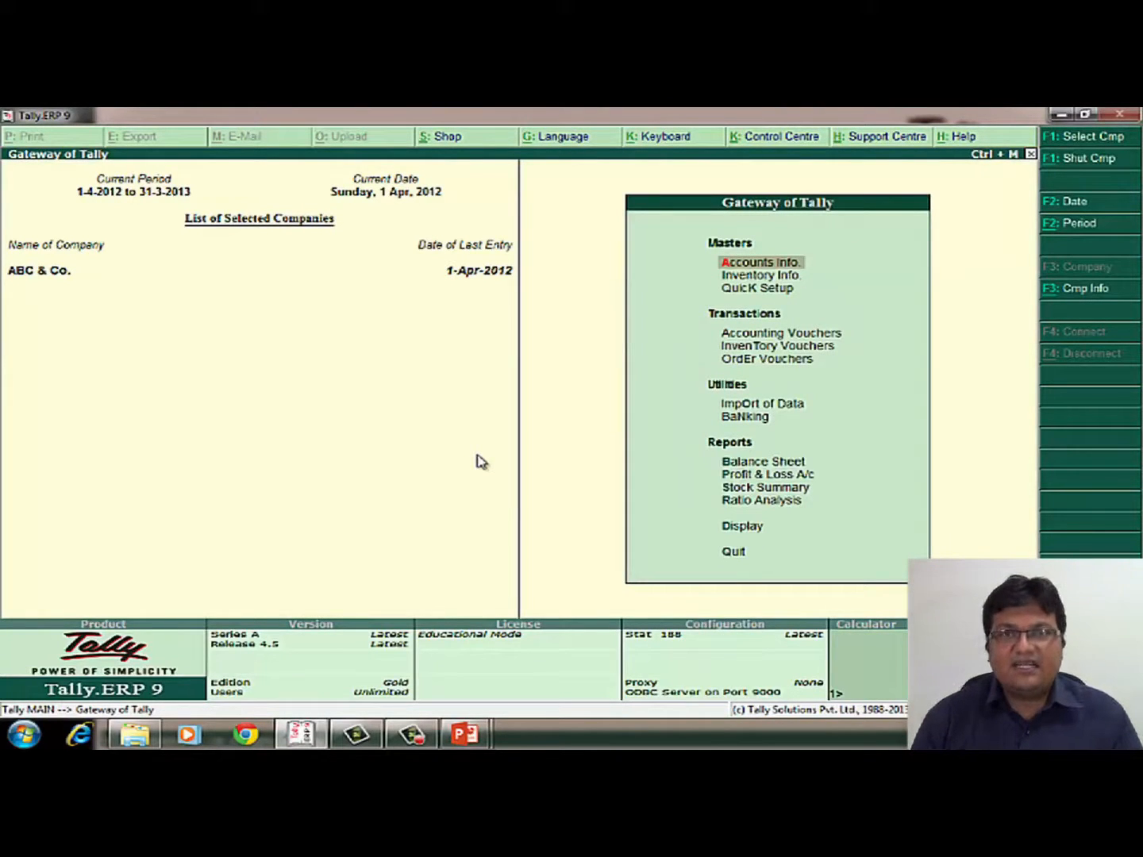
Start a purchase order voucher with XYZ & Co. as the party account.
{"action": "key", "text": "Down"}
{"action": "key", "text": "Down"}
{"action": "key", "text": "Down"}
{"action": "key", "text": "Down"}
{"action": "key", "text": "Down"}
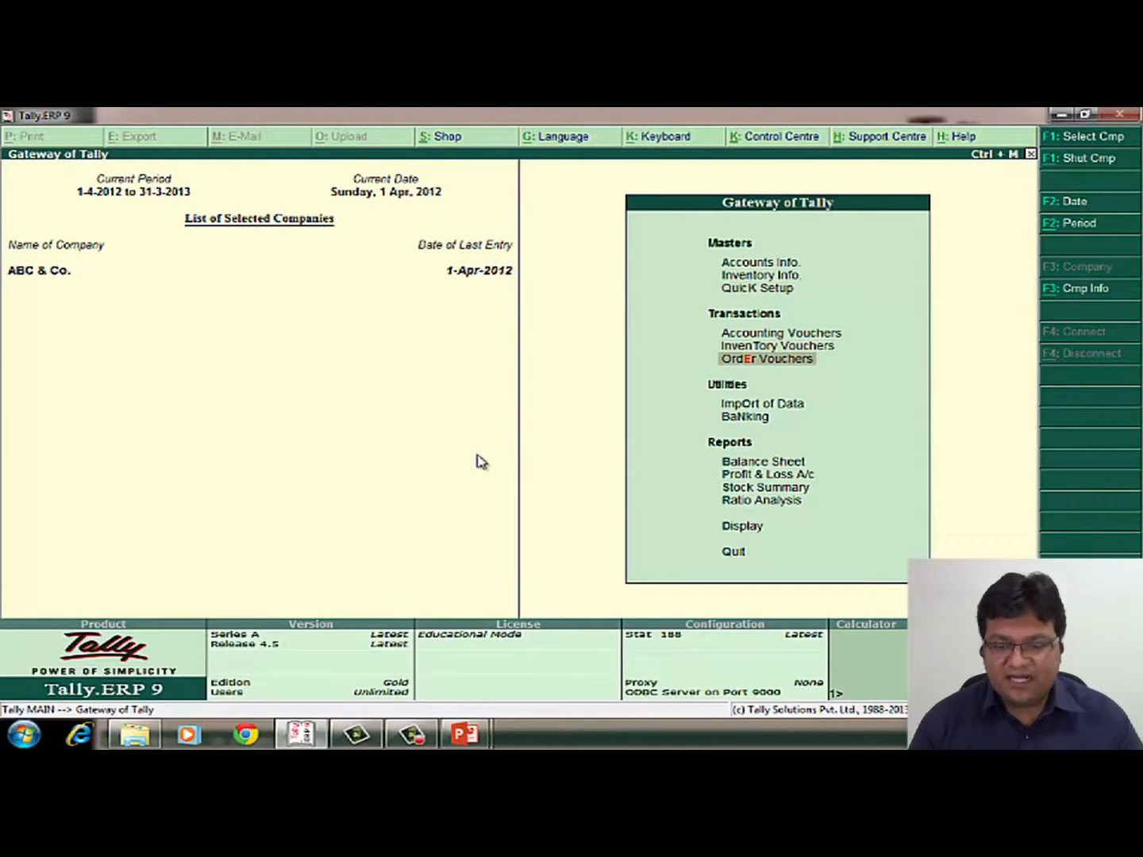
{"action": "key", "text": "Return"}
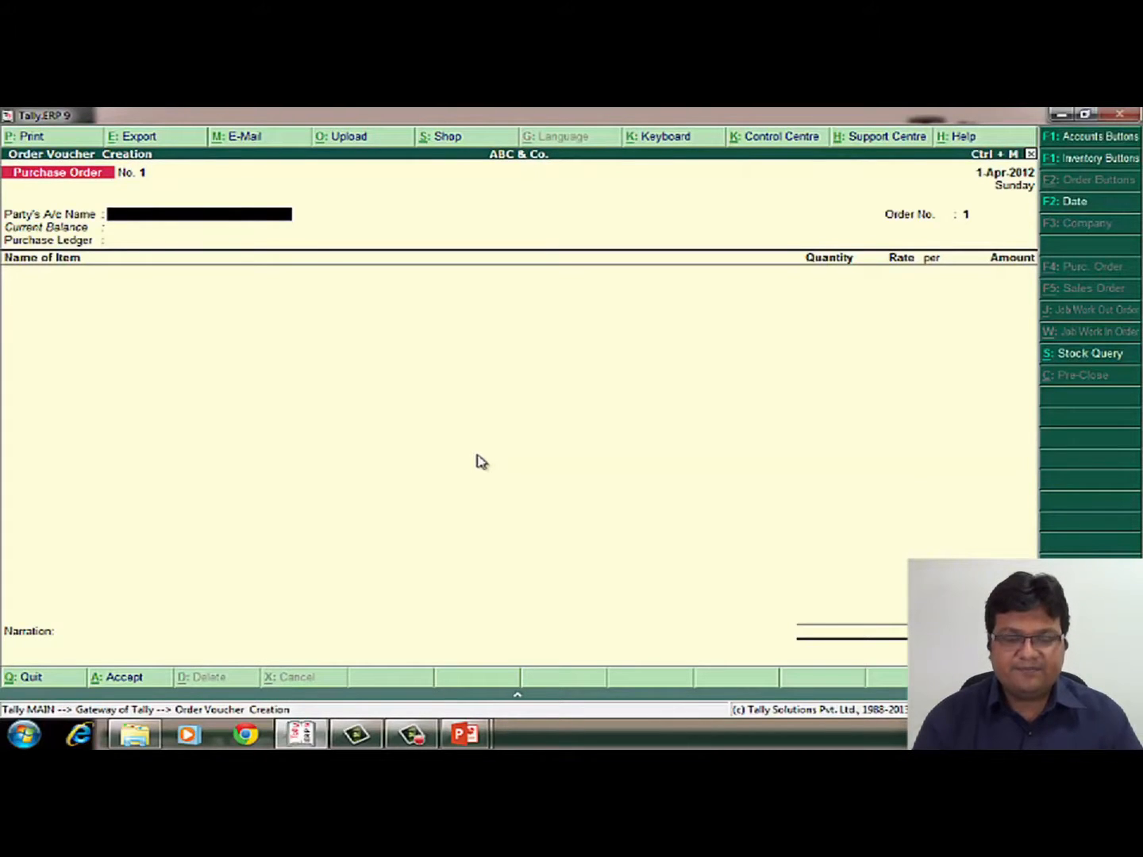
{"action": "type", "text": "Xy"}
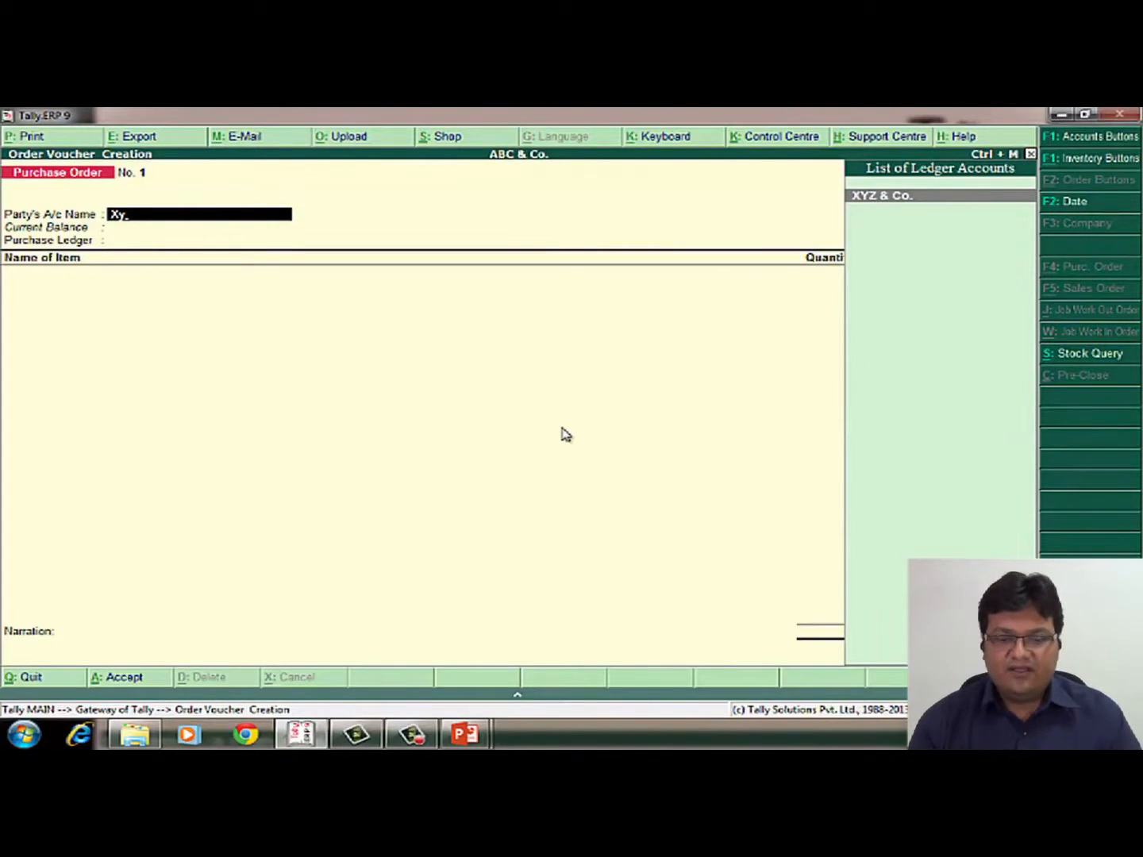
{"action": "key", "text": "Return"}
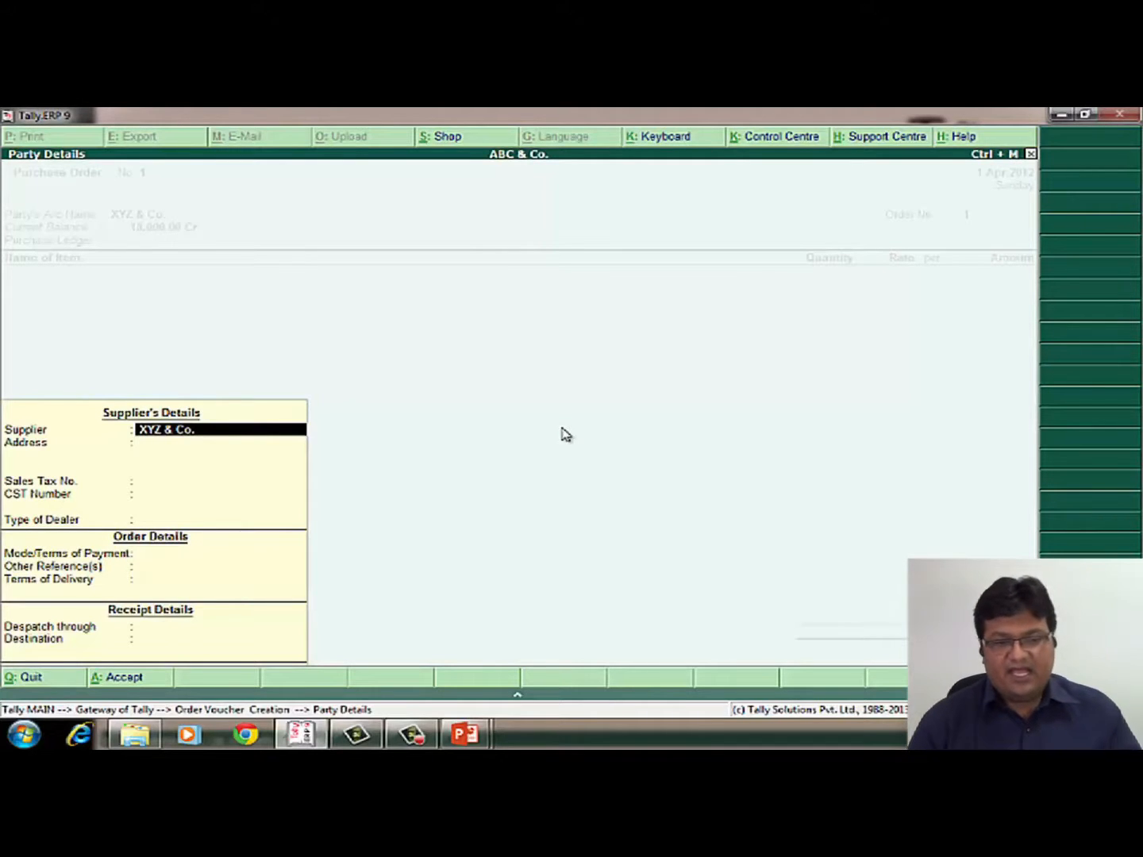
Accept the supplier details with dealer type Not Applicable, leaving the address, tax, order and receipt details blank.
{"action": "key", "text": "Return"}
{"action": "key", "text": "Return"}
{"action": "key", "text": "Return"}
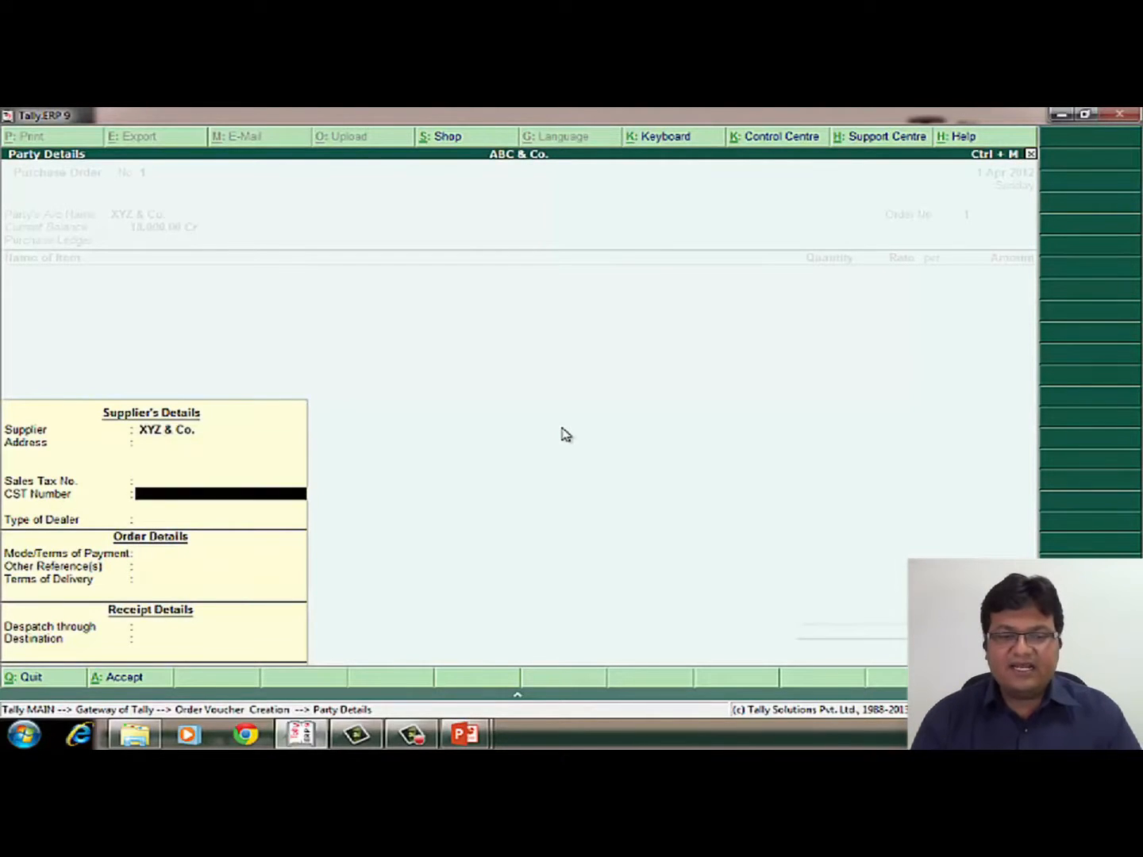
{"action": "key", "text": "Return"}
{"action": "key", "text": "Return"}
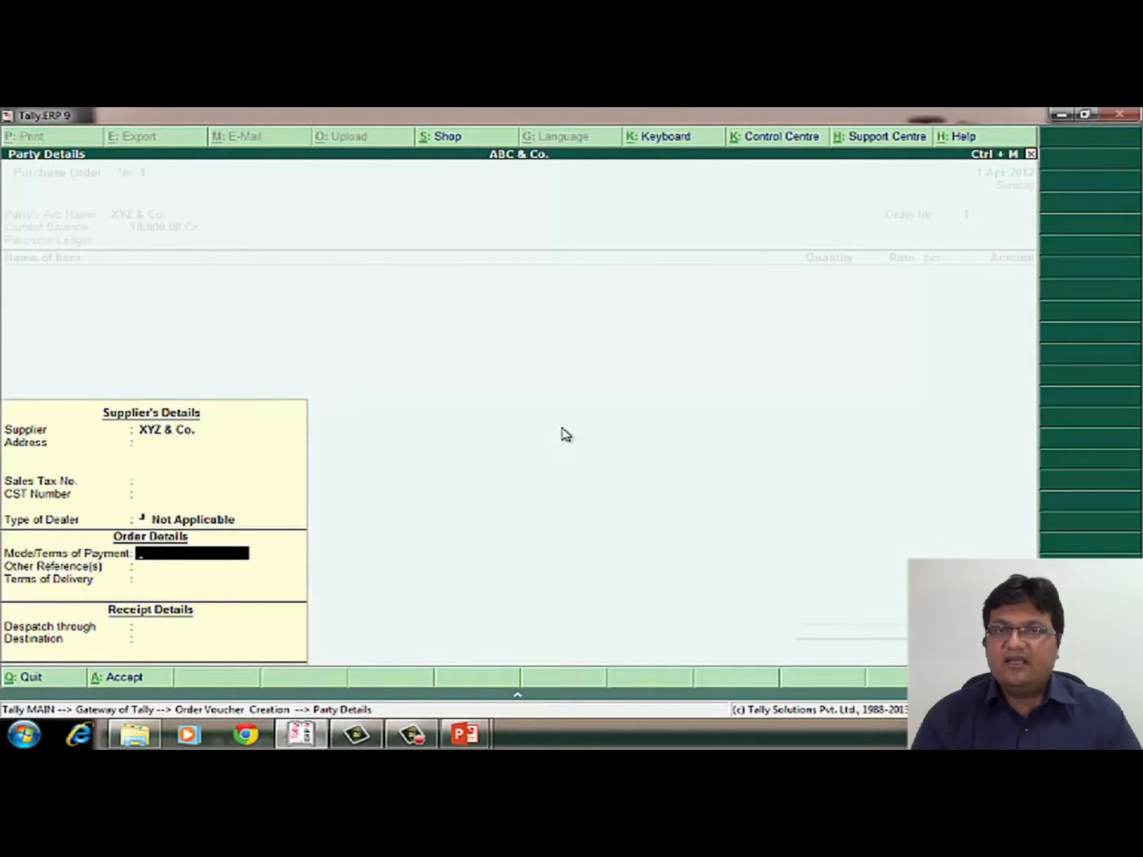
{"action": "key", "text": "Return"}
{"action": "key", "text": "Return"}
{"action": "key", "text": "Return"}
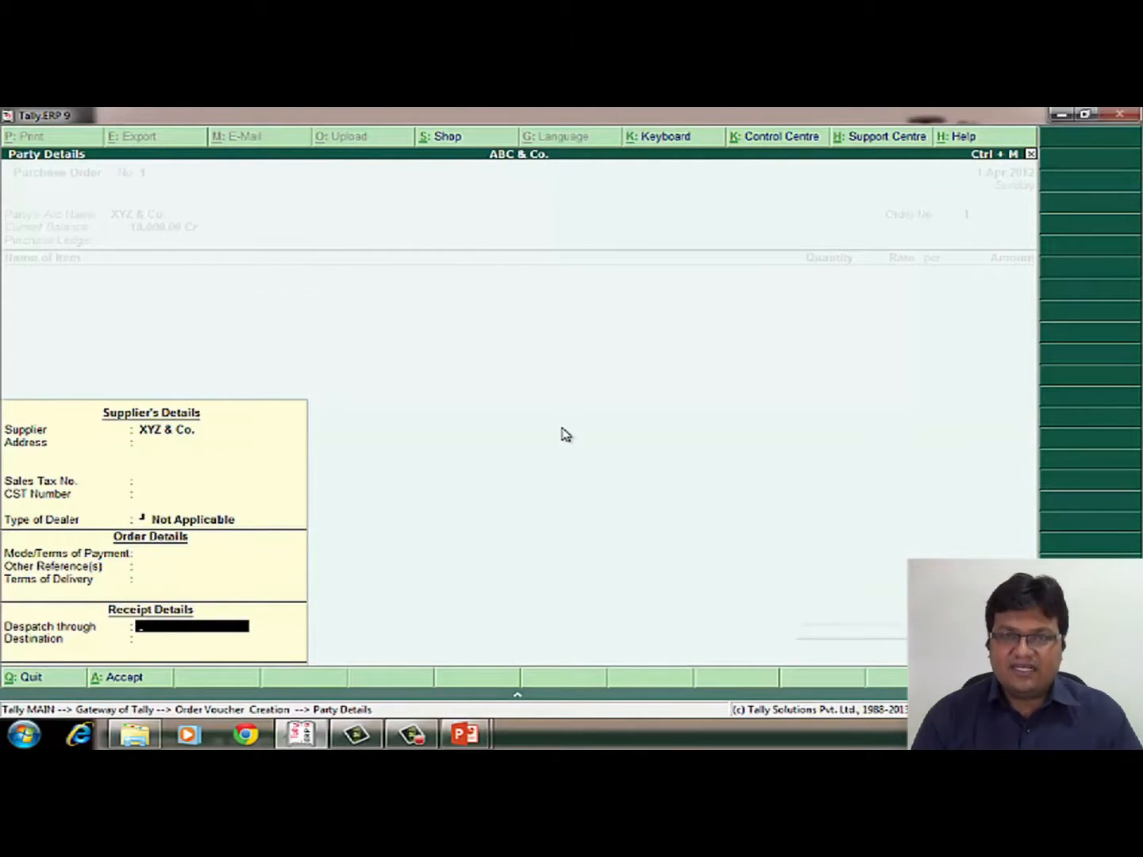
{"action": "key", "text": "Return"}
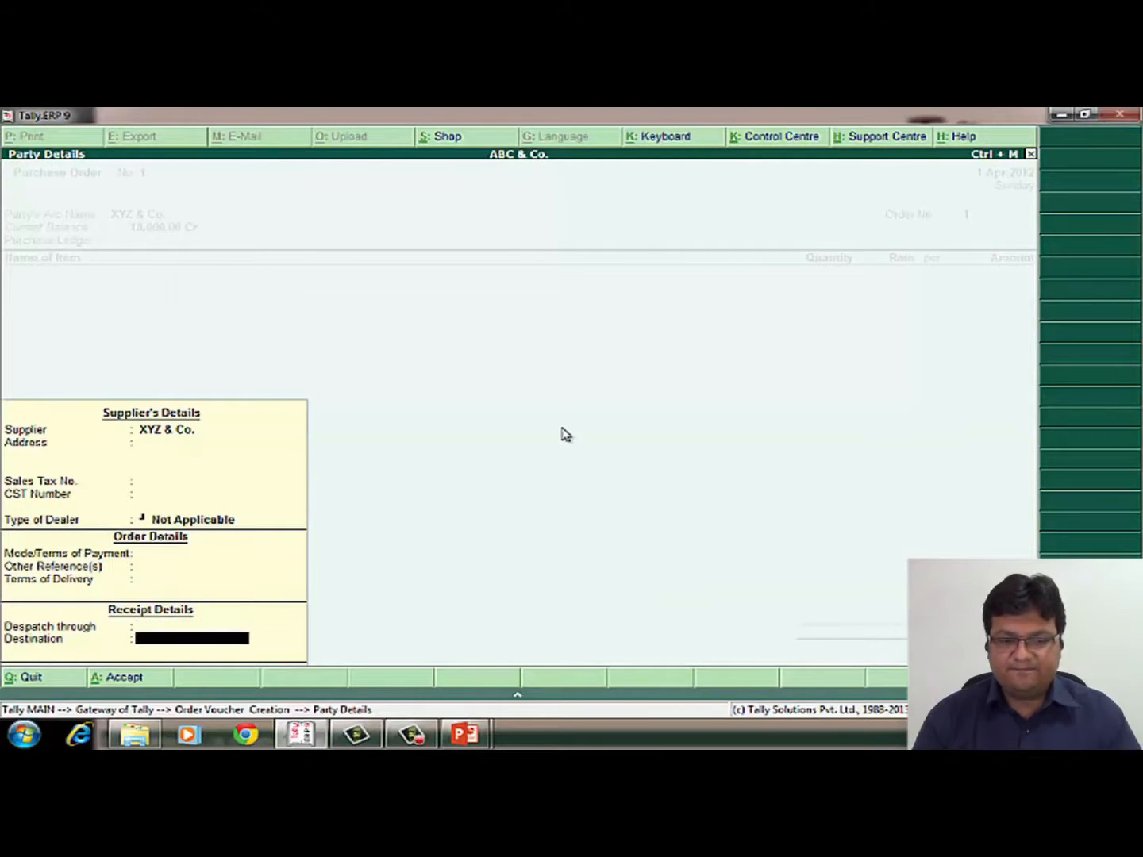
{"action": "key", "text": "Return"}
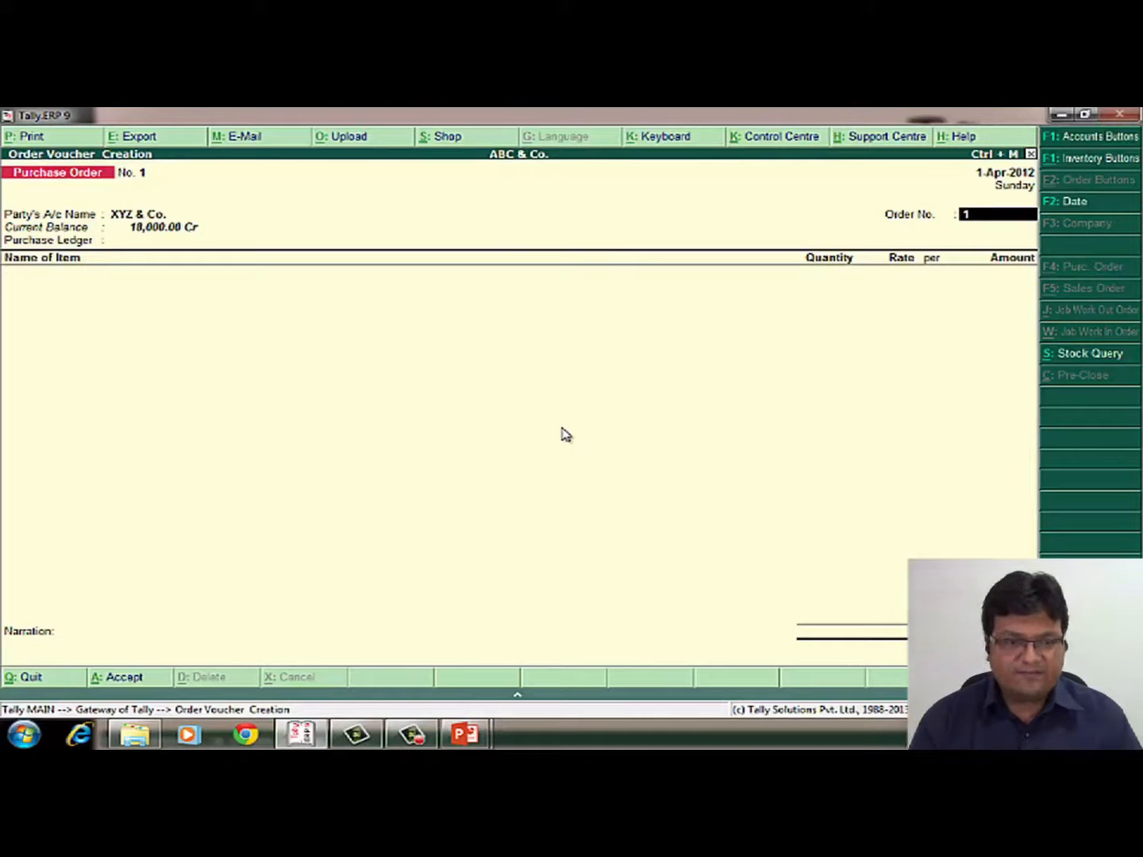
Keep the default order number, choose the Purchase ledger and add TShirts as the order item.
{"action": "key", "text": "Return"}
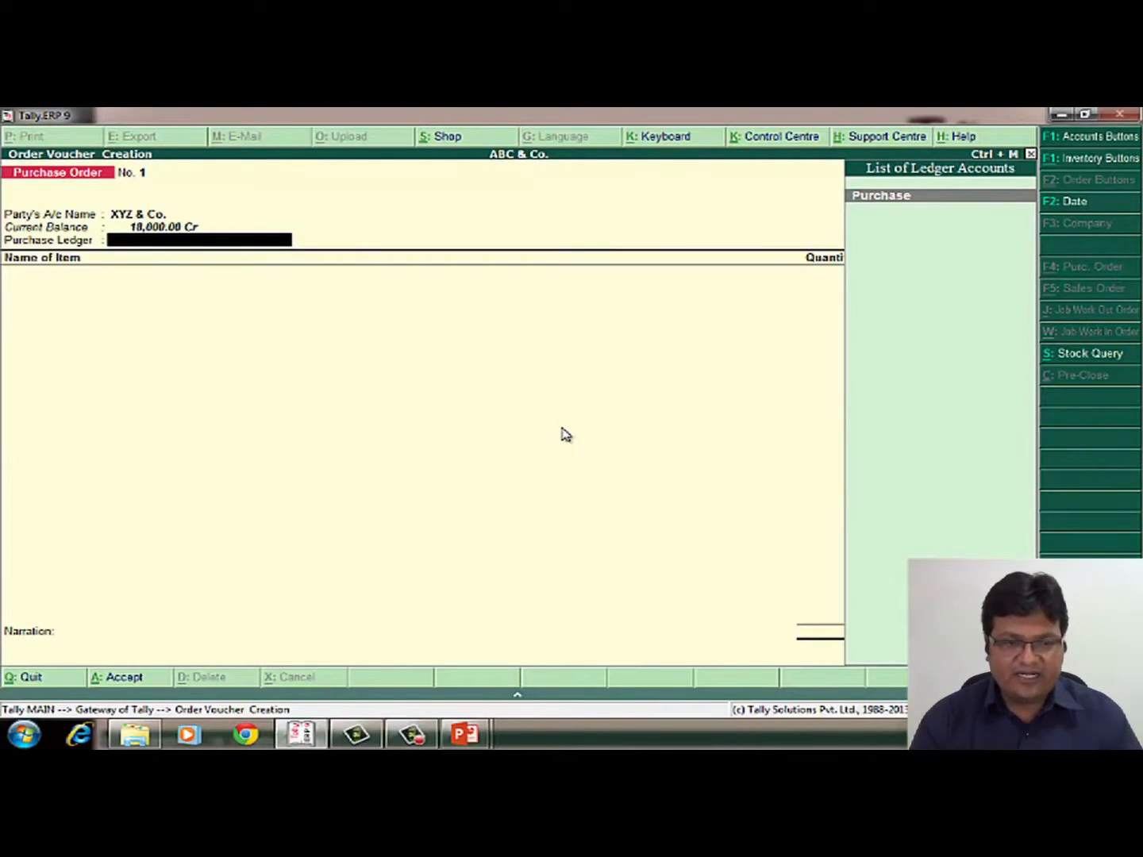
{"action": "key", "text": "Return"}
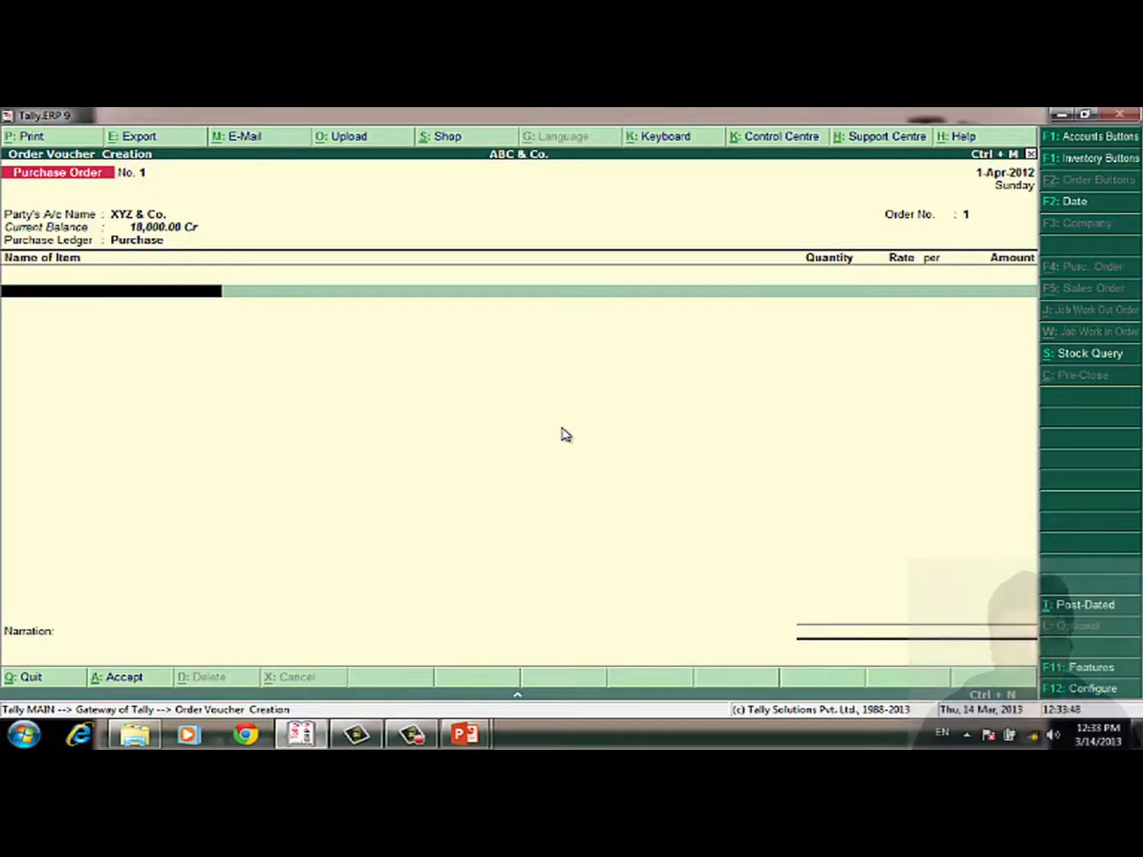
{"action": "type", "text": "T"}
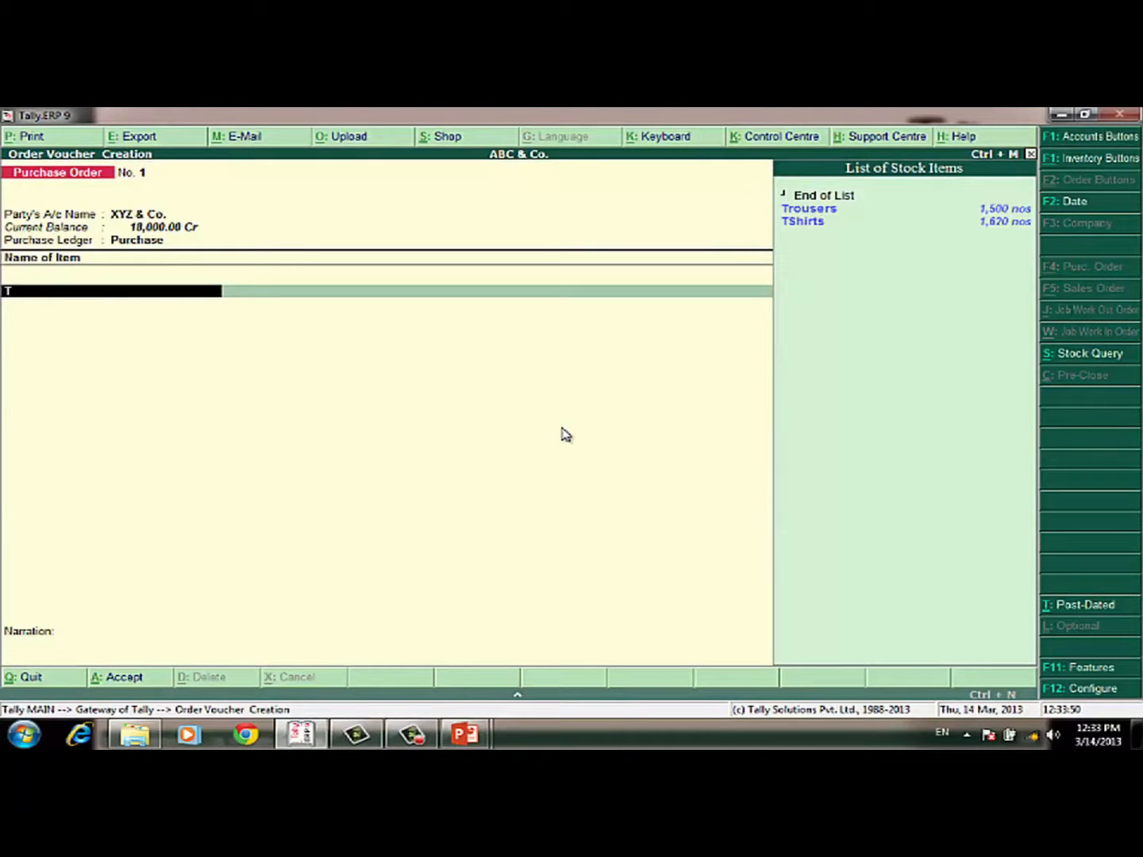
{"action": "type", "text": "s"}
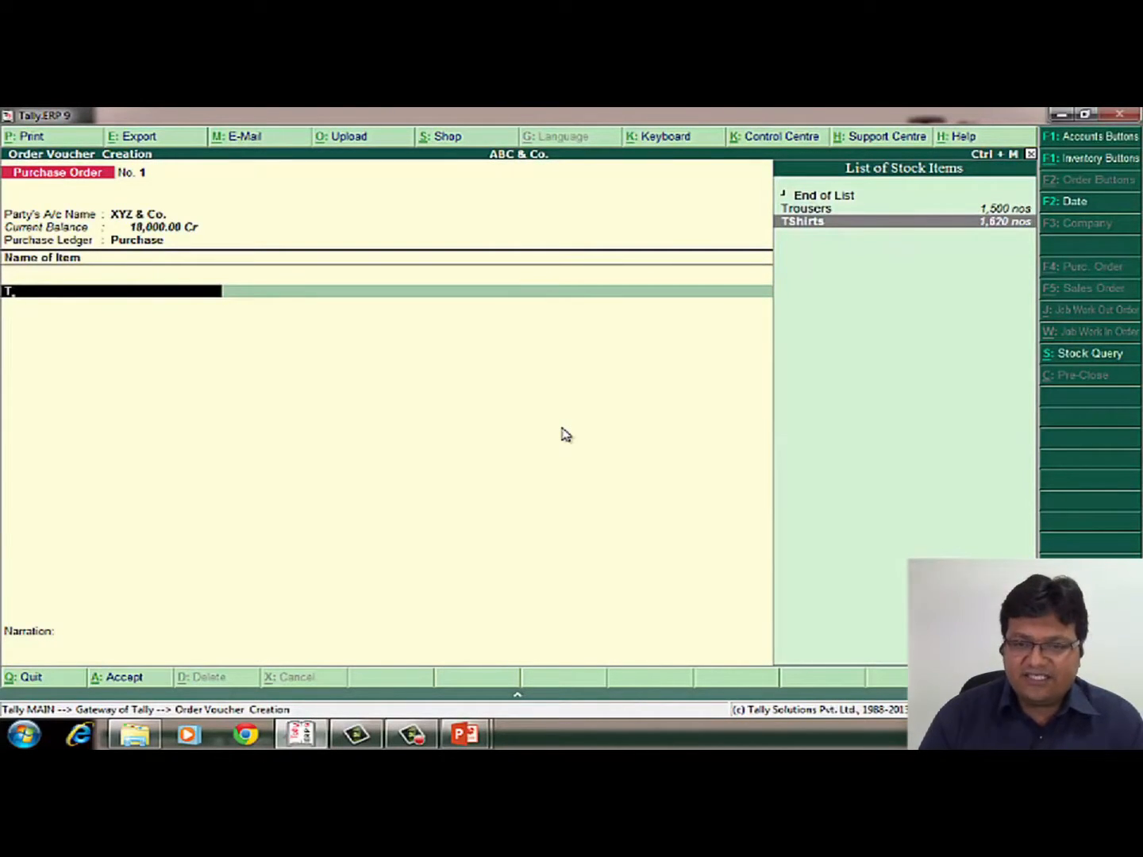
{"action": "key", "text": "Return"}
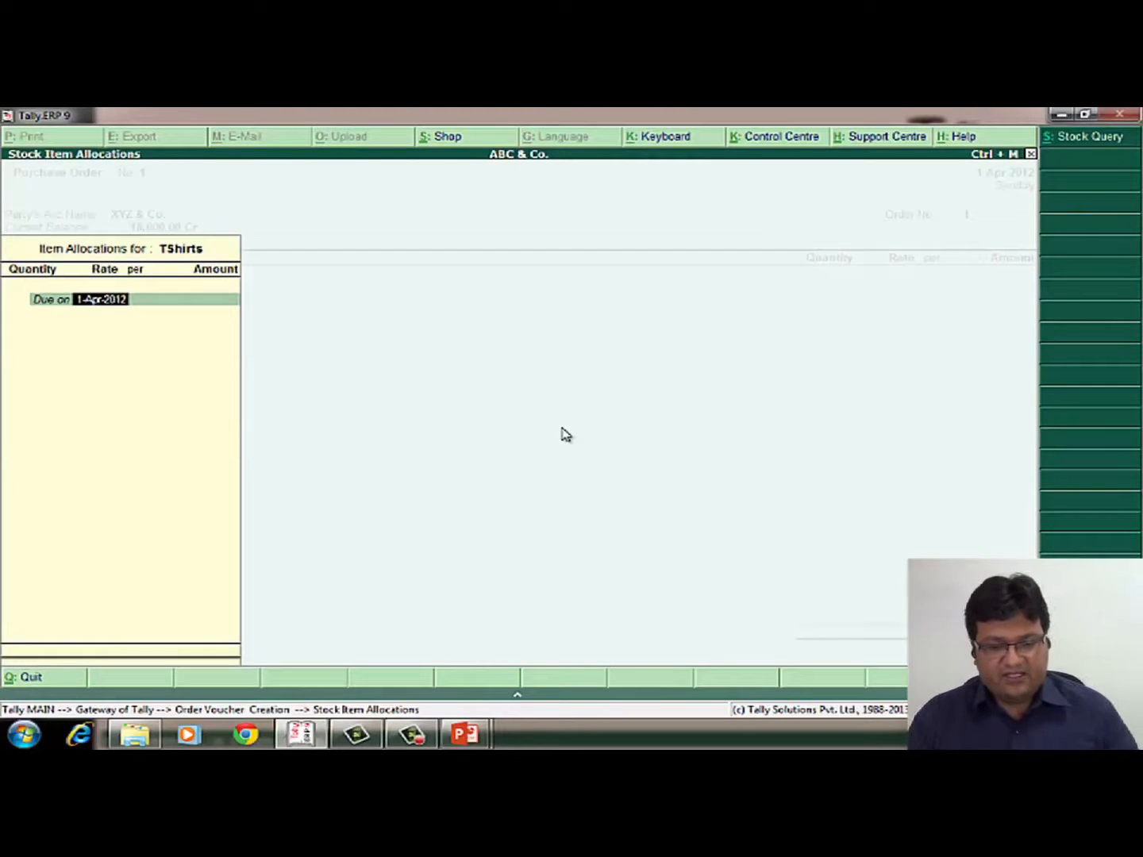
Allocate 250 nos of TShirts due in 7 days at the default rate of 150.00.
{"action": "type", "text": "7 day"}
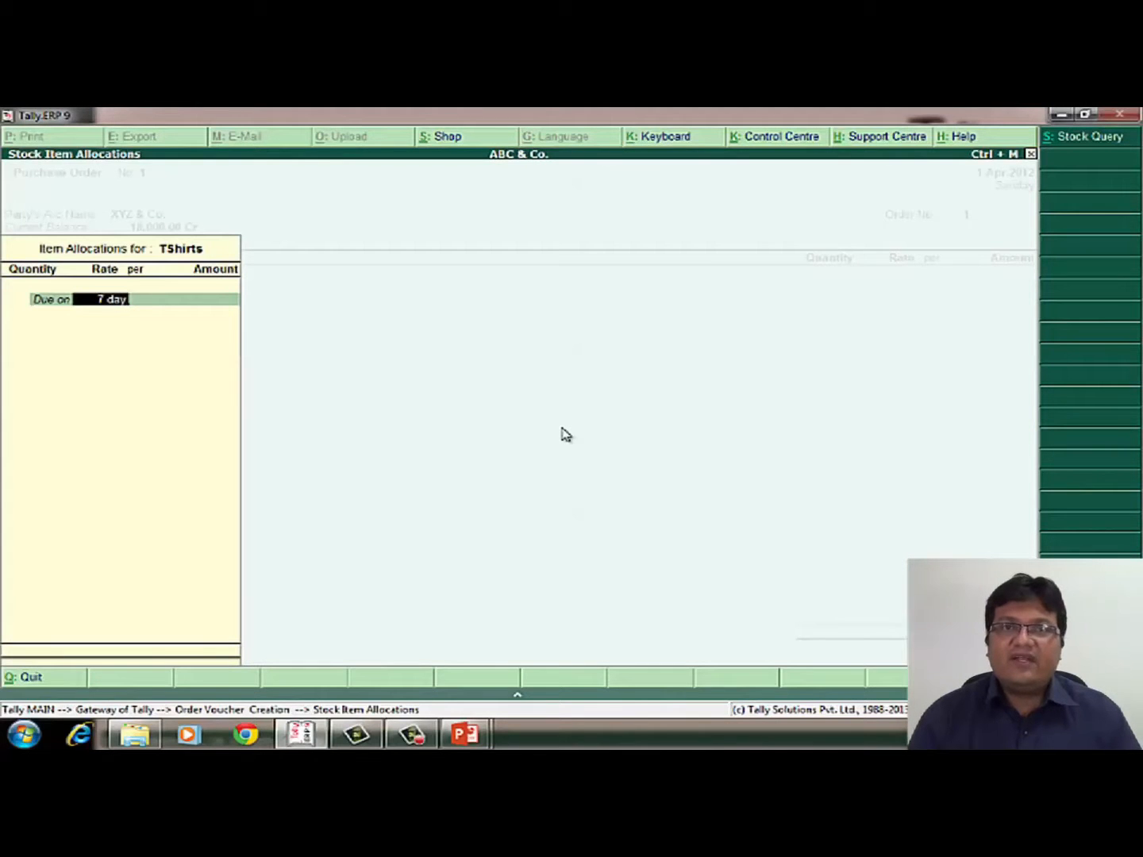
{"action": "key", "text": "Return"}
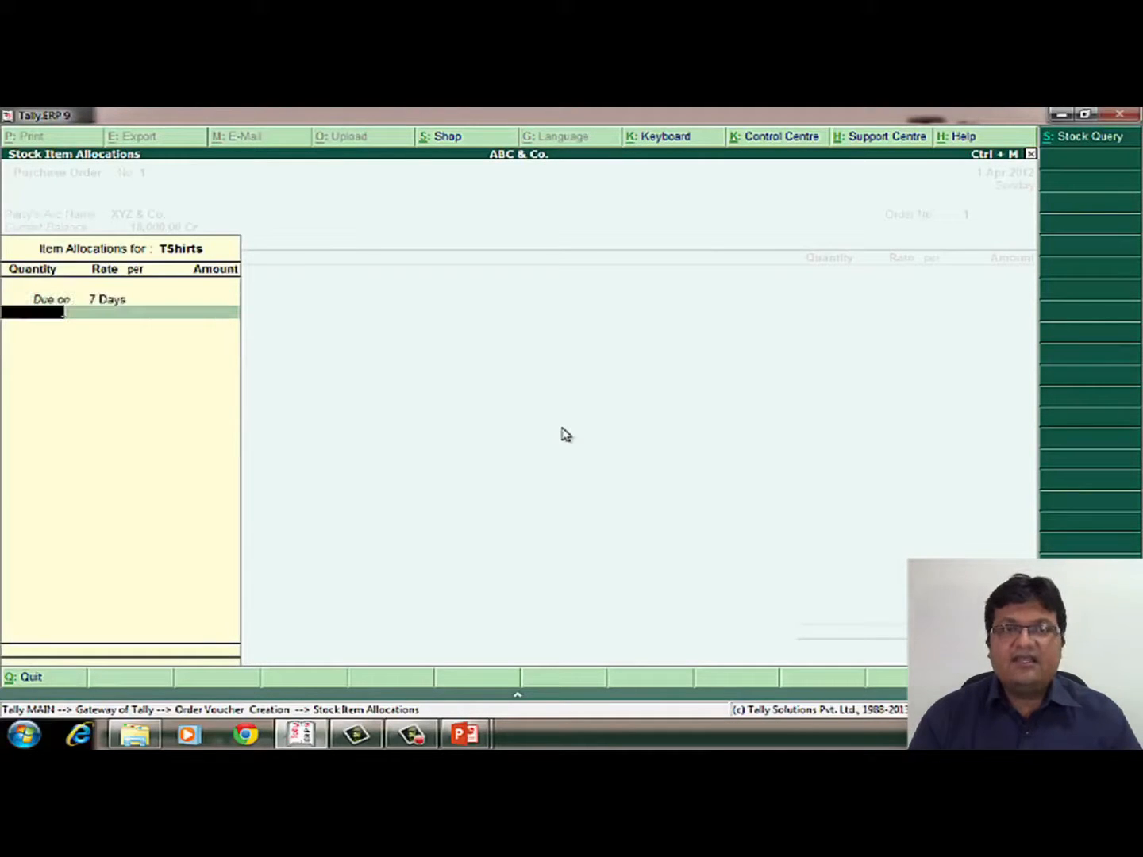
{"action": "type", "text": "250"}
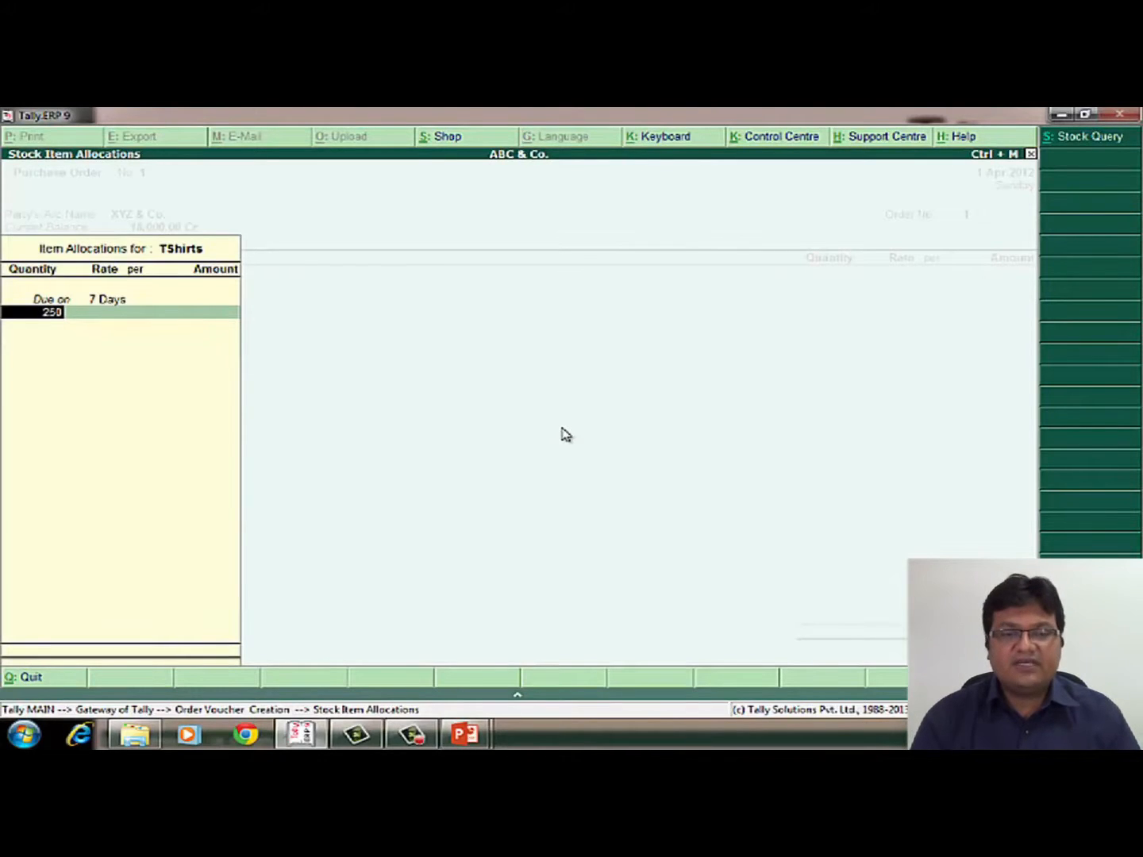
{"action": "key", "text": "Return"}
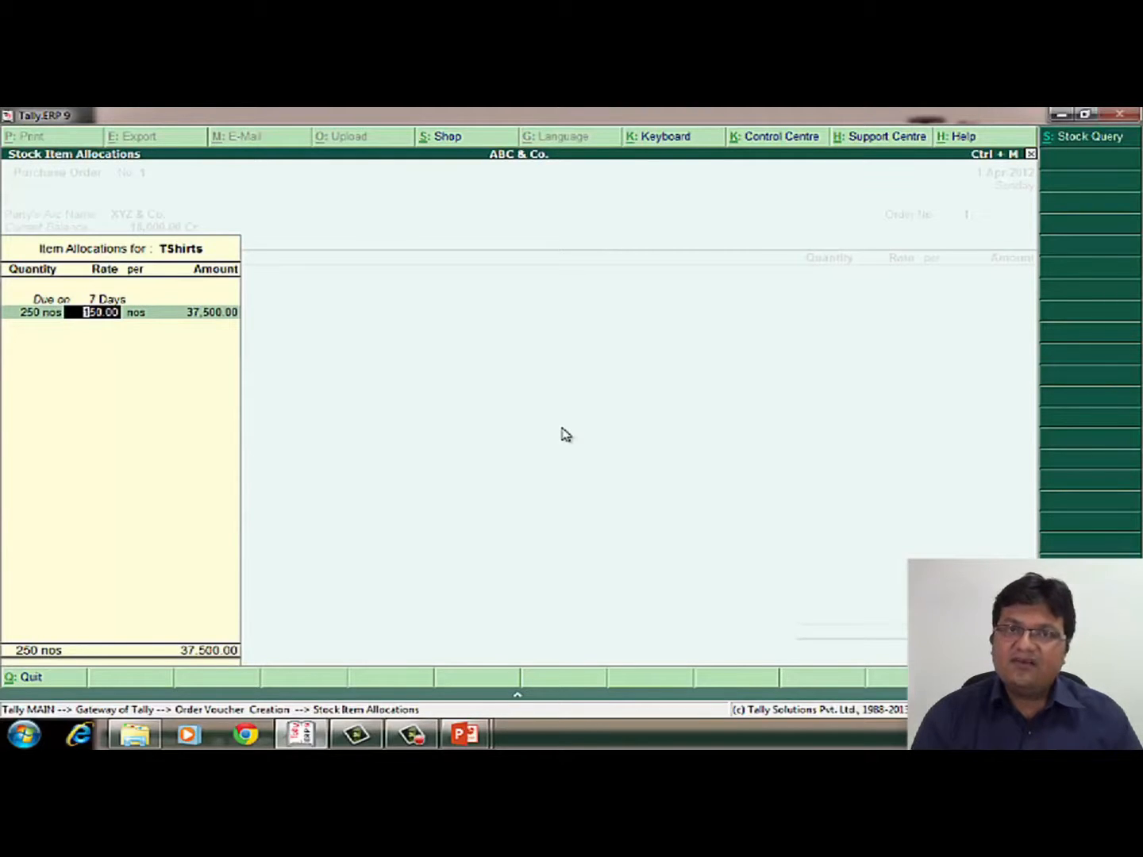
{"action": "key", "text": "Return"}
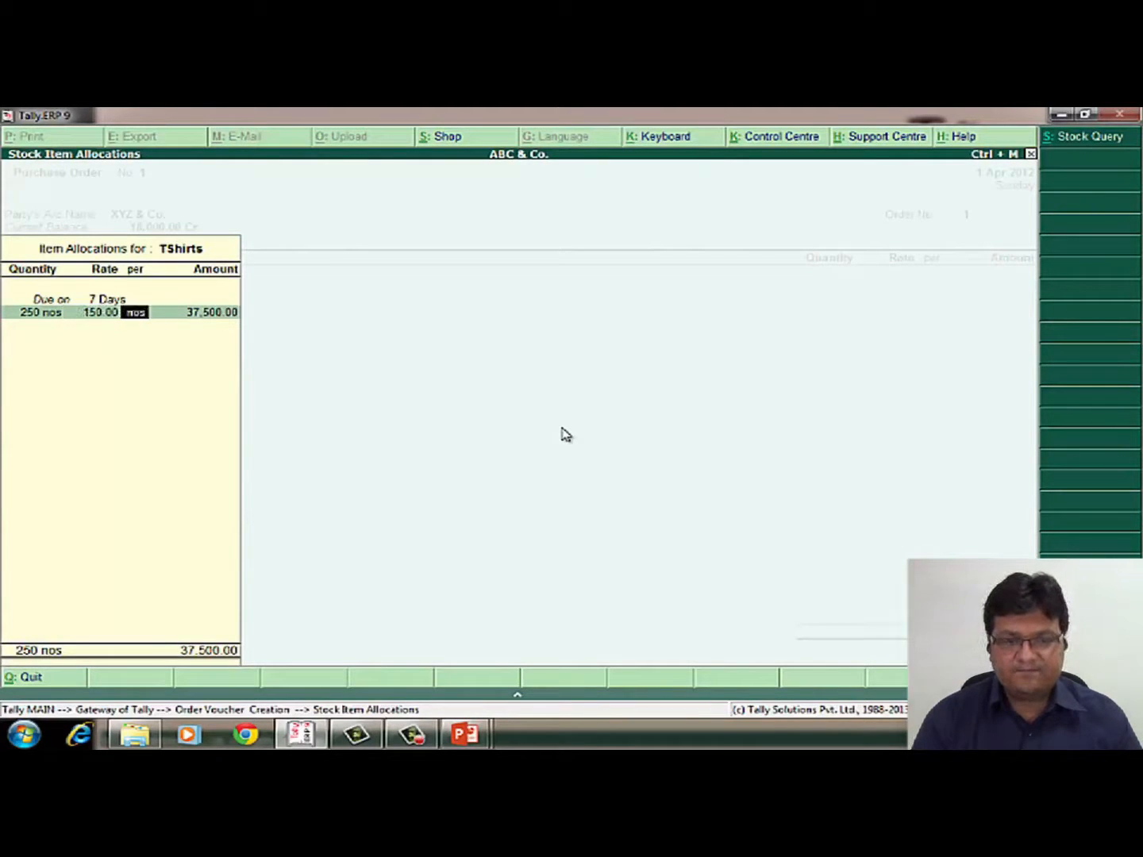
{"action": "key", "text": "Return"}
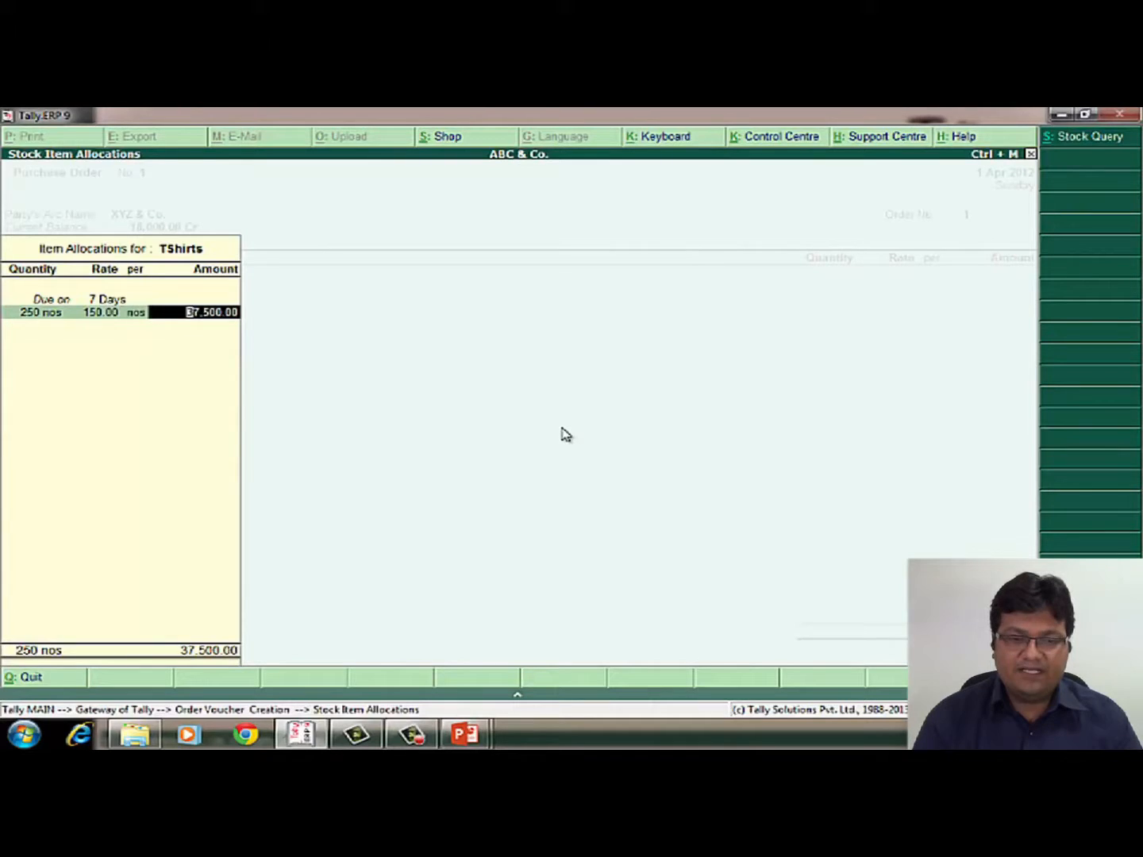
{"action": "key", "text": "Return"}
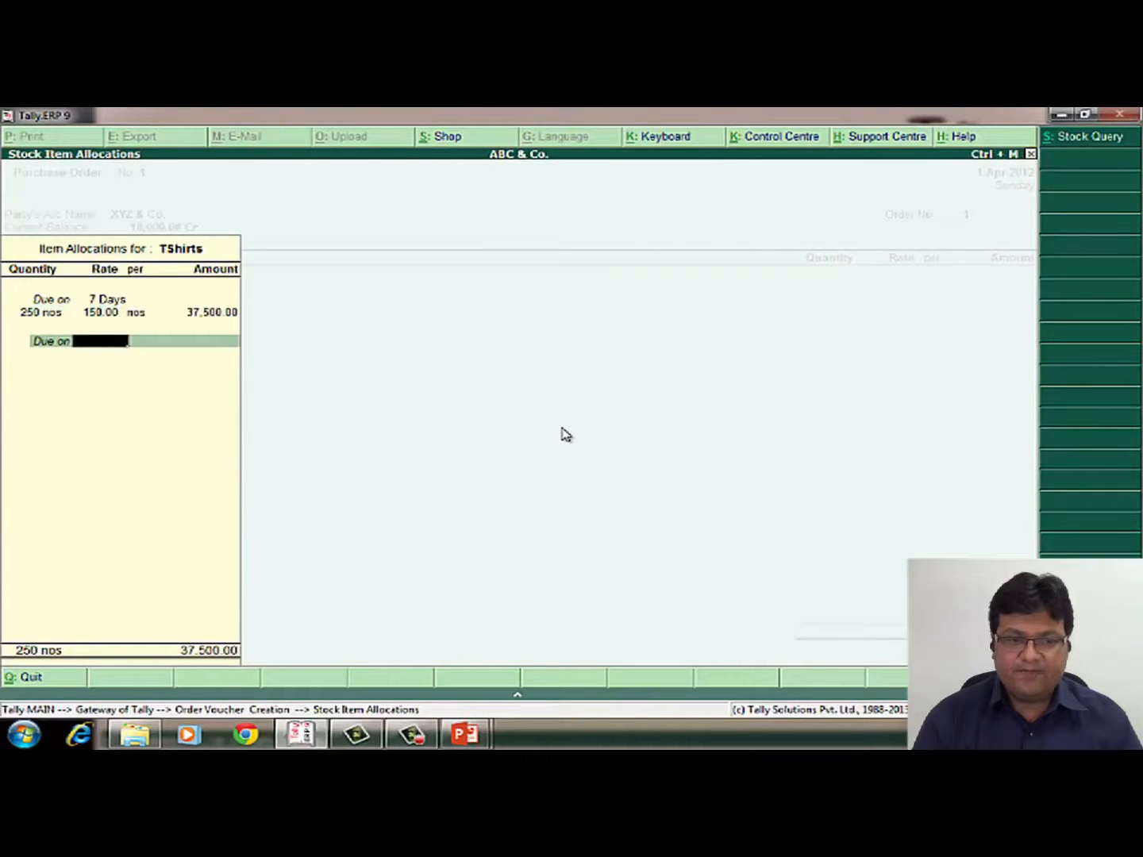
Add a second TShirts allocation of 250 nos due in 15 days at the default rate of 150.00.
{"action": "type", "text": "15"}
{"action": "key", "text": "Return"}
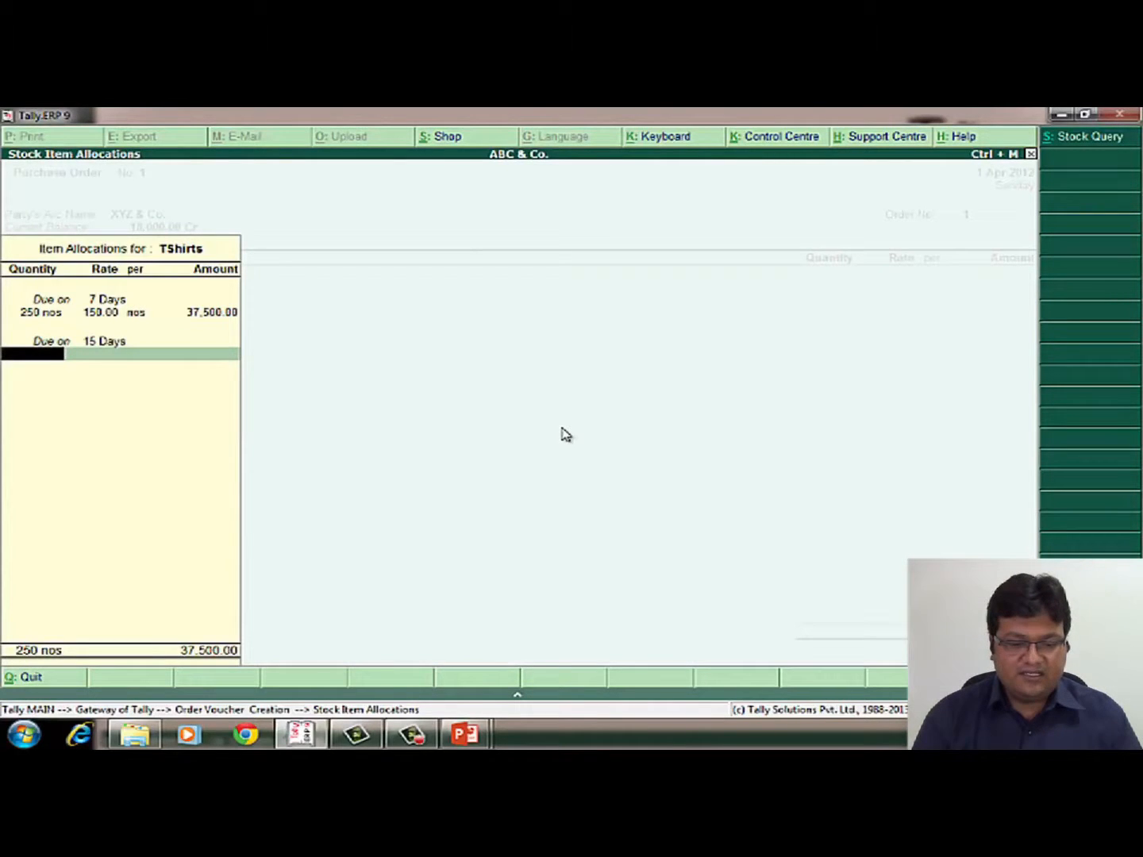
{"action": "type", "text": "250"}
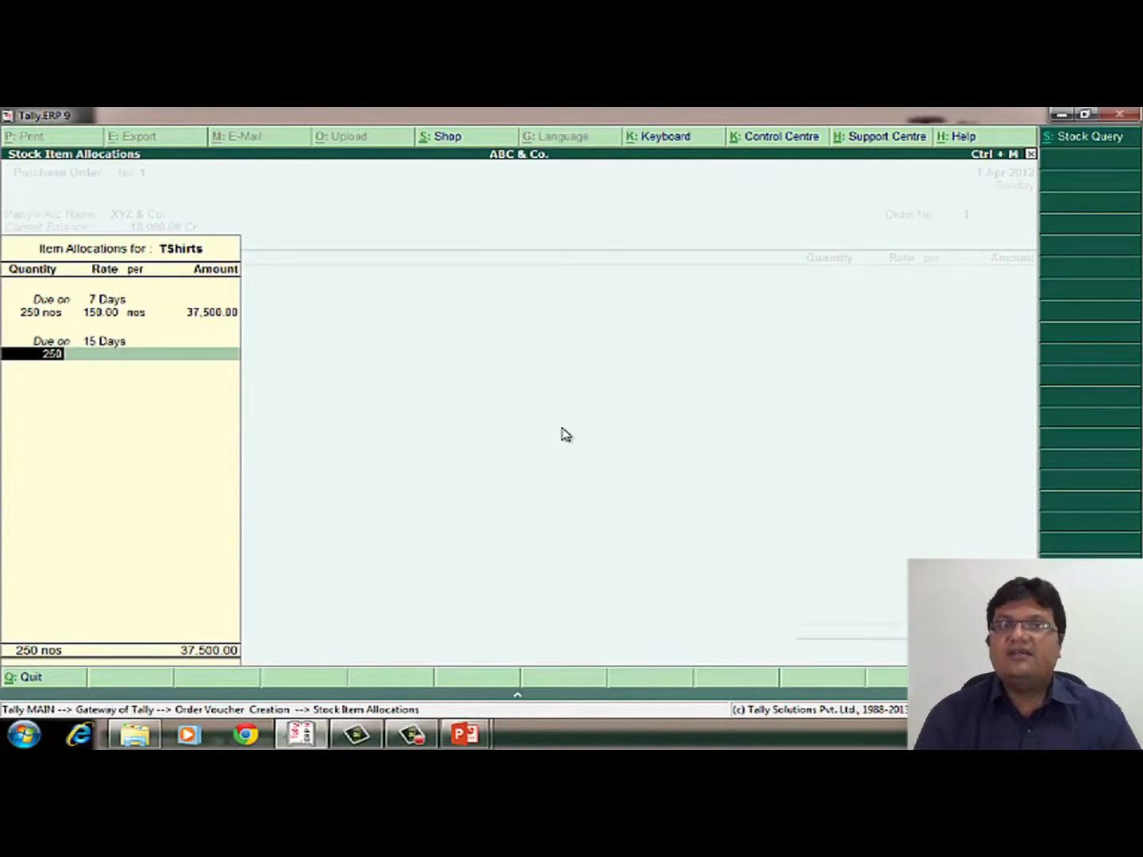
{"action": "key", "text": "Return"}
{"action": "key", "text": "Return"}
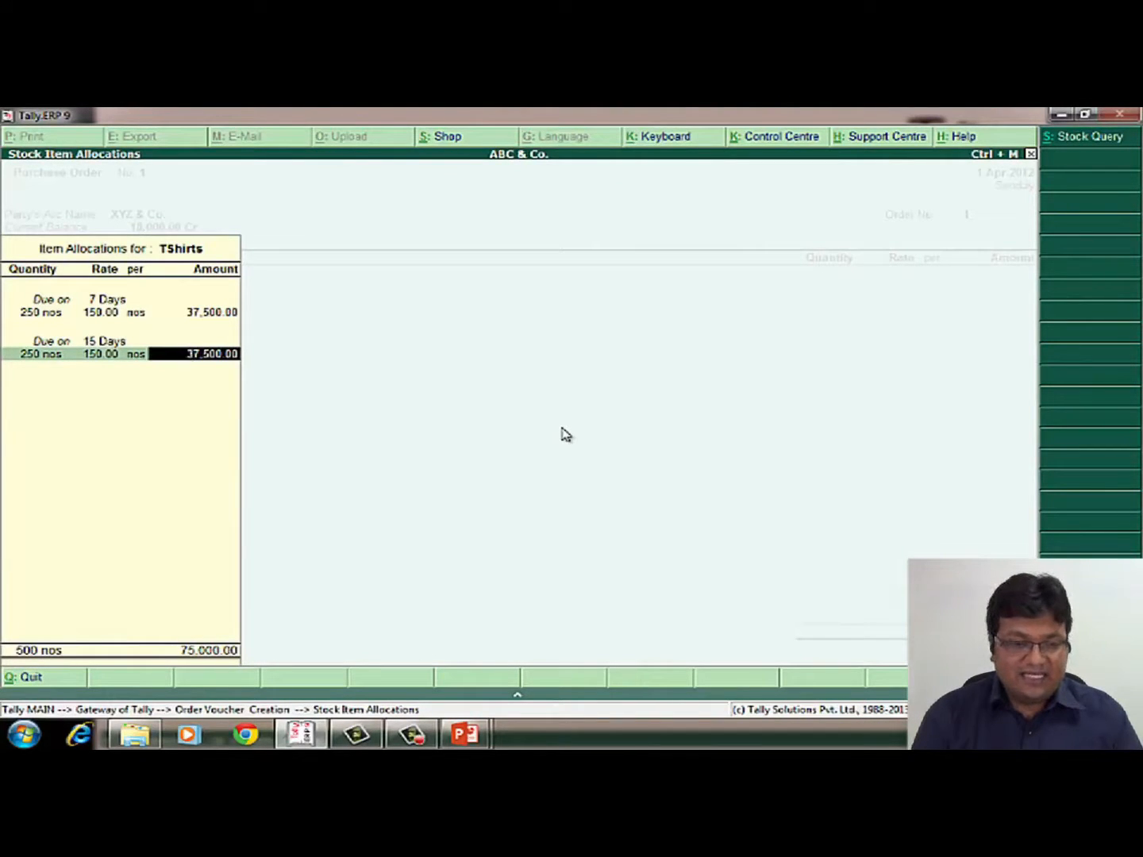
Enter 15-4 as the due date of the second TShirts allocation.
{"action": "key", "text": "BackSpace"}
{"action": "key", "text": "BackSpace"}
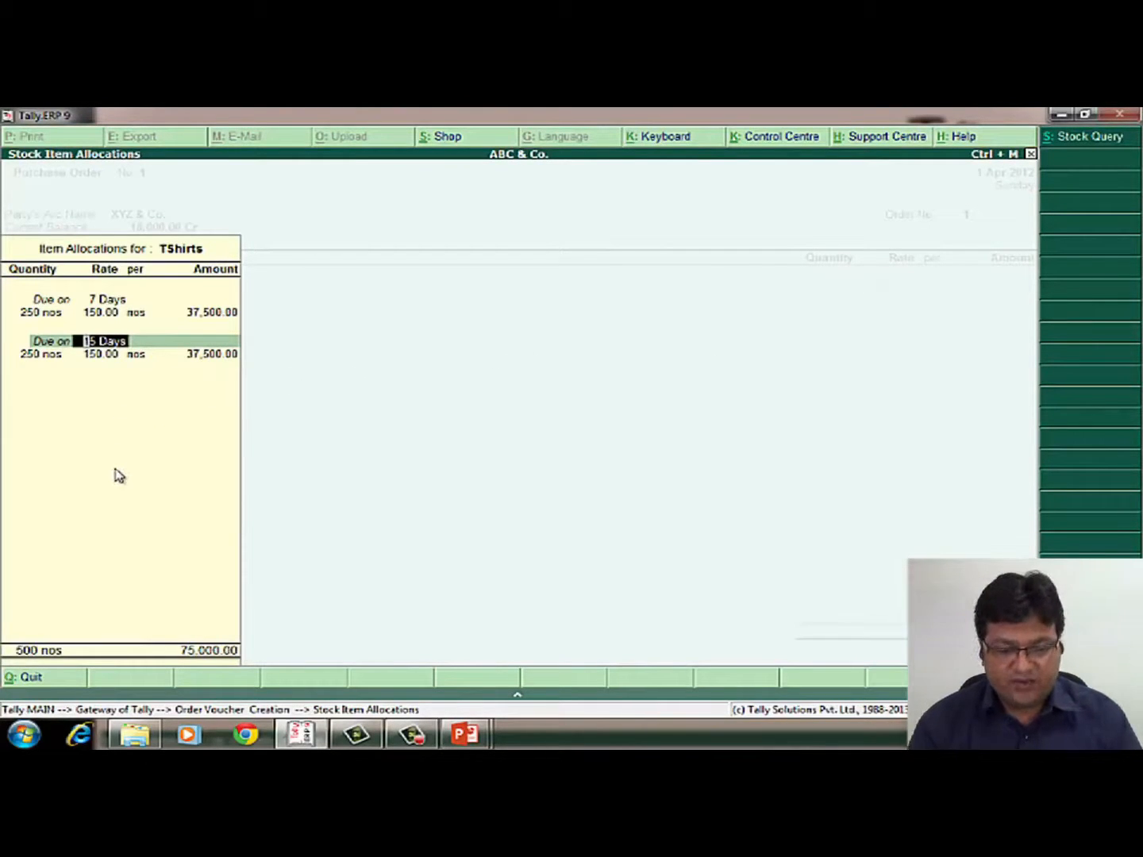
{"action": "type", "text": "15-4"}
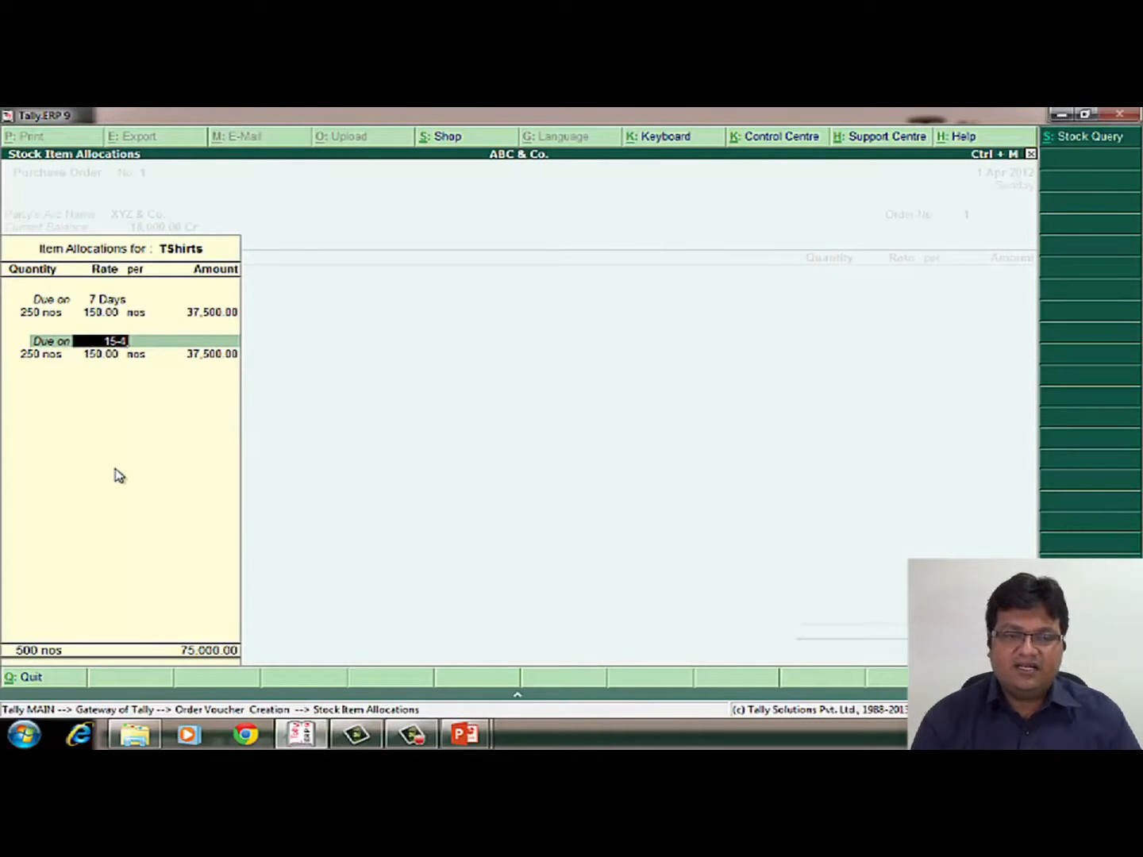
Set the second TShirts allocation's due date to 1-May-2012, keeping its quantity, rate and amount.
{"action": "key", "text": "BackSpace"}
{"action": "key", "text": "BackSpace"}
{"action": "key", "text": "BackSpace"}
{"action": "key", "text": "BackSpace"}
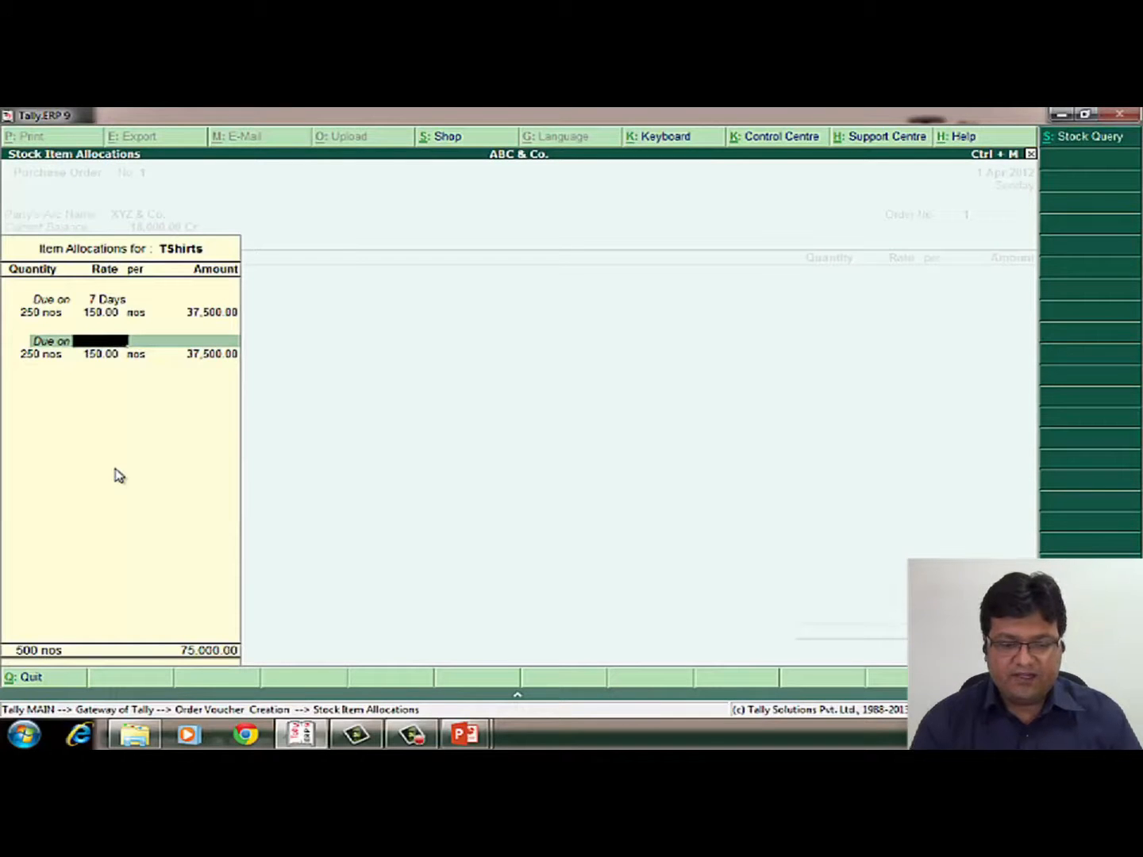
{"action": "type", "text": "1-5"}
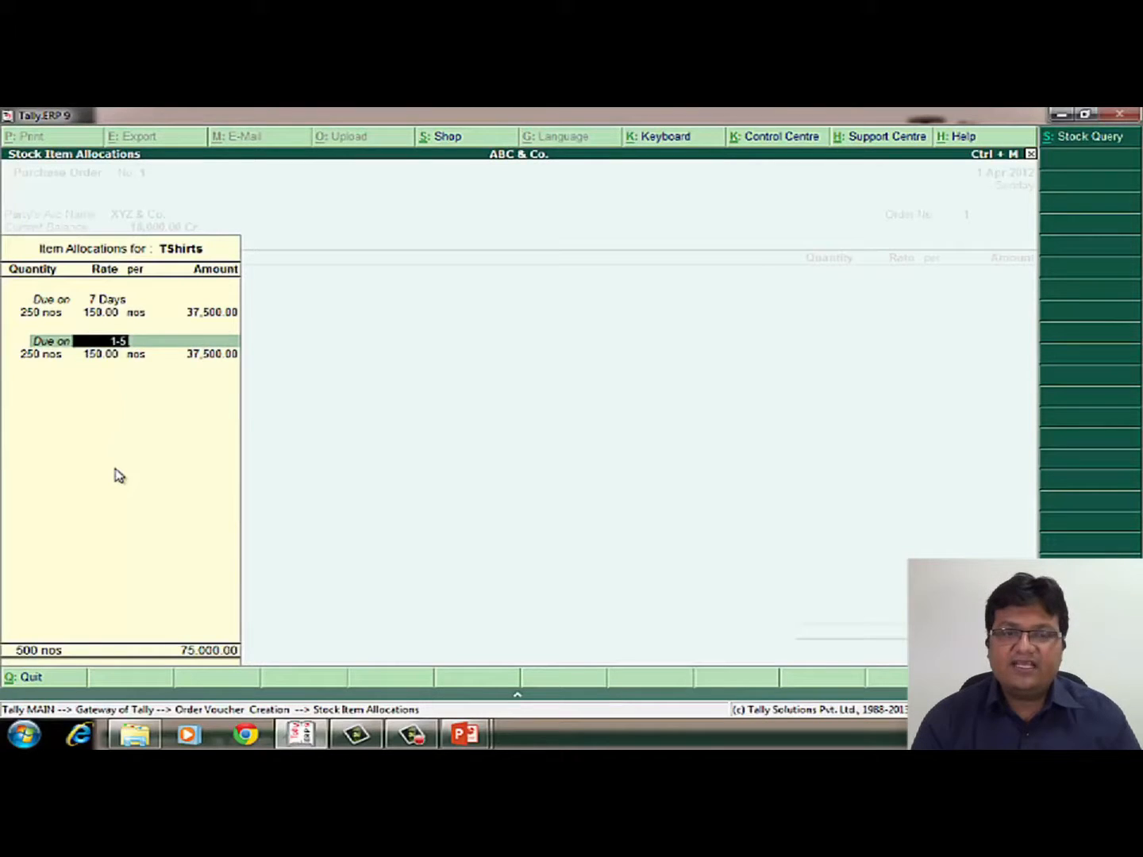
{"action": "key", "text": "Return"}
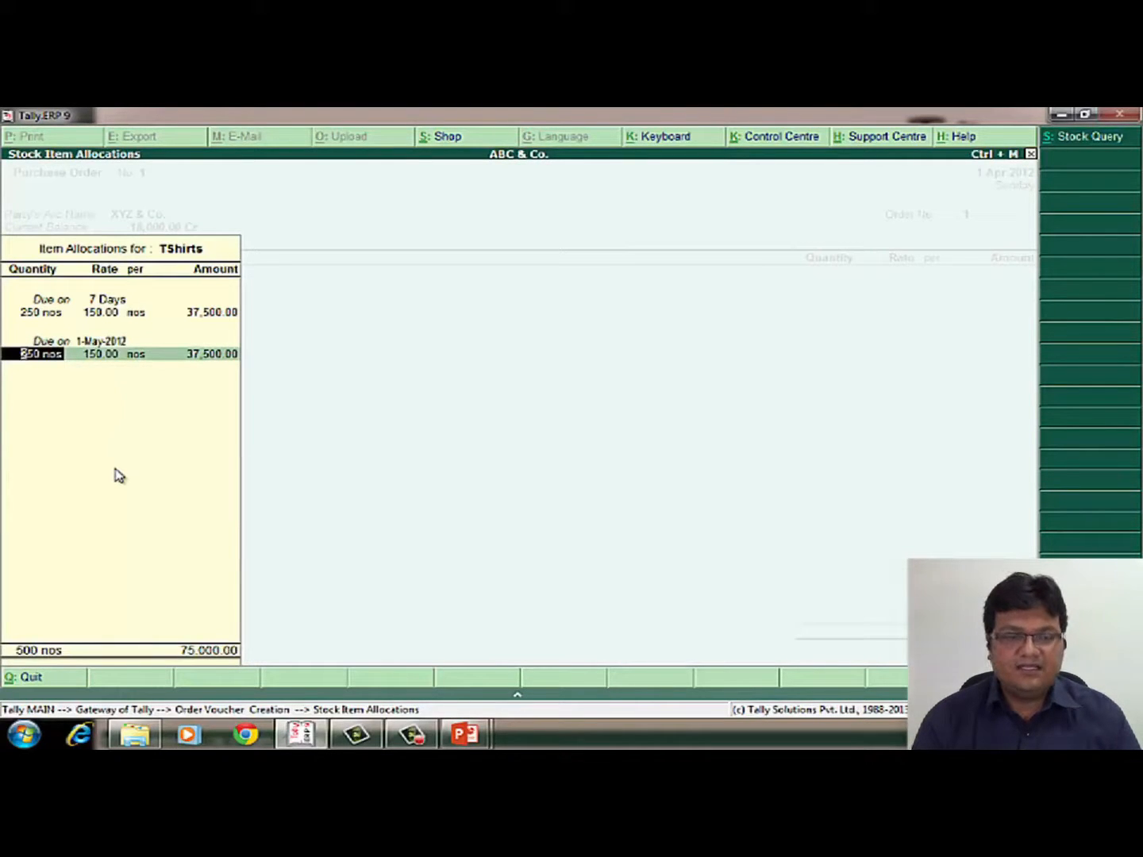
{"action": "key", "text": "Return"}
{"action": "key", "text": "Return"}
{"action": "key", "text": "Return"}
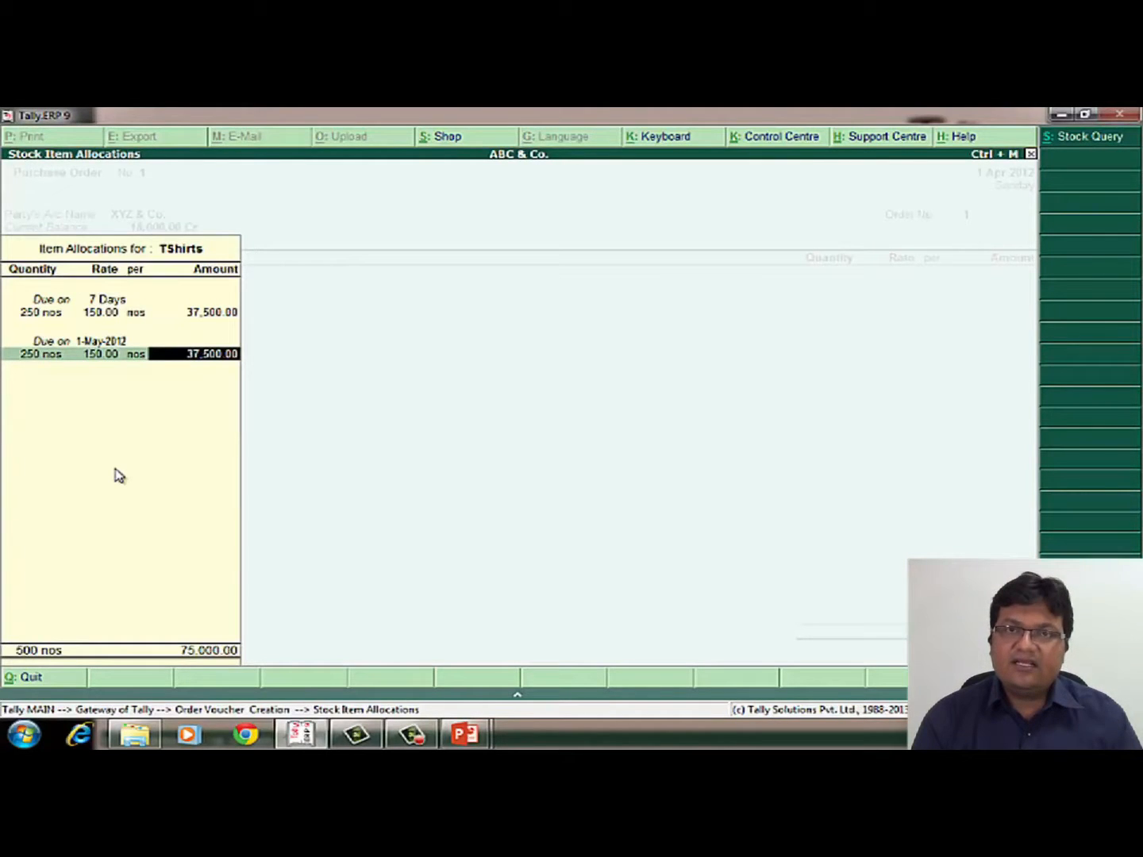
{"action": "key", "text": "Return"}
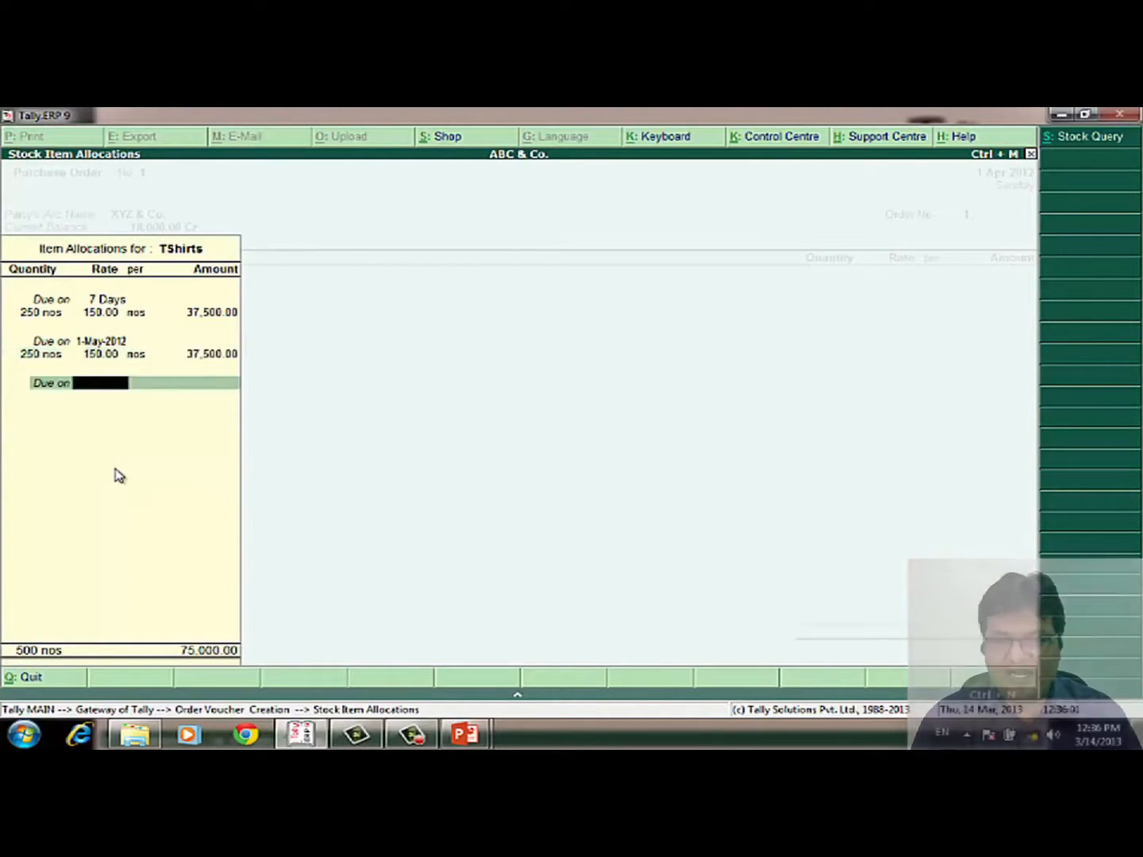
End the allocations and item list, save the purchase order with a blank narration, and return to the Gateway of Tally.
{"action": "key", "text": "Return"}
{"action": "key", "text": "Return"}
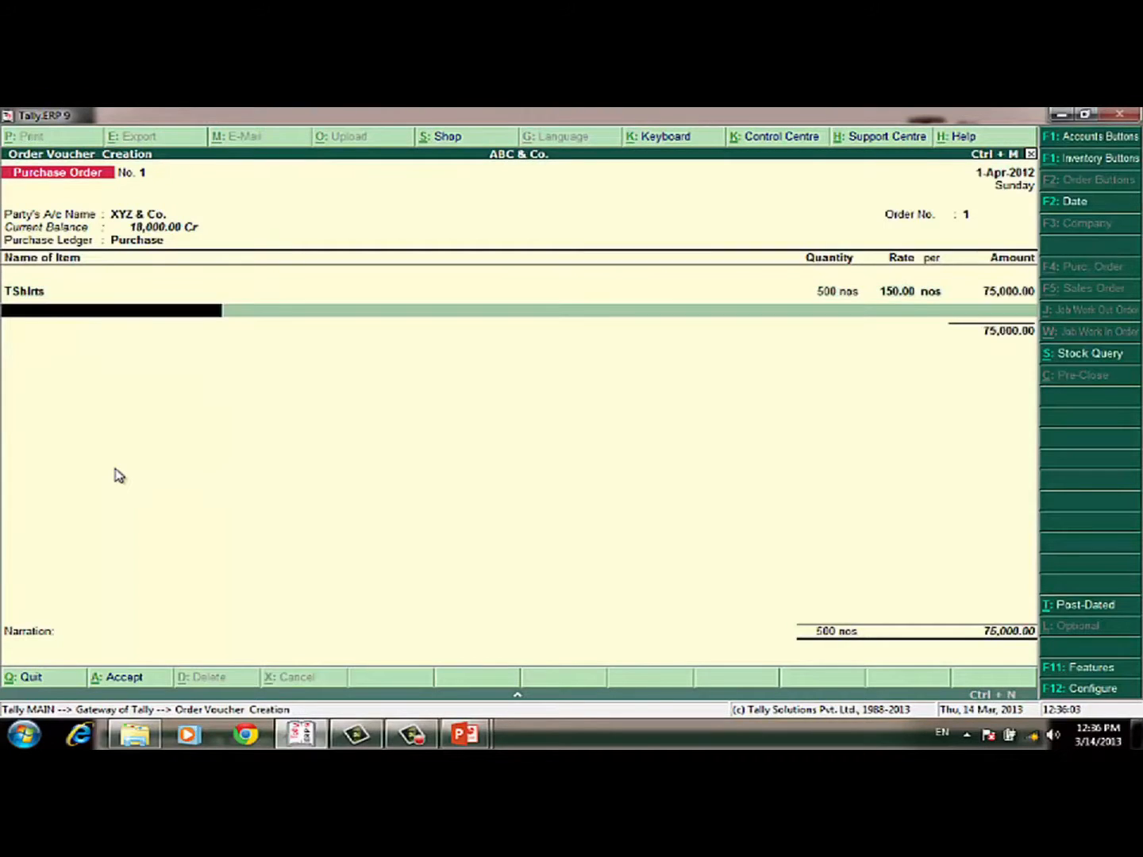
{"action": "key", "text": "Return"}
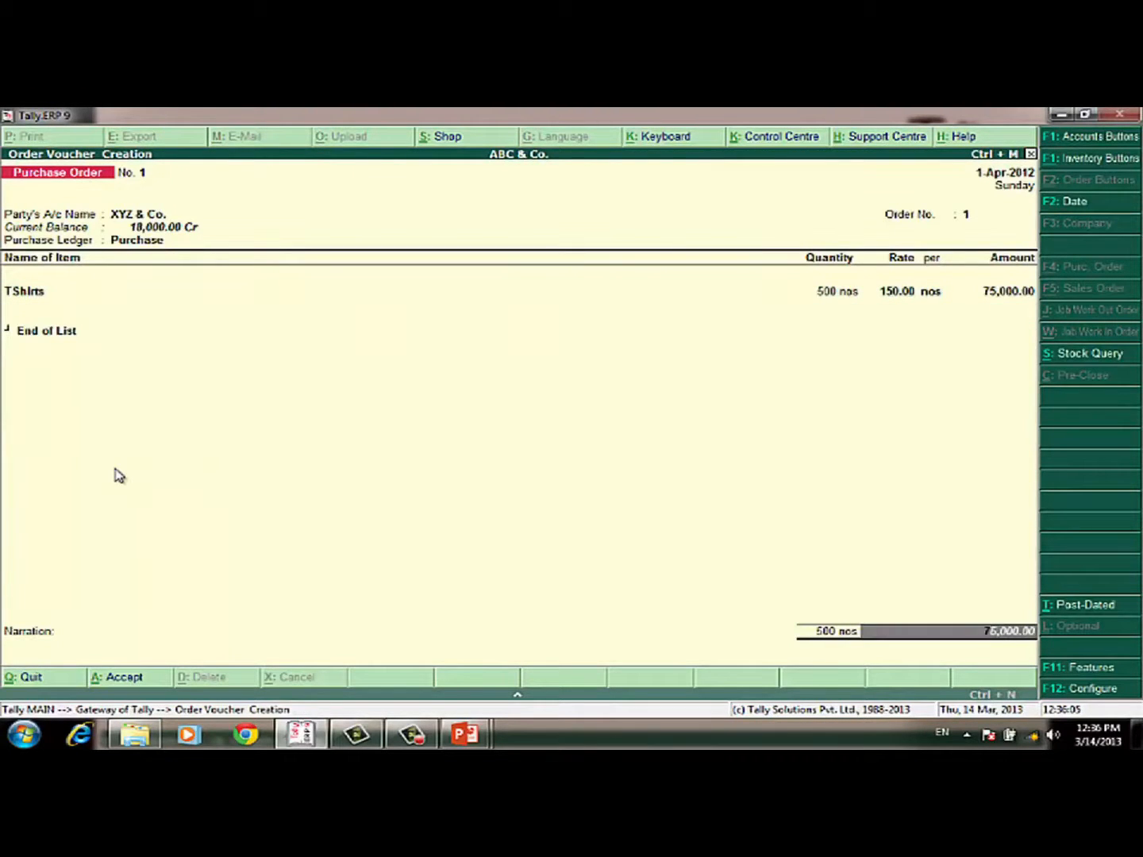
{"action": "key", "text": "Return"}
{"action": "key", "text": "Return"}
{"action": "key", "text": "Return"}
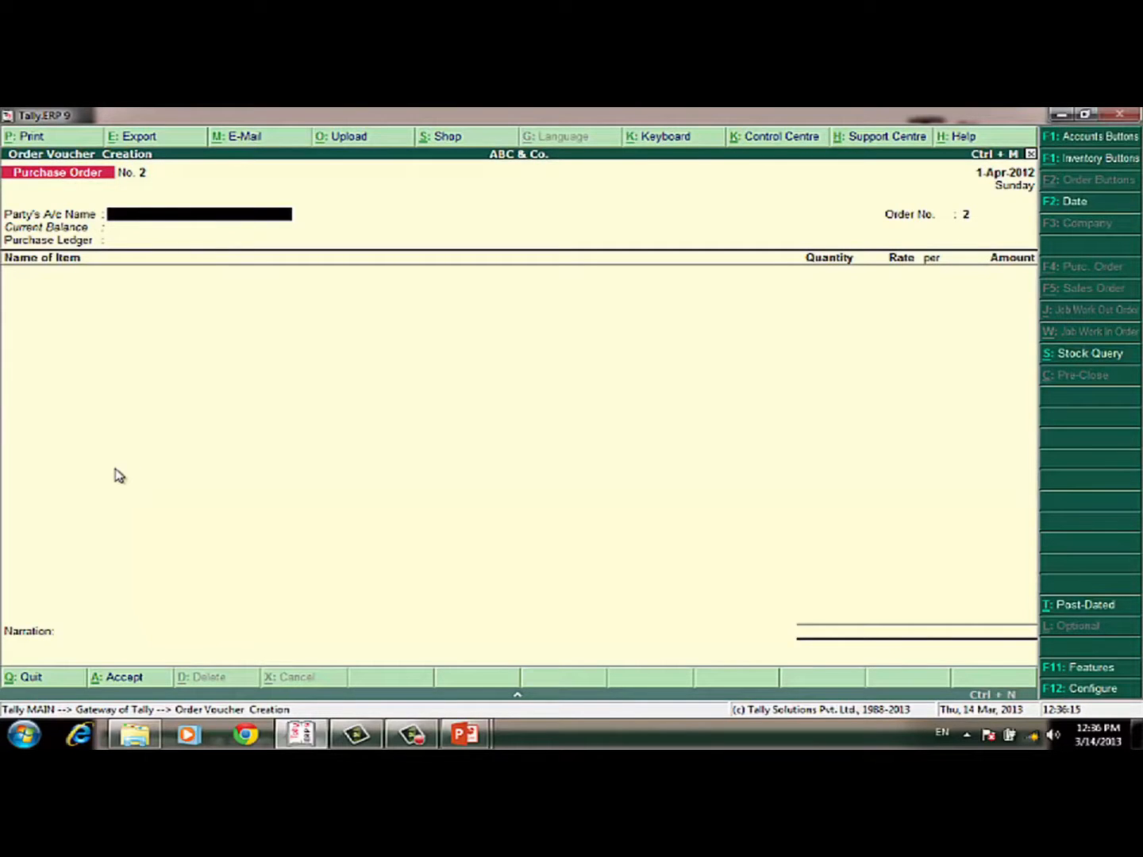
{"action": "key", "text": "Escape"}
{"action": "key", "text": "Return"}
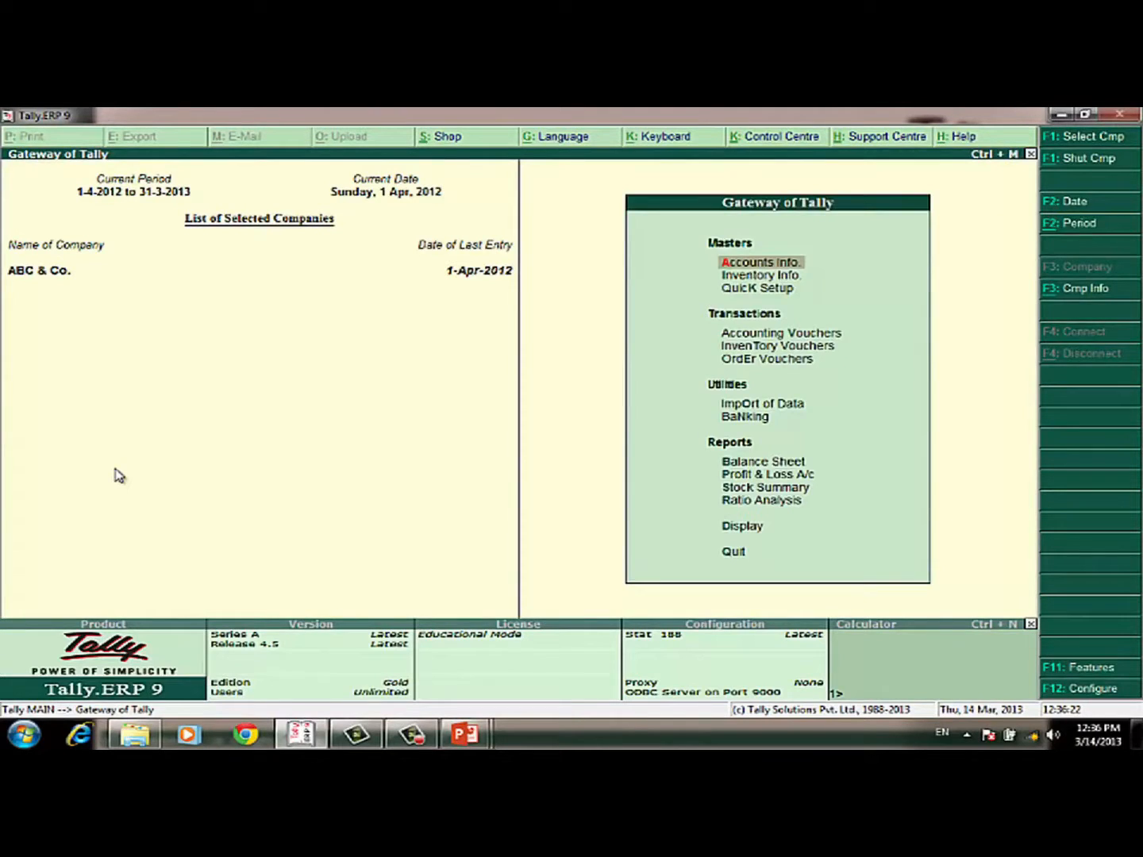
Open the company's inventory features and check the Allow Purchase Order Processing setting.
{"action": "key", "text": "F11"}
{"action": "key", "text": "Down"}
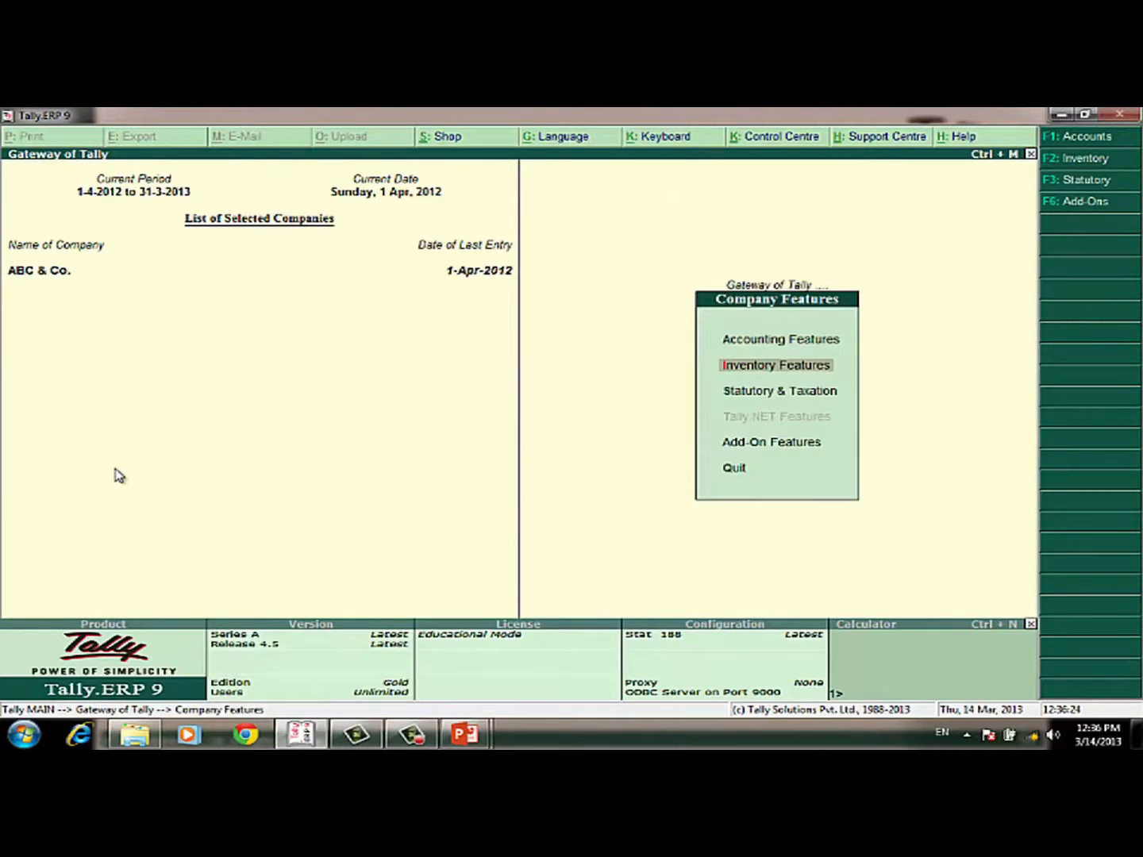
{"action": "key", "text": "Return"}
{"action": "key", "text": "Return"}
{"action": "key", "text": "Return"}
{"action": "key", "text": "Return"}
{"action": "key", "text": "Return"}
{"action": "key", "text": "Return"}
{"action": "key", "text": "Return"}
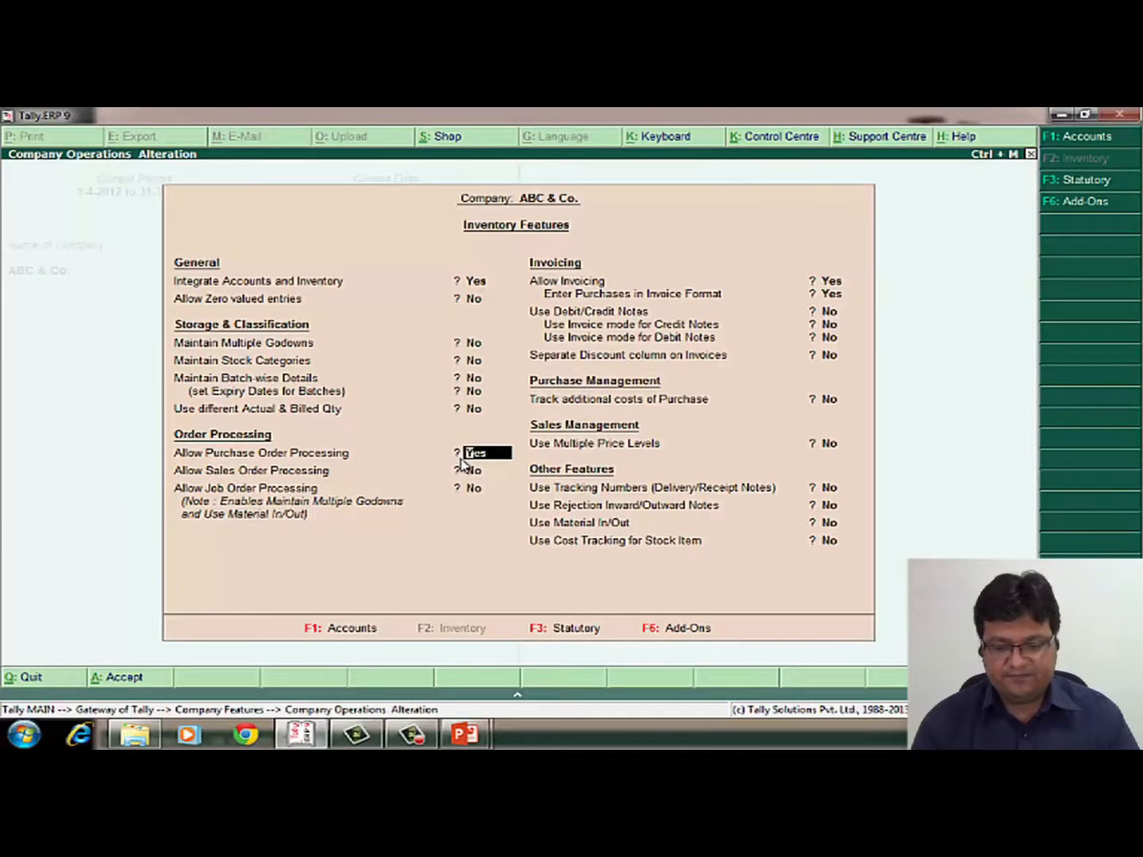
Accept the remaining inventory features without changes and return to the Gateway of Tally.
{"action": "key", "text": "Return"}
{"action": "key", "text": "Return"}
{"action": "key", "text": "Return"}
{"action": "key", "text": "Return"}
{"action": "key", "text": "Return"}
{"action": "key", "text": "Return"}
{"action": "key", "text": "Return"}
{"action": "key", "text": "Return"}
{"action": "key", "text": "Return"}
{"action": "key", "text": "Return"}
{"action": "key", "text": "Return"}
{"action": "key", "text": "Return"}
{"action": "key", "text": "Return"}
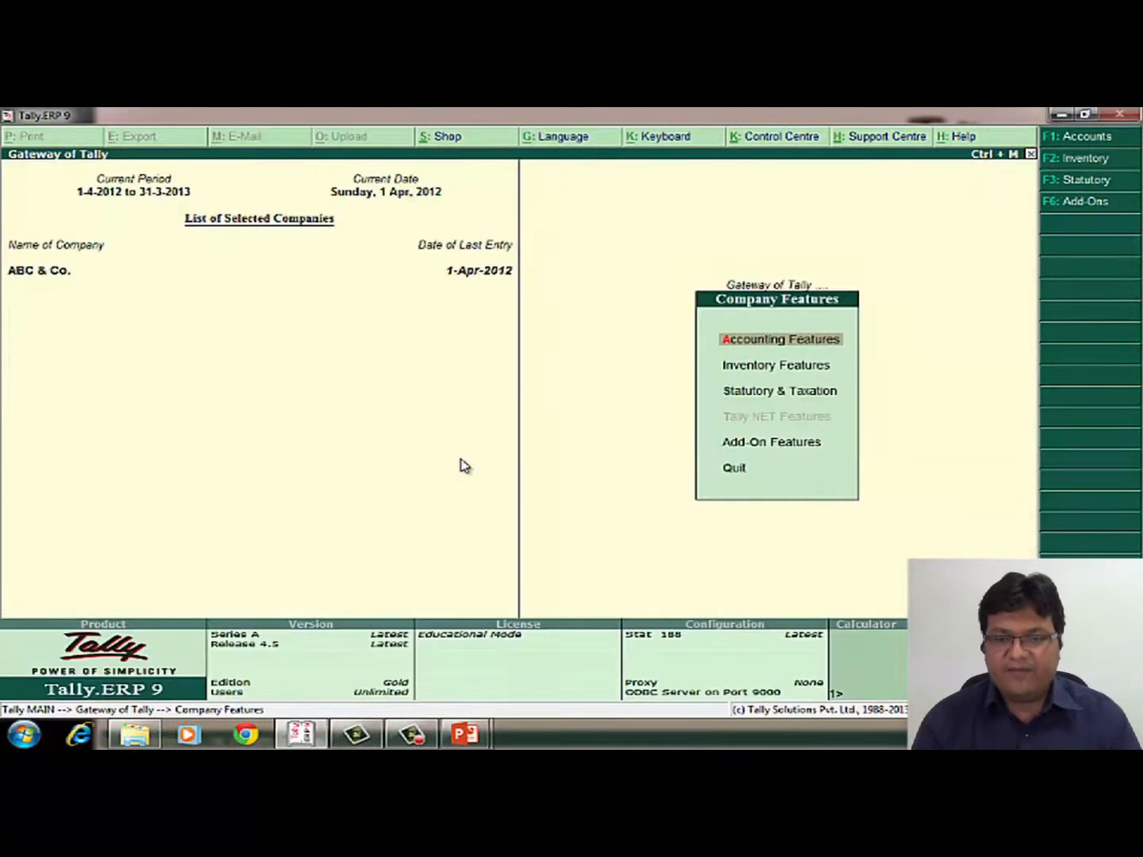
{"action": "key", "text": "Escape"}
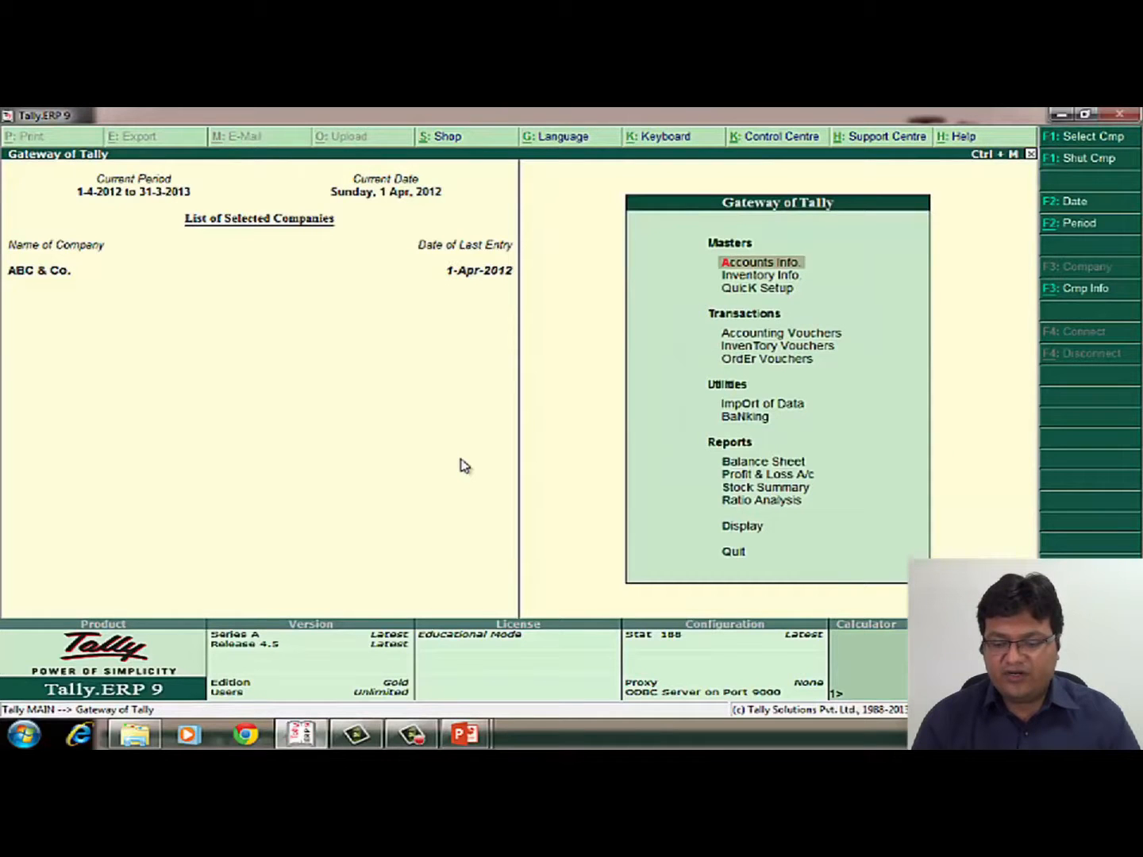
Open the order vouchers and bring up the saved purchase order to XYZ & Co.
{"action": "key", "text": "Down"}
{"action": "key", "text": "Down"}
{"action": "key", "text": "Down"}
{"action": "key", "text": "Down"}
{"action": "key", "text": "Down"}
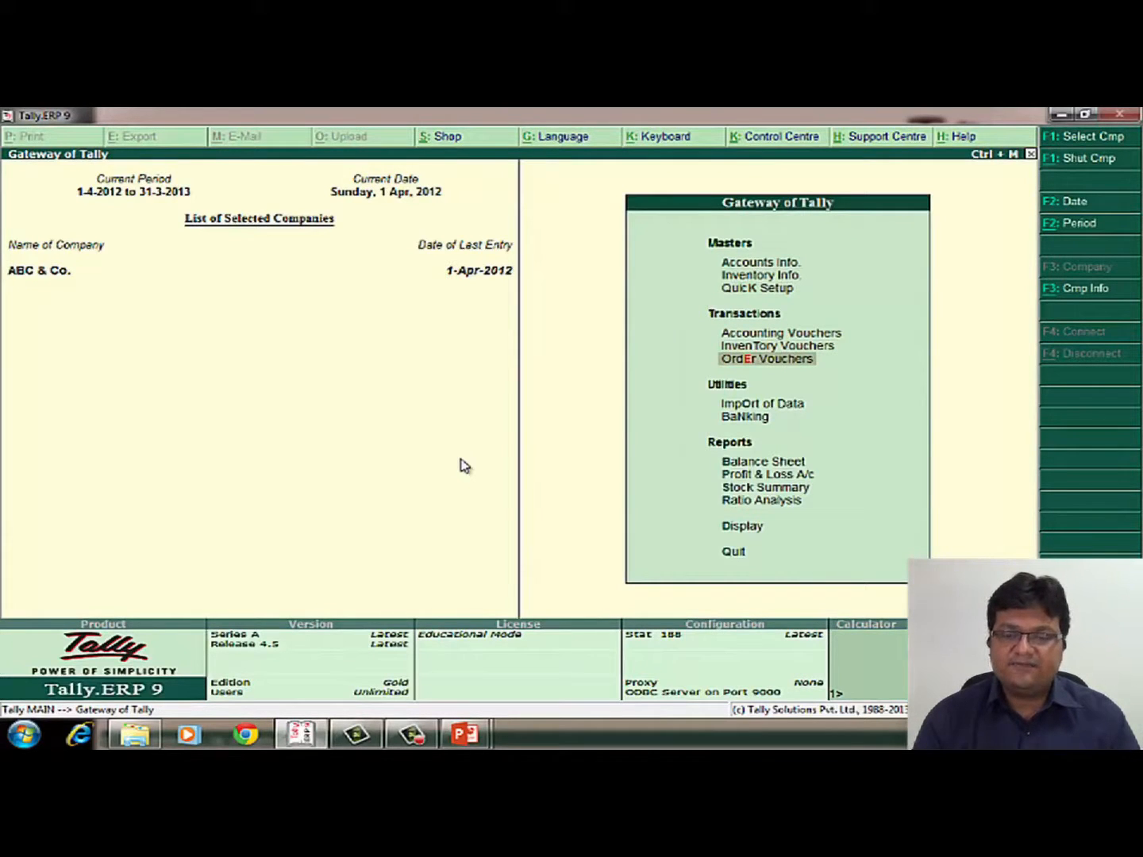
{"action": "key", "text": "Return"}
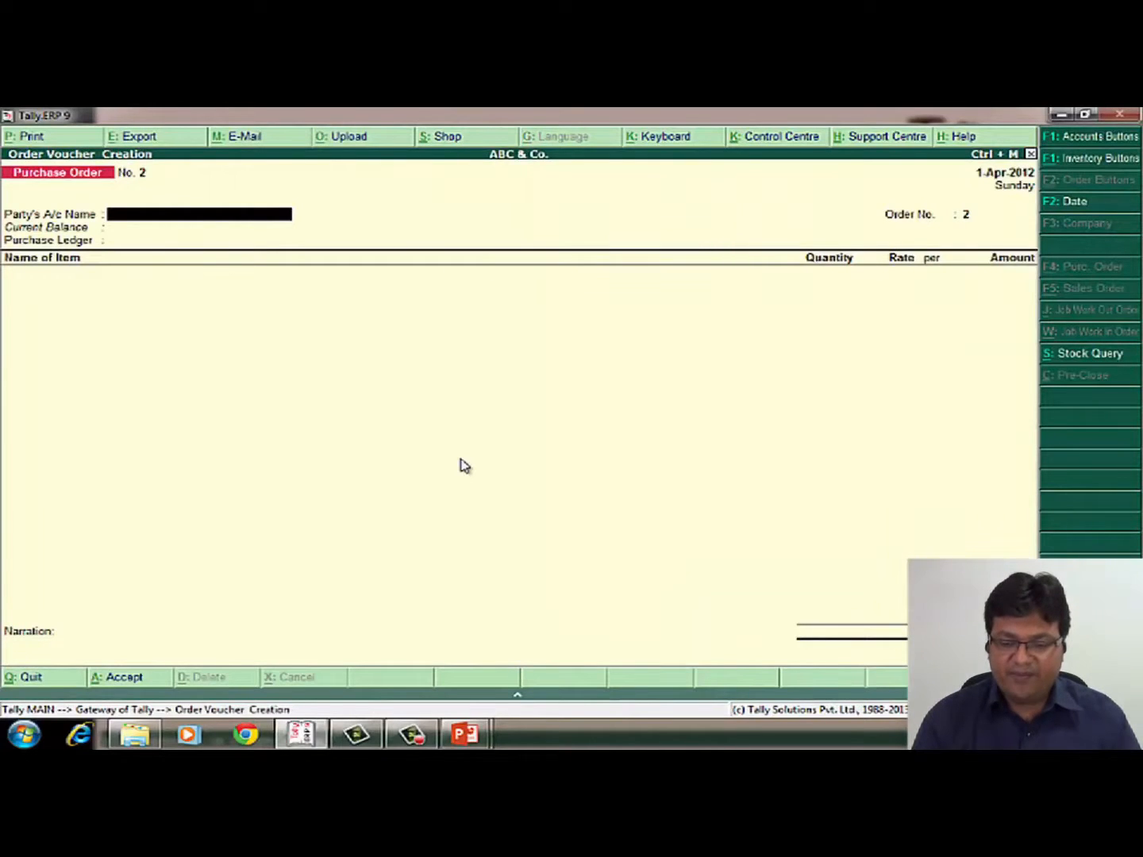
{"action": "key", "text": "Page_Up"}
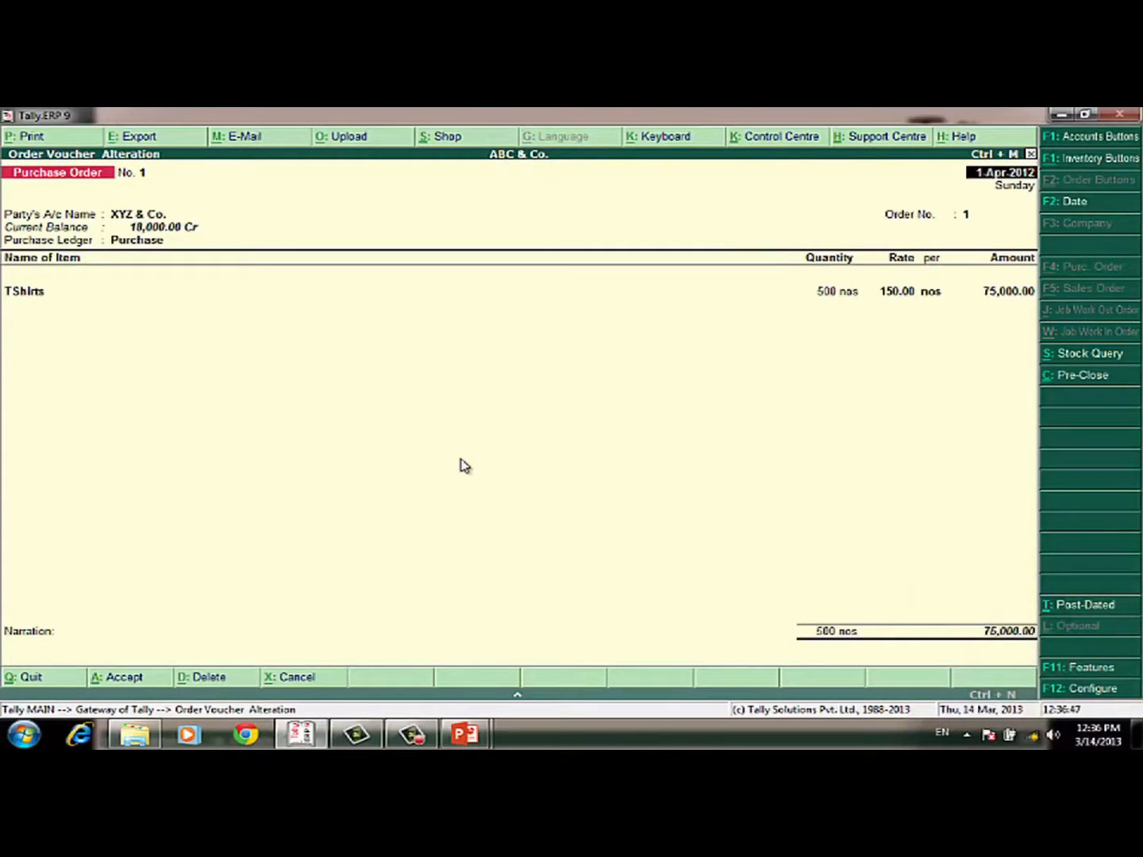
Review the order's date, party and supplier details, keeping dealer type Not Applicable and the other details blank.
{"action": "key", "text": "Return"}
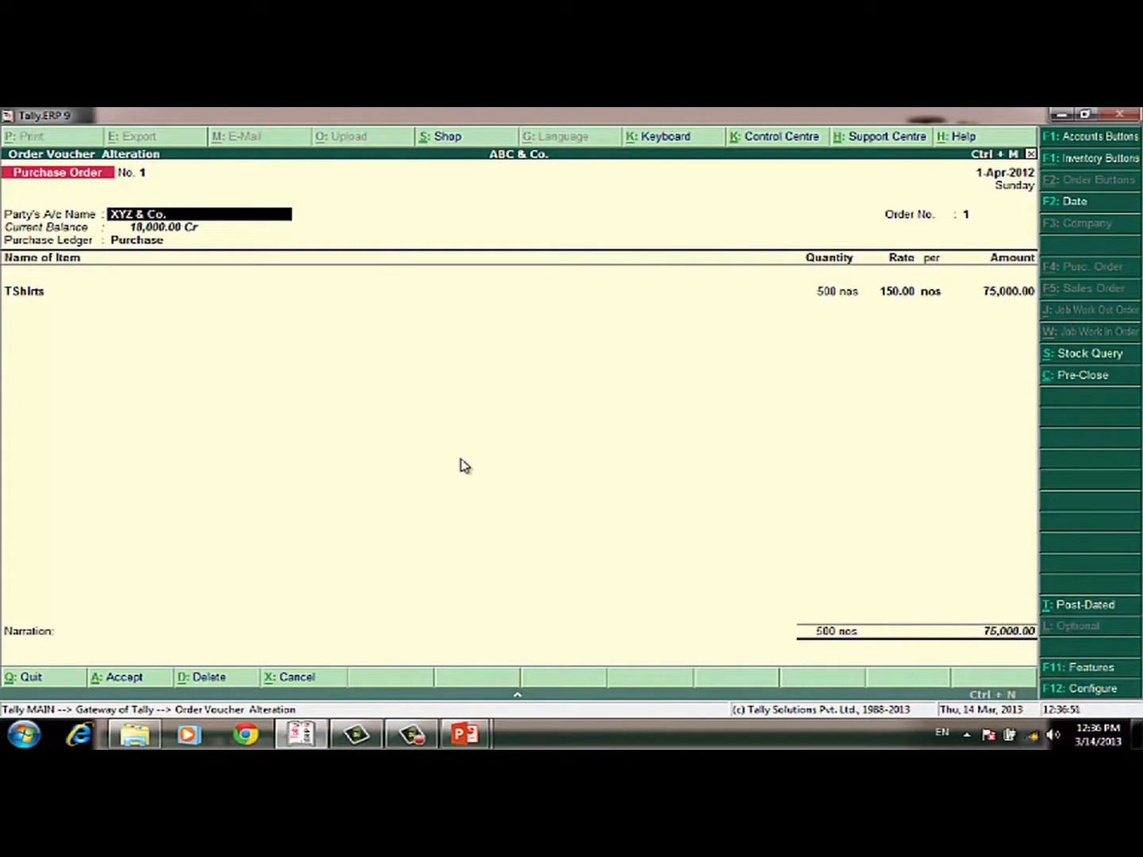
{"action": "key", "text": "Return"}
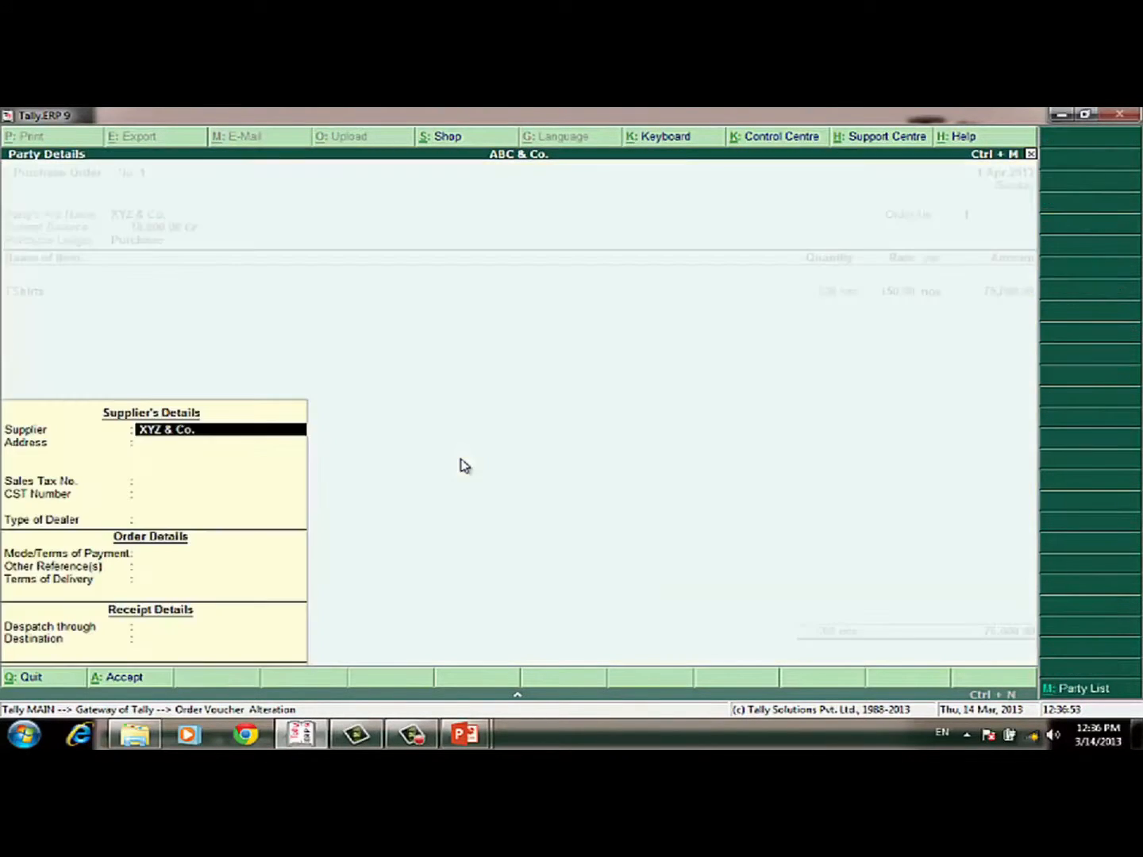
{"action": "key", "text": "Return"}
{"action": "key", "text": "Return"}
{"action": "key", "text": "Return"}
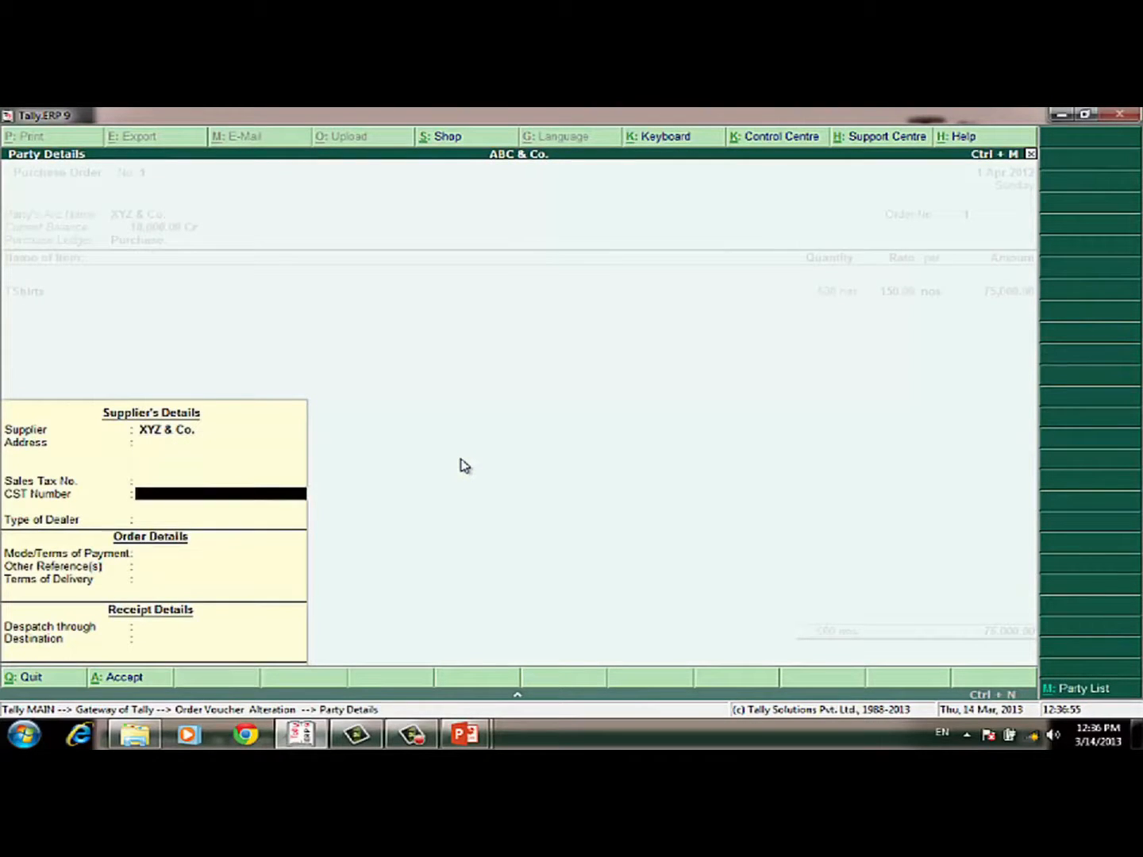
{"action": "key", "text": "Return"}
{"action": "key", "text": "Return"}
{"action": "key", "text": "Return"}
{"action": "key", "text": "Return"}
{"action": "key", "text": "Return"}
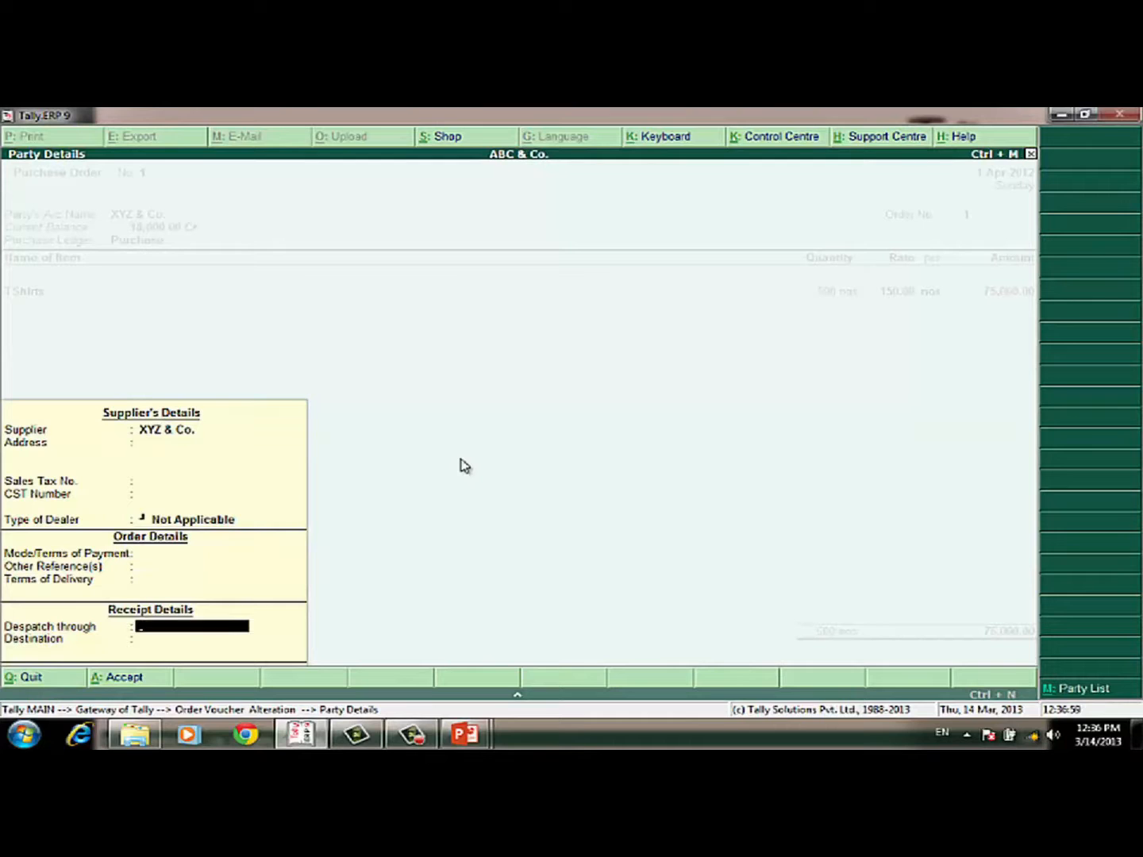
{"action": "key", "text": "Return"}
{"action": "key", "text": "Return"}
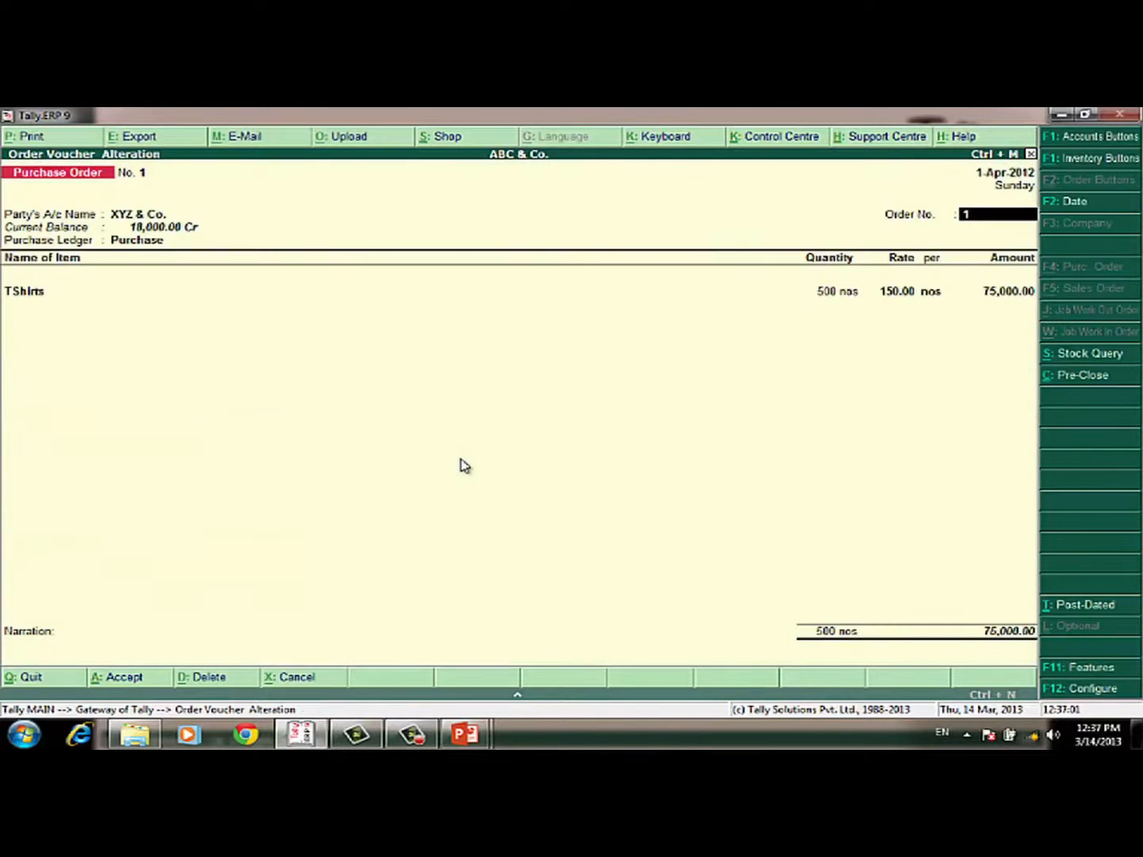
Review the order number, the Purchase ledger and both TShirts allocations with their due dates.
{"action": "key", "text": "Return"}
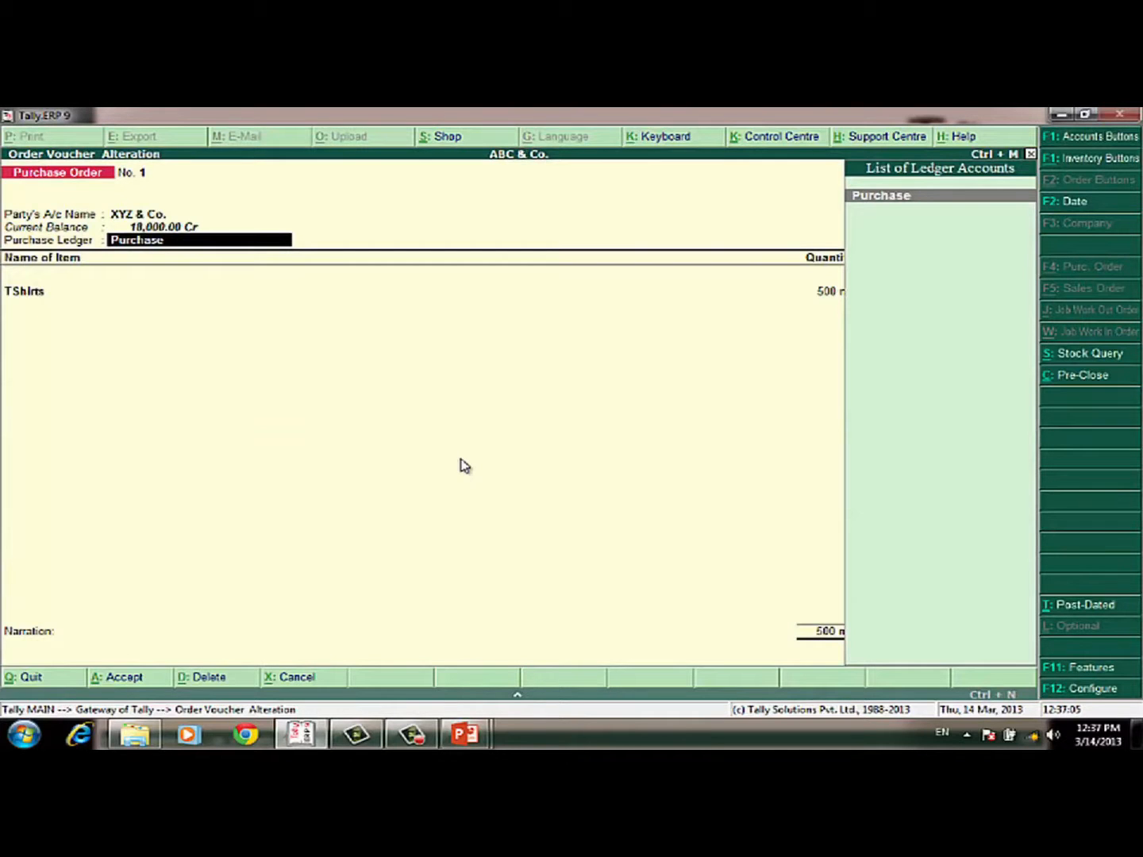
{"action": "key", "text": "Return"}
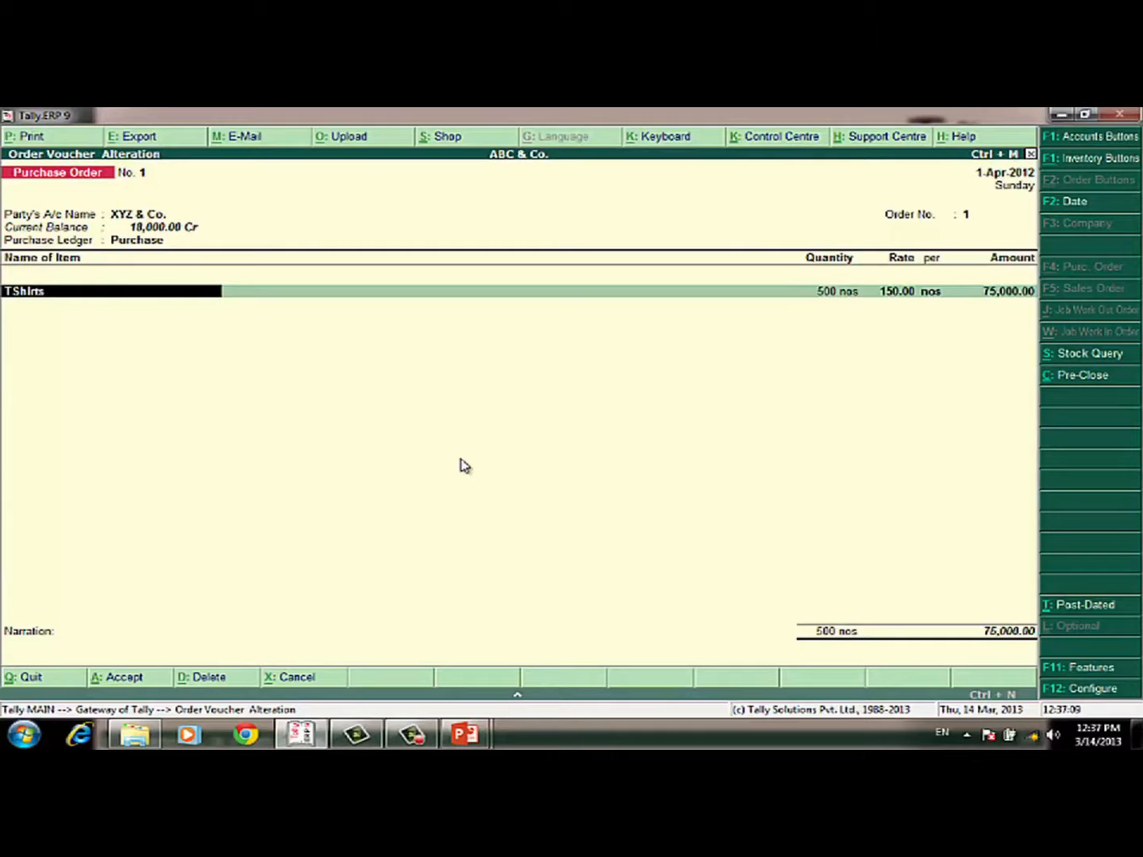
{"action": "key", "text": "Return"}
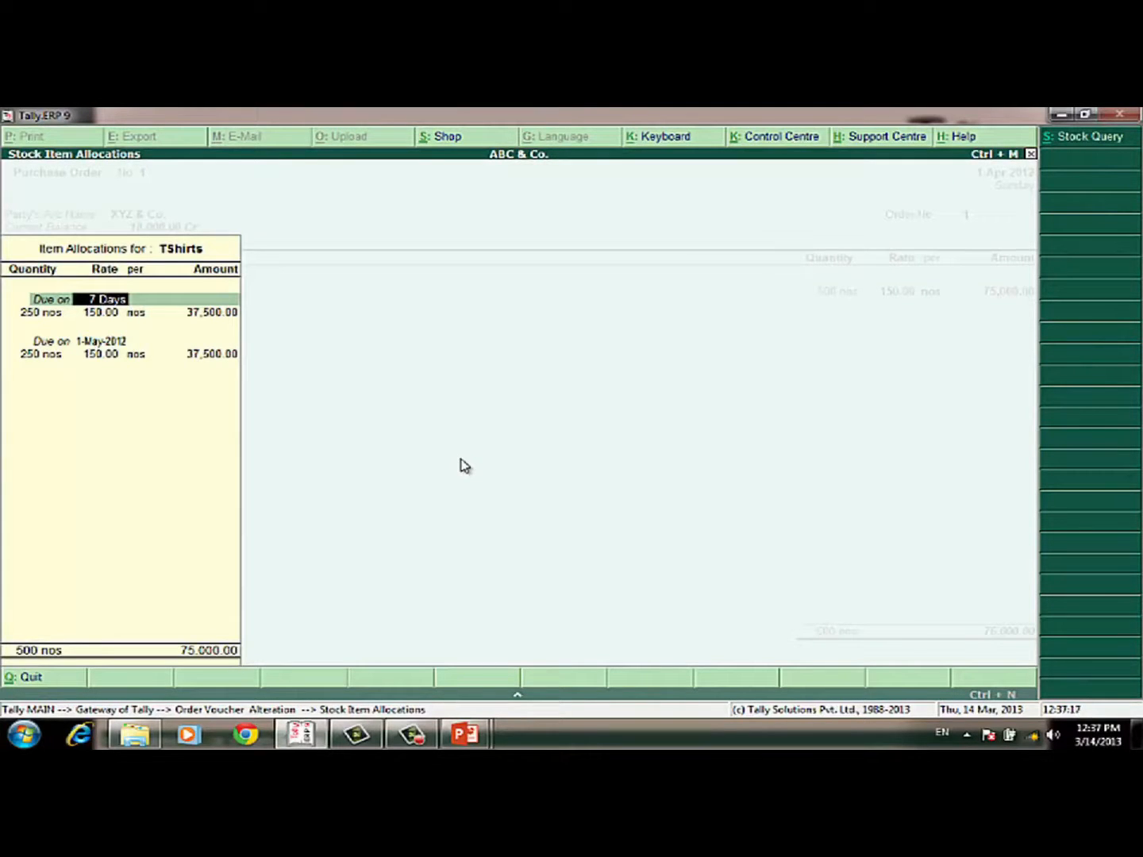
{"action": "key", "text": "Return"}
{"action": "key", "text": "Return"}
{"action": "key", "text": "Return"}
{"action": "key", "text": "Return"}
{"action": "key", "text": "Return"}
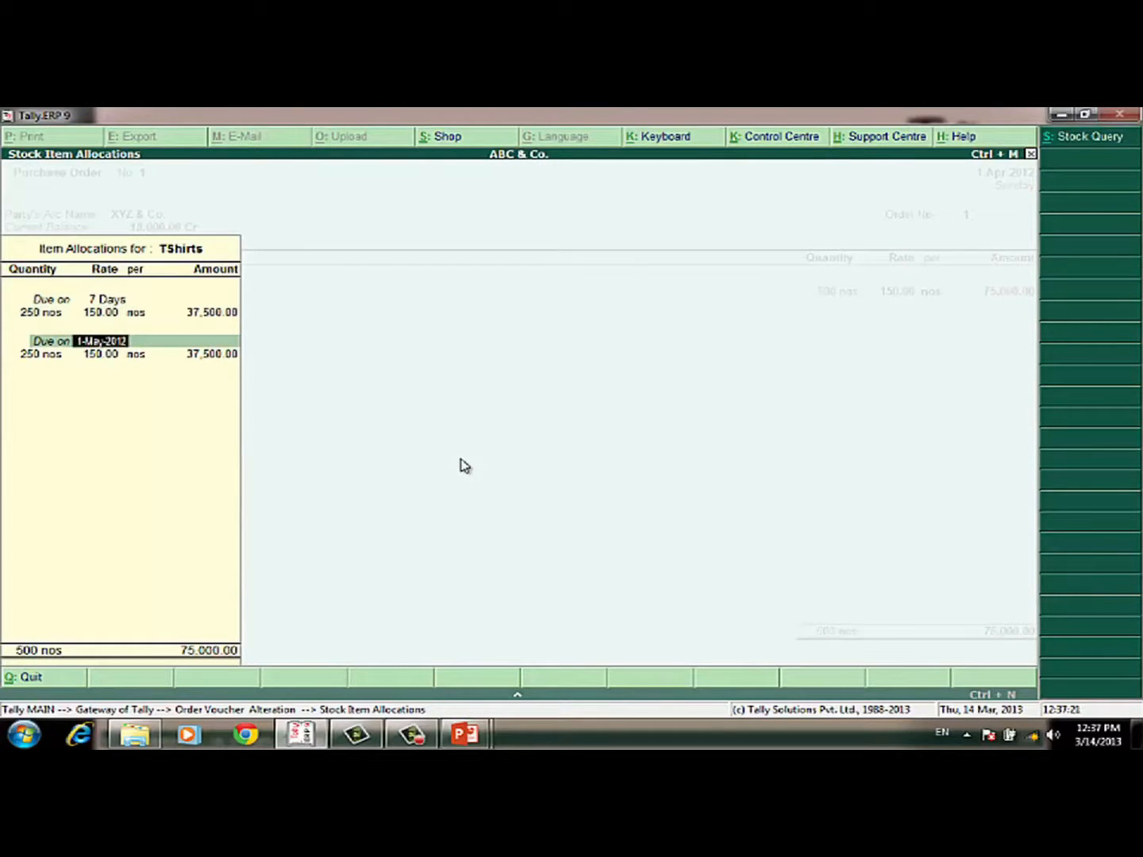
{"action": "key", "text": "Return"}
{"action": "key", "text": "Return"}
{"action": "key", "text": "Return"}
{"action": "key", "text": "Return"}
{"action": "key", "text": "Return"}
{"action": "key", "text": "Return"}
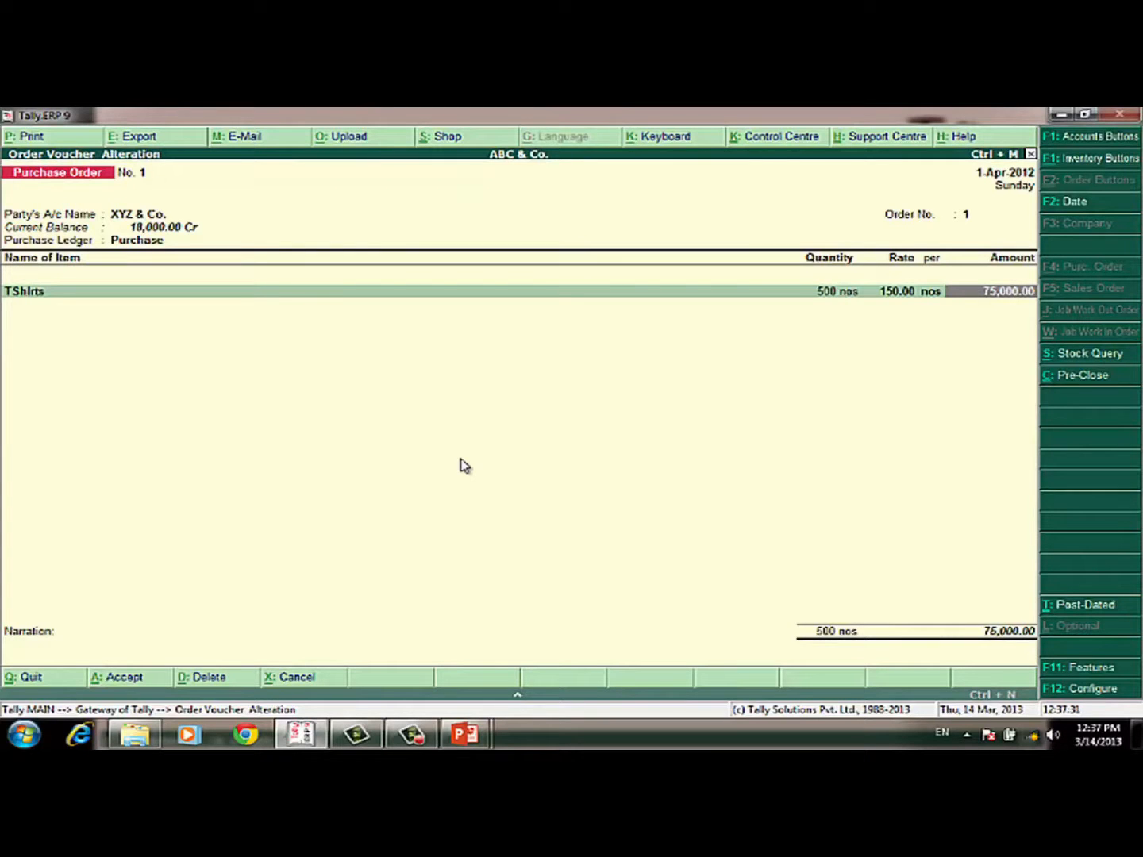
End the item list after TShirts and accept the reopened purchase order with a blank narration.
{"action": "key", "text": "Return"}
{"action": "key", "text": "Return"}
{"action": "key", "text": "Return"}
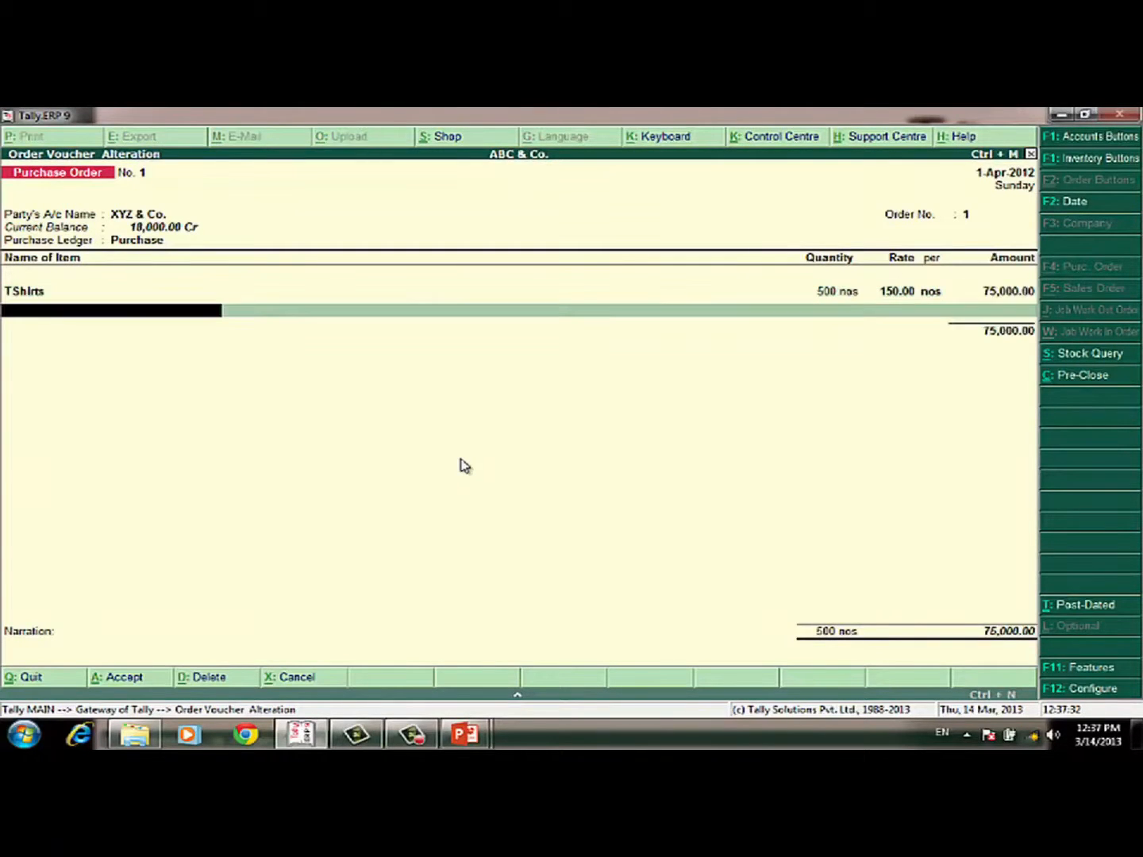
{"action": "key", "text": "Return"}
{"action": "key", "text": "Return"}
{"action": "key", "text": "Return"}
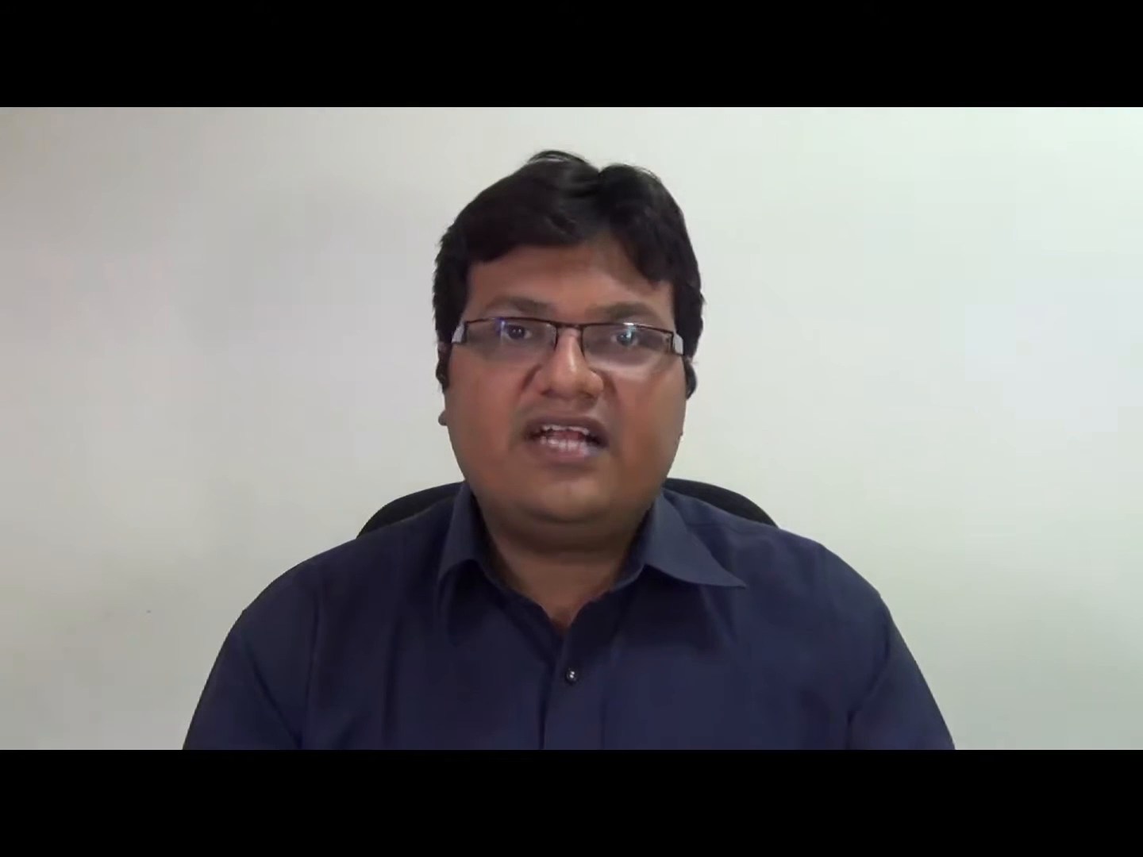
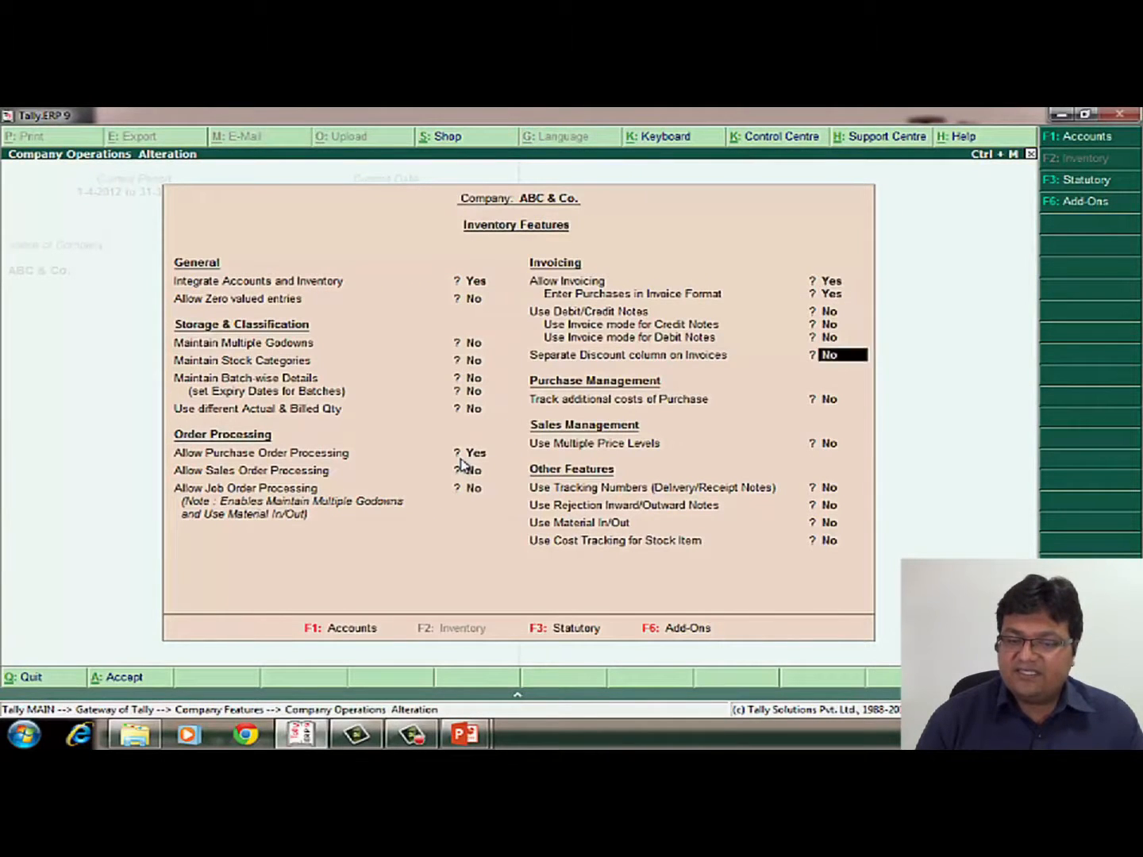
Set Use Tracking Numbers (Delivery/Receipt Notes) to Yes, accept the inventory features, and return to the Gateway of Tally.
{"action": "key", "text": "Return"}
{"action": "key", "text": "Return"}
{"action": "key", "text": "Return"}
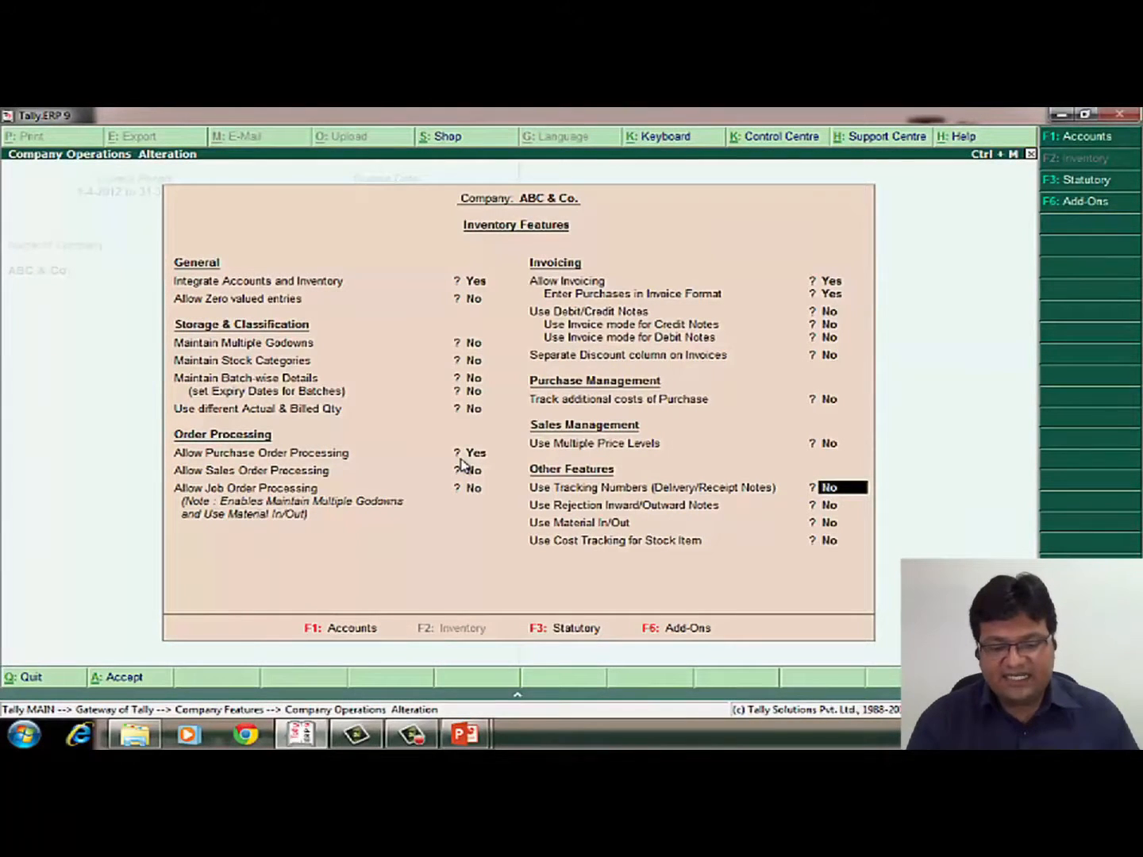
{"action": "type", "text": "yes"}
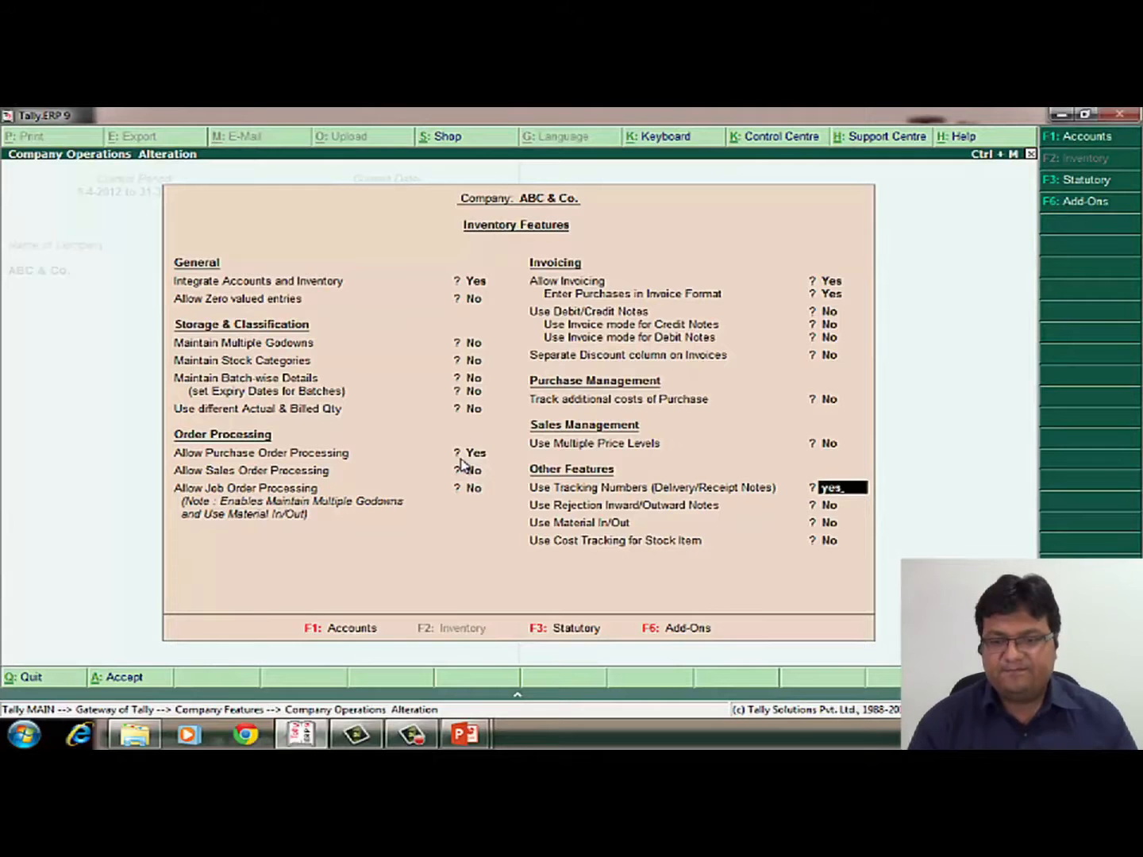
{"action": "key", "text": "Return"}
{"action": "key", "text": "Return"}
{"action": "key", "text": "Return"}
{"action": "key", "text": "Return"}
{"action": "key", "text": "Return"}
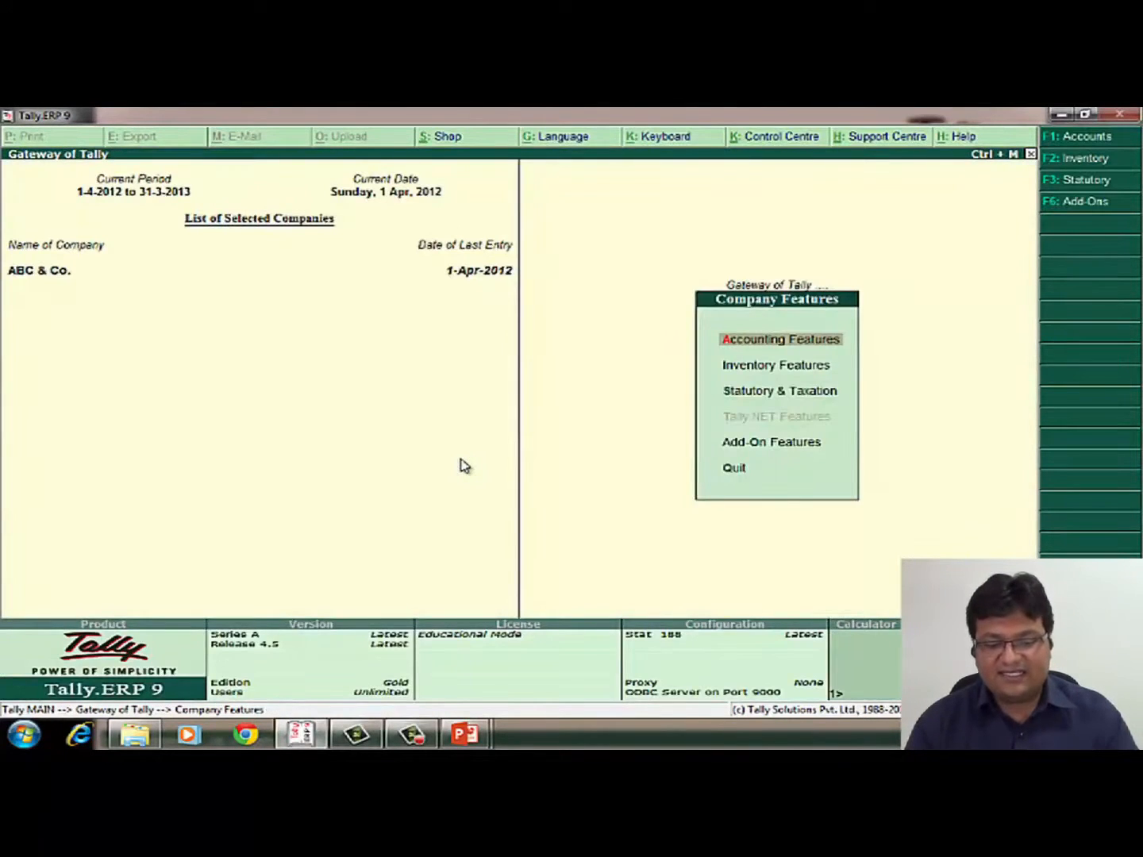
{"action": "key", "text": "Escape"}
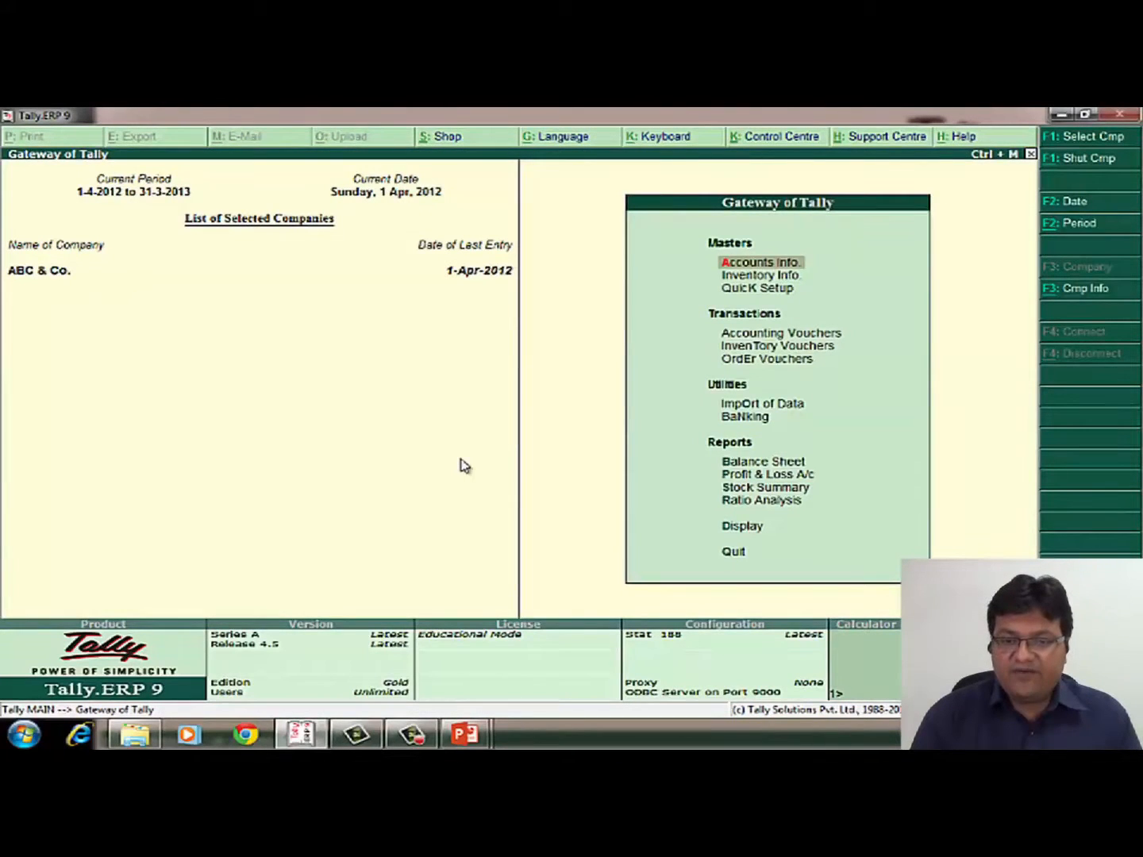
Start a new Receipt Note among the inventory vouchers.
{"action": "key", "text": "Down"}
{"action": "key", "text": "Down"}
{"action": "key", "text": "Down"}
{"action": "key", "text": "Down"}
{"action": "key", "text": "Return"}
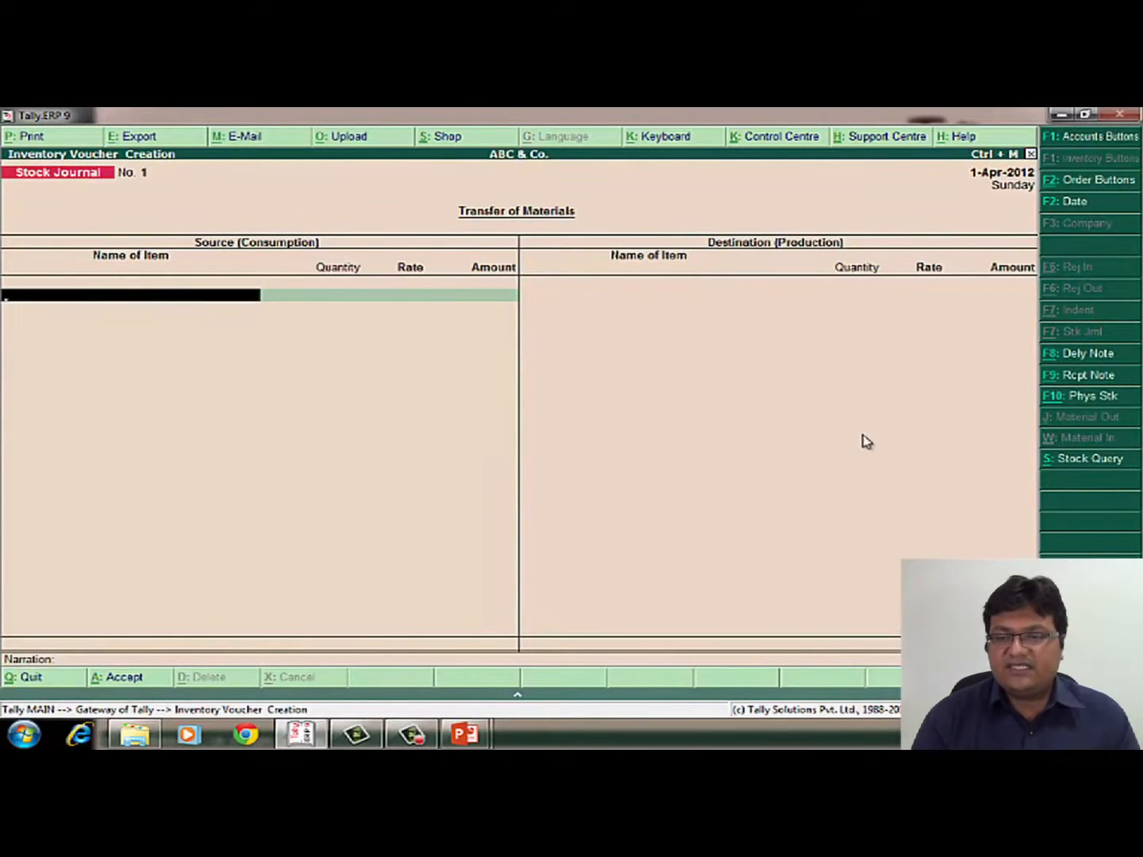
{"action": "left_click", "coordinate": [1080, 377]}
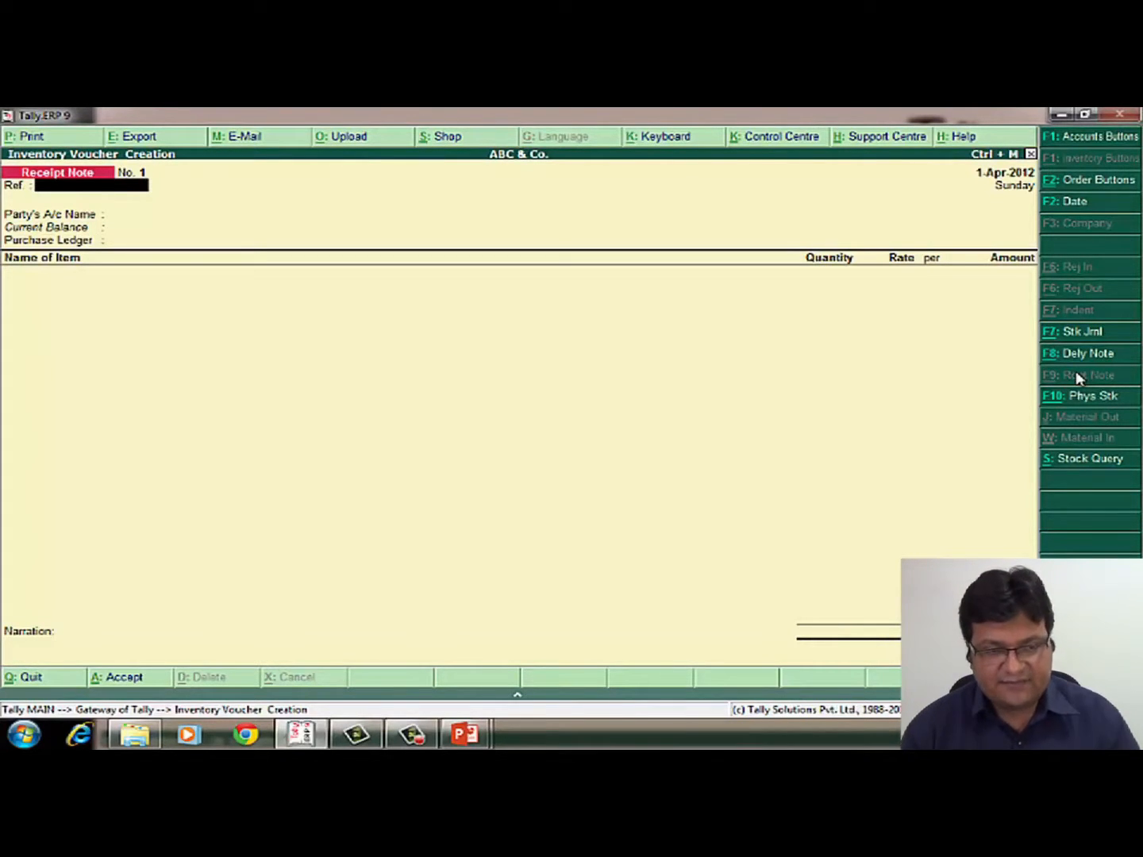
{"action": "type", "text": "Supplier"}
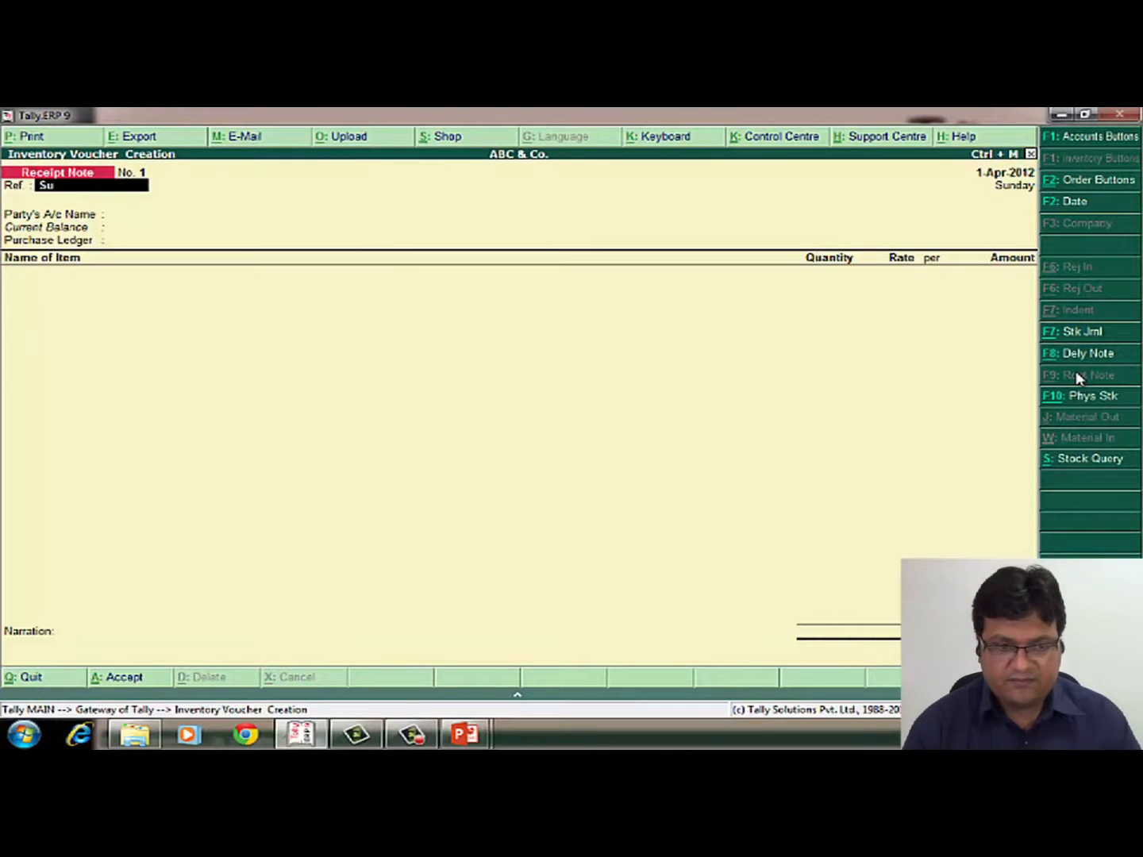
{"action": "key", "text": "BackSpace"}
{"action": "key", "text": "BackSpace"}
{"action": "key", "text": "BackSpace"}
{"action": "key", "text": "BackSpace"}
{"action": "key", "text": "BackSpace"}
{"action": "key", "text": "BackSpace"}
{"action": "key", "text": "BackSpace"}
{"action": "key", "text": "BackSpace"}
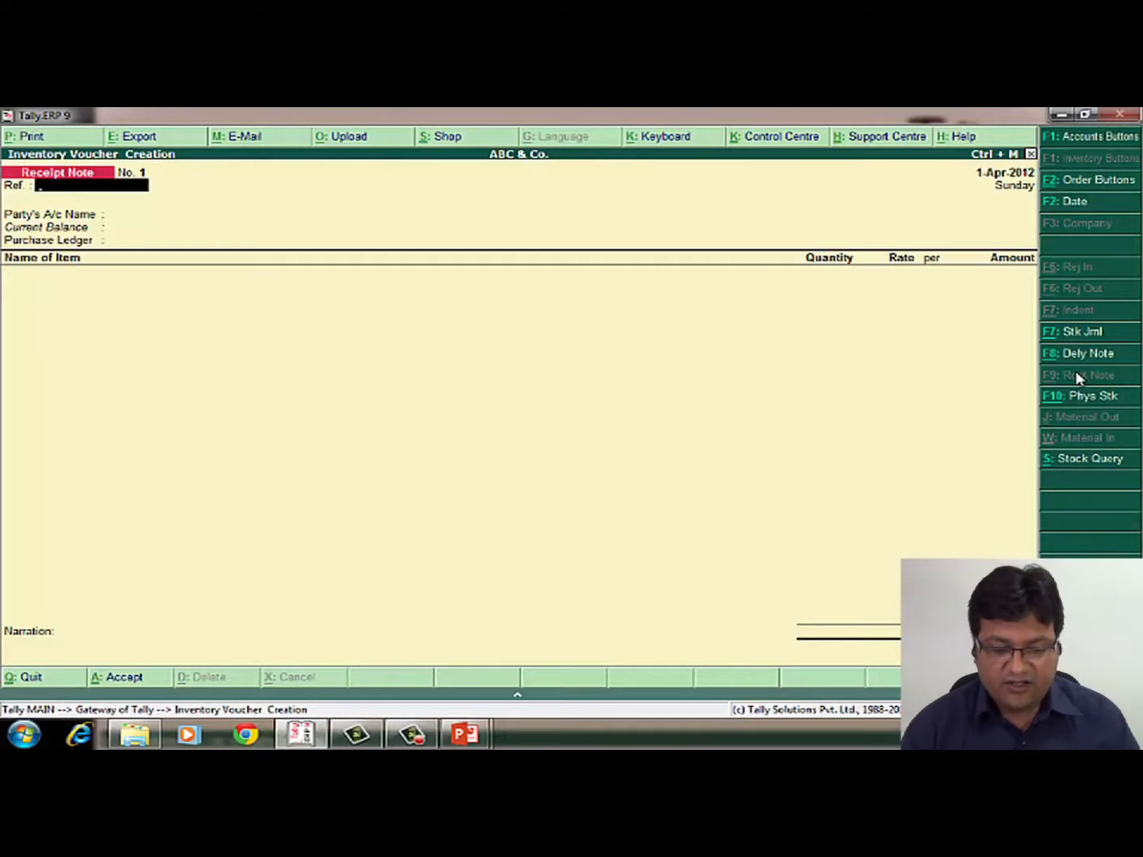
Set the receipt note's reference to 12 and choose XYZ & Co. as the party account.
{"action": "type", "text": "12"}
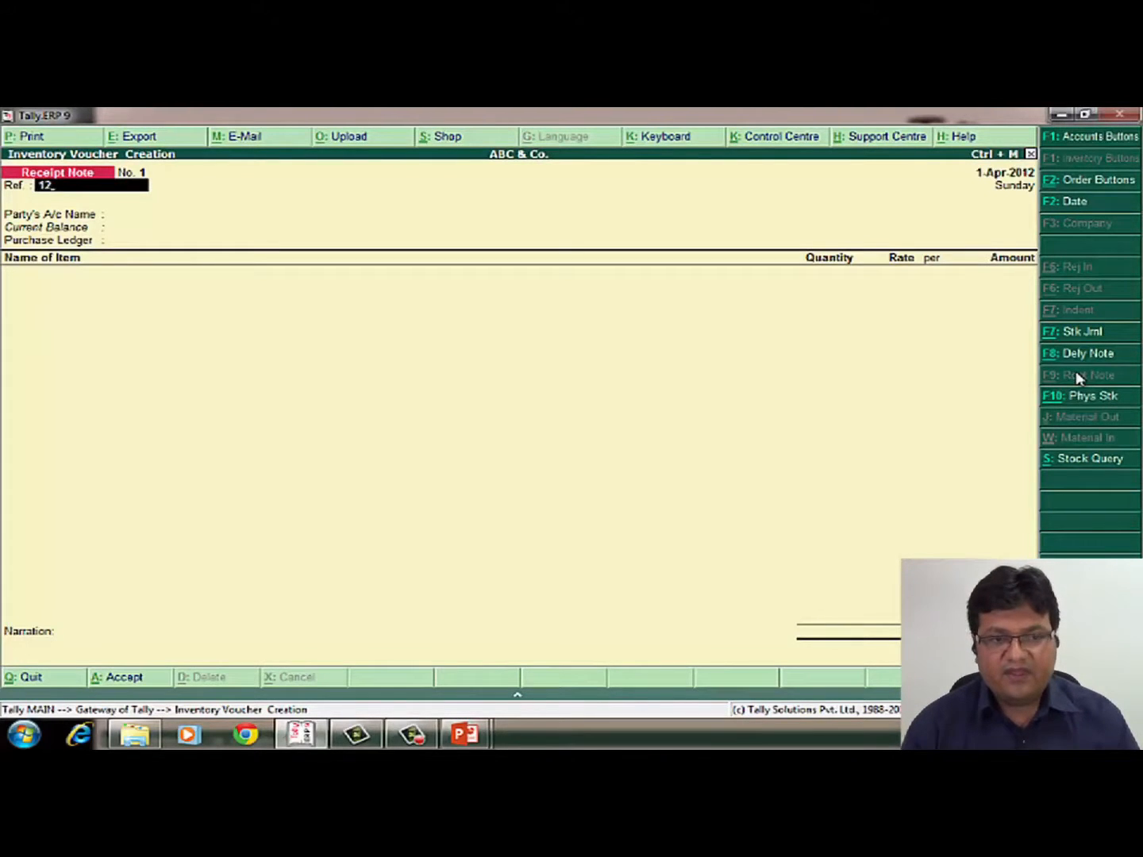
{"action": "key", "text": "Return"}
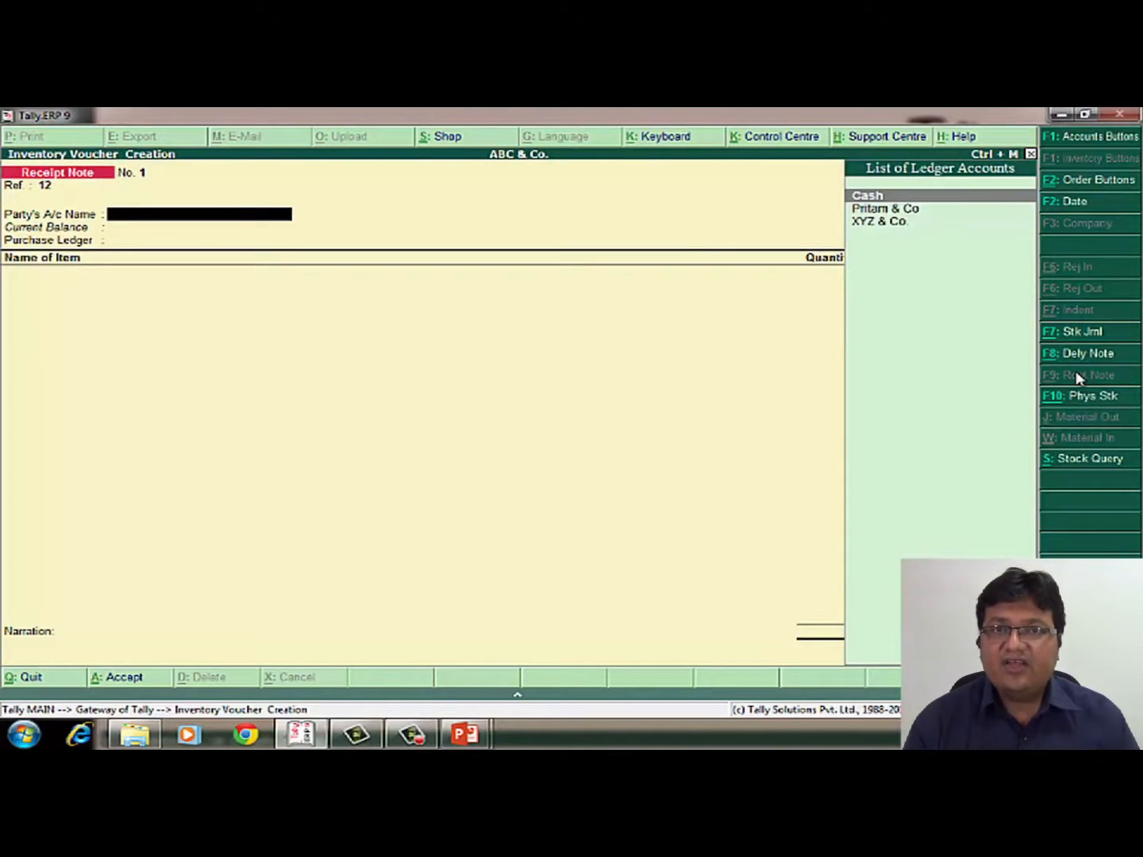
{"action": "key", "text": "Down"}
{"action": "key", "text": "Down"}
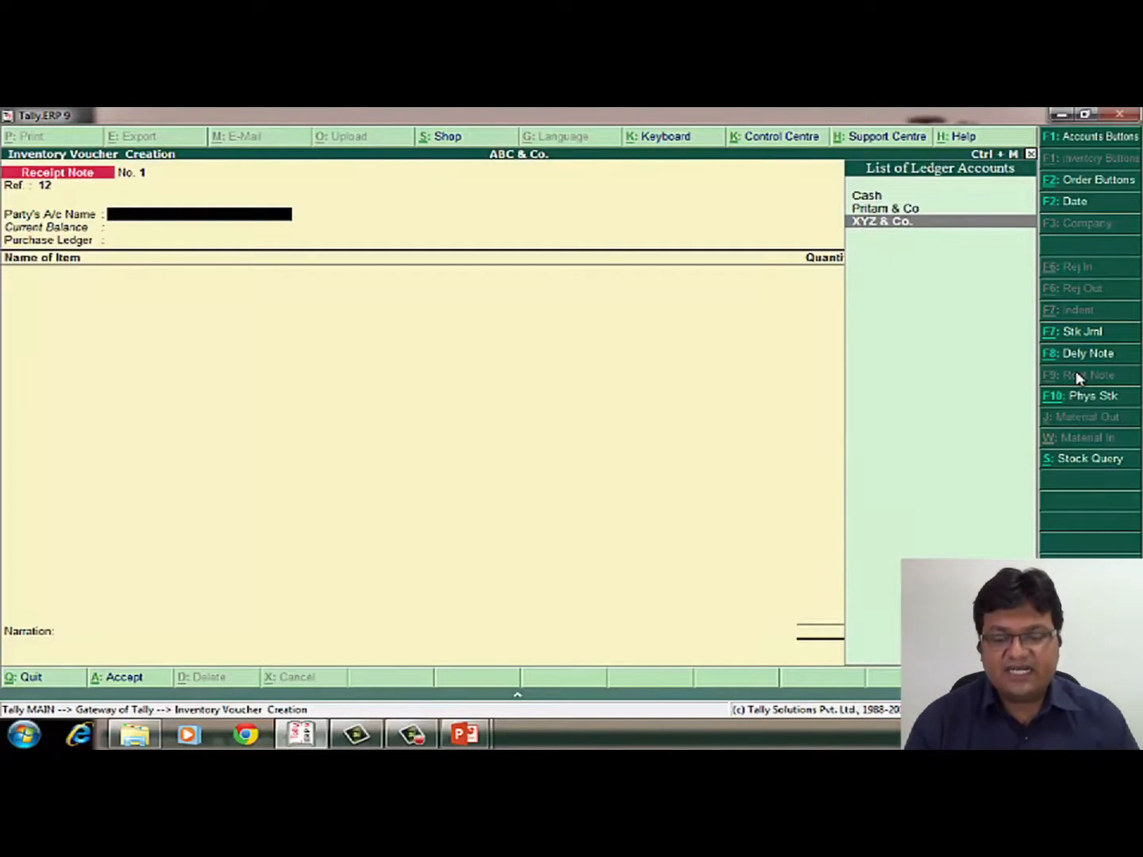
{"action": "key", "text": "Return"}
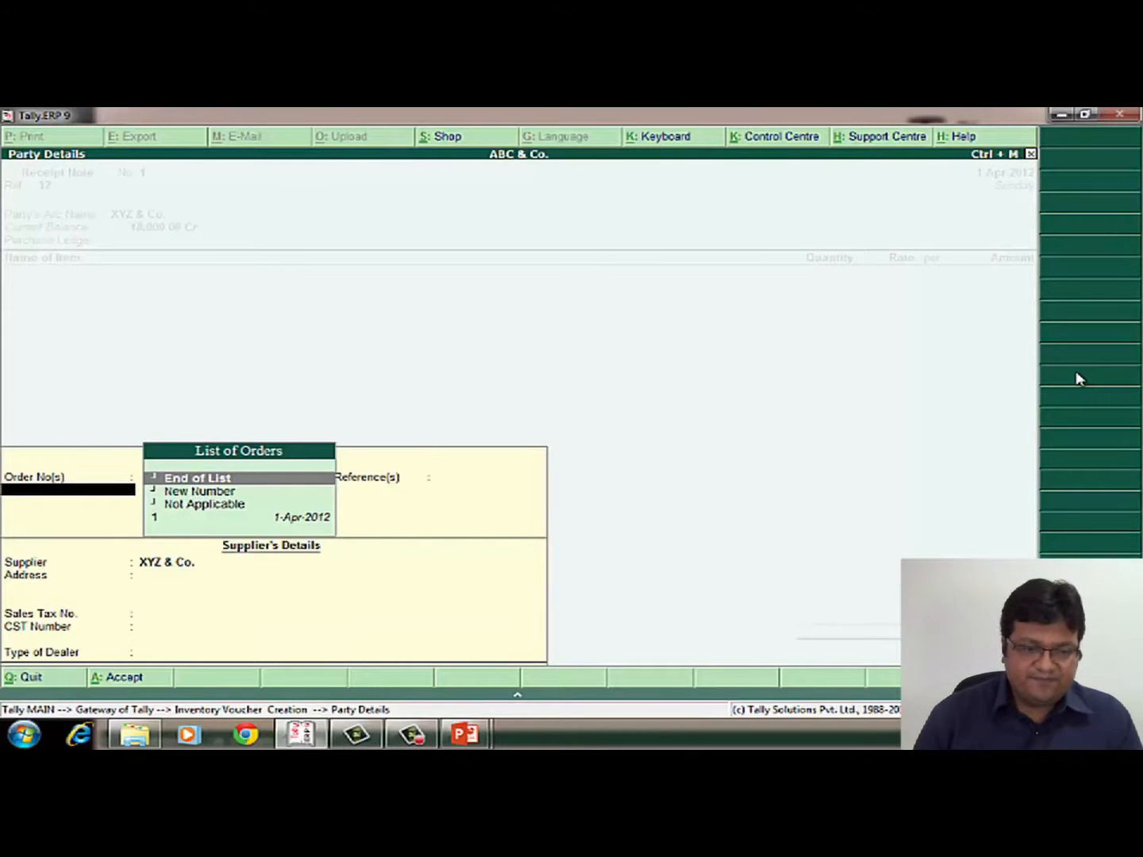
Link the receipt note to purchase order 1 dated 1-Apr-2012 and end the order list.
{"action": "key", "text": "Down"}
{"action": "key", "text": "Down"}
{"action": "key", "text": "Down"}
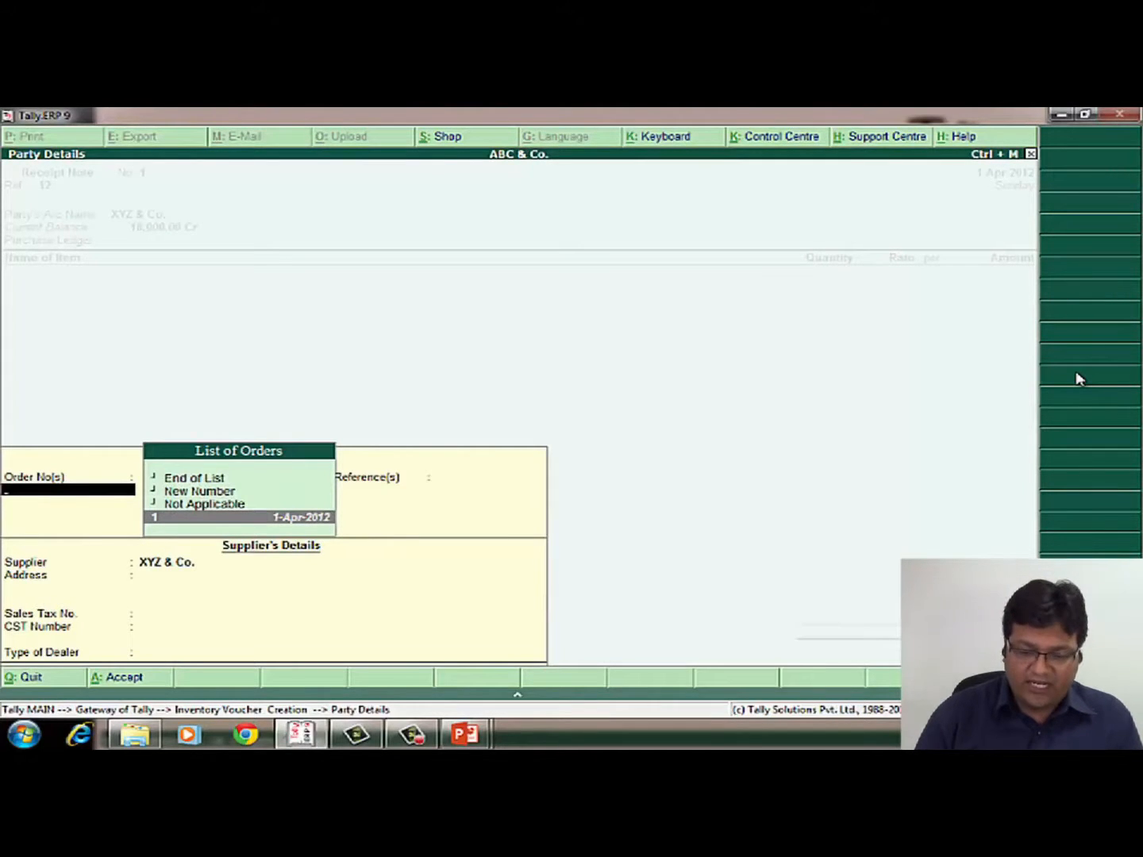
{"action": "key", "text": "Return"}
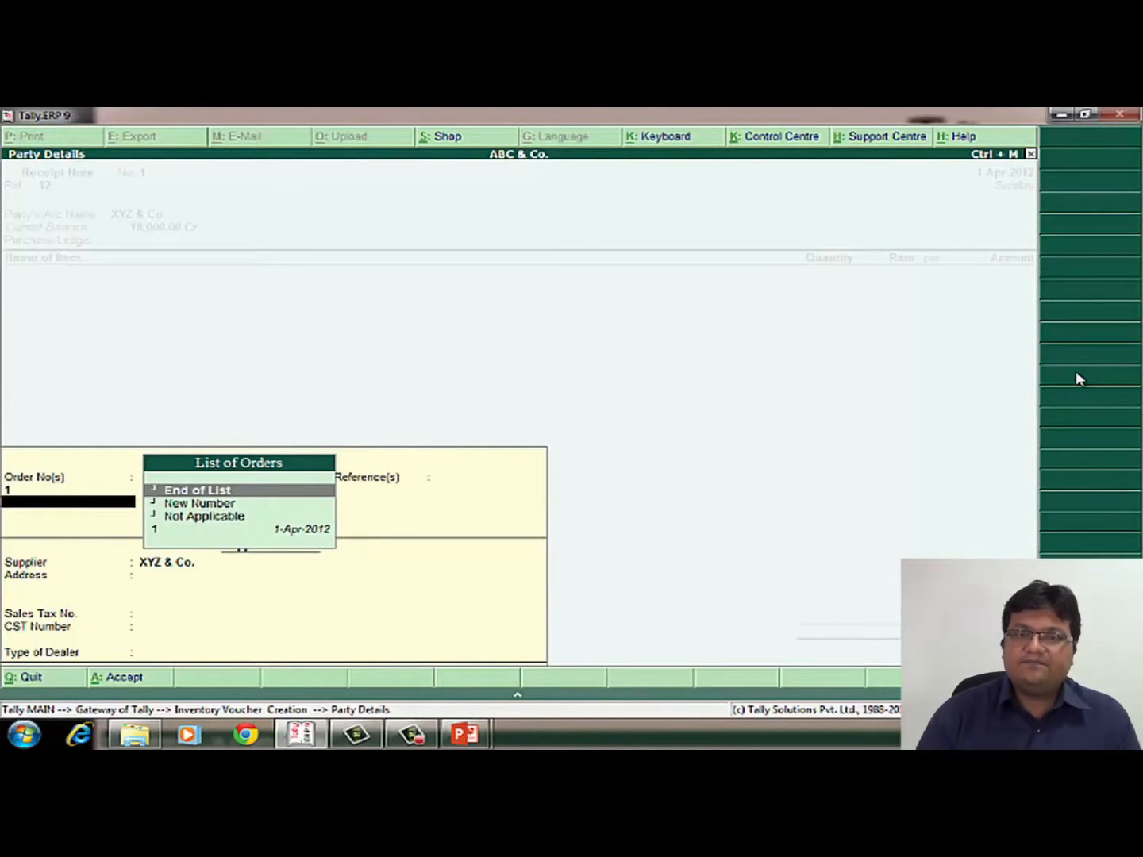
{"action": "key", "text": "Return"}
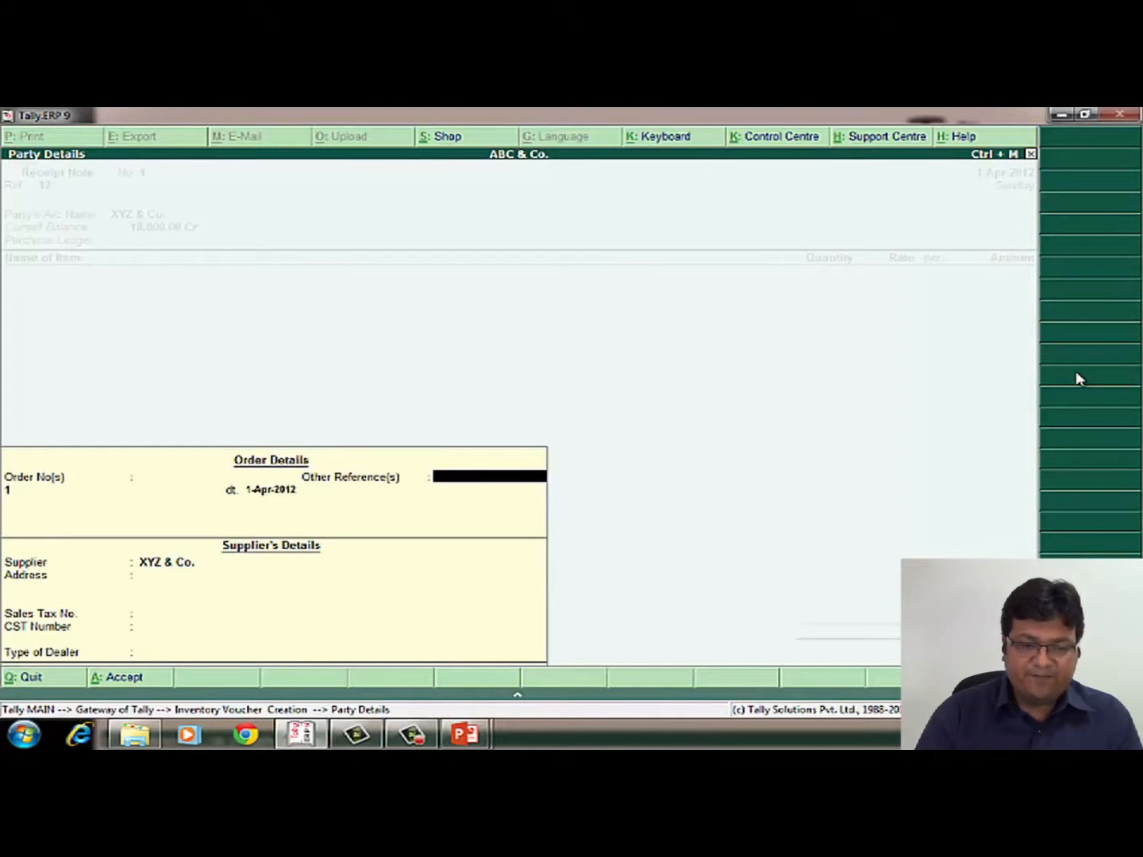
Leave other references blank and accept XYZ & Co. as supplier with dealer type Not Applicable and the remaining details empty.
{"action": "key", "text": "Return"}
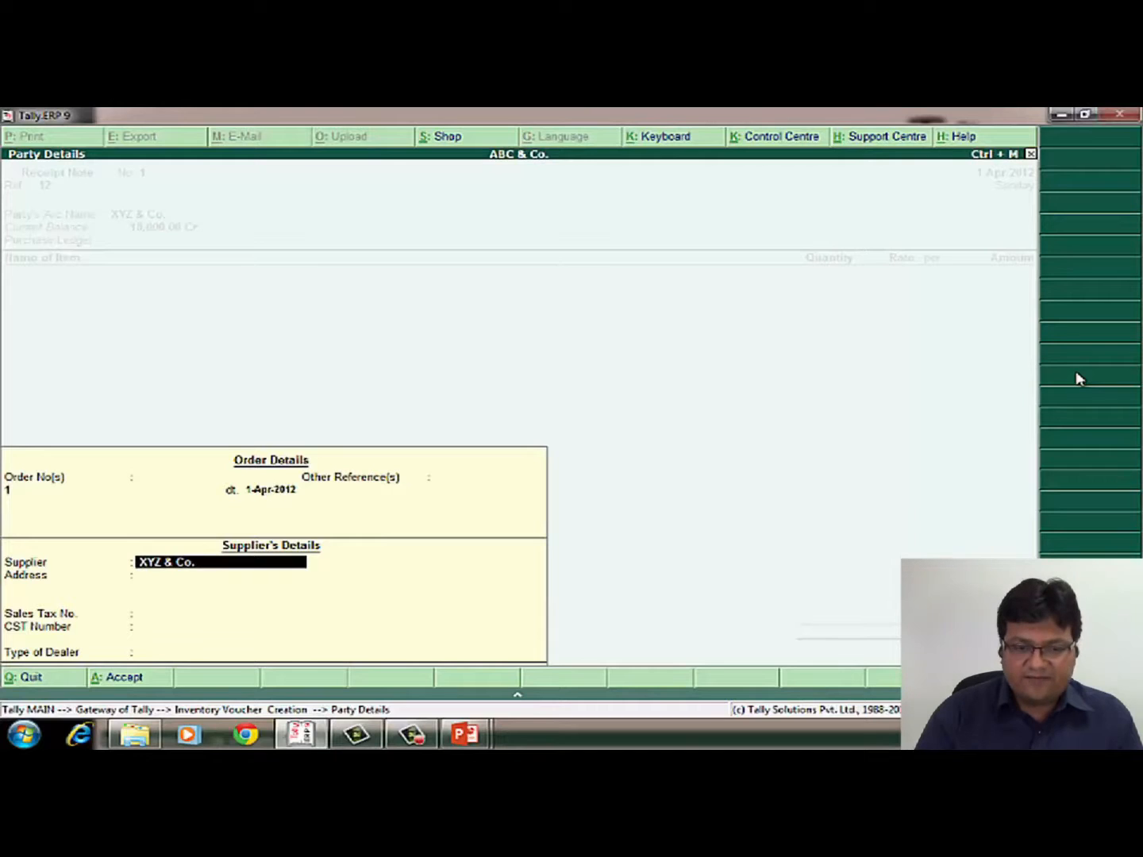
{"action": "key", "text": "Return"}
{"action": "key", "text": "Return"}
{"action": "key", "text": "Return"}
{"action": "key", "text": "Return"}
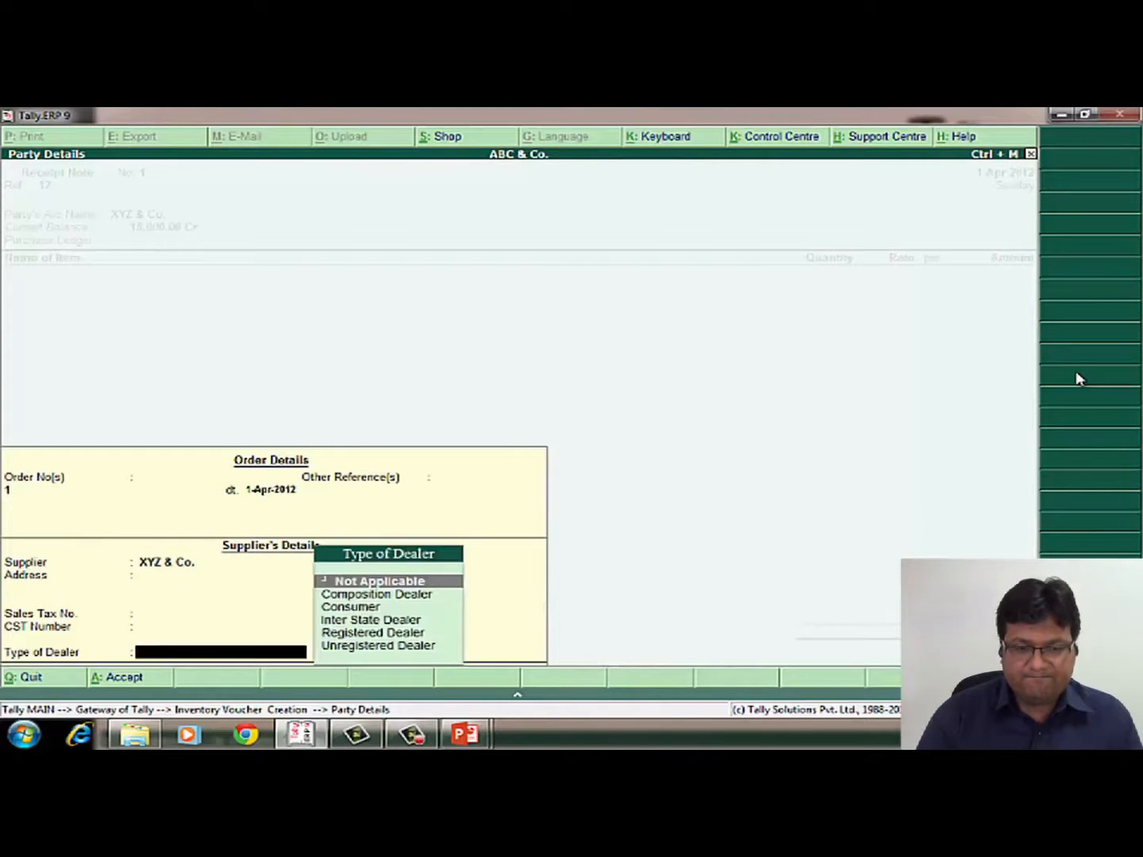
{"action": "key", "text": "Return"}
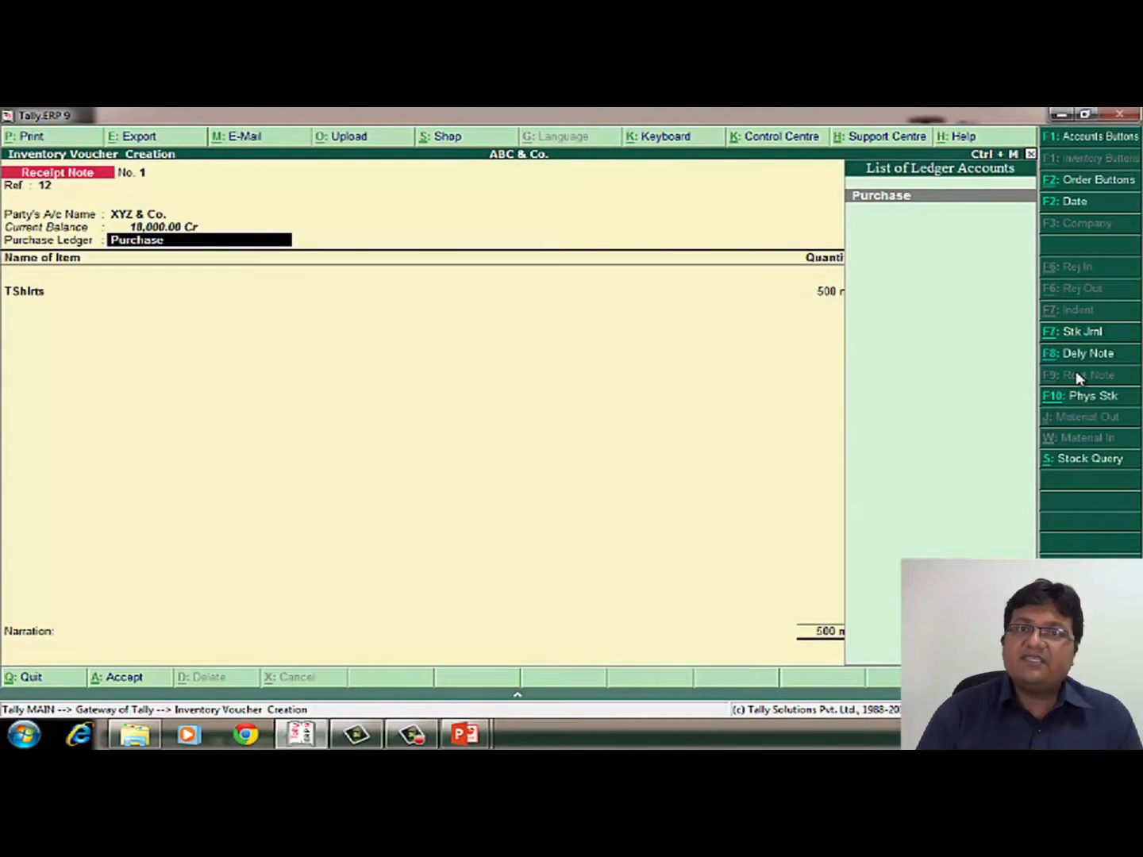
Accept the Purchase ledger and the first TShirts allocation of 250 nos under tracking number 12 and order number 1.
{"action": "key", "text": "Return"}
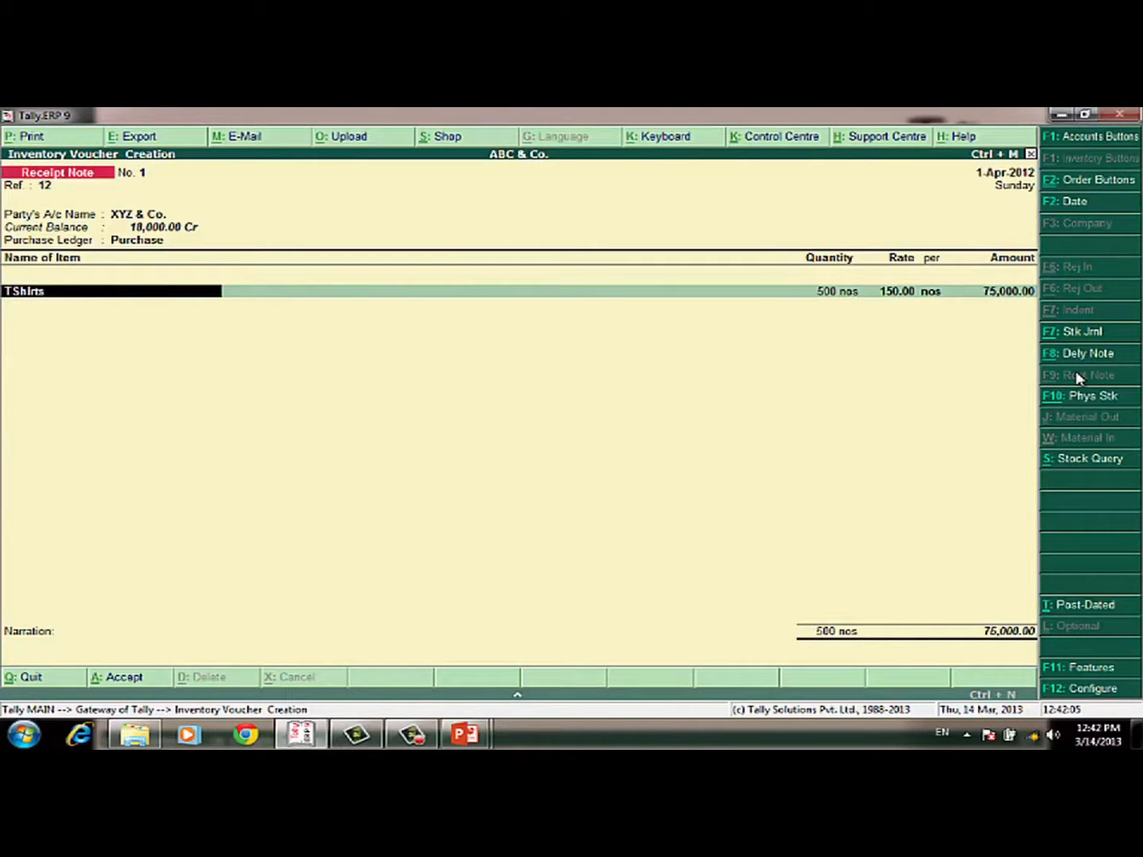
{"action": "key", "text": "Return"}
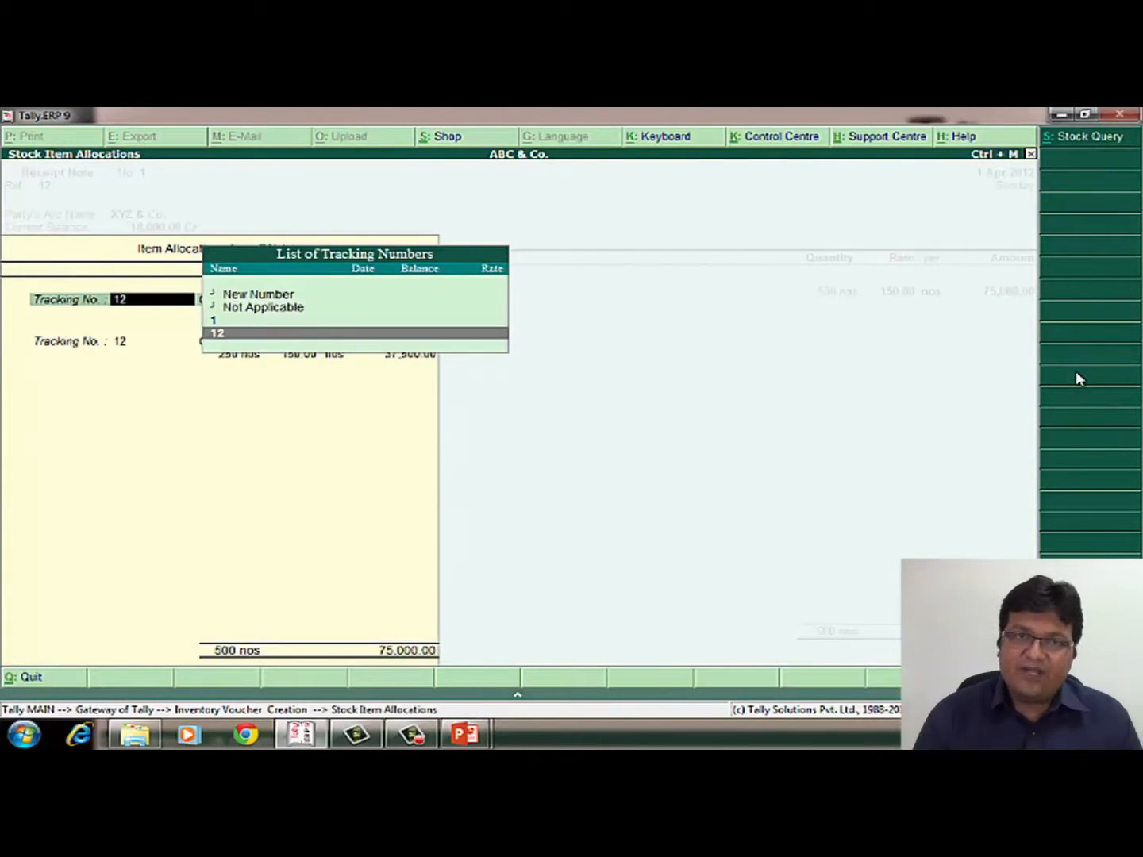
{"action": "key", "text": "Return"}
{"action": "key", "text": "Return"}
{"action": "key", "text": "Return"}
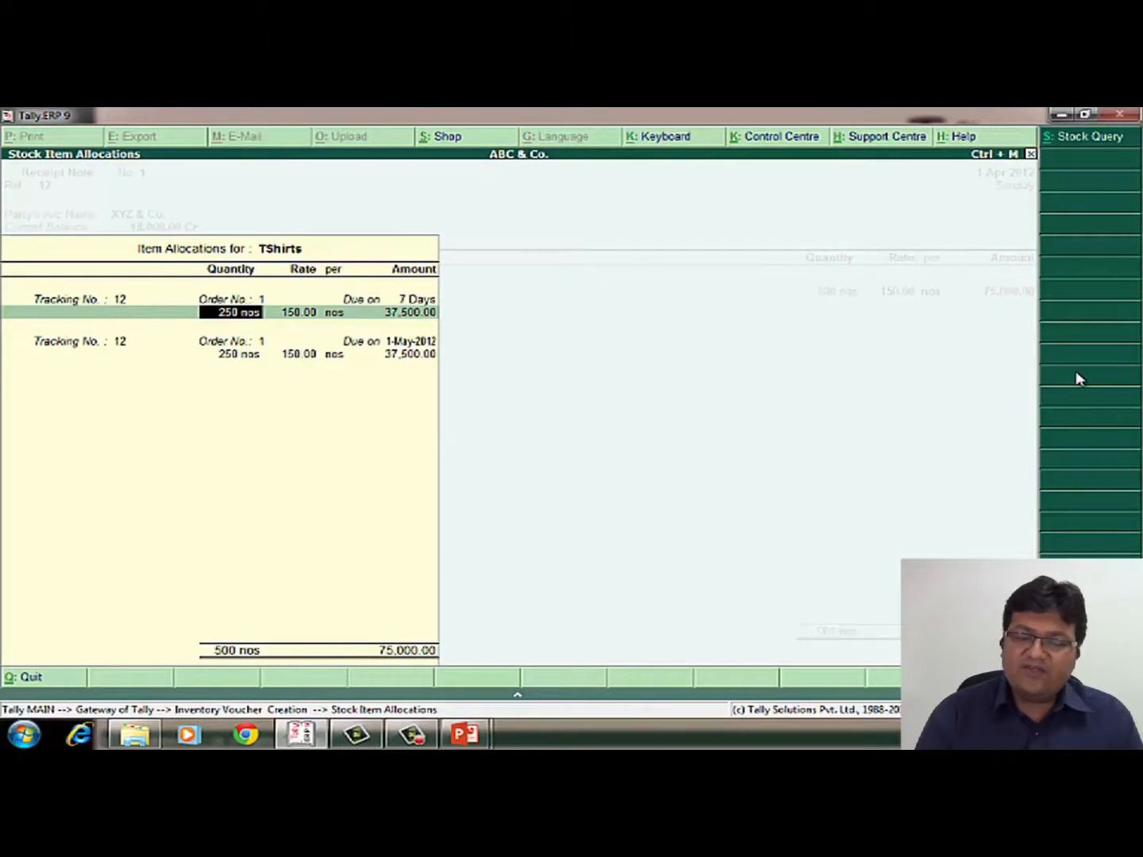
{"action": "key", "text": "Return"}
{"action": "key", "text": "Return"}
{"action": "key", "text": "Return"}
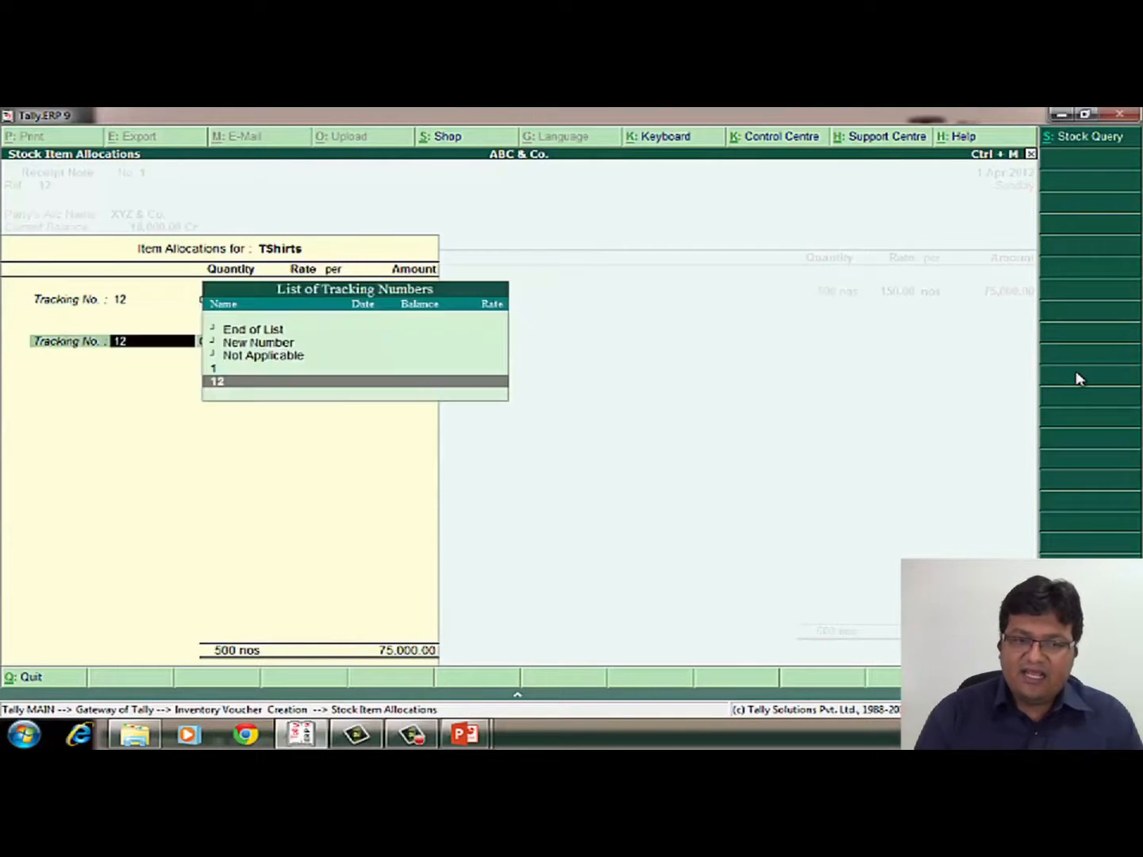
Set the second TShirts allocation, due 1-May-2012, to 150 nos under tracking number 12 and accept its rate and amount.
{"action": "key", "text": "Return"}
{"action": "key", "text": "Return"}
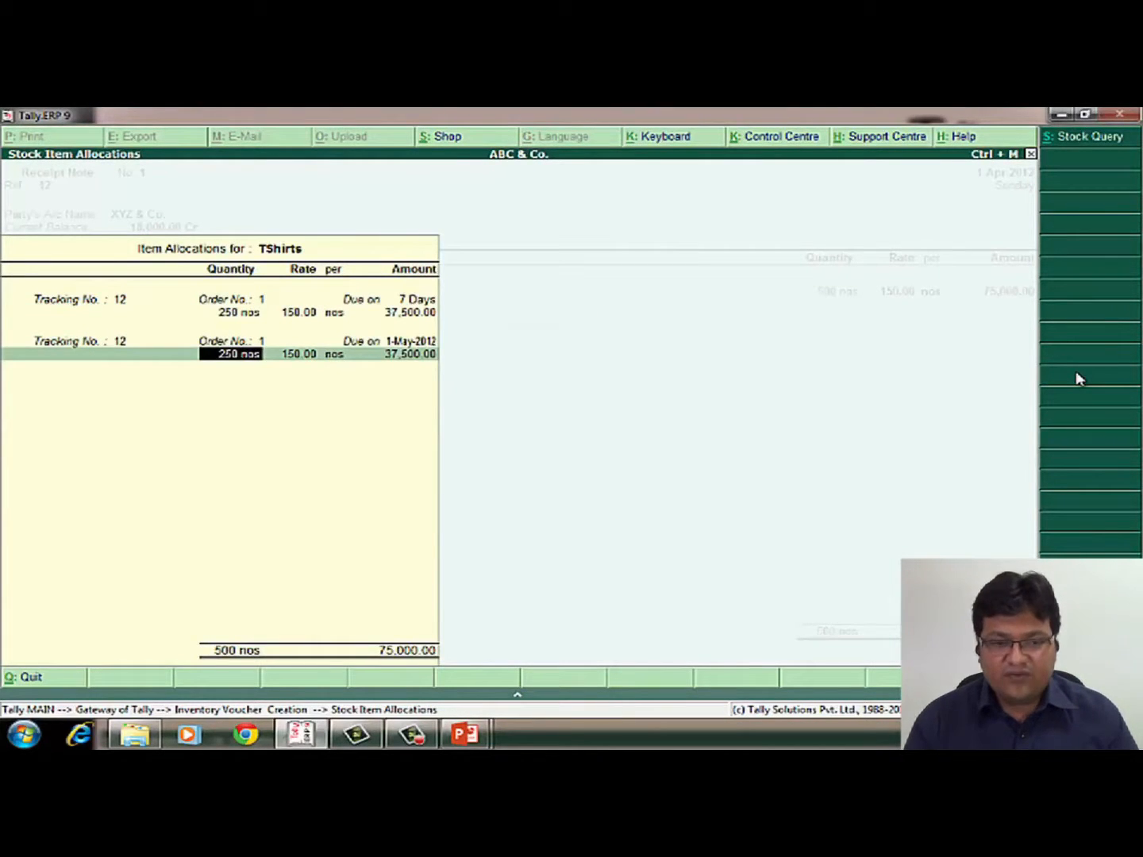
{"action": "key", "text": "BackSpace"}
{"action": "type", "text": "150"}
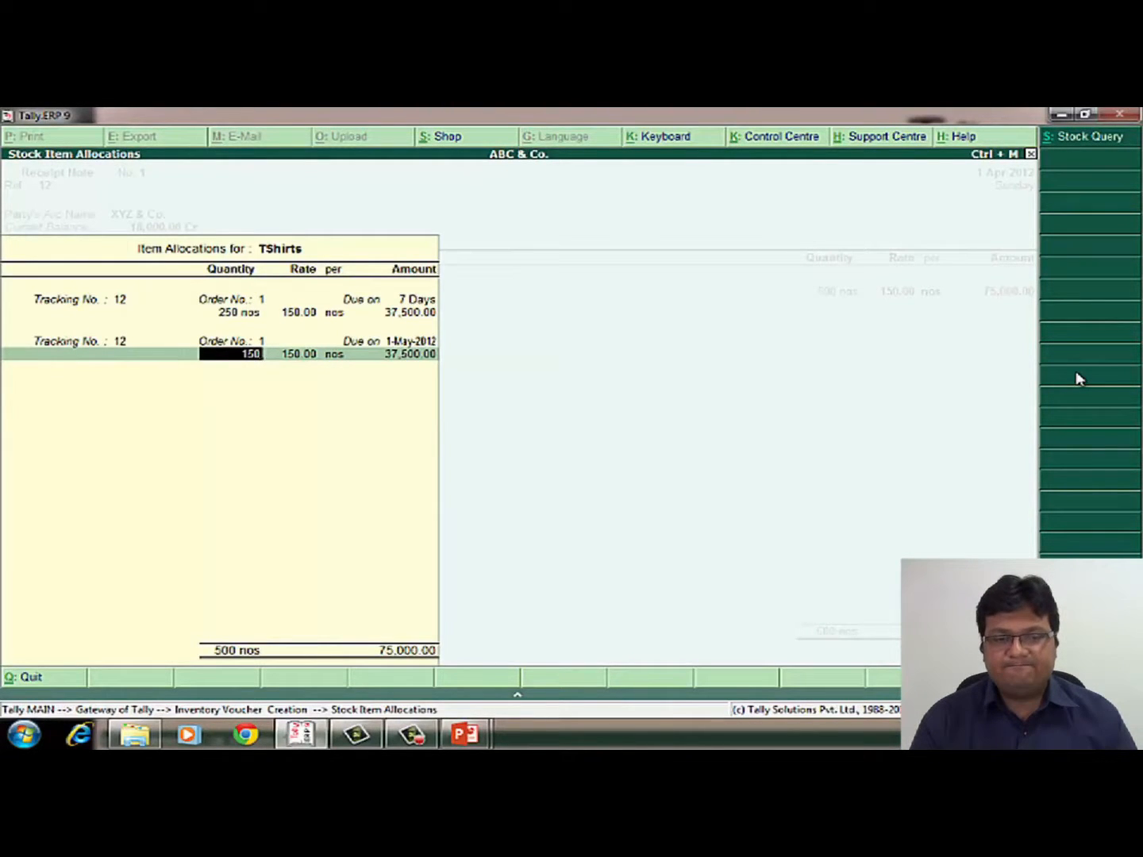
{"action": "key", "text": "Return"}
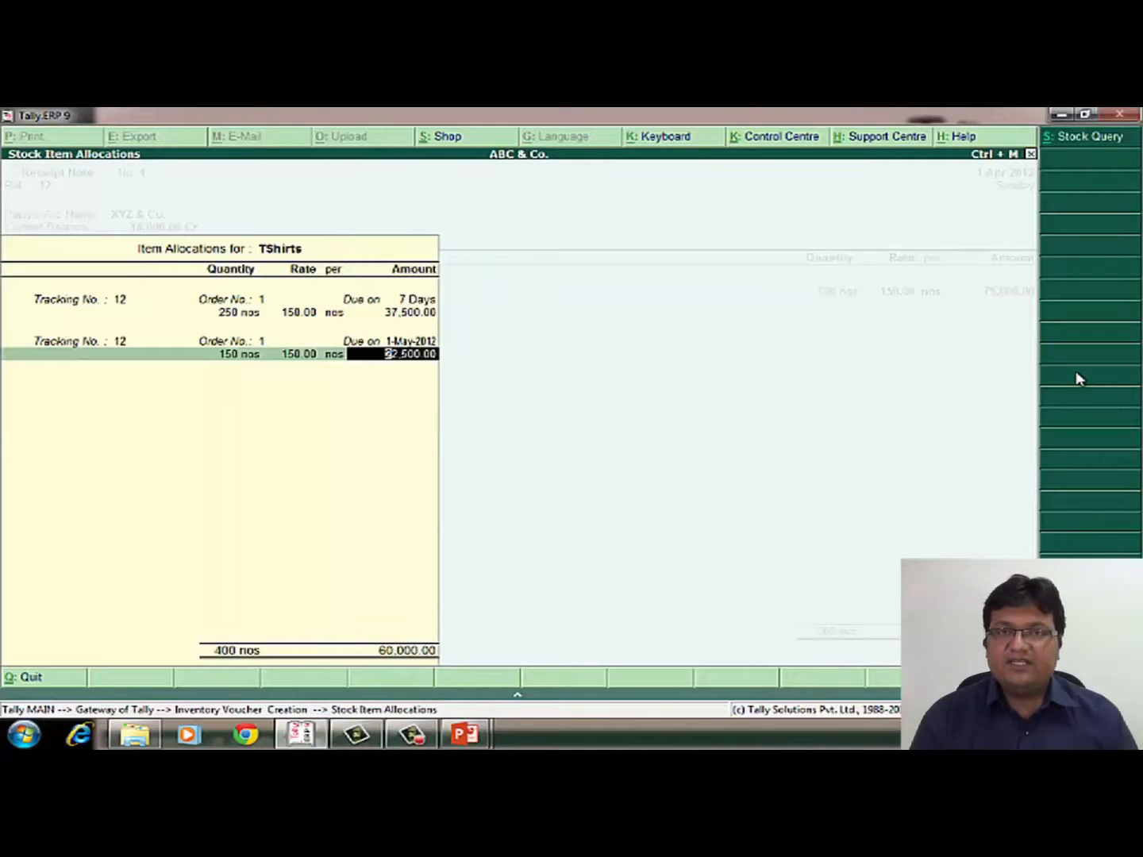
{"action": "key", "text": "Return"}
{"action": "key", "text": "Return"}
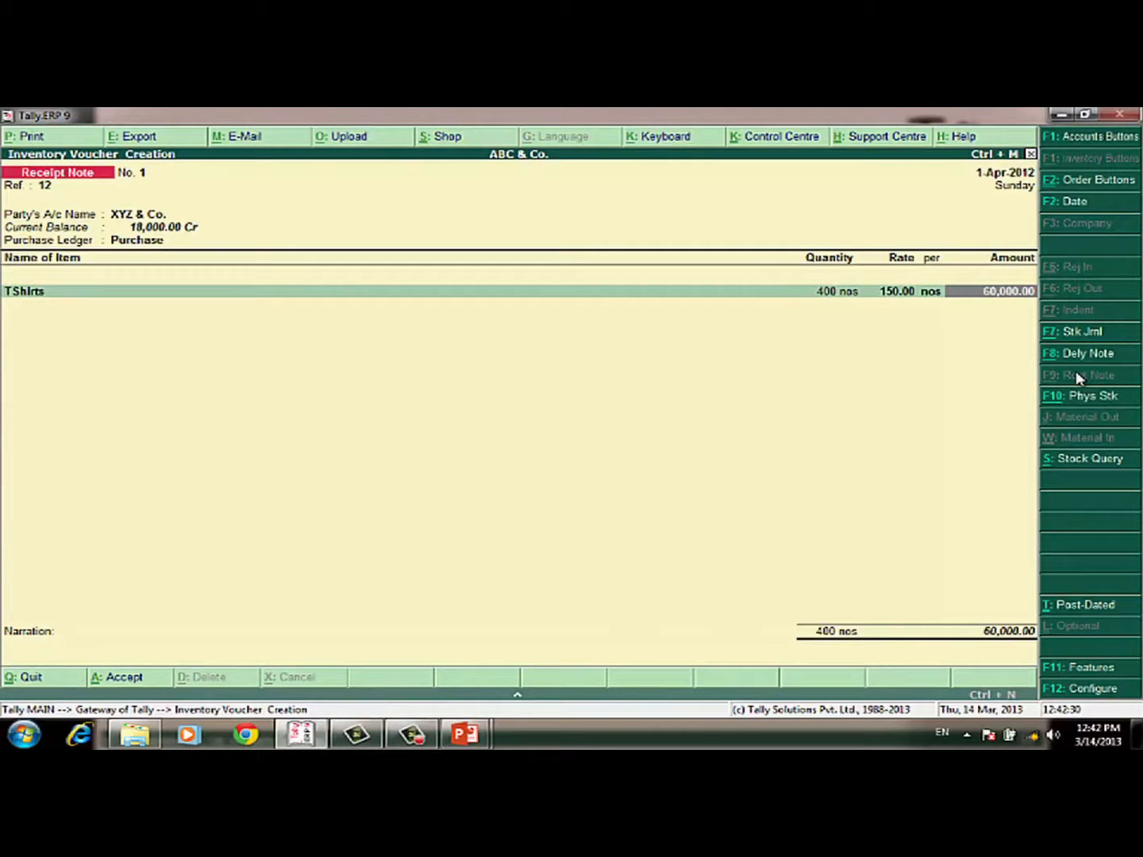
End the item list after TShirts, accept the receipt note with a blank narration, and return to the Gateway of Tally.
{"action": "key", "text": "Return"}
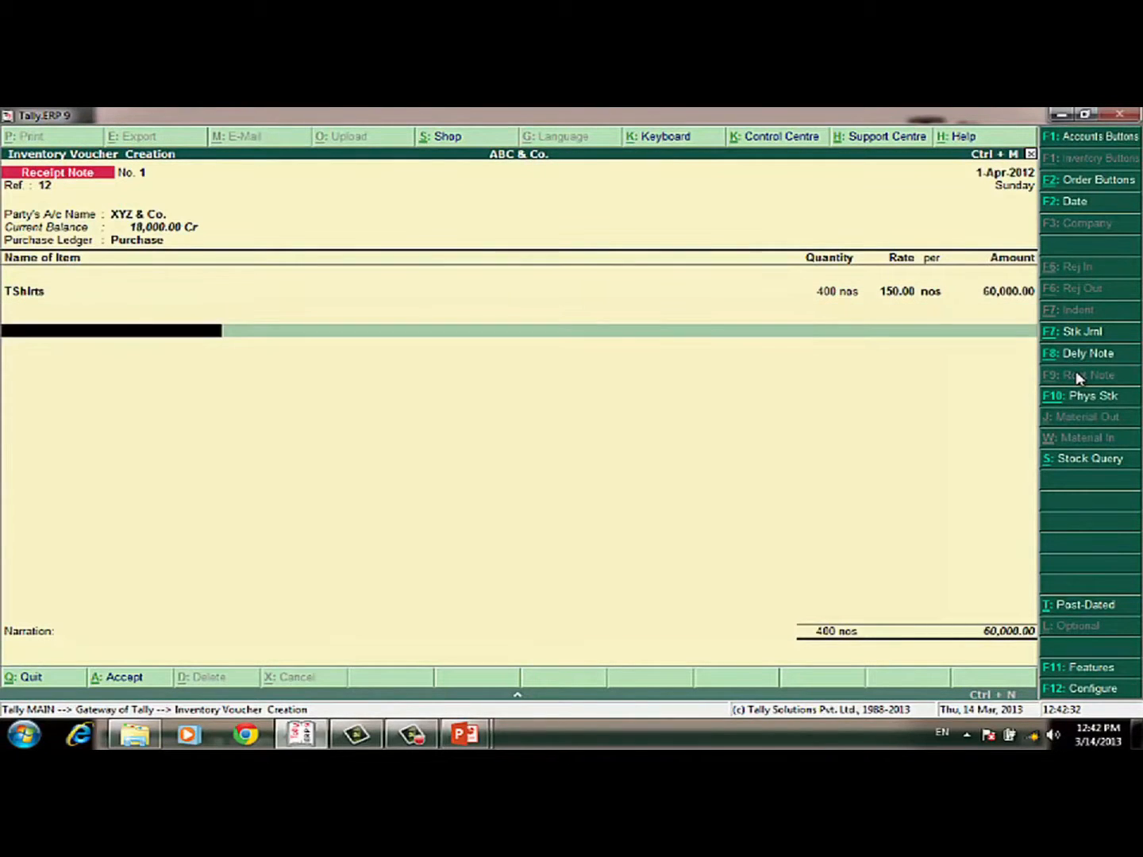
{"action": "key", "text": "Return"}
{"action": "key", "text": "Return"}
{"action": "key", "text": "Return"}
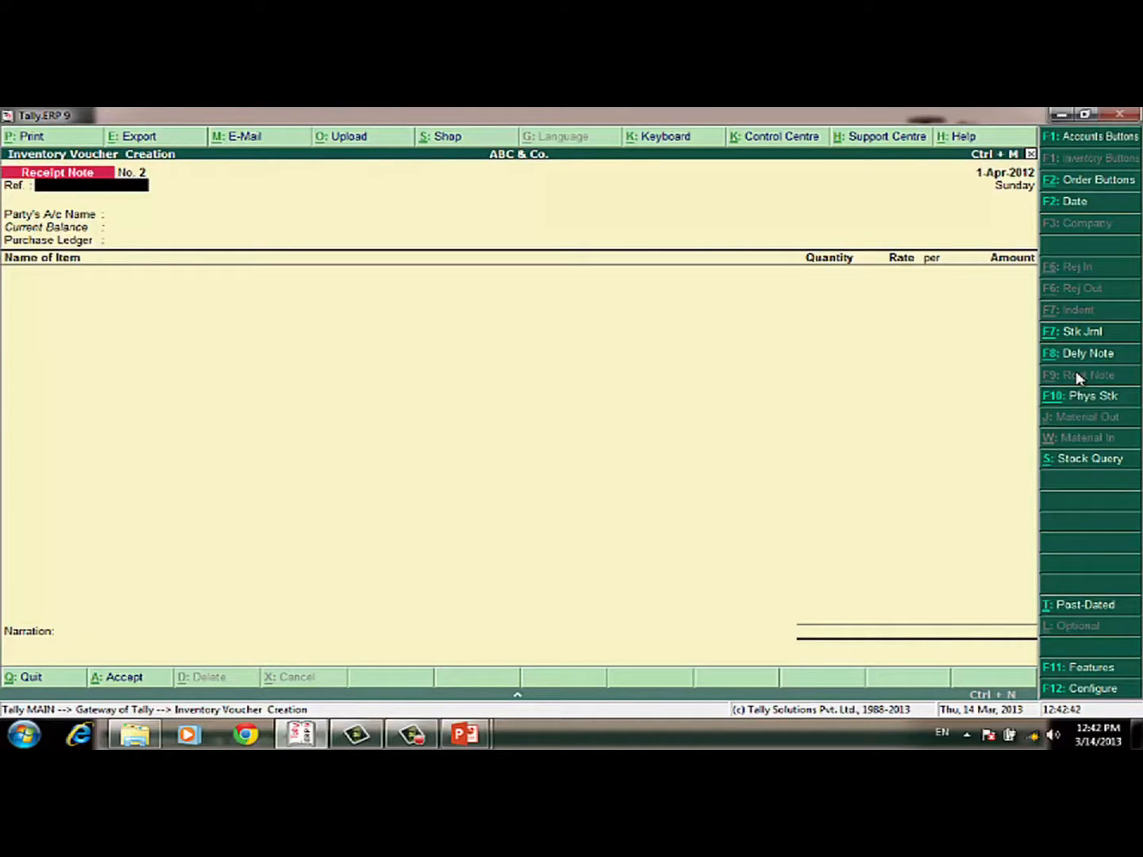
{"action": "key", "text": "Escape"}
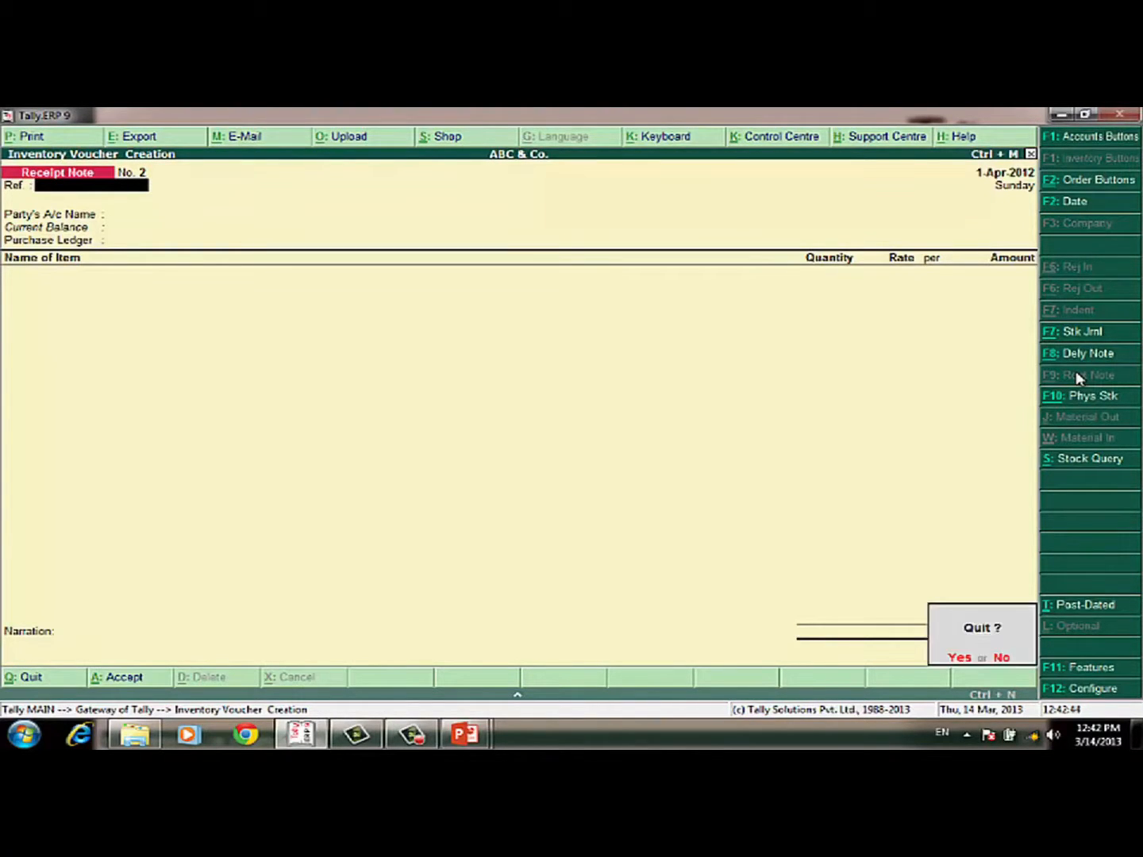
{"action": "key", "text": "y"}
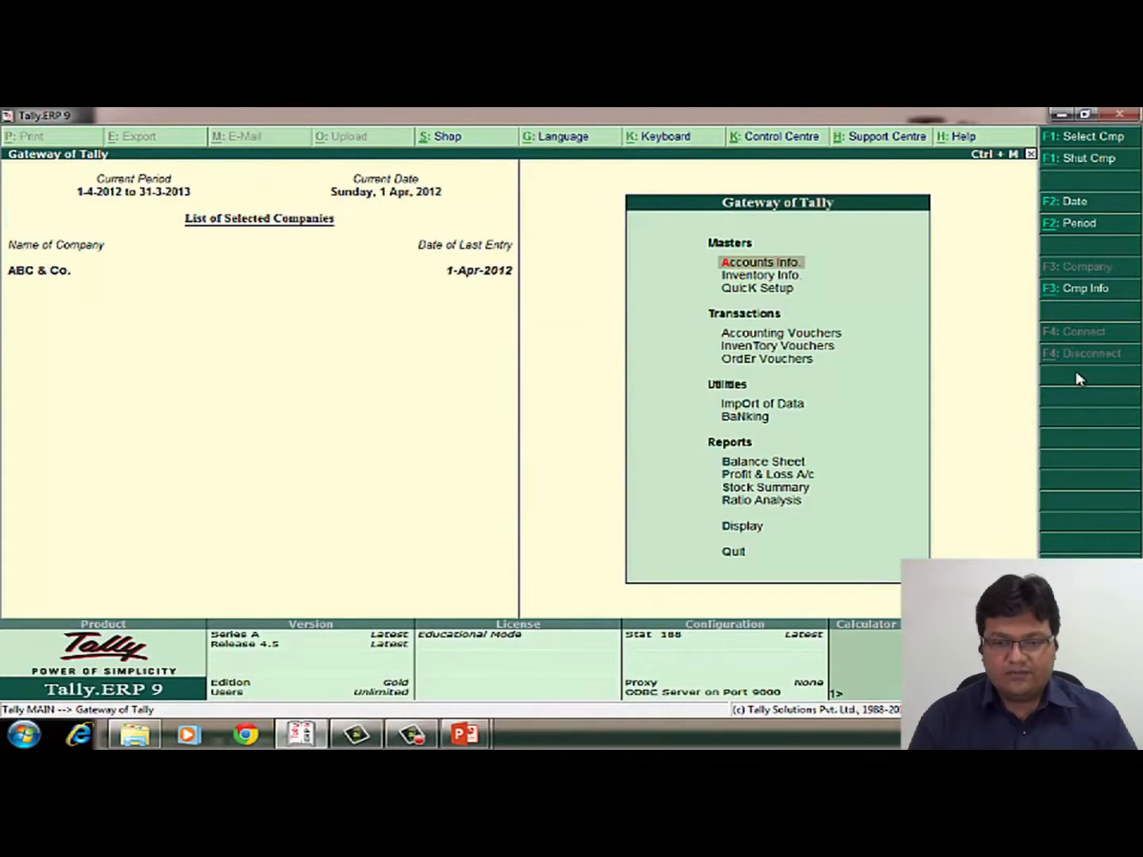
Open the Statements of Inventory reports.
{"action": "key", "text": "Down"}
{"action": "key", "text": "Down"}
{"action": "key", "text": "Down"}
{"action": "key", "text": "Down"}
{"action": "key", "text": "Down"}
{"action": "key", "text": "Down"}
{"action": "key", "text": "Down"}
{"action": "key", "text": "Down"}
{"action": "key", "text": "Down"}
{"action": "key", "text": "Down"}
{"action": "key", "text": "Down"}
{"action": "key", "text": "Down"}
{"action": "key", "text": "Down"}
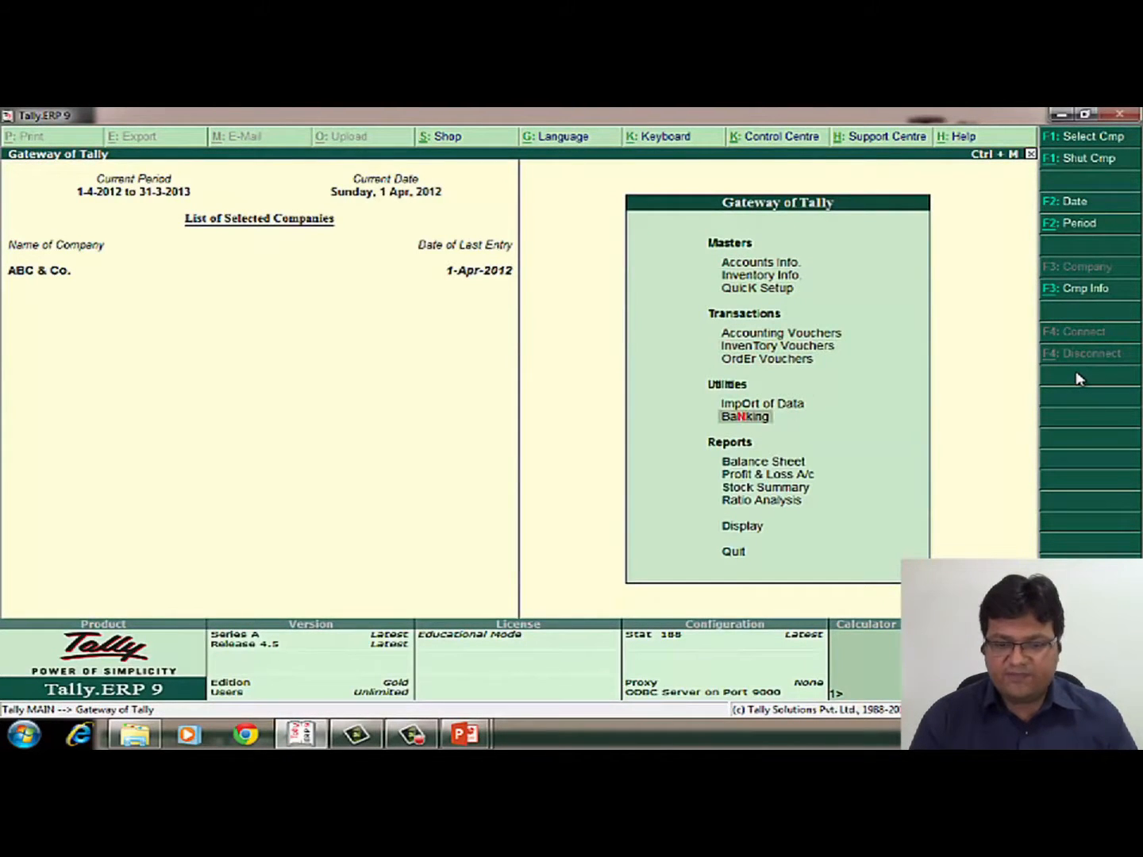
{"action": "key", "text": "Up"}
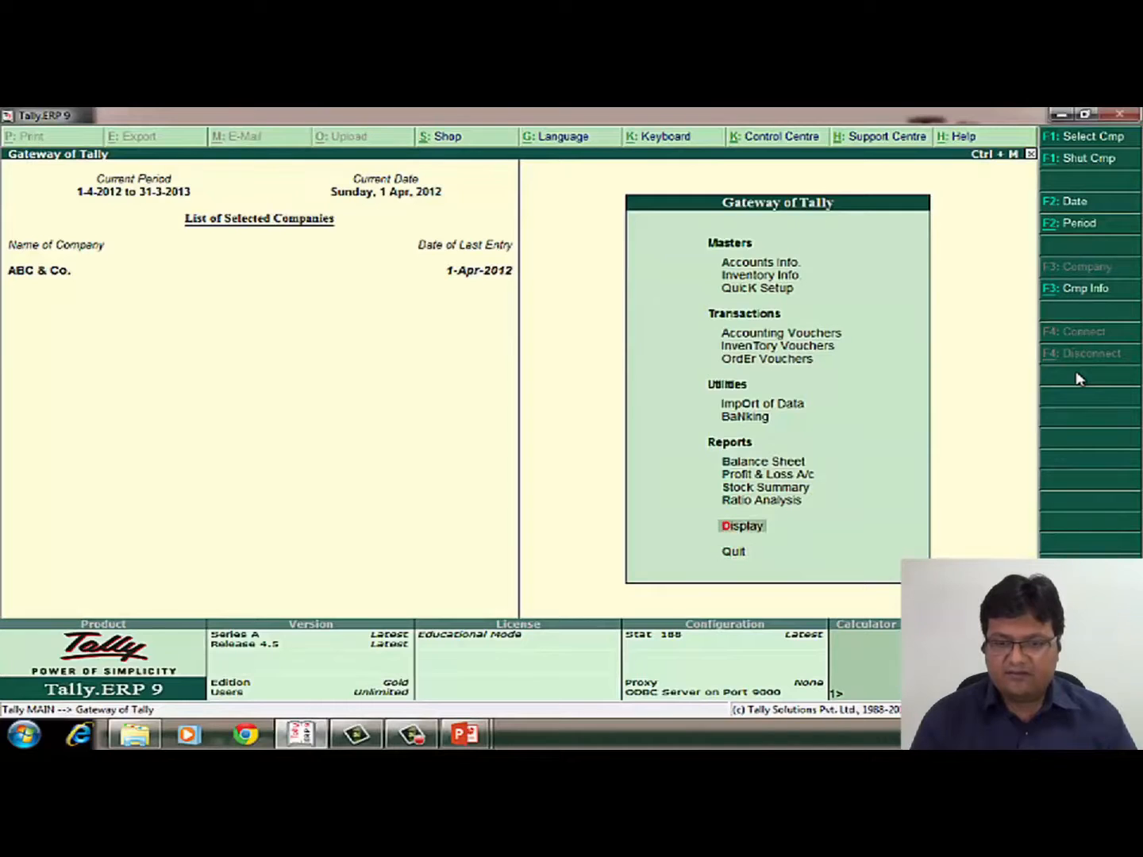
{"action": "key", "text": "Return"}
{"action": "key", "text": "Down"}
{"action": "key", "text": "Down"}
{"action": "key", "text": "Down"}
{"action": "key", "text": "Down"}
{"action": "key", "text": "Down"}
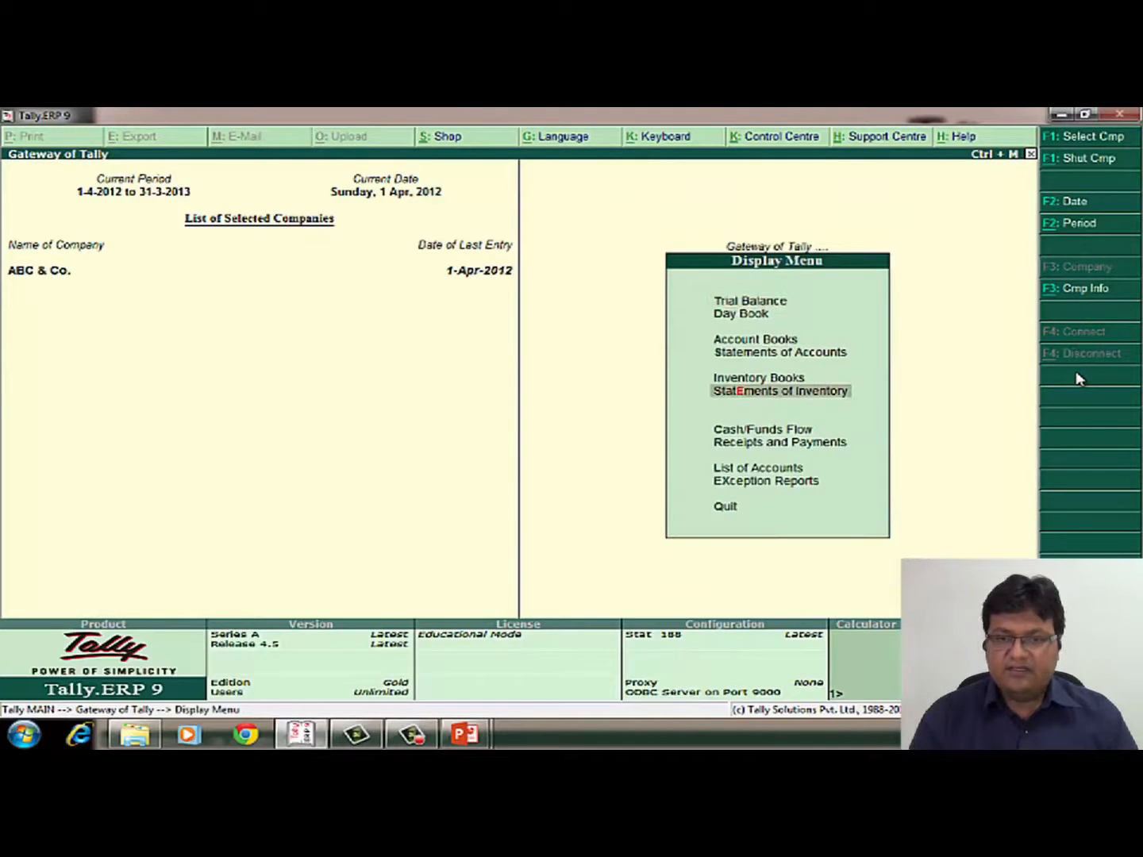
{"action": "key", "text": "Return"}
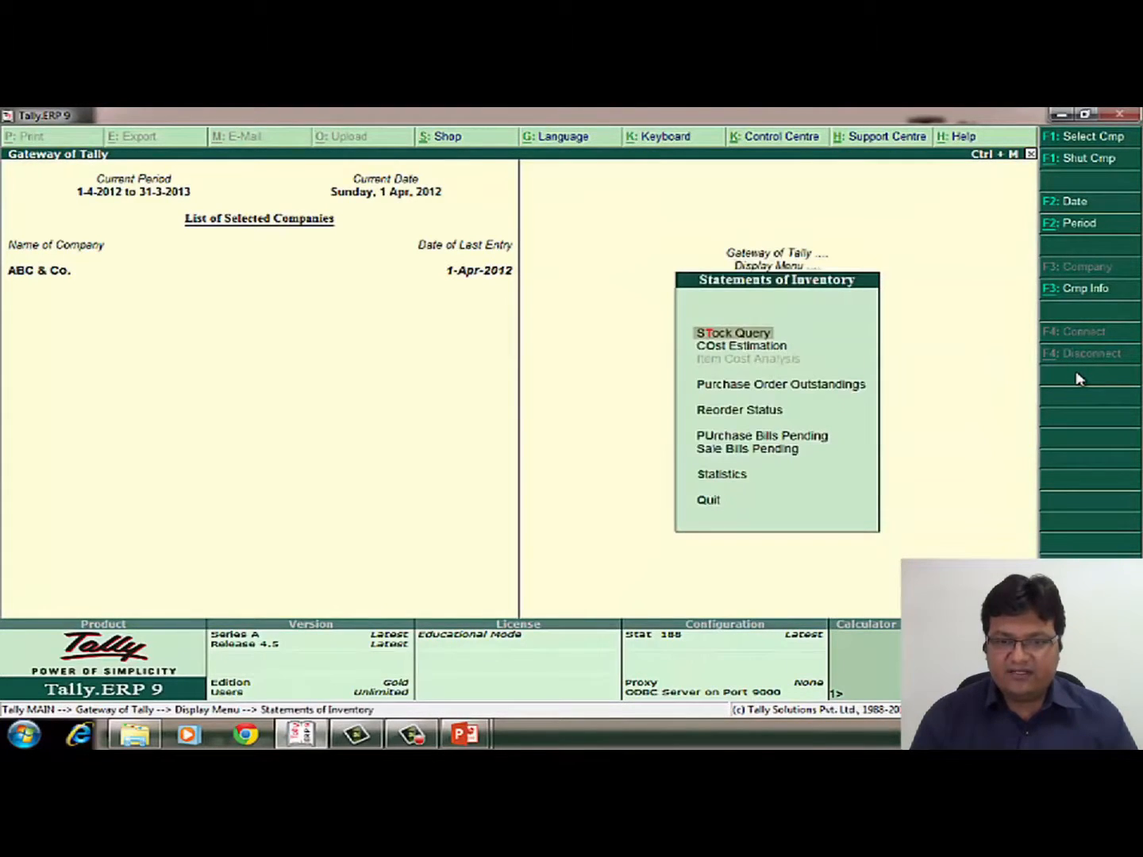
Open the purchase order outstandings report by ledger.
{"action": "key", "text": "Down"}
{"action": "key", "text": "Down"}
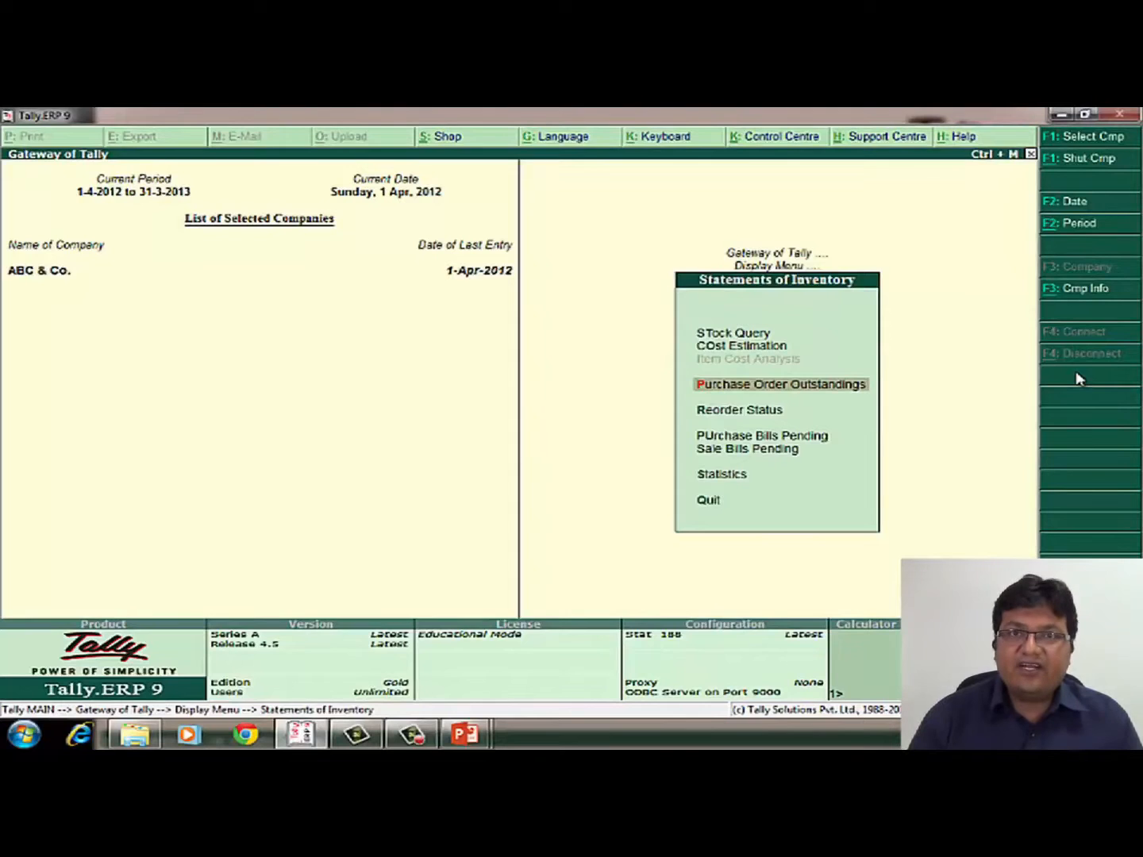
{"action": "key", "text": "Return"}
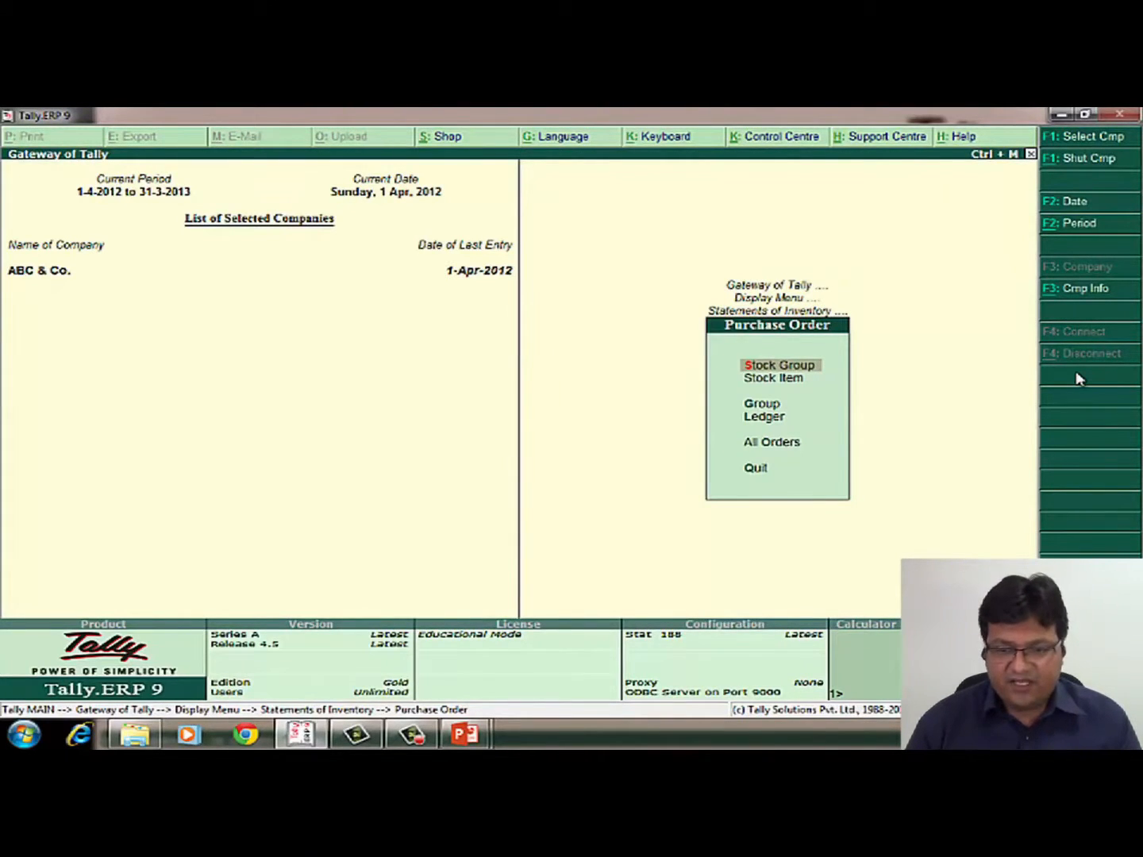
{"action": "key", "text": "Down"}
{"action": "key", "text": "Down"}
{"action": "key", "text": "Down"}
{"action": "key", "text": "Down"}
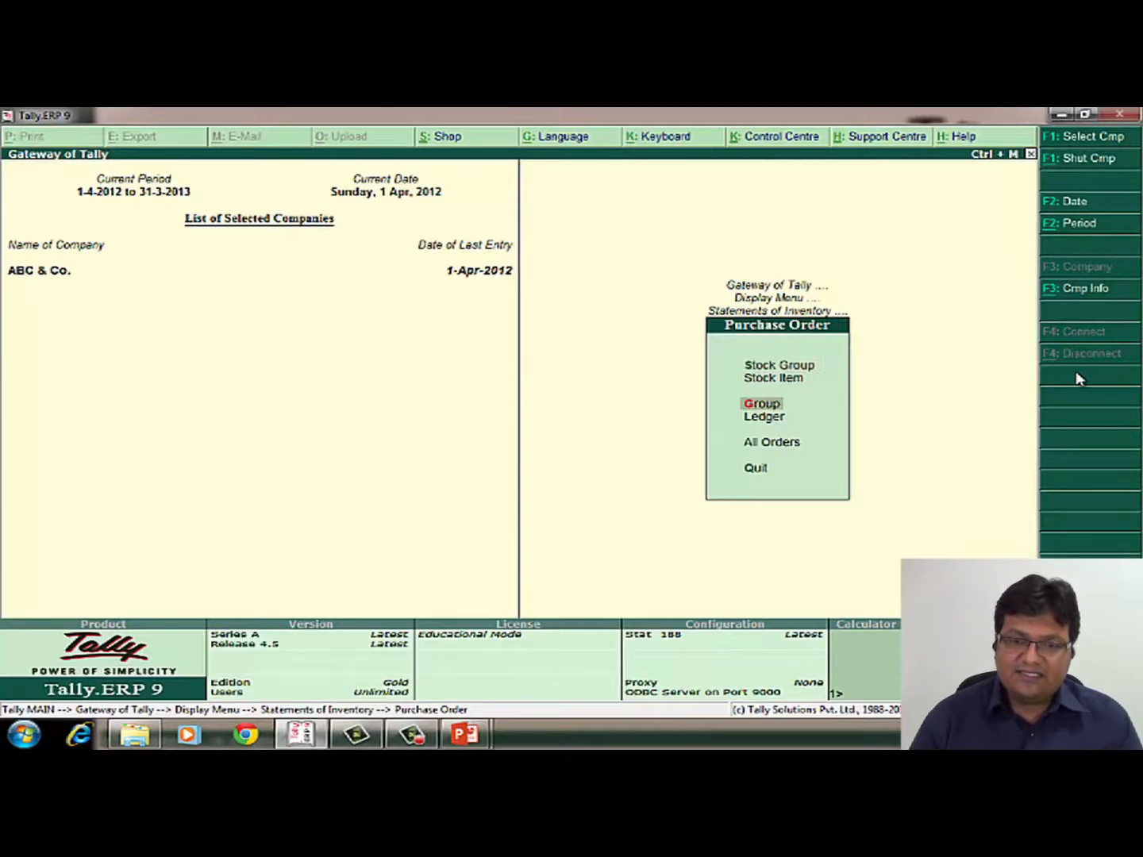
{"action": "key", "text": "Up"}
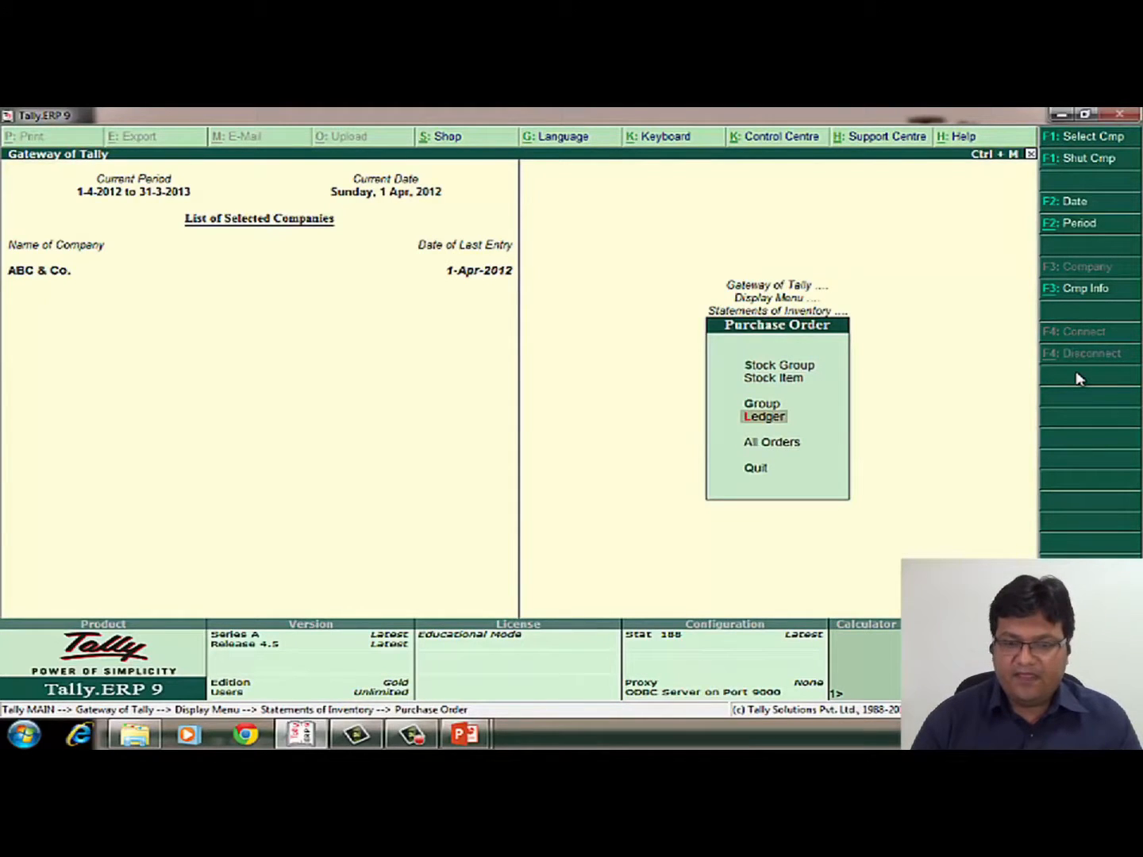
{"action": "key", "text": "Return"}
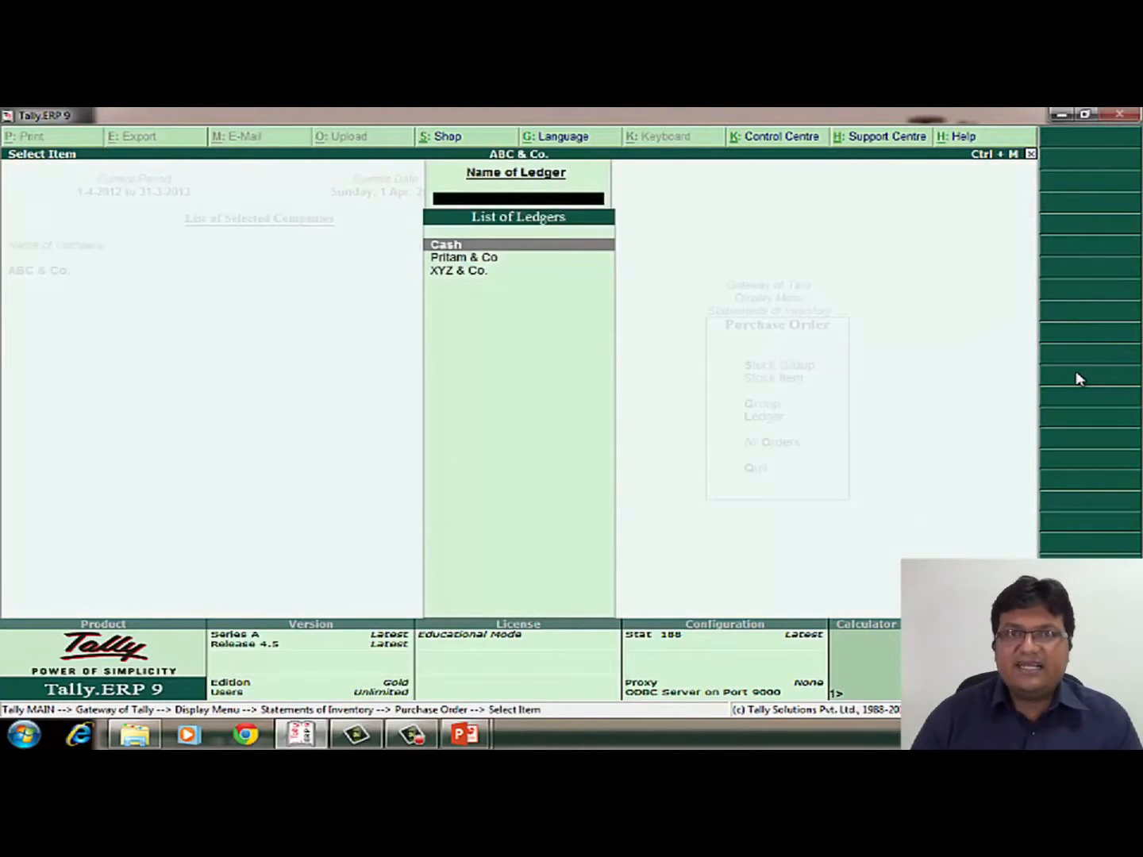
Examine the outstanding purchase orders for the ledger XYZ & Co. and return to the list of purchase order reports.
{"action": "key", "text": "Down"}
{"action": "key", "text": "Down"}
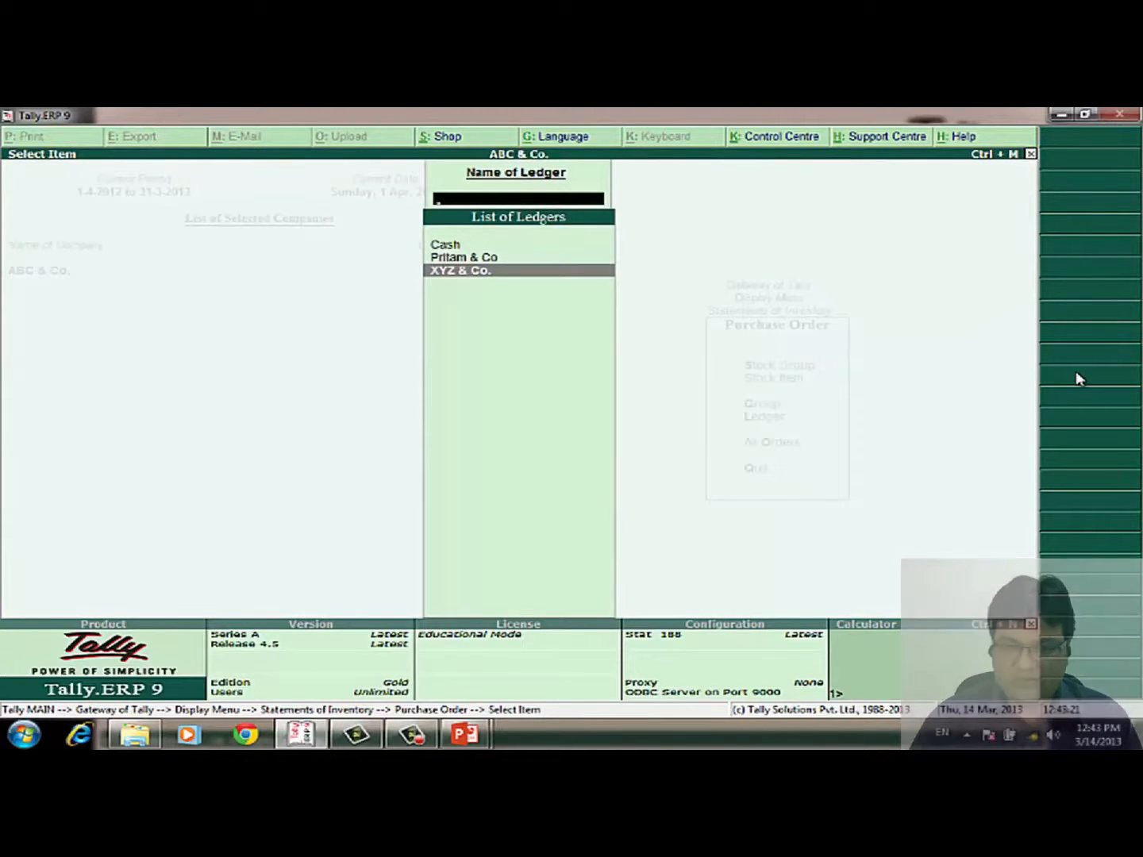
{"action": "key", "text": "Return"}
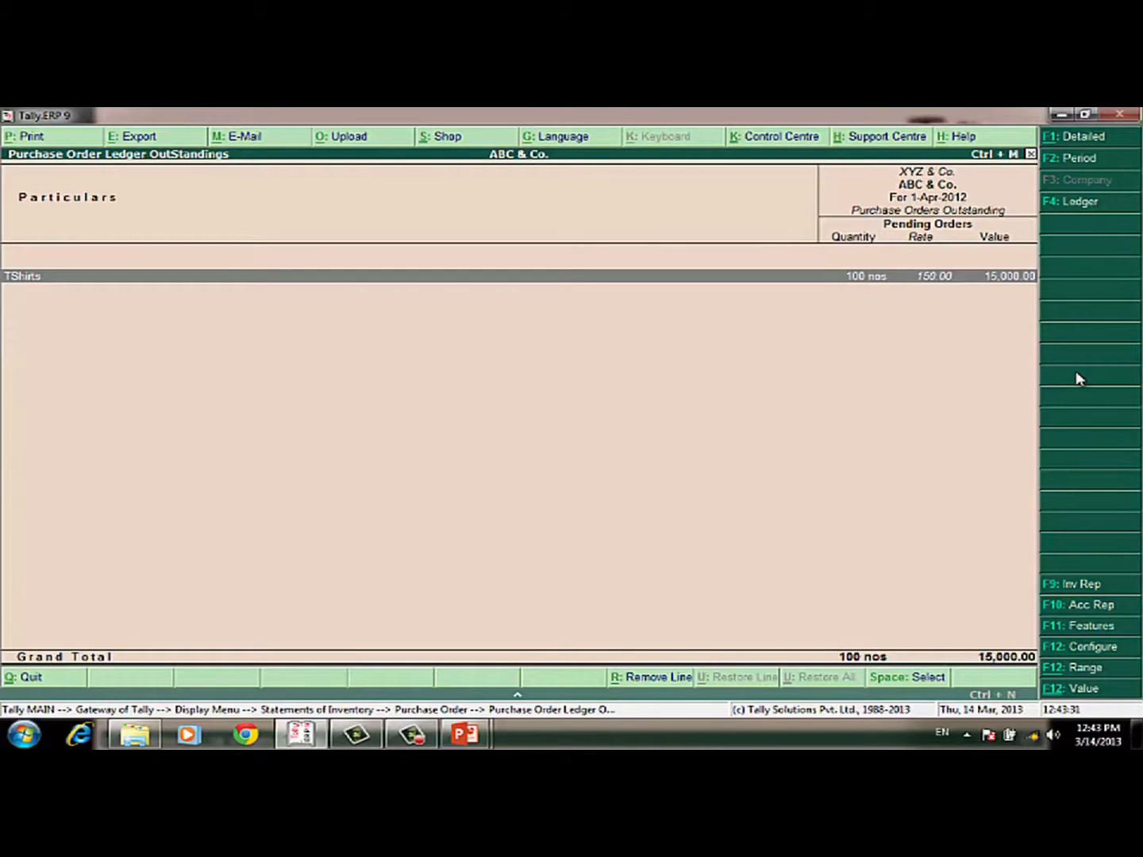
{"action": "key", "text": "Escape"}
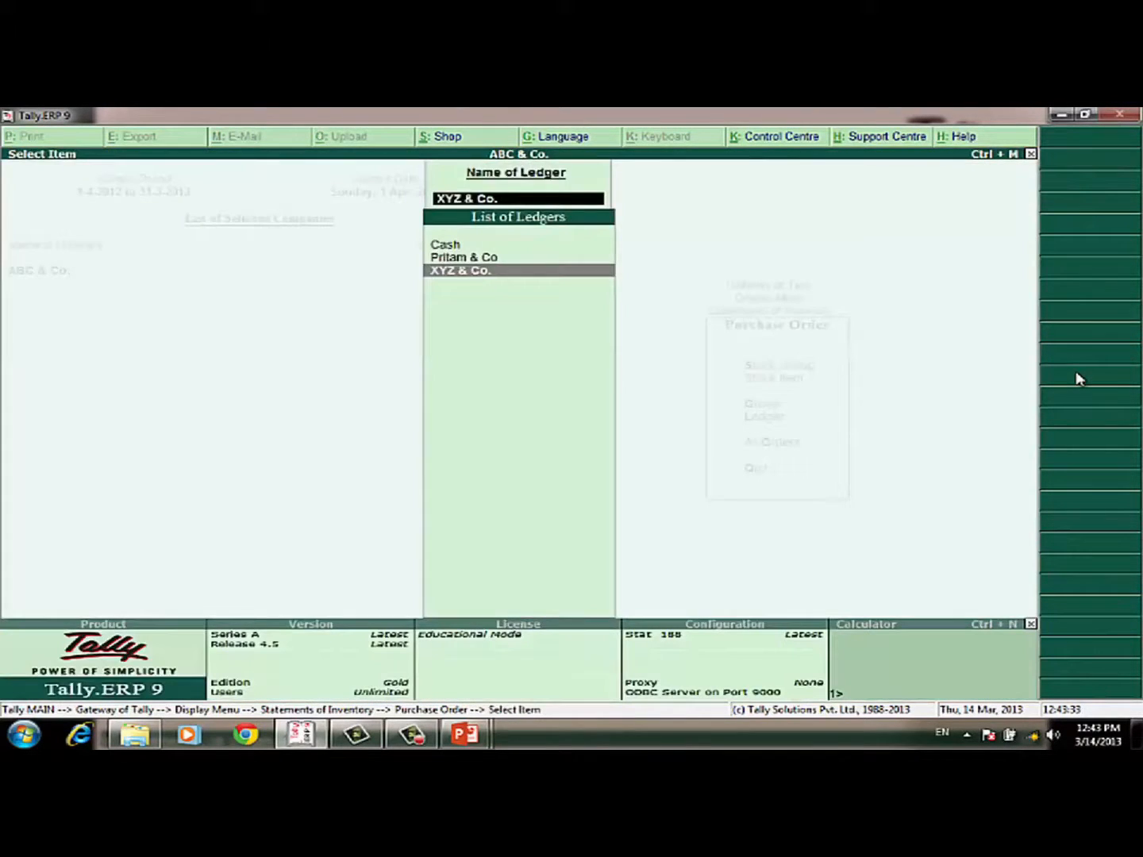
{"action": "key", "text": "Escape"}
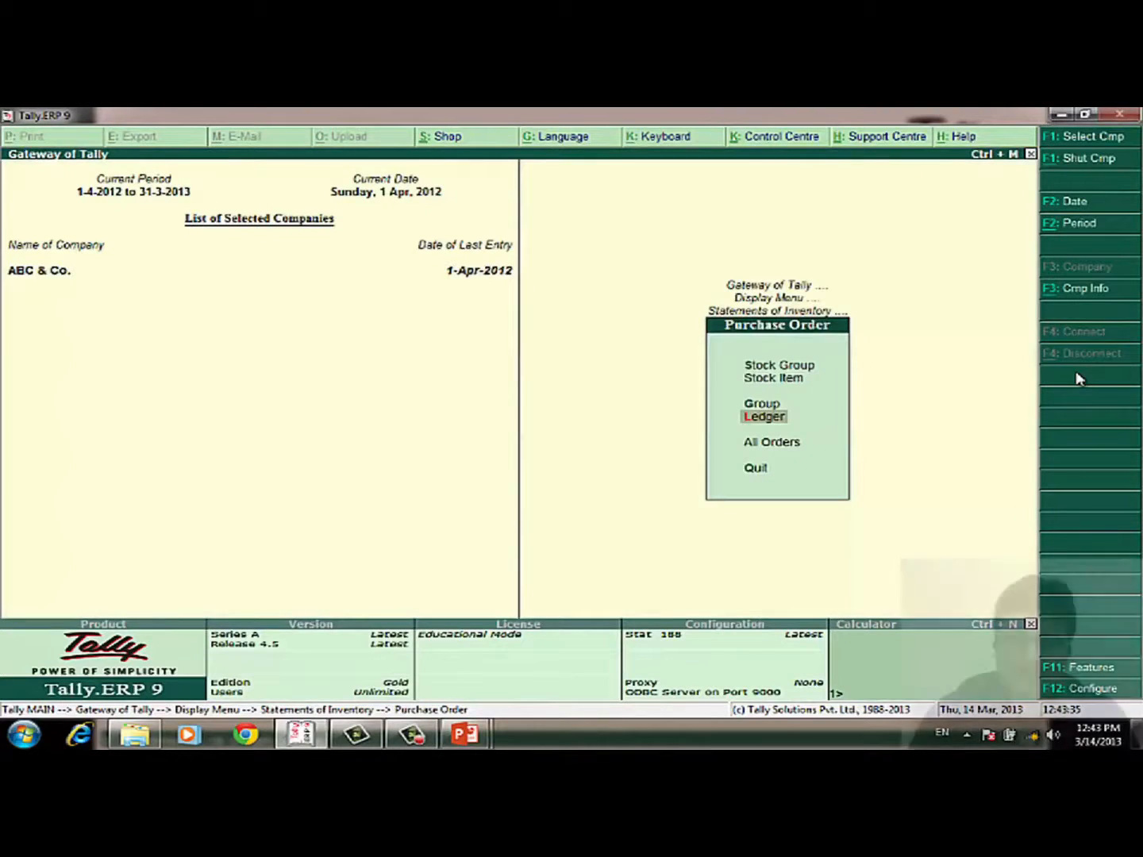
Examine all outstanding purchase orders for the period 1-Apr-2012 to 2-May-2012 and return to the Gateway of Tally.
{"action": "key", "text": "Down"}
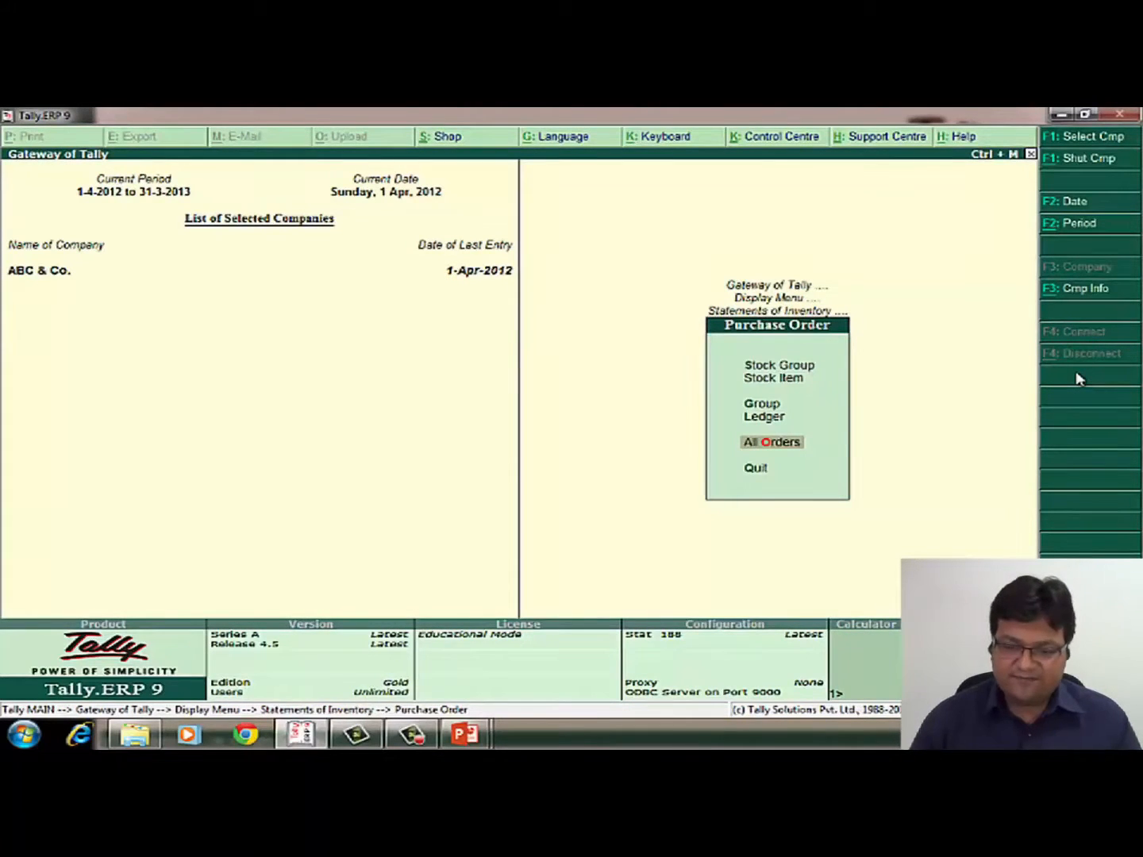
{"action": "key", "text": "Return"}
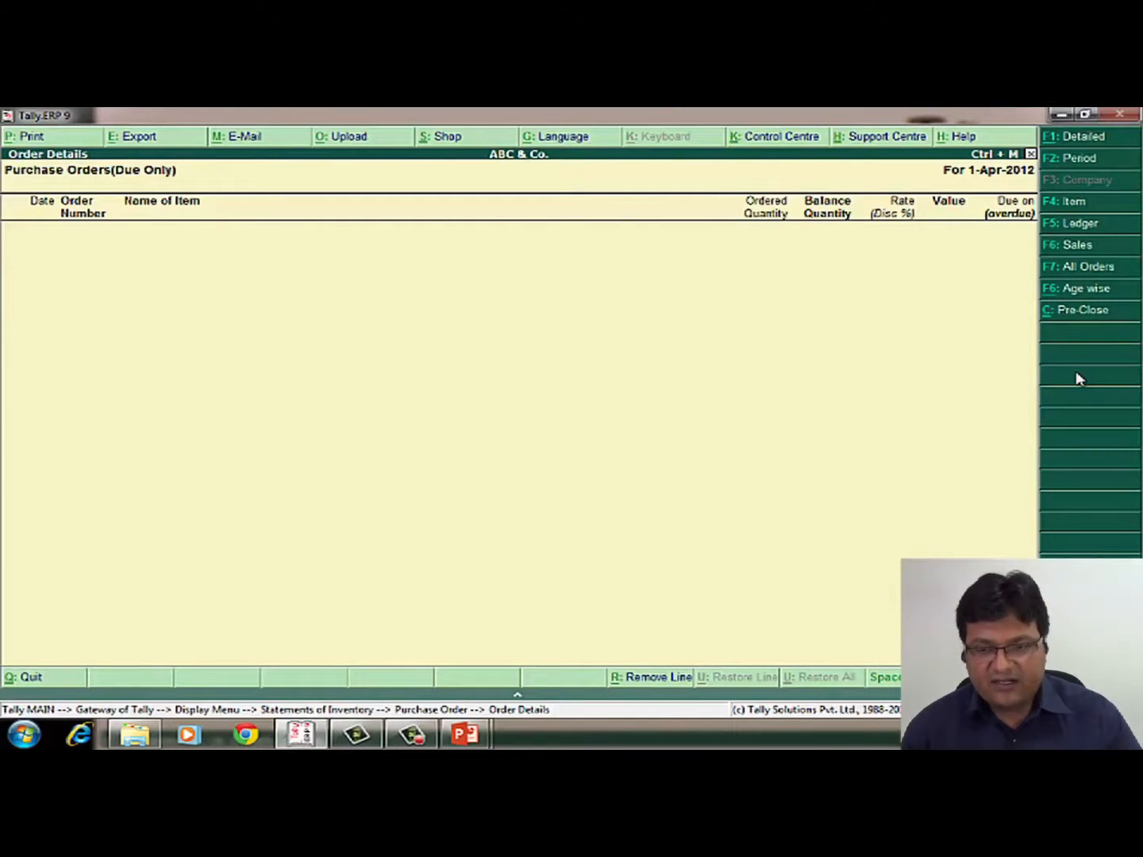
{"action": "left_click", "coordinate": [1085, 161]}
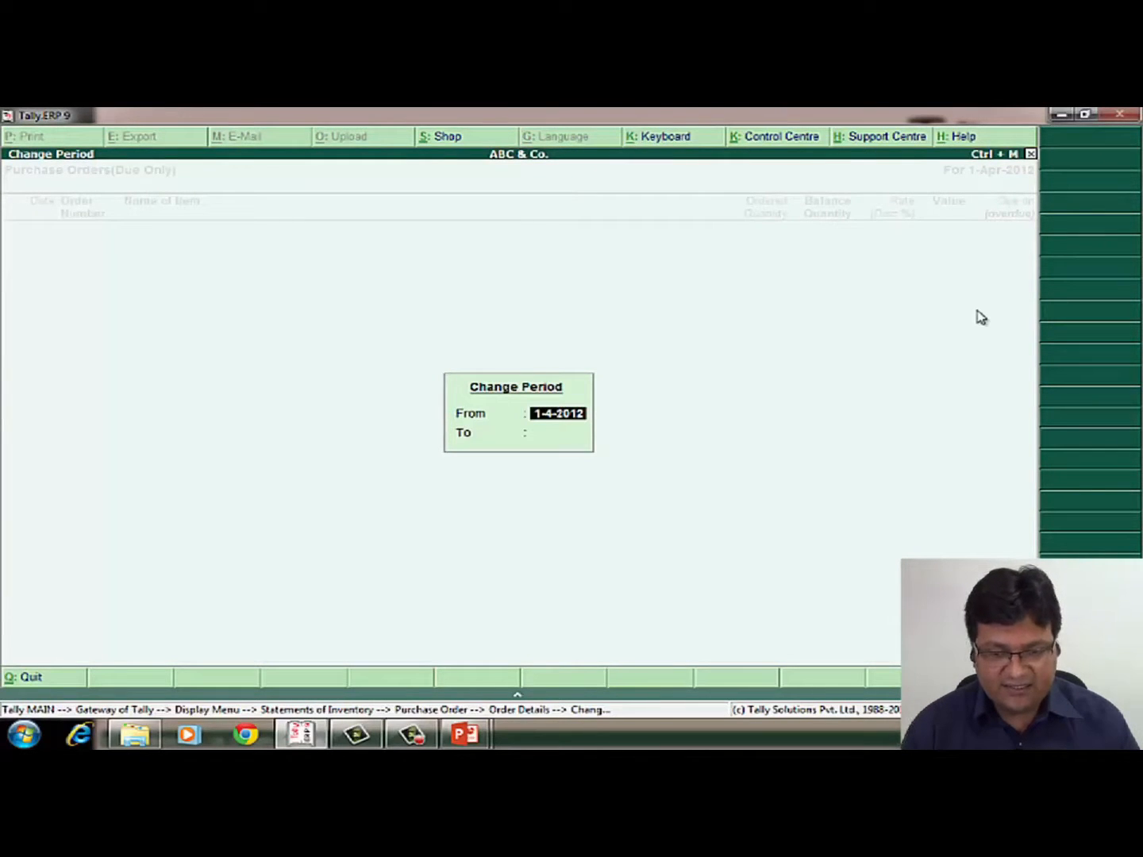
{"action": "key", "text": "Return"}
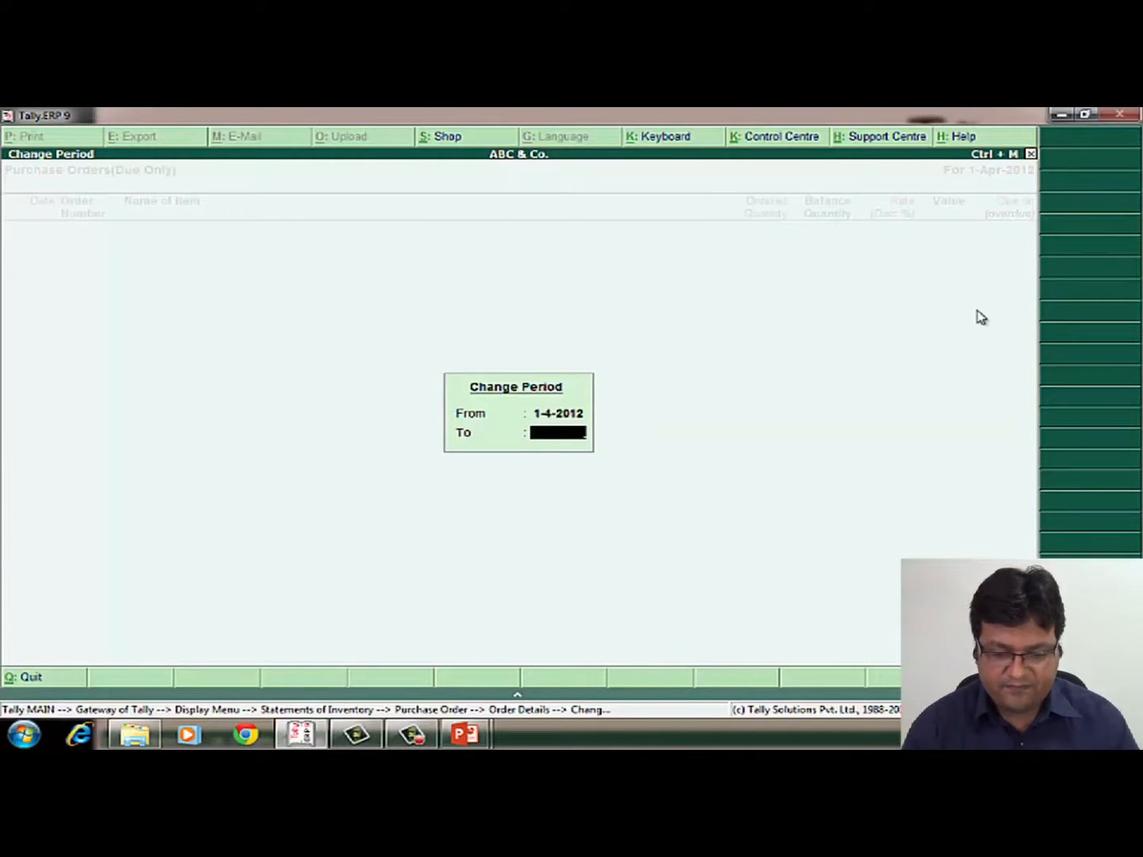
{"action": "type", "text": "2-"}
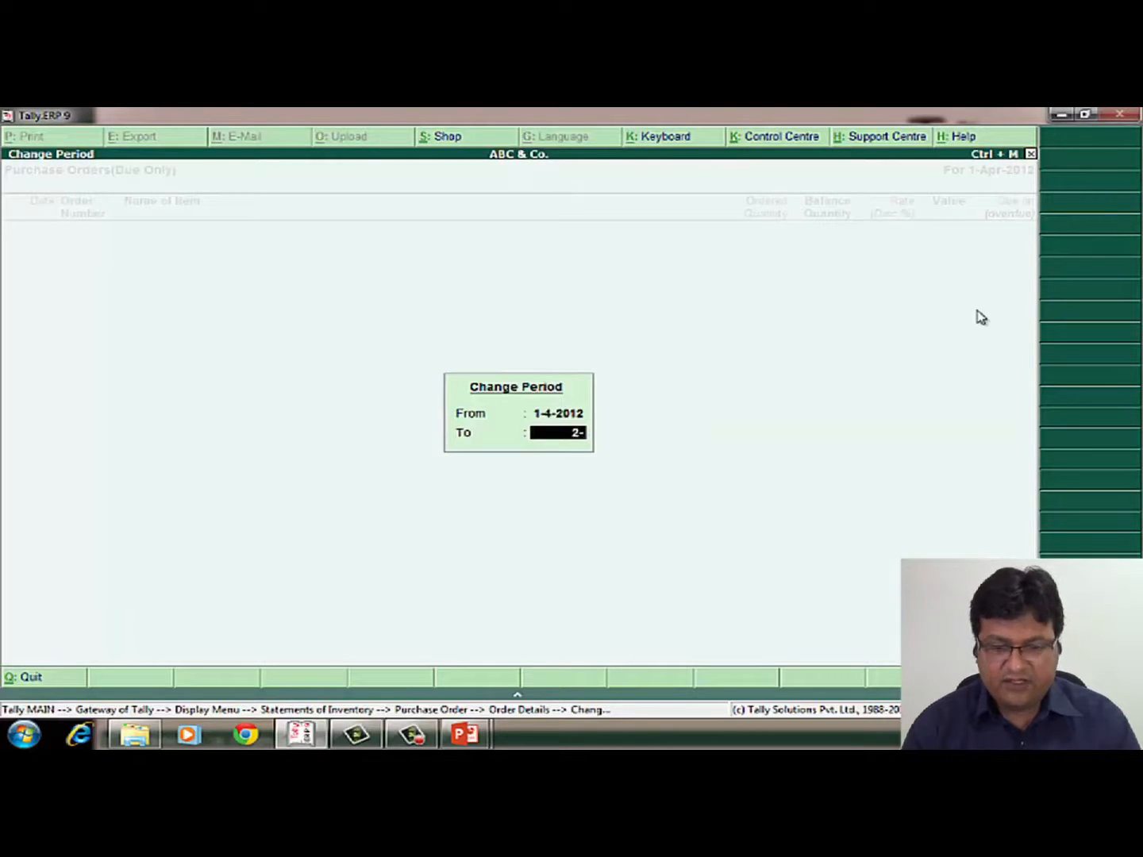
{"action": "type", "text": "5"}
{"action": "key", "text": "Return"}
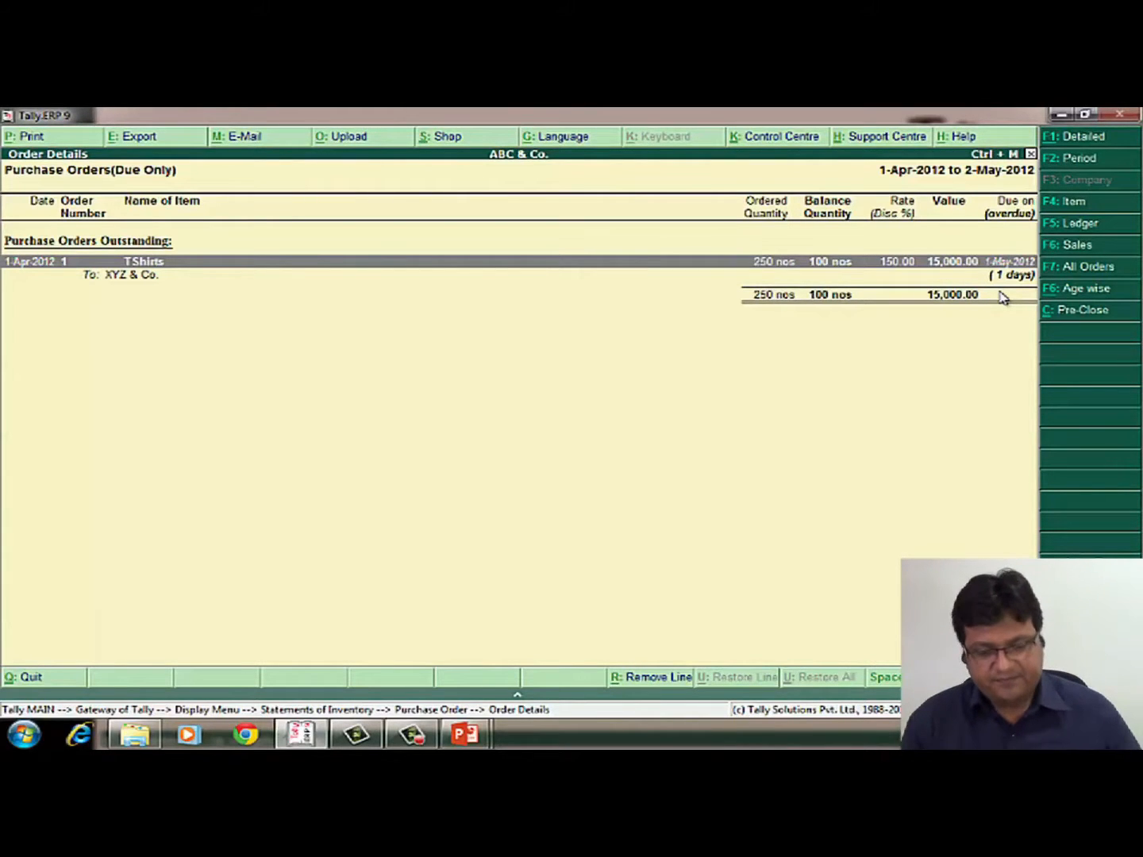
{"action": "key", "text": "Escape"}
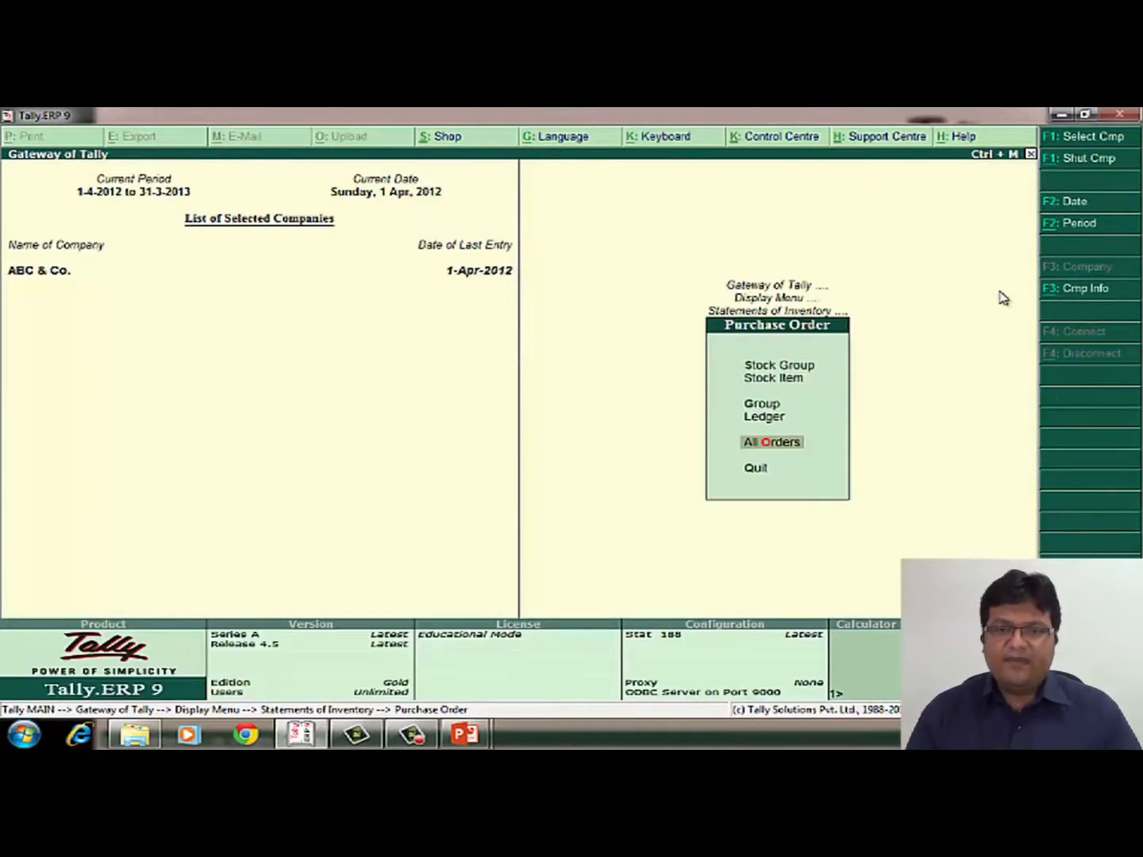
{"action": "key", "text": "Escape"}
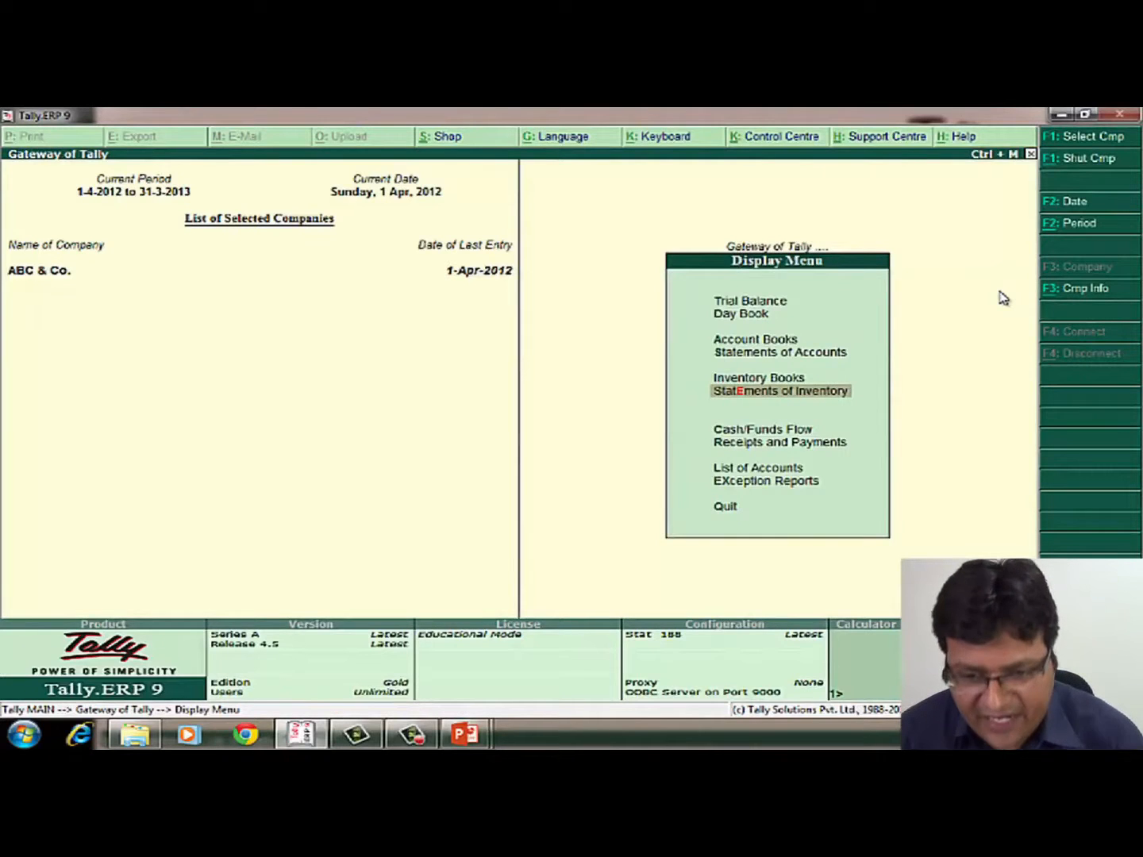
{"action": "key", "text": "Escape"}
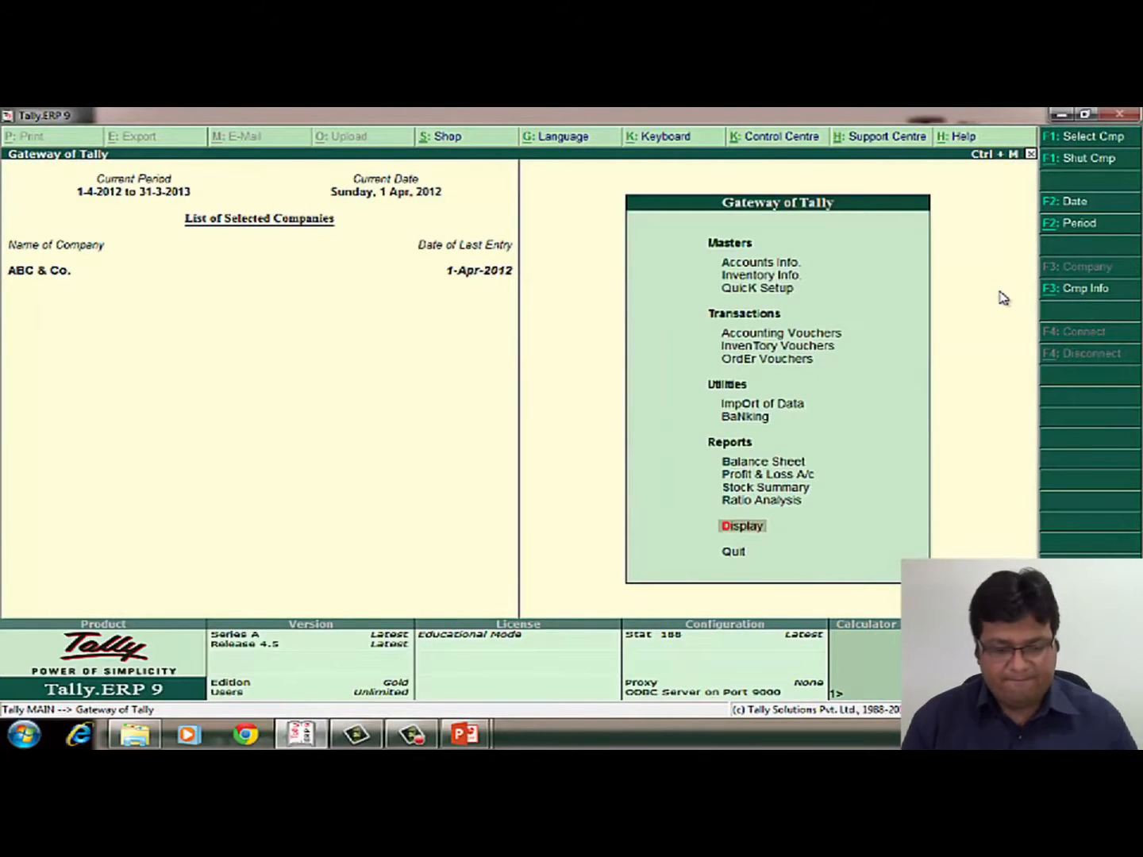
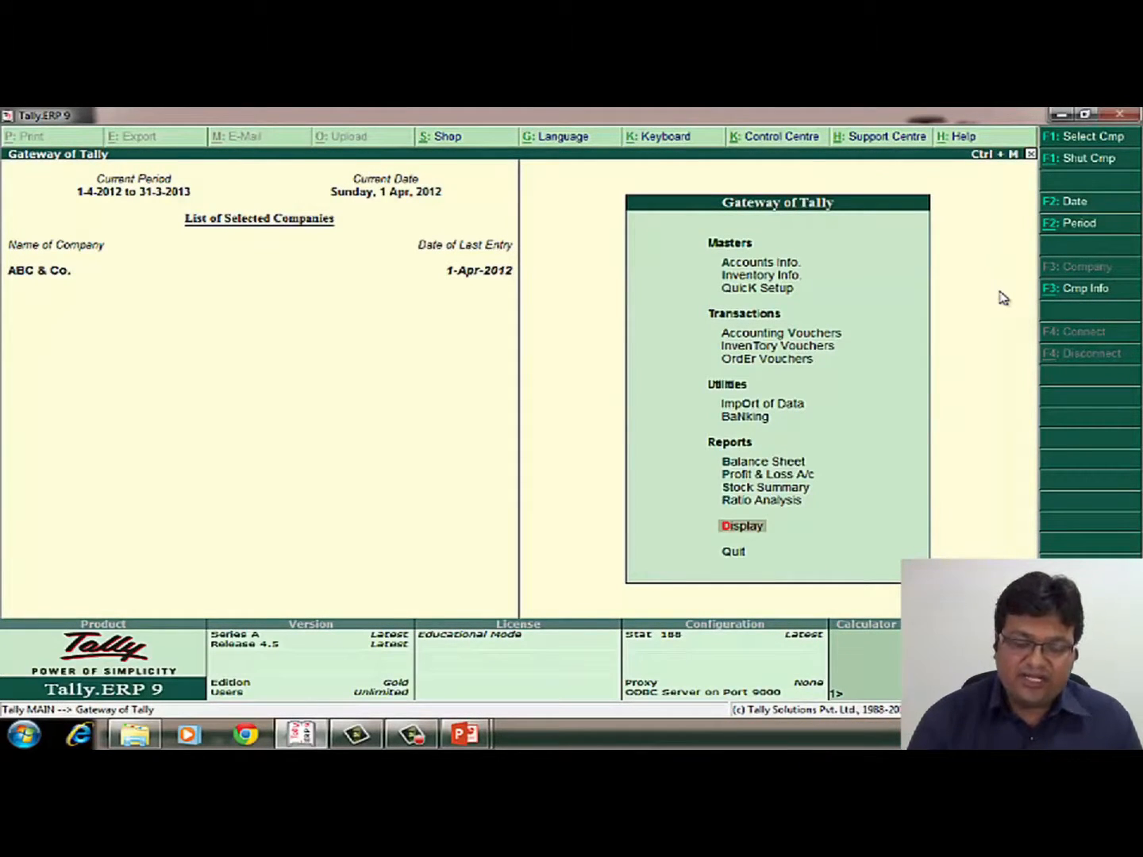
Enable Use Rejection Inward/Outward Notes in the company's inventory features, accept the change, and return to the Gateway of Tally.
{"action": "key", "text": "F11"}
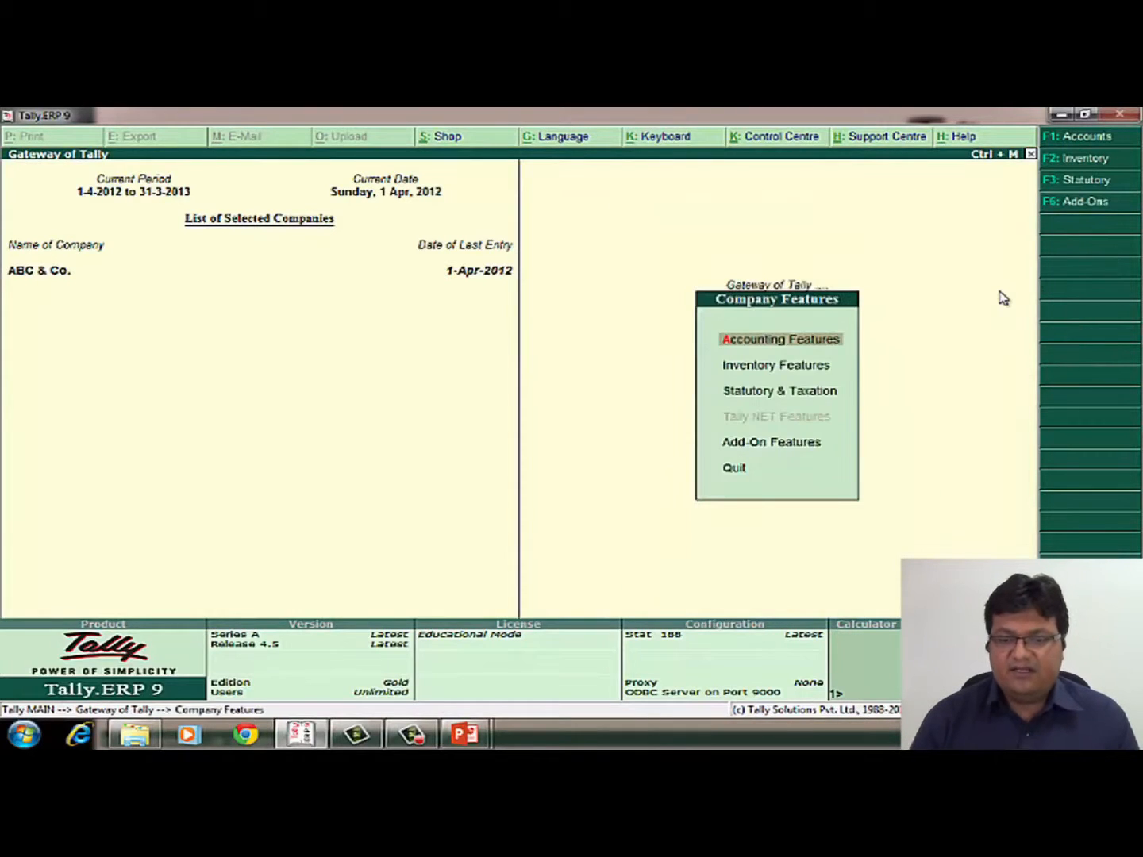
{"action": "key", "text": "Down"}
{"action": "key", "text": "Return"}
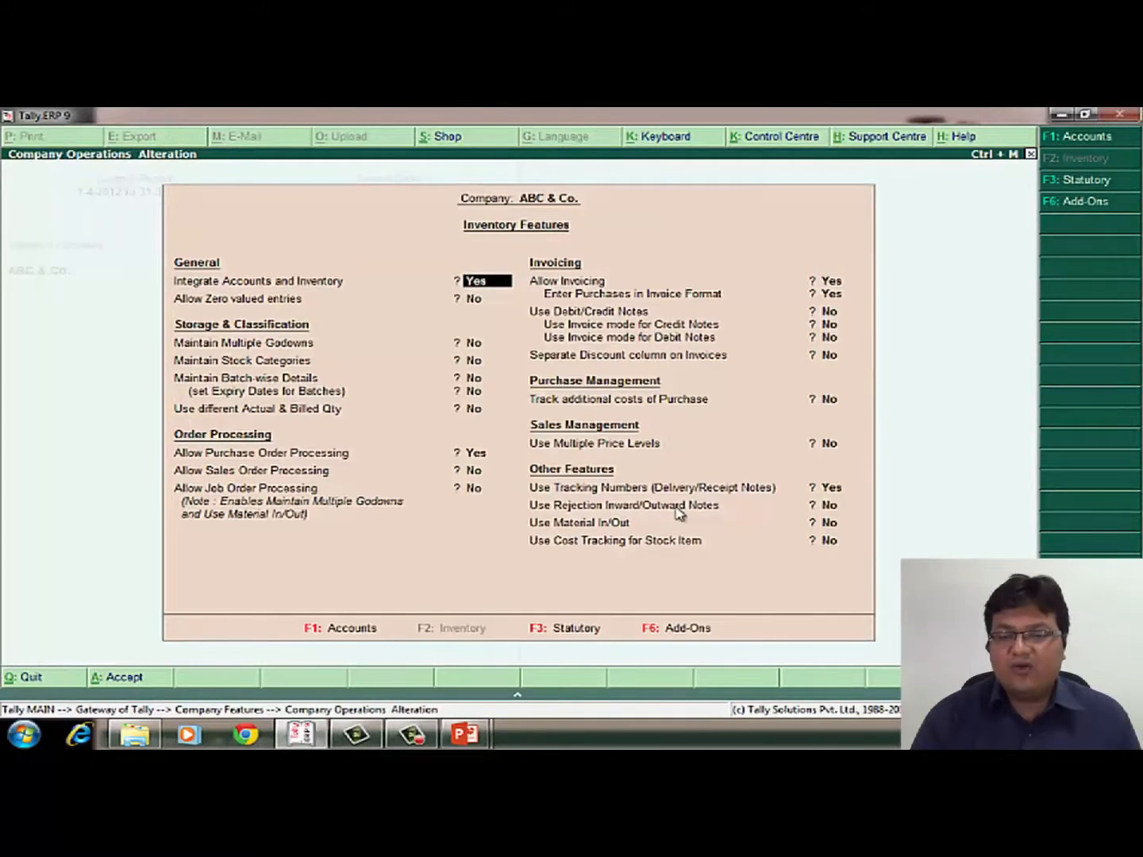
{"action": "left_click", "coordinate": [830, 505]}
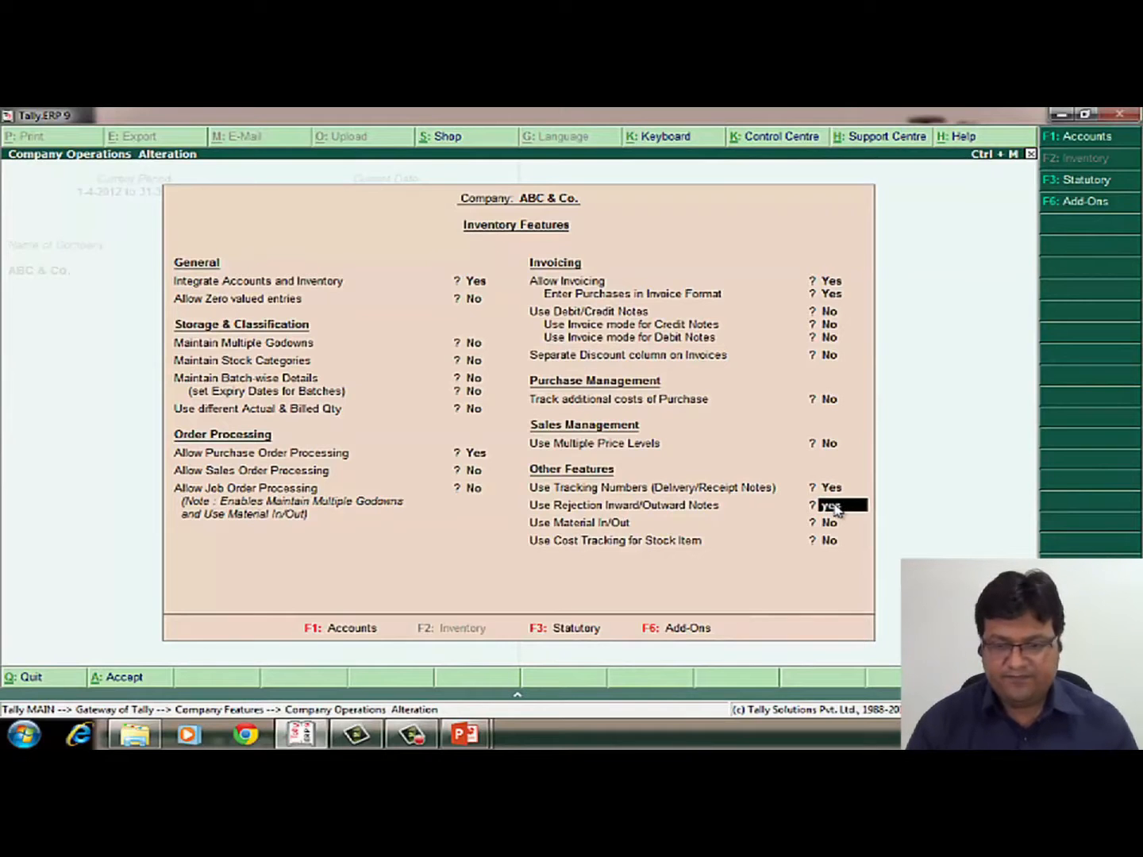
{"action": "key", "text": "y"}
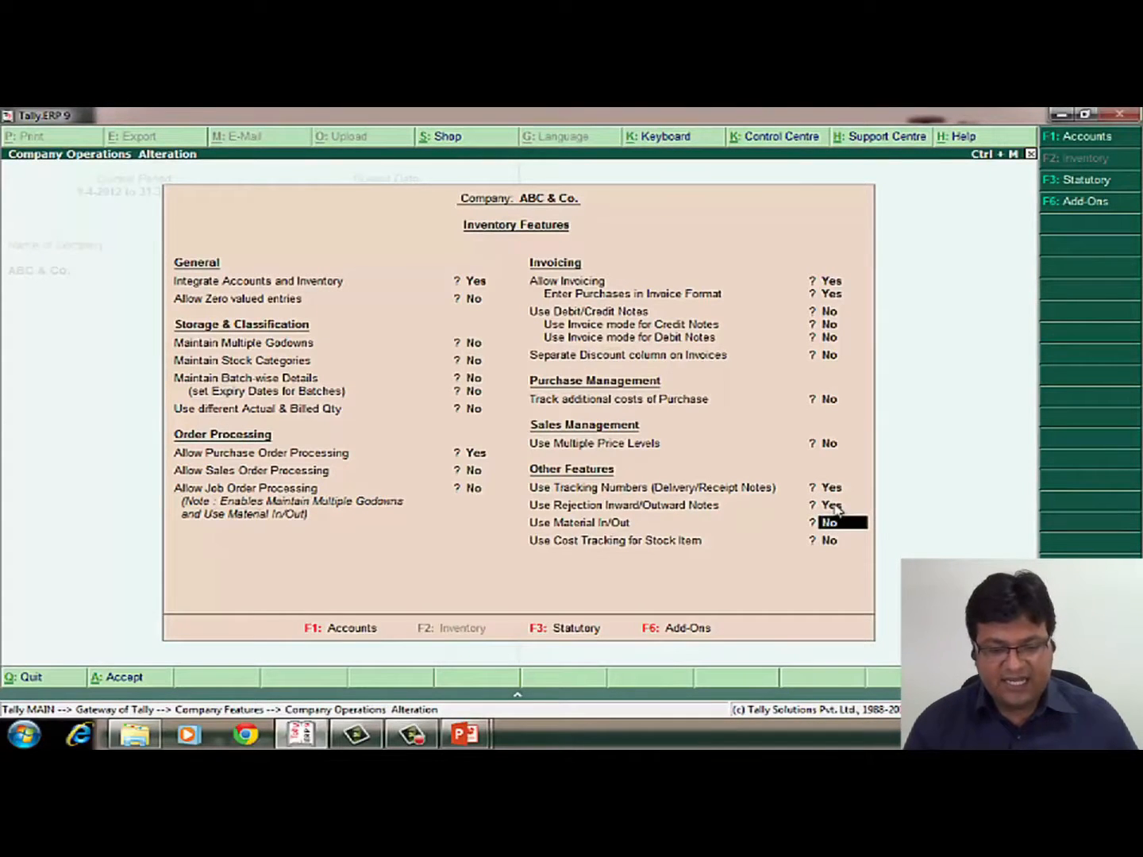
{"action": "key", "text": "Return"}
{"action": "key", "text": "Return"}
{"action": "key", "text": "Return"}
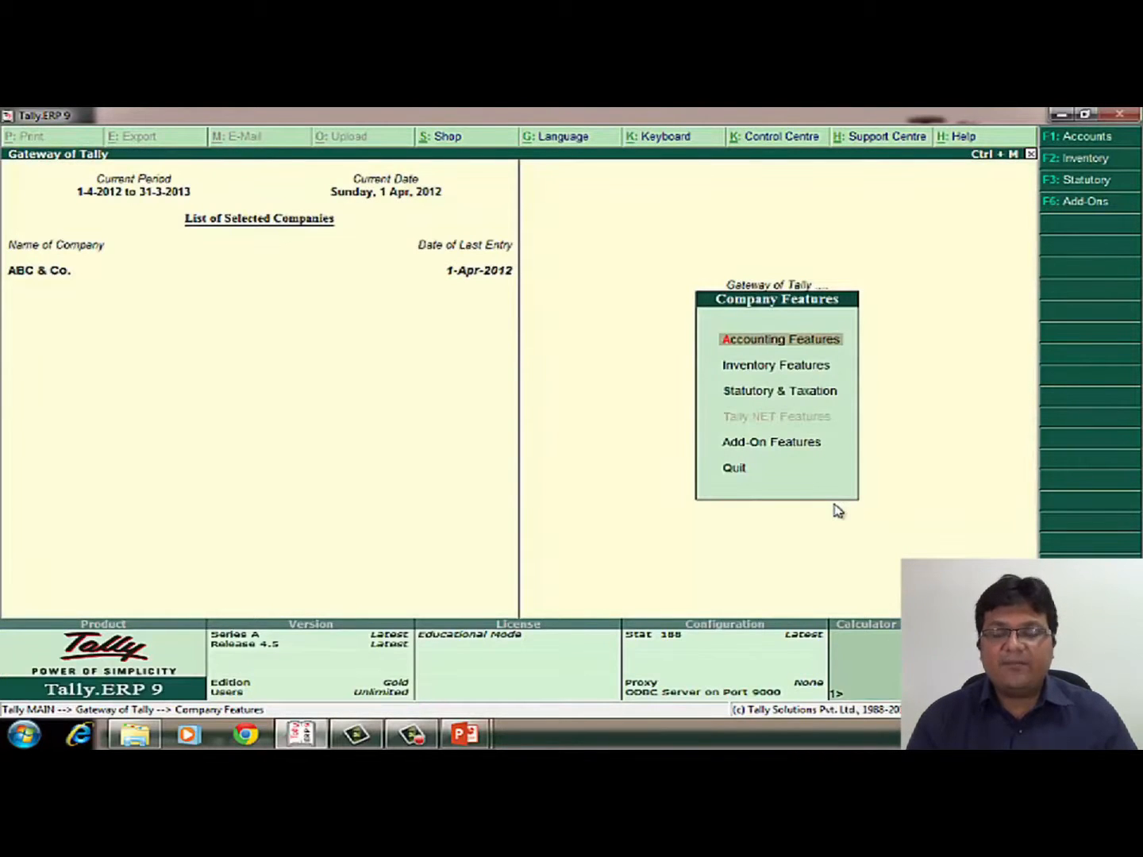
{"action": "key", "text": "Escape"}
Start a new Rejections Out inventory voucher.
{"action": "key", "text": "Down"}
{"action": "key", "text": "Down"}
{"action": "key", "text": "Down"}
{"action": "key", "text": "Down"}
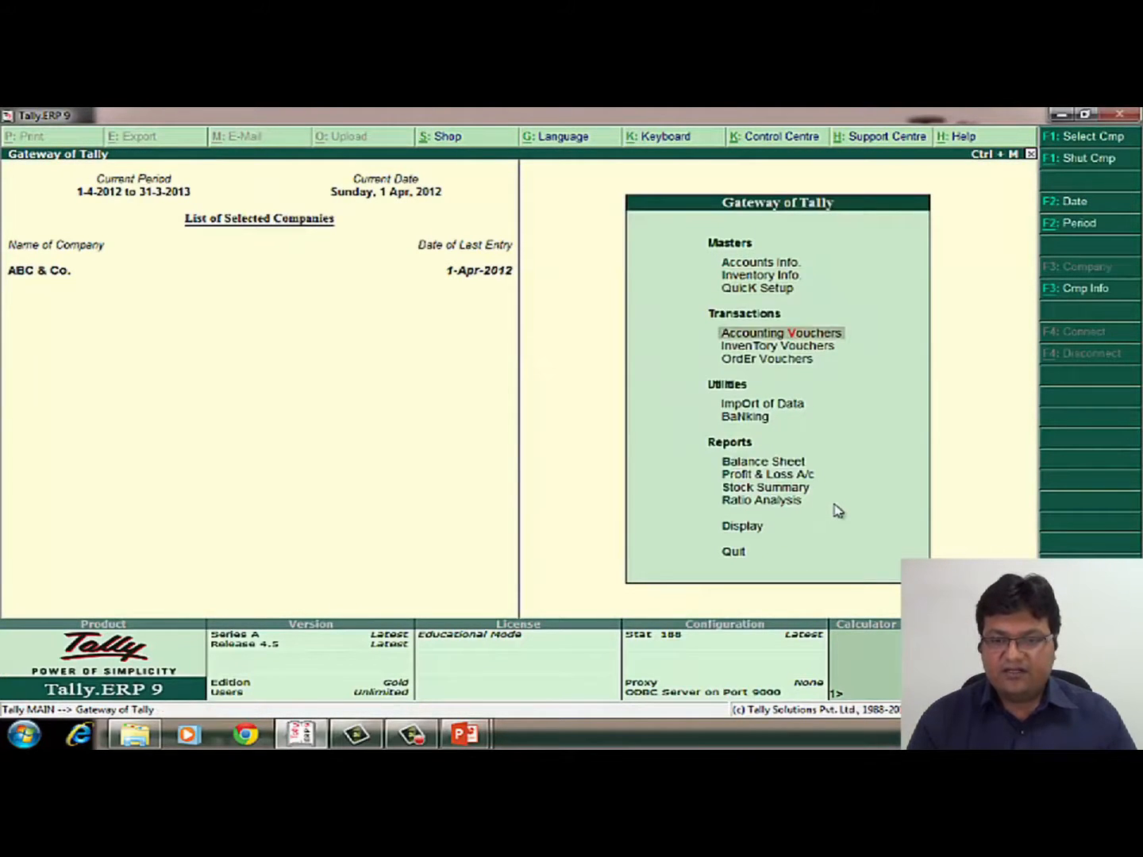
{"action": "key", "text": "Return"}
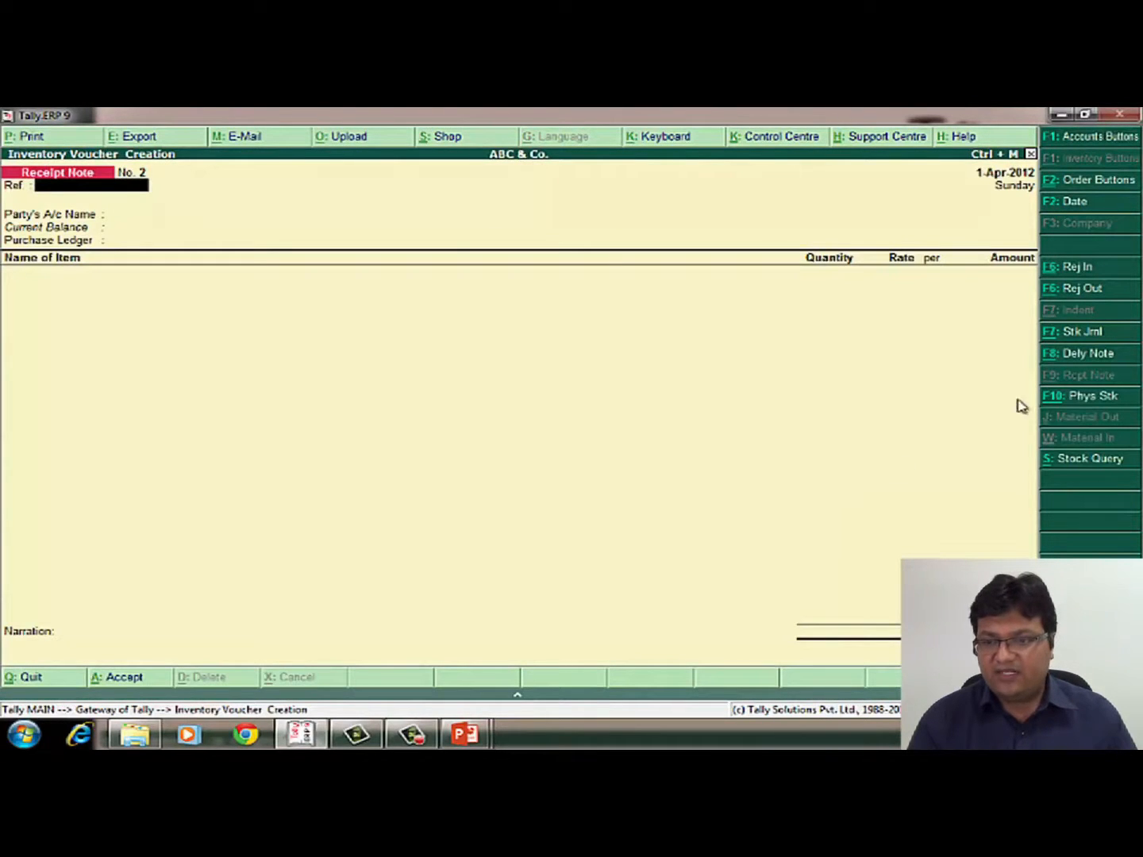
{"action": "left_click", "coordinate": [1082, 289]}
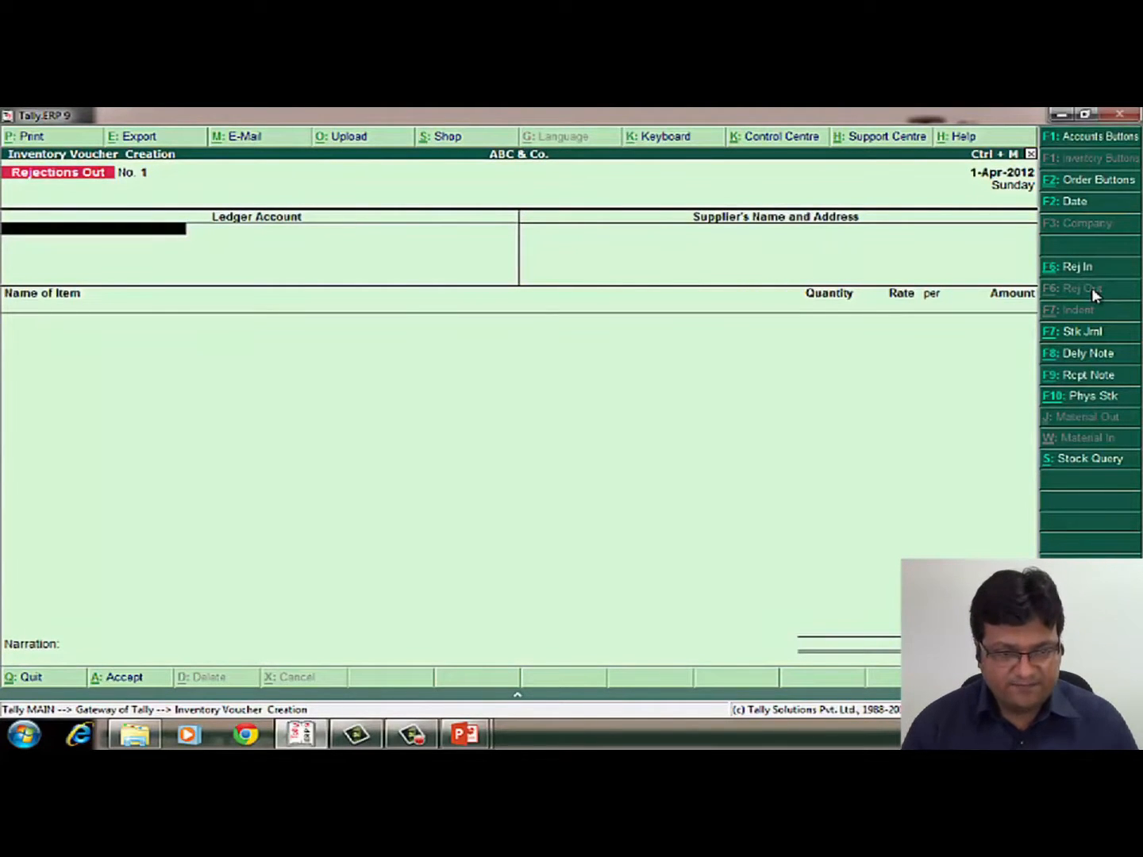
Choose XYZ & Co. as the ledger account of the Rejections Out voucher and accept the supplier's name and address.
{"action": "type", "text": "Xyz"}
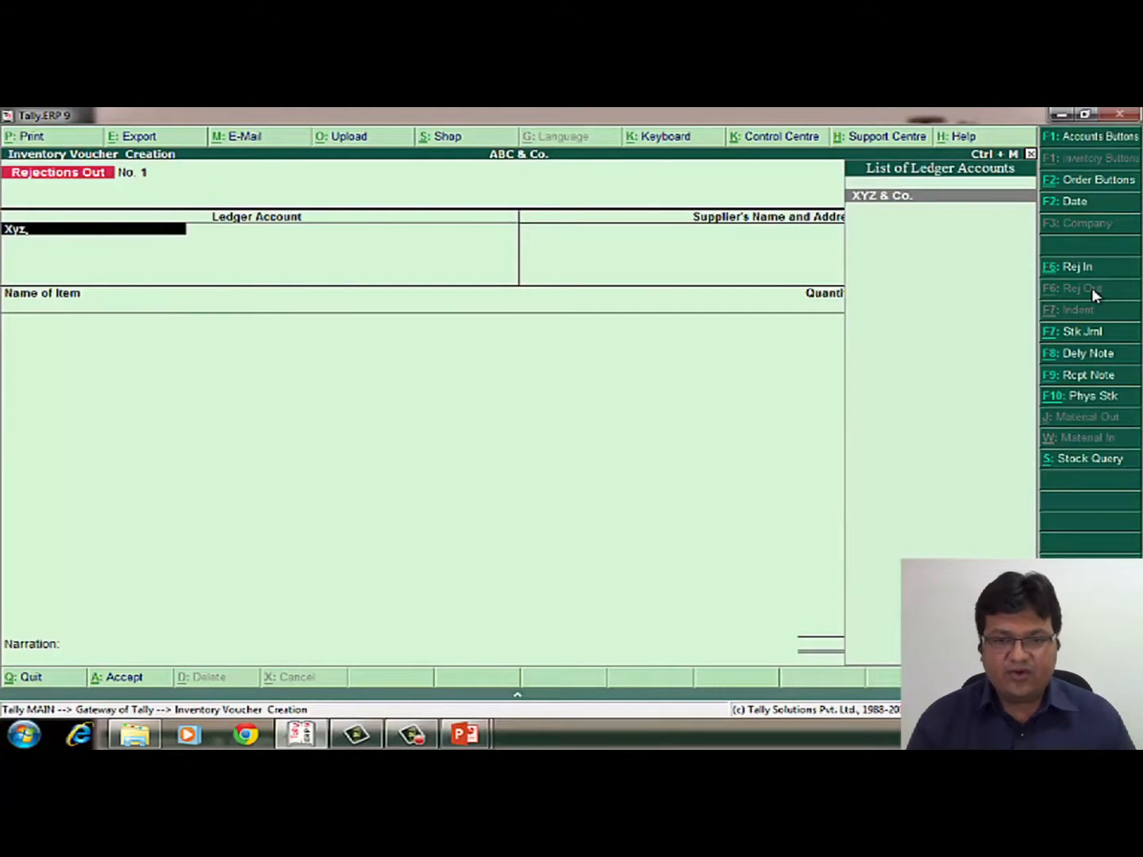
{"action": "key", "text": "Return"}
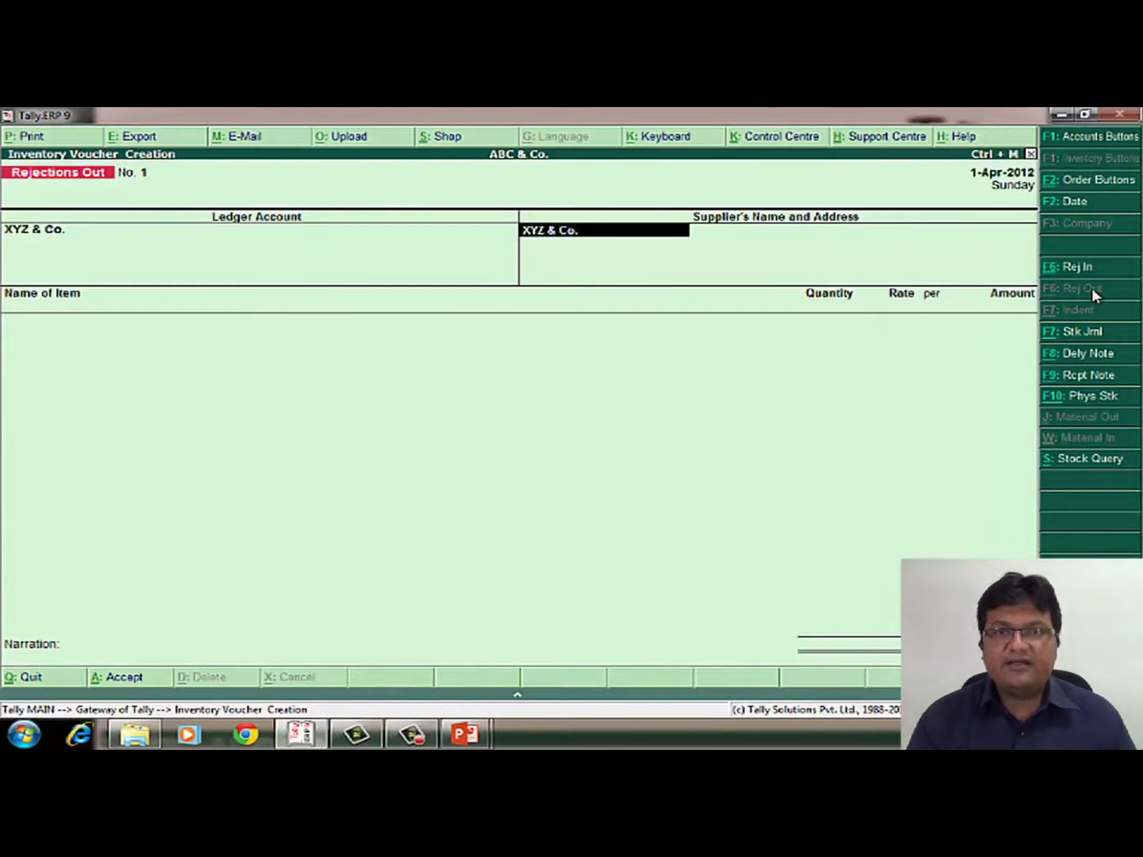
{"action": "key", "text": "Return"}
{"action": "key", "text": "Return"}
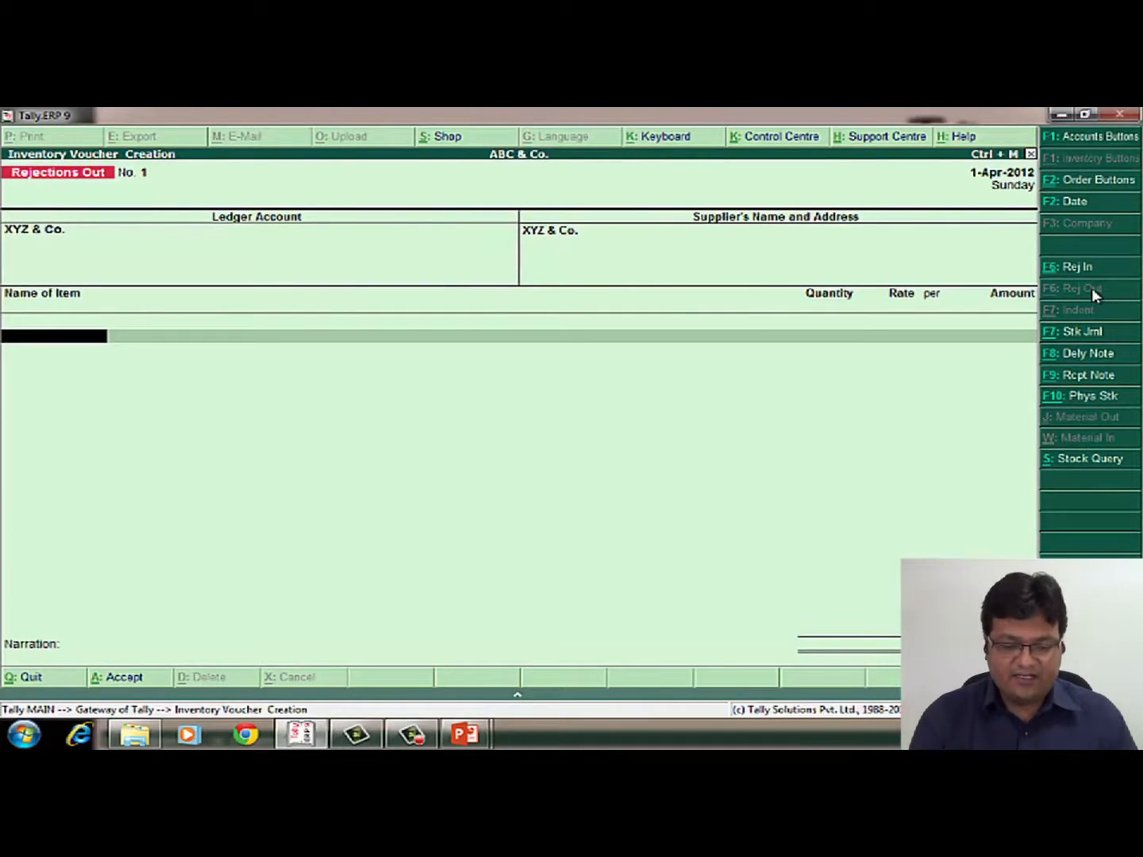
Add TShirts to the Rejections Out voucher and allocate it against tracking number 12.
{"action": "type", "text": "TS"}
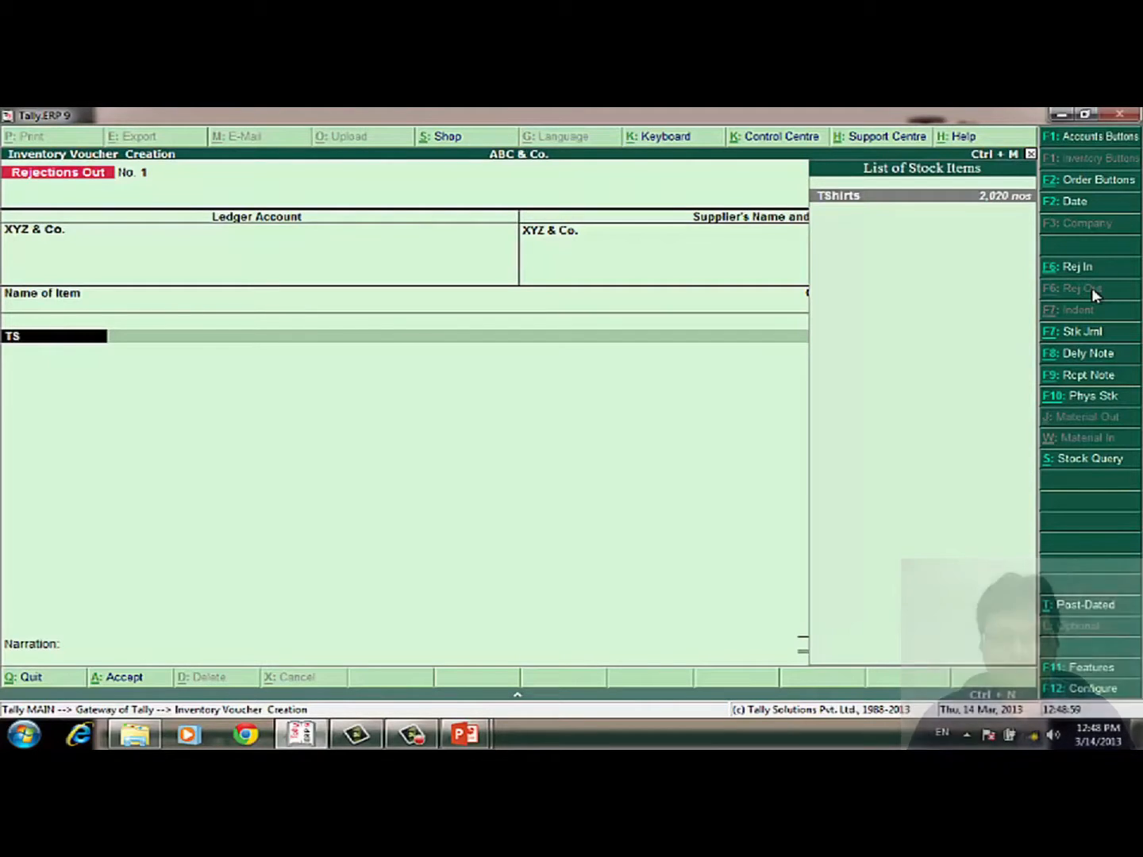
{"action": "key", "text": "Return"}
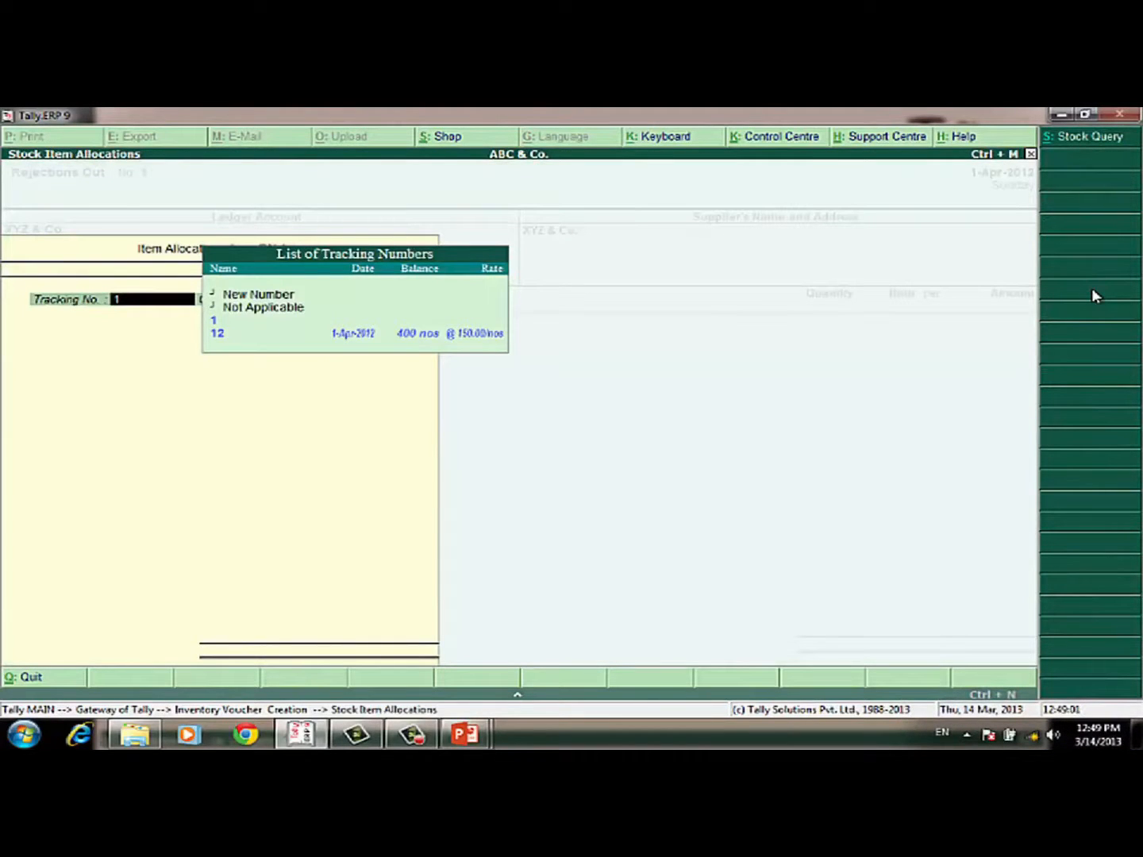
{"action": "key", "text": "Down"}
{"action": "key", "text": "Down"}
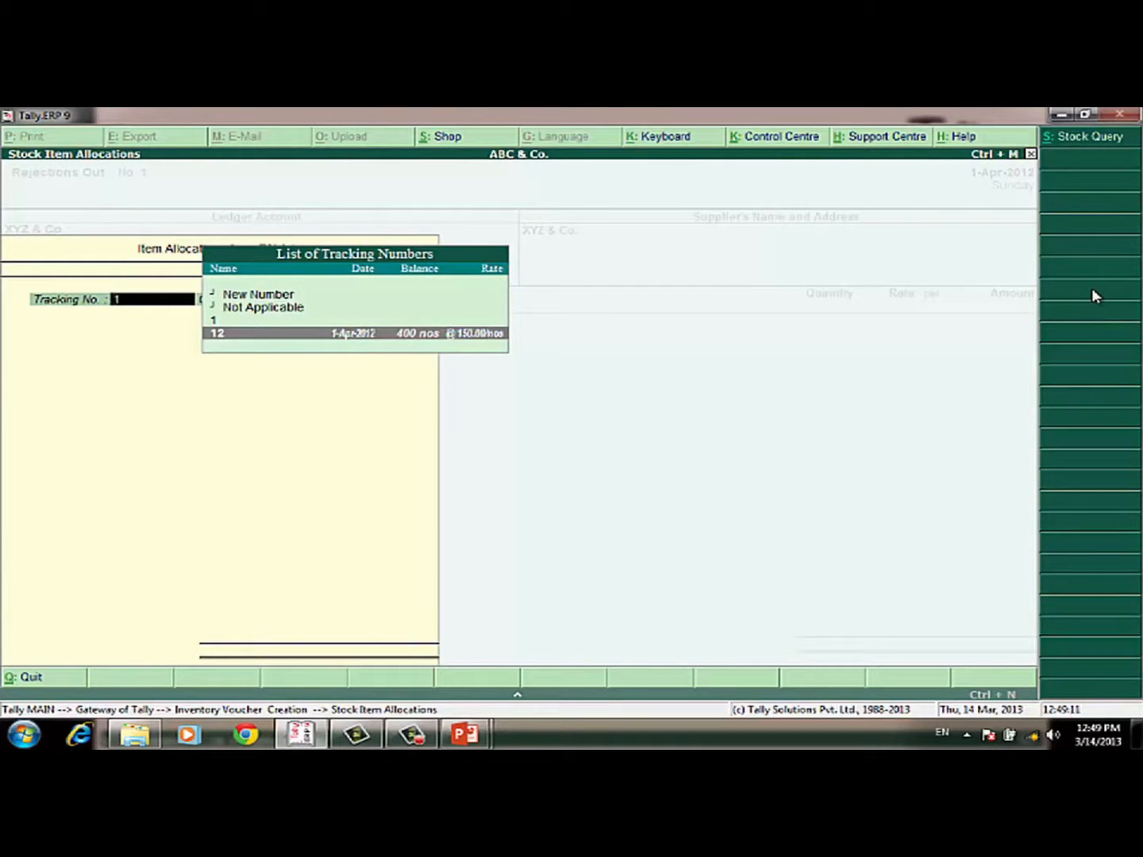
{"action": "key", "text": "Return"}
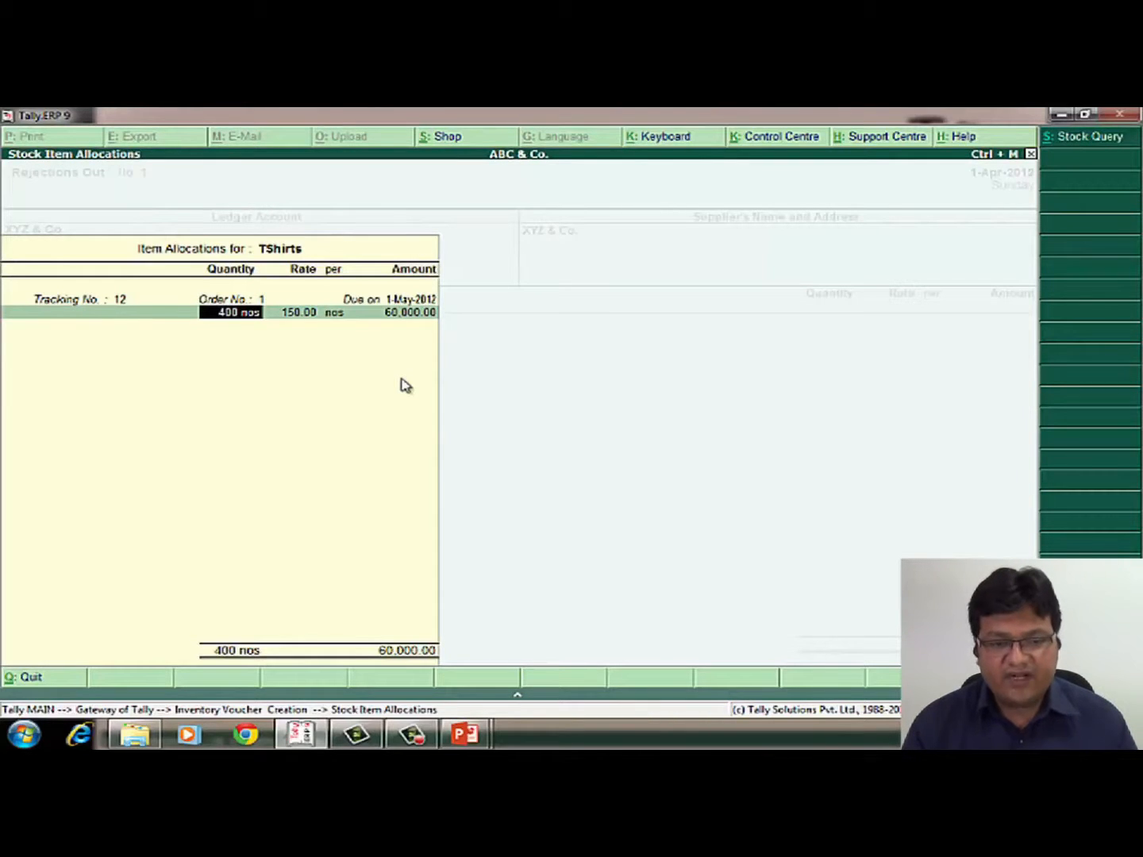
Set the rejected TShirts quantity to 50 nos, keeping the rate, and complete the item allocation.
{"action": "type", "text": "50"}
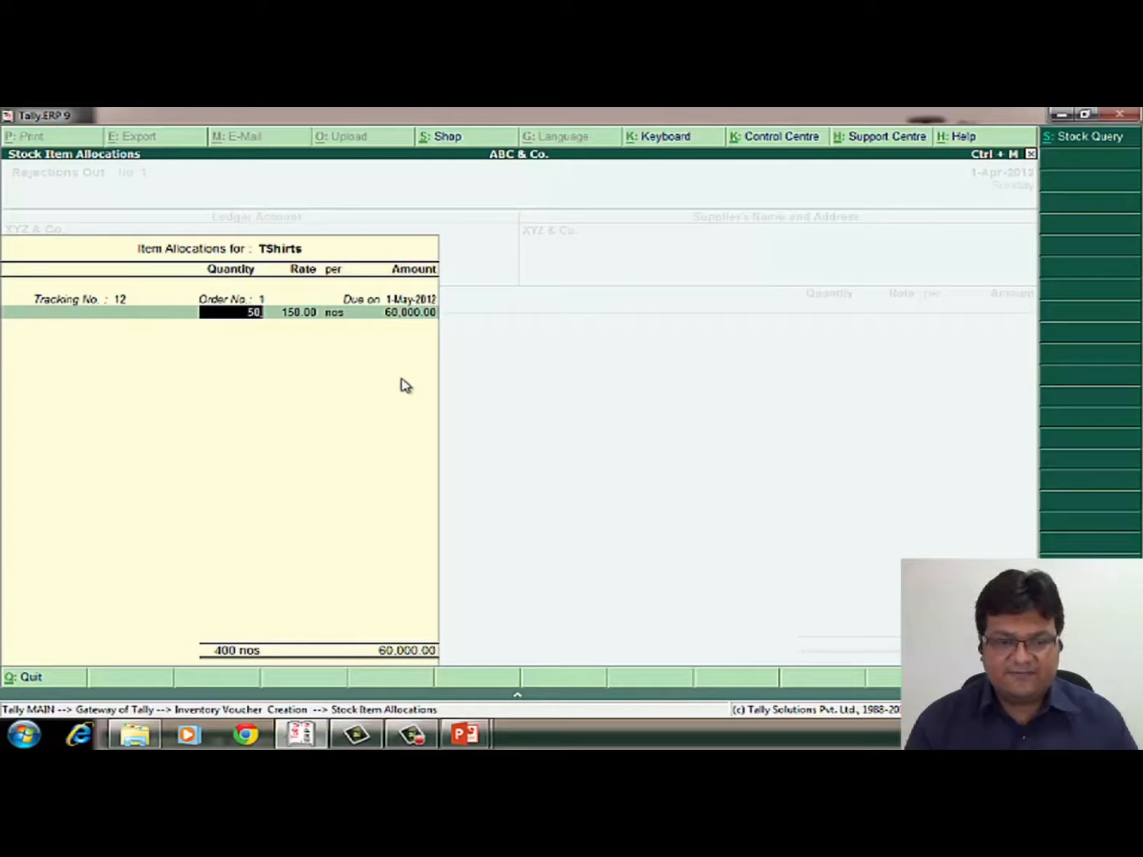
{"action": "key", "text": "Return"}
{"action": "key", "text": "Return"}
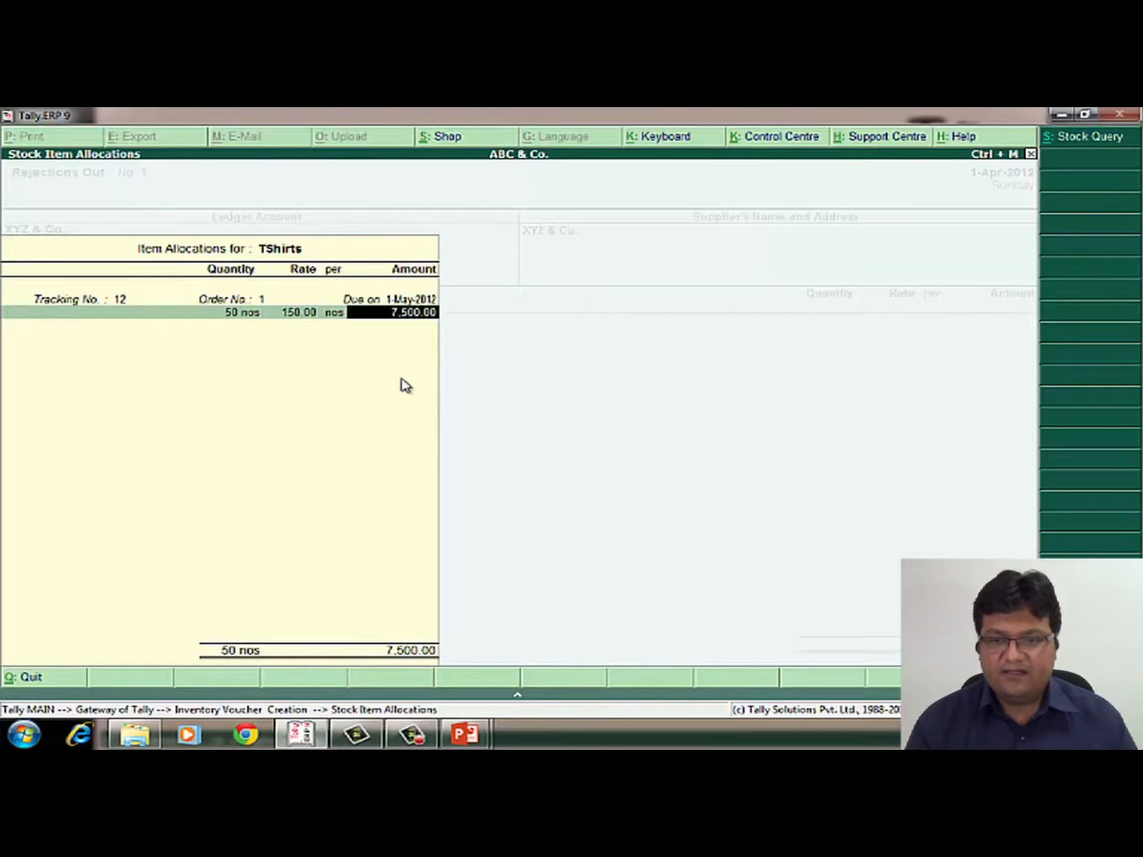
{"action": "key", "text": "Return"}
{"action": "key", "text": "Return"}
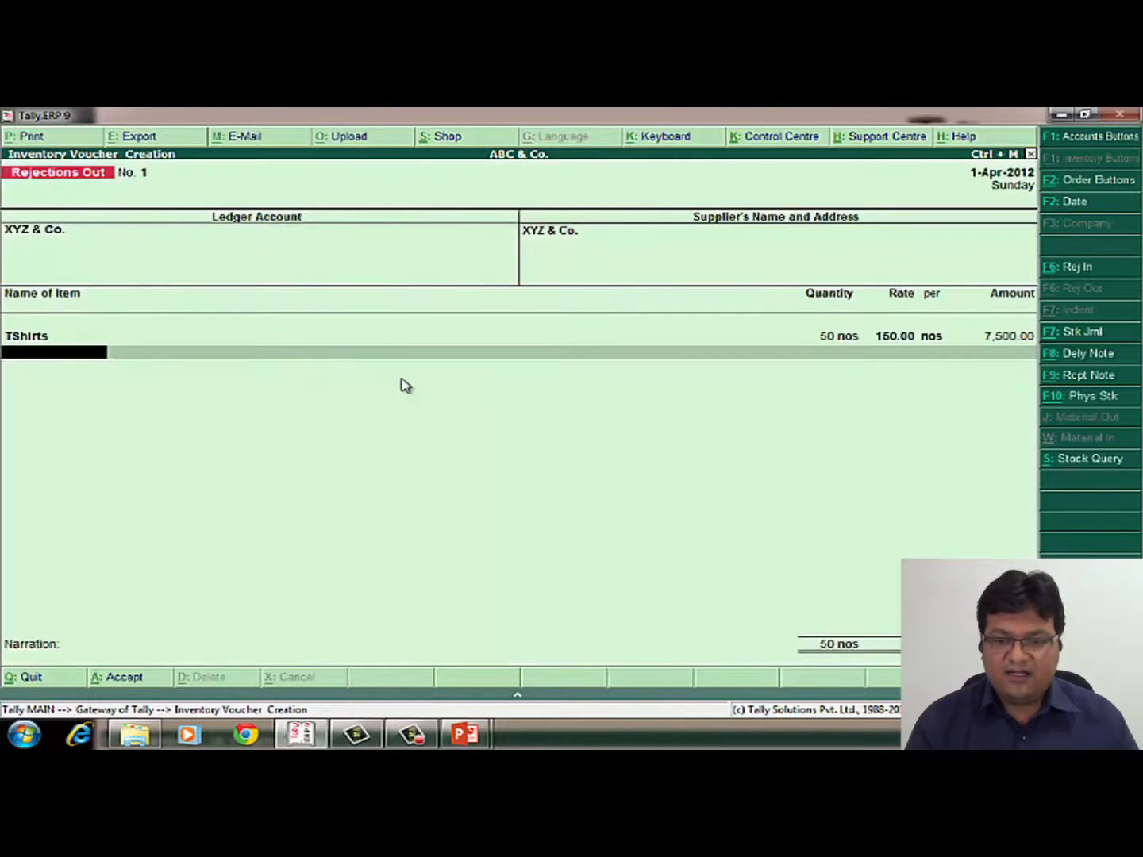
Finish and save the Rejections Out voucher without a narration, and return to the Gateway of Tally.
{"action": "key", "text": "Return"}
{"action": "key", "text": "Return"}
{"action": "key", "text": "Return"}
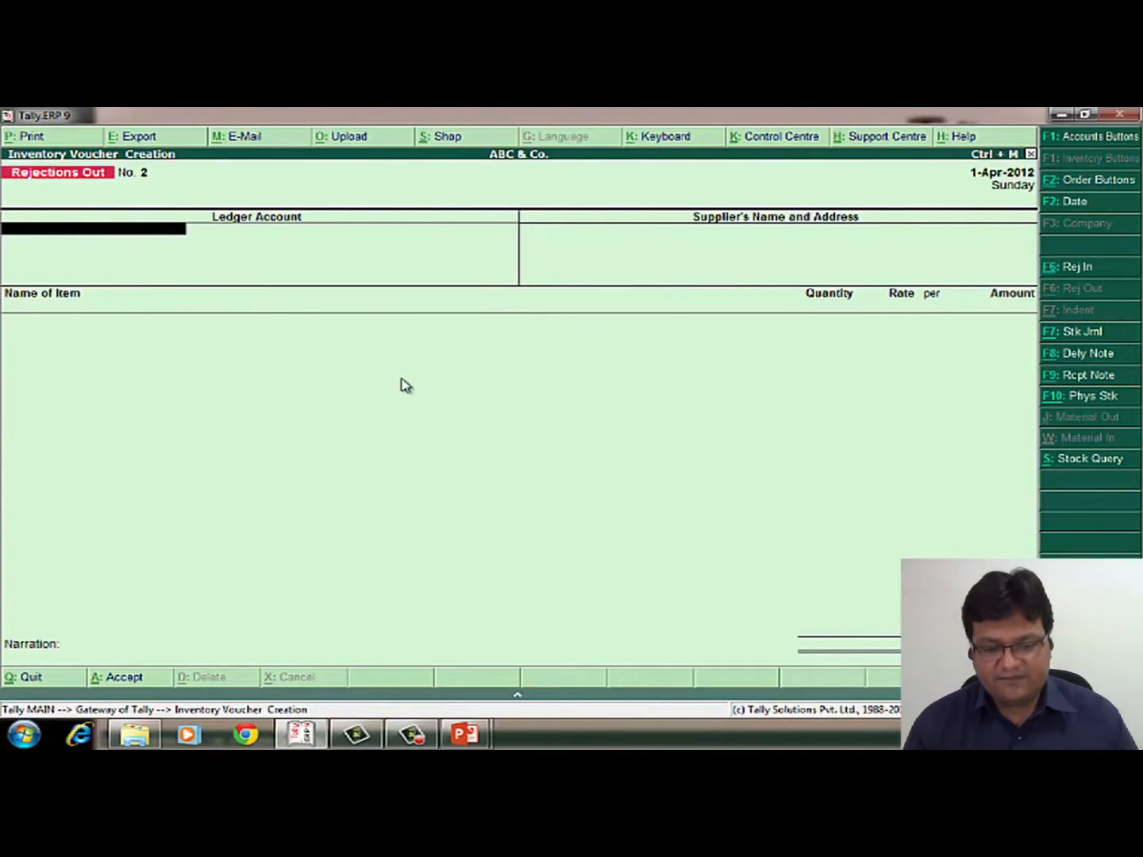
{"action": "key", "text": "Escape"}
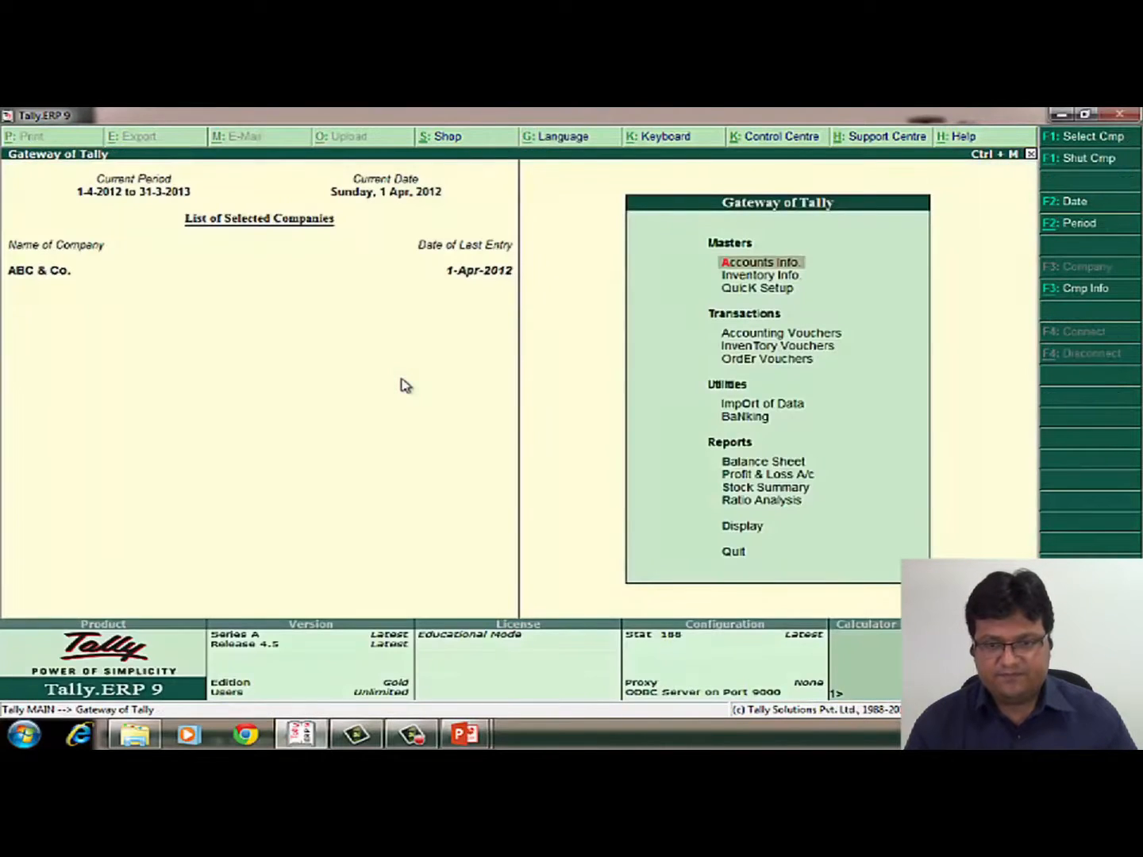
Open the Stock Summary report and go to the TShirts line to check its closing balance.
{"action": "key", "text": "Down"}
{"action": "key", "text": "Down"}
{"action": "key", "text": "Down"}
{"action": "key", "text": "Down"}
{"action": "key", "text": "Down"}
{"action": "key", "text": "Down"}
{"action": "key", "text": "Down"}
{"action": "key", "text": "Down"}
{"action": "key", "text": "Down"}
{"action": "key", "text": "Down"}
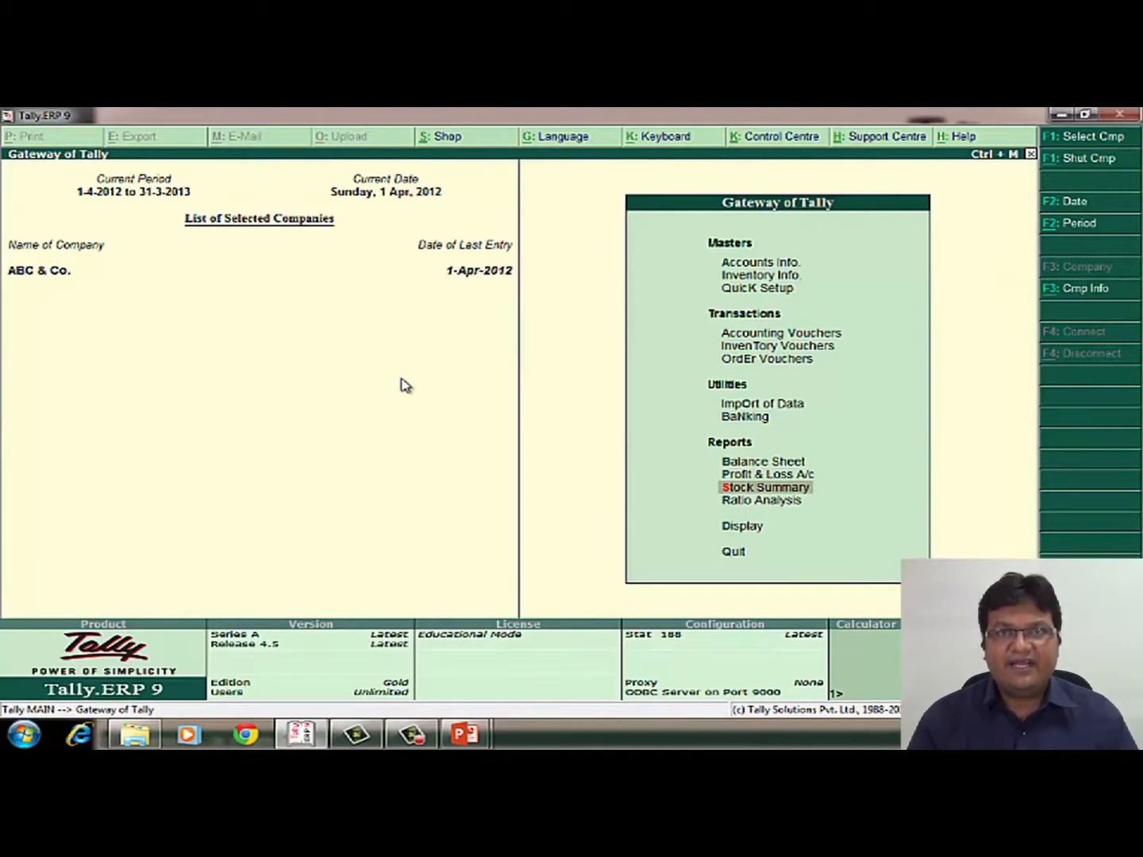
{"action": "key", "text": "Return"}
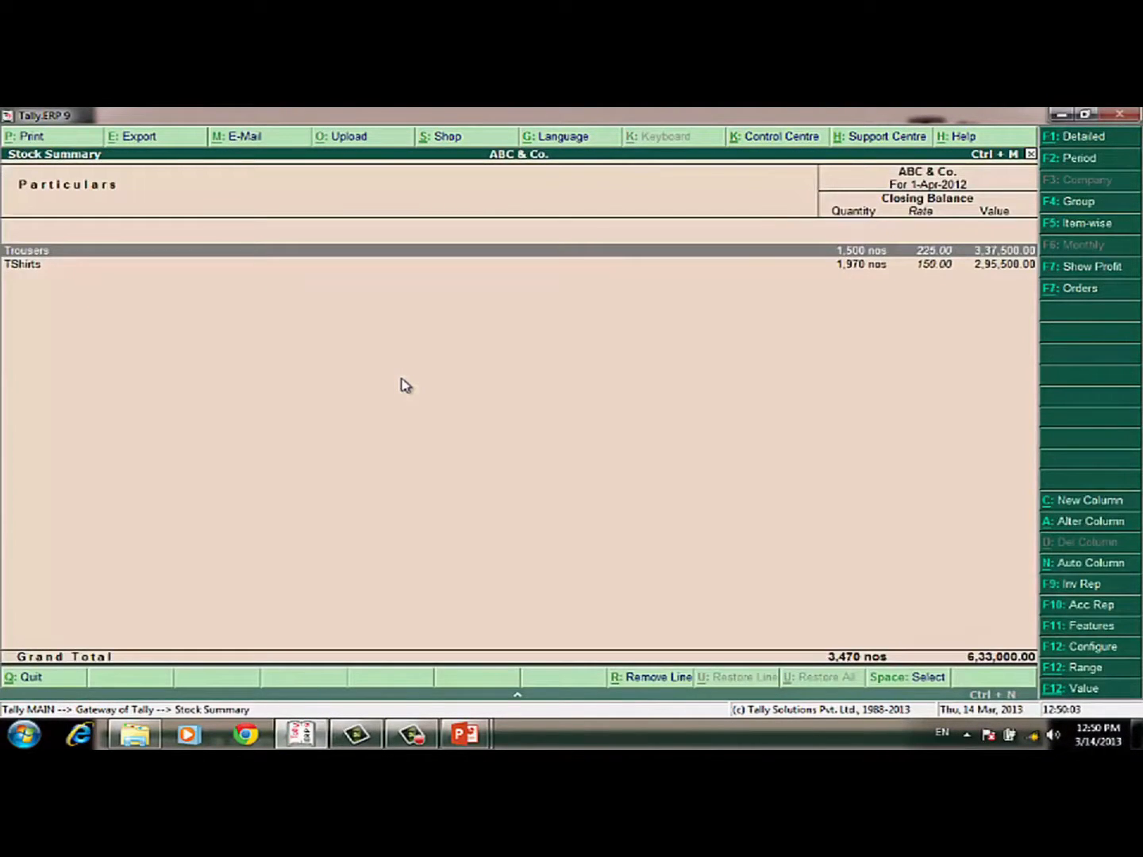
{"action": "key", "text": "Down"}
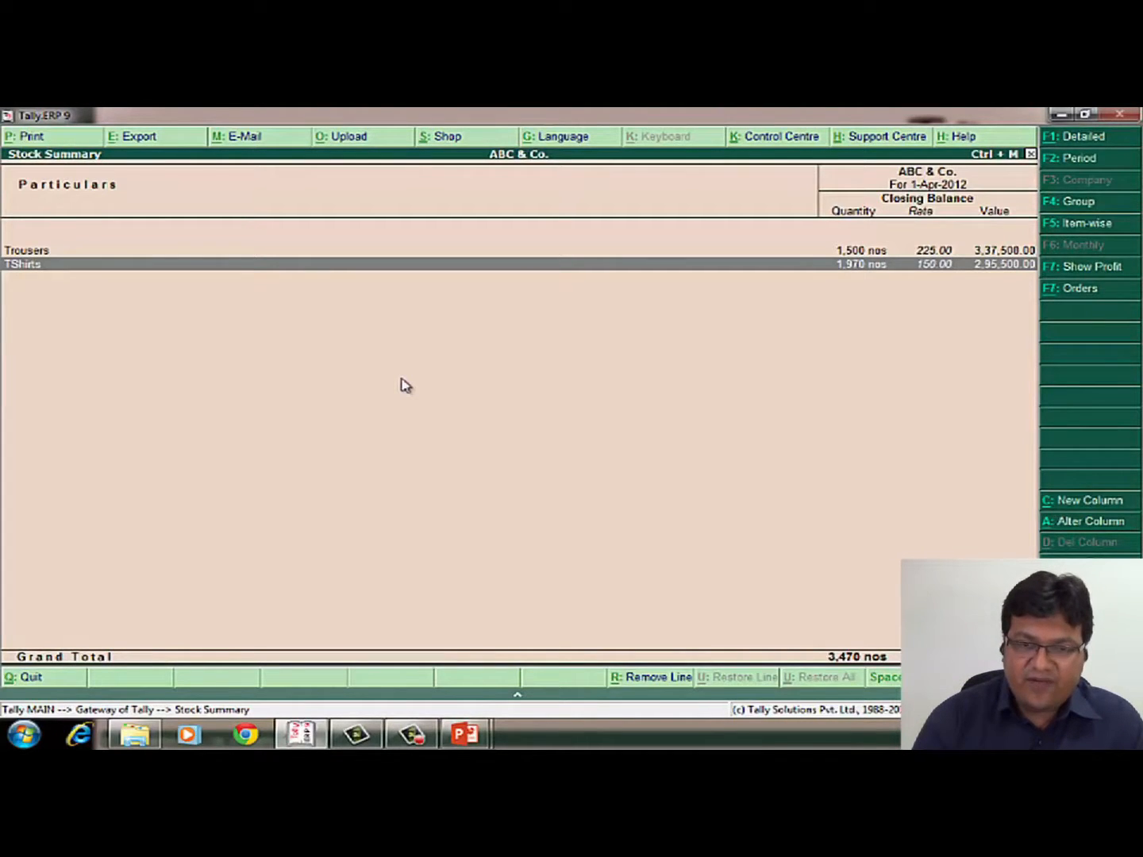
Configure the Stock Summary to show opening balance, goods inwards and goods outwards, keeping the other display options.
{"action": "key", "text": "F12"}
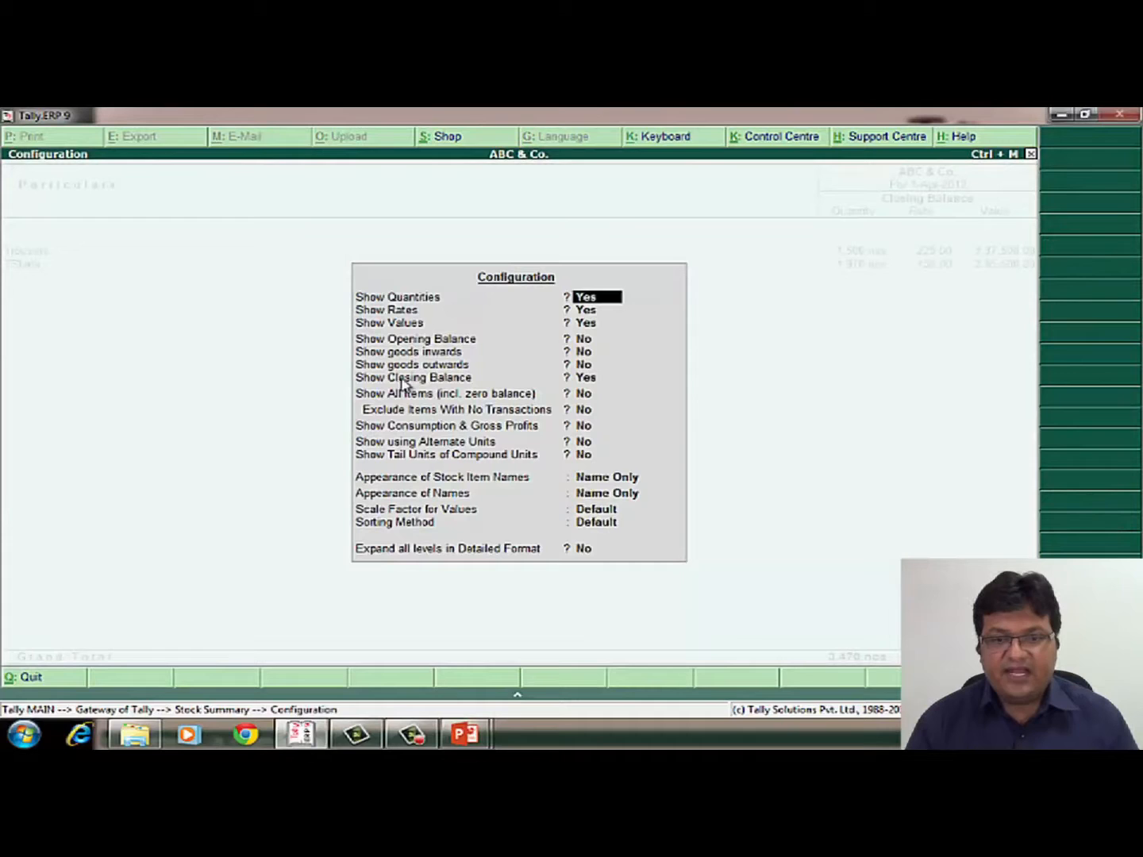
{"action": "key", "text": "Return"}
{"action": "key", "text": "Return"}
{"action": "key", "text": "Return"}
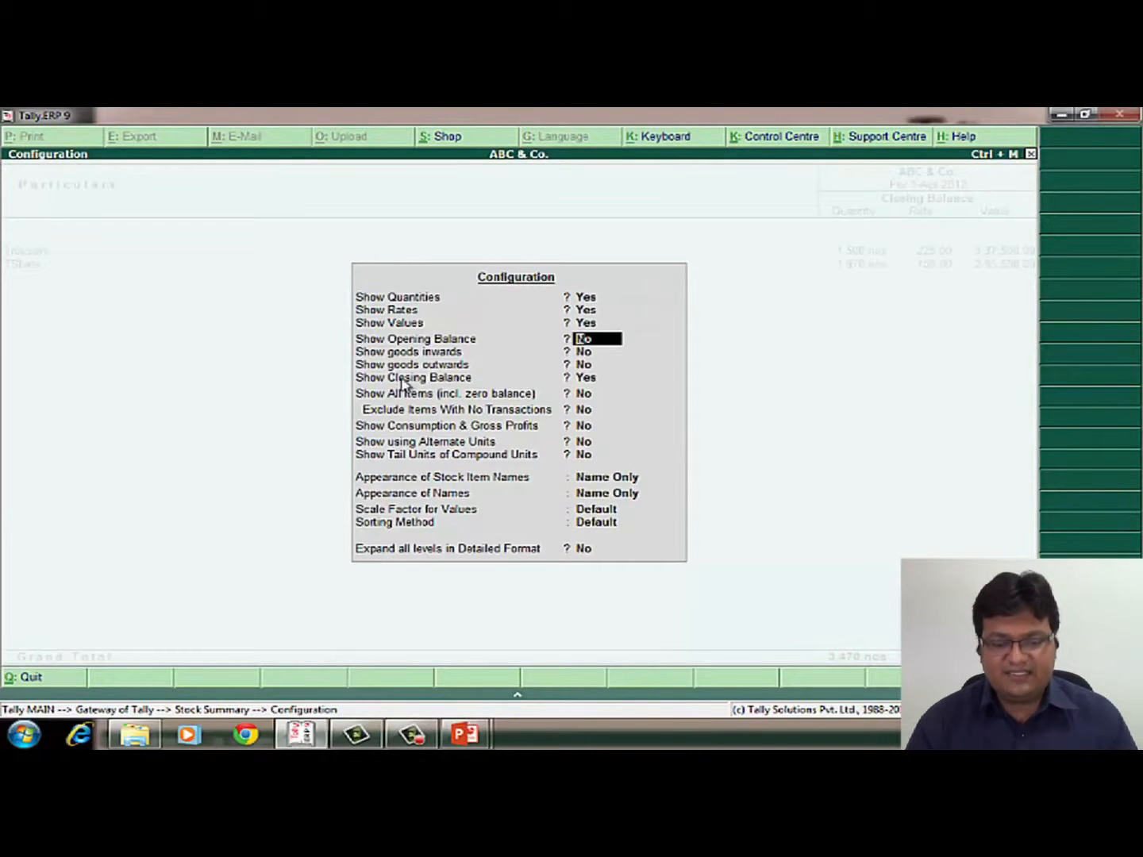
{"action": "key", "text": "y"}
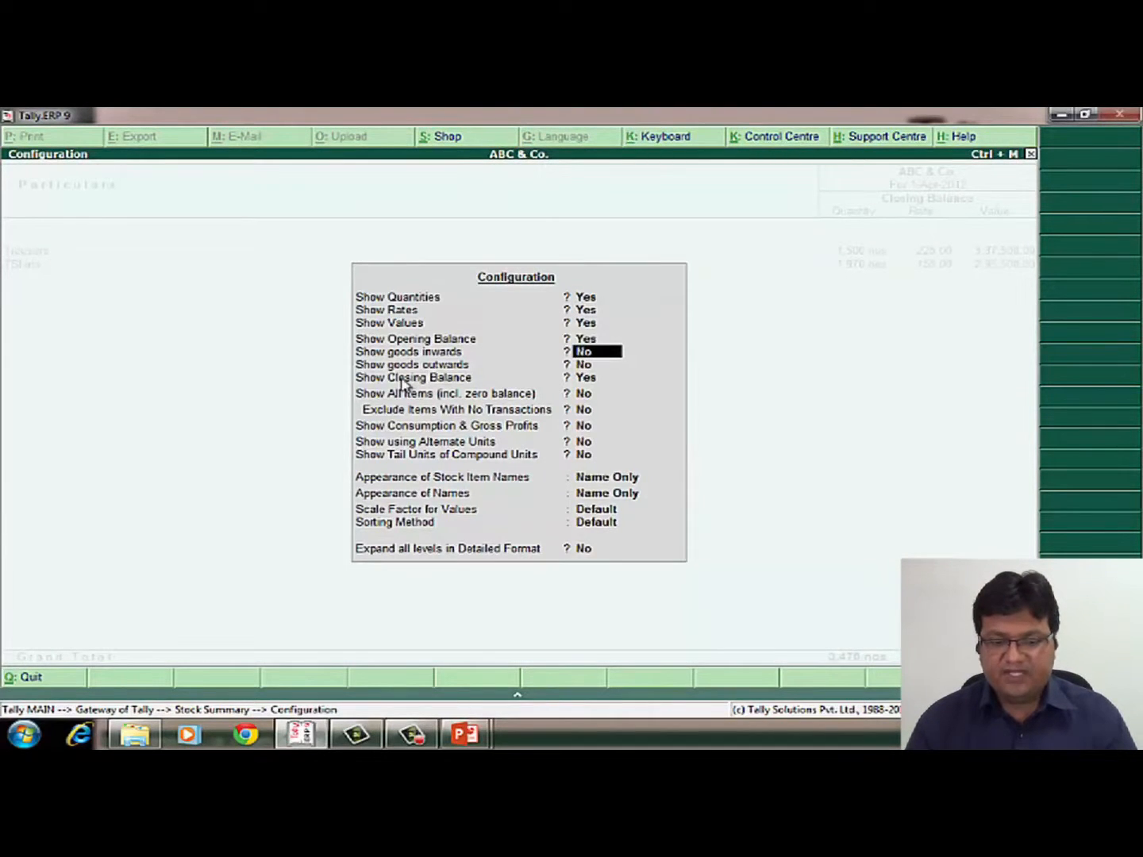
{"action": "key", "text": "y"}
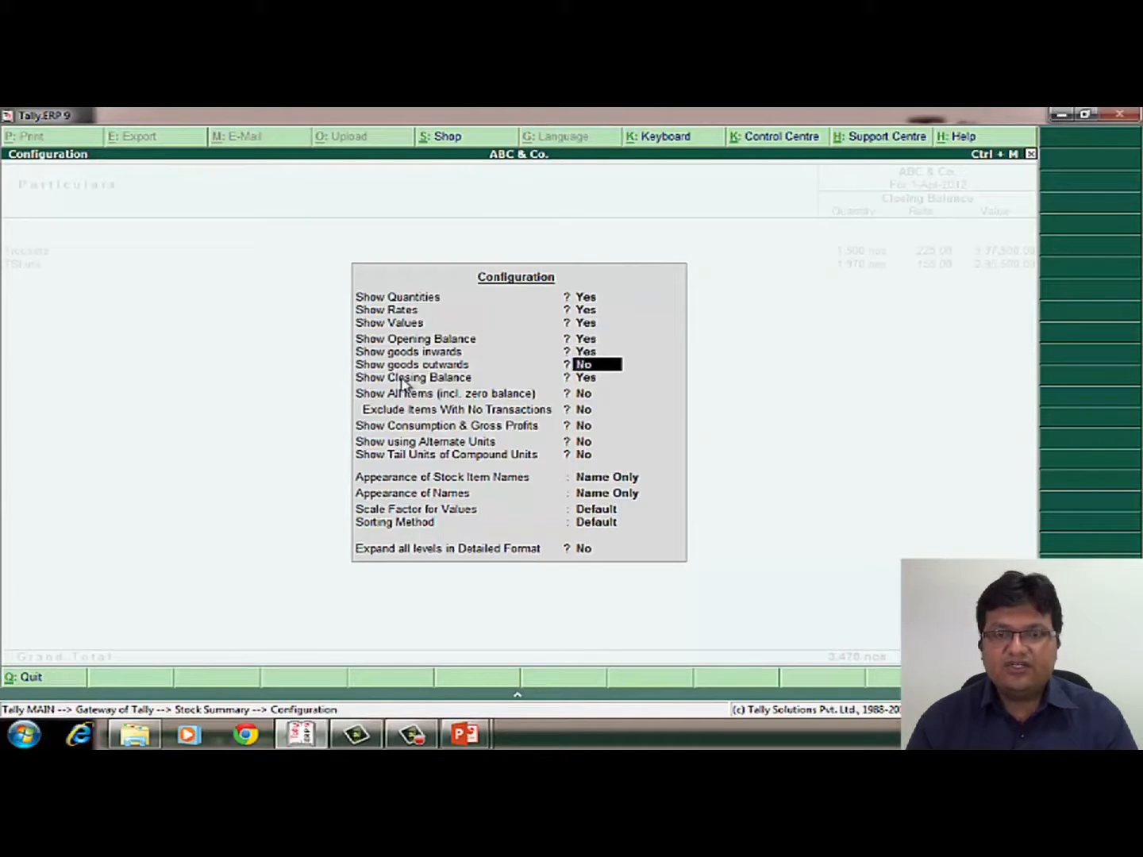
{"action": "key", "text": "y"}
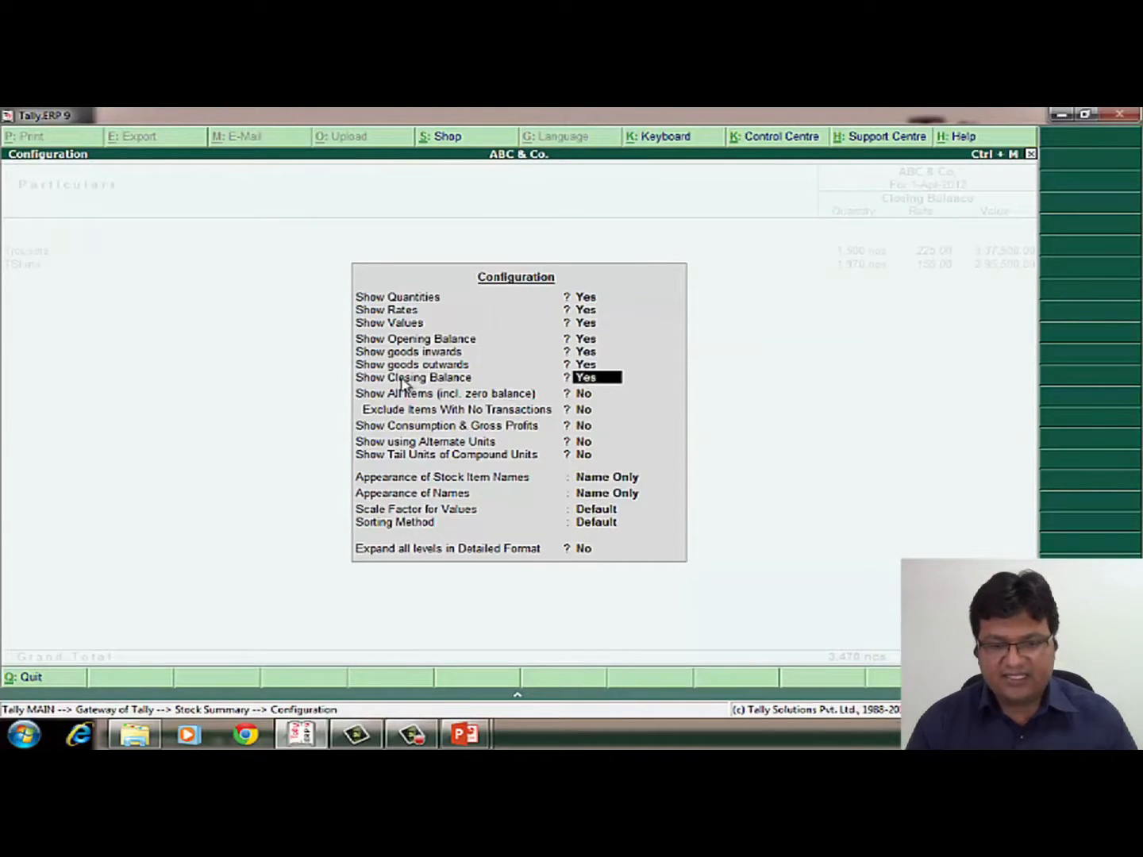
{"action": "key", "text": "Return"}
{"action": "key", "text": "Return"}
{"action": "key", "text": "Return"}
{"action": "key", "text": "Return"}
{"action": "key", "text": "Return"}
{"action": "key", "text": "Return"}
{"action": "key", "text": "Return"}
{"action": "key", "text": "Return"}
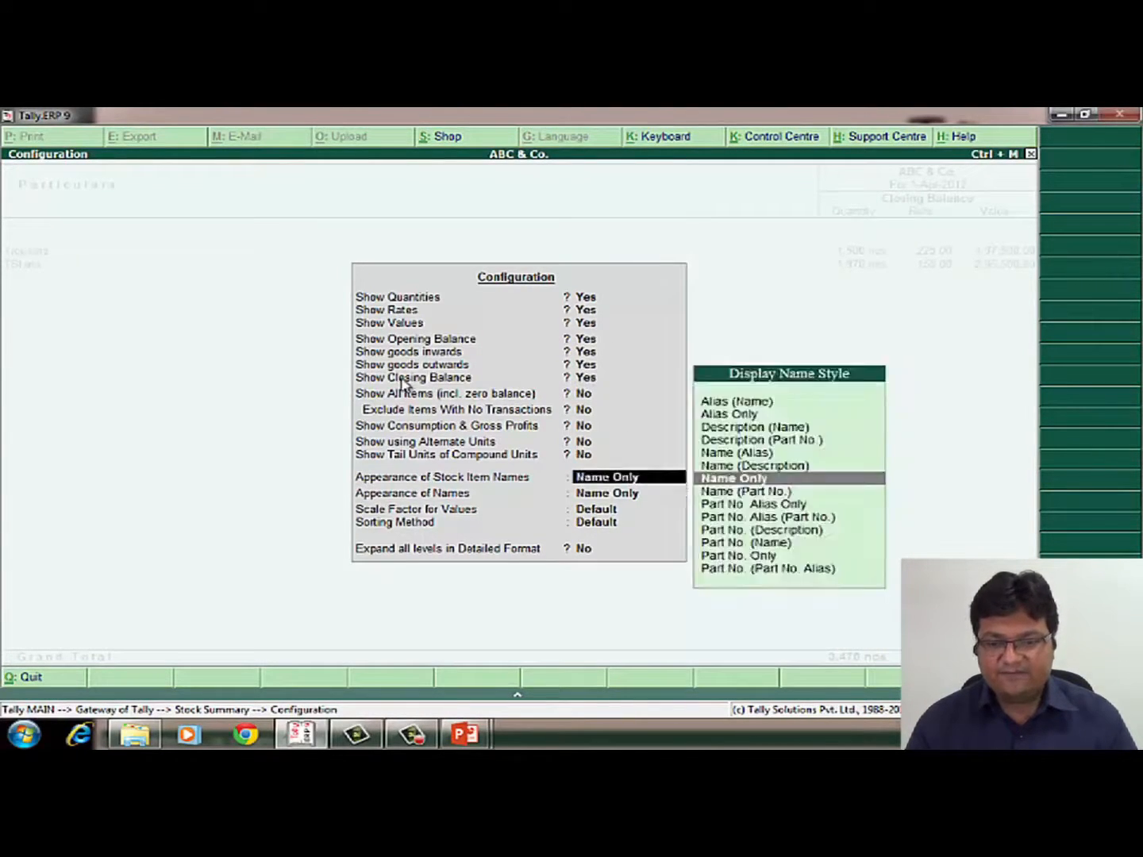
{"action": "key", "text": "Return"}
{"action": "key", "text": "Return"}
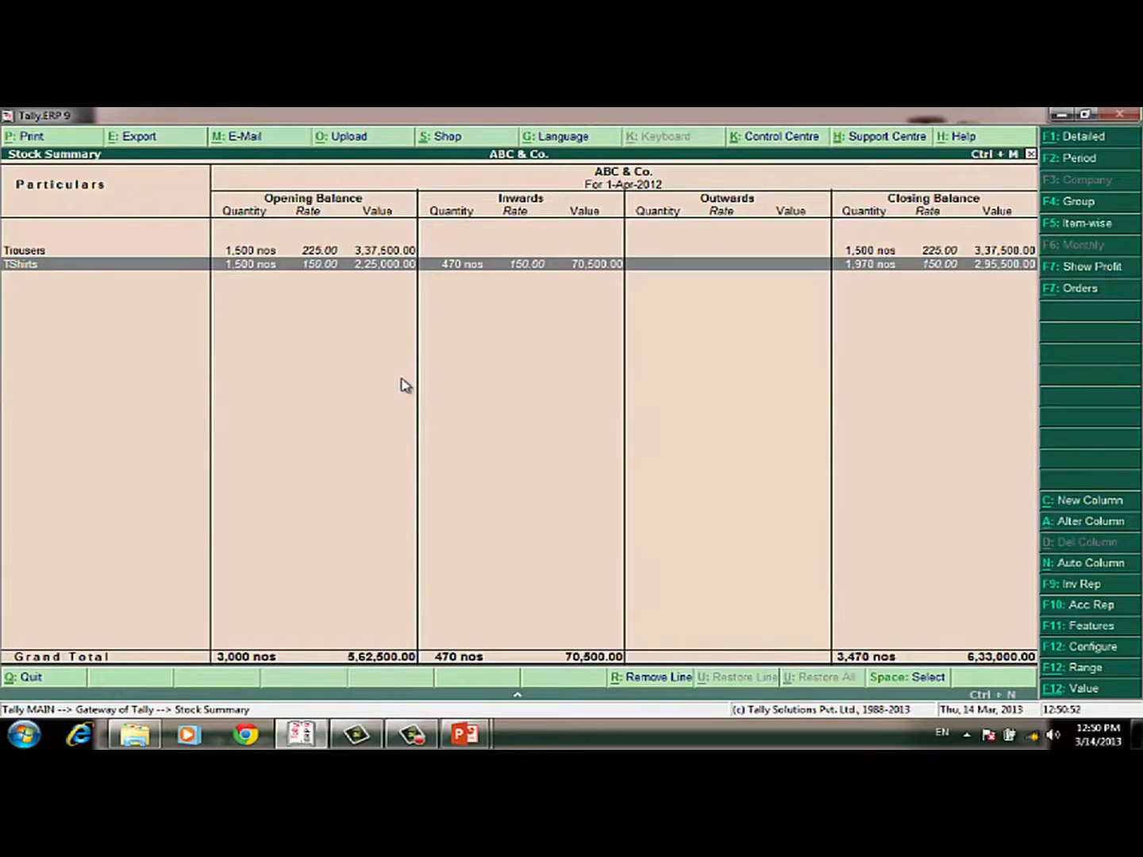
Examine the April stock vouchers of TShirts, including the pending purchase bills, and return to the Gateway of Tally.
{"action": "key", "text": "Return"}
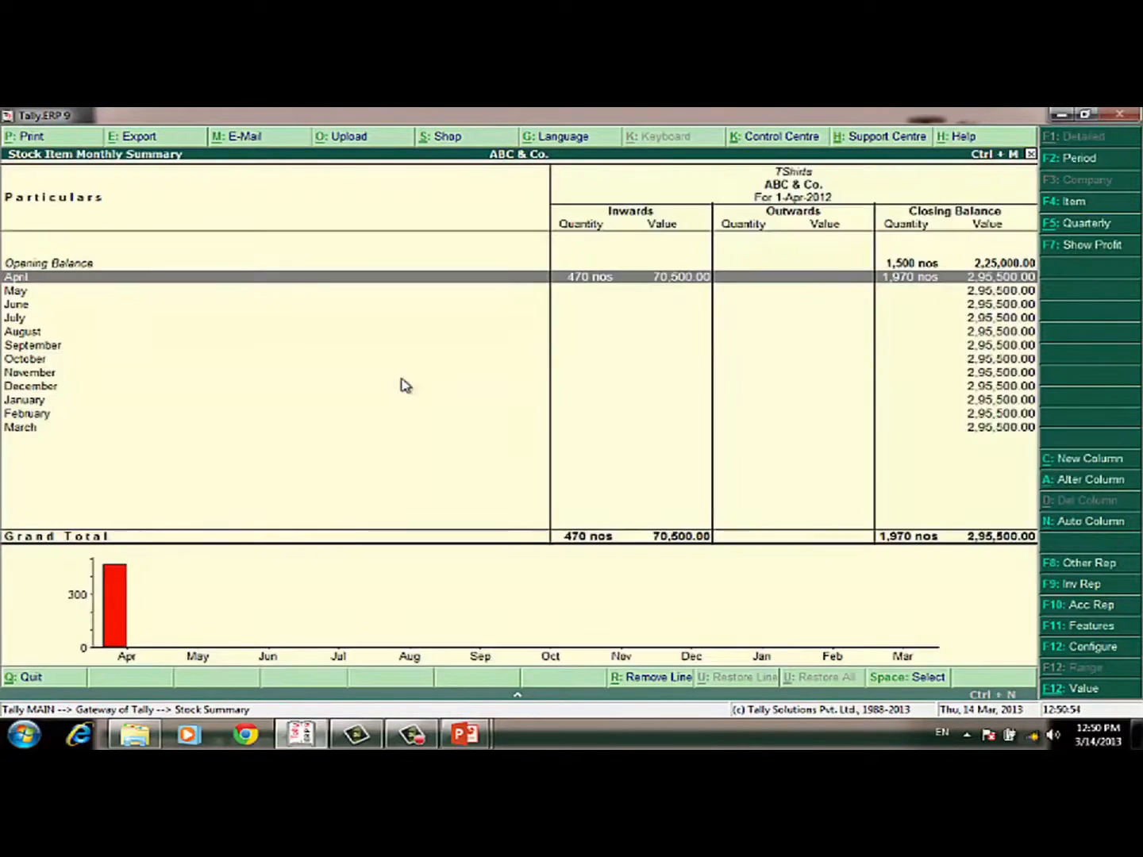
{"action": "key", "text": "Return"}
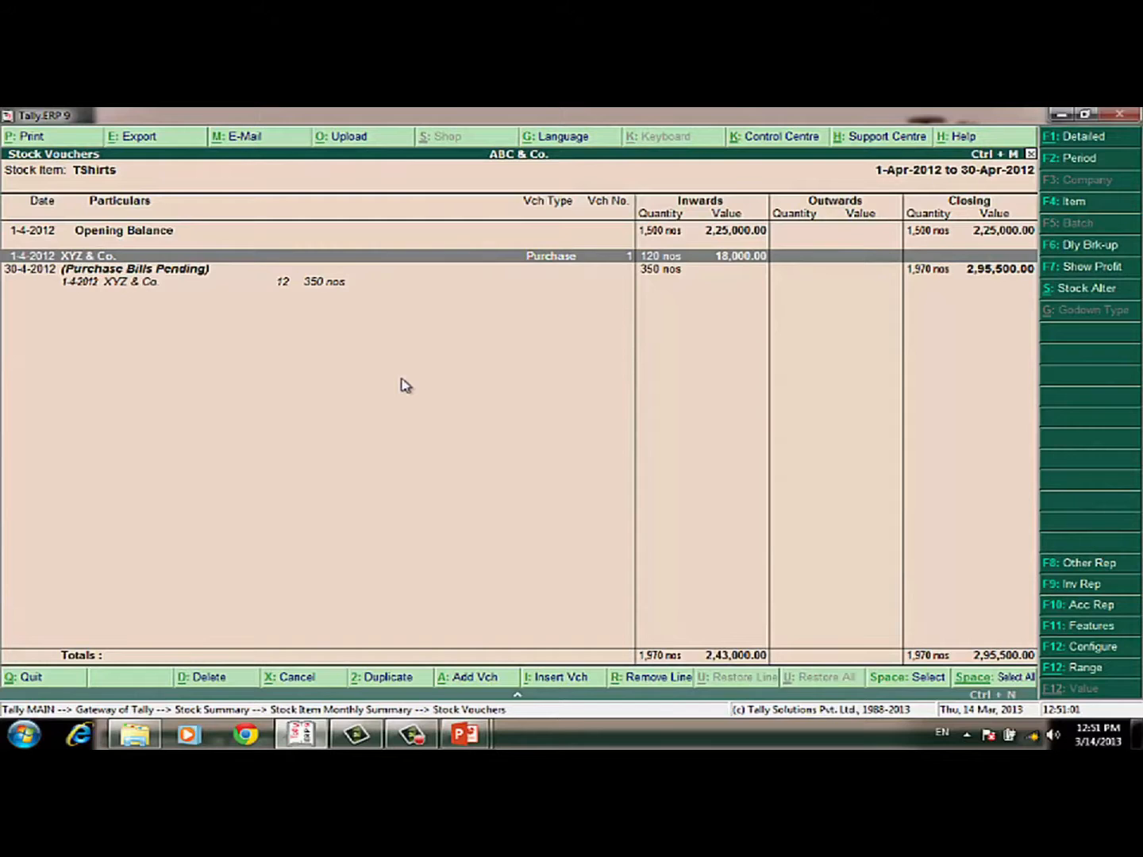
{"action": "key", "text": "Down"}
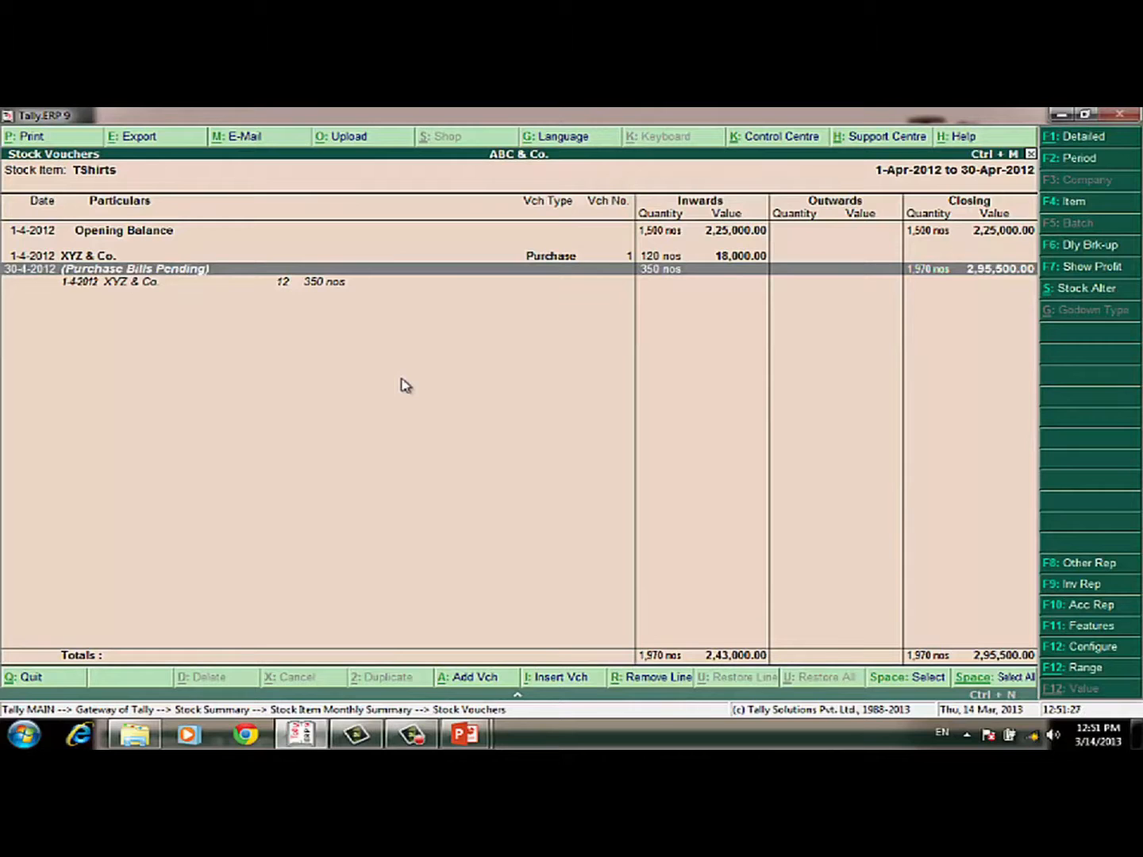
{"action": "key", "text": "Escape"}
{"action": "key", "text": "Escape"}
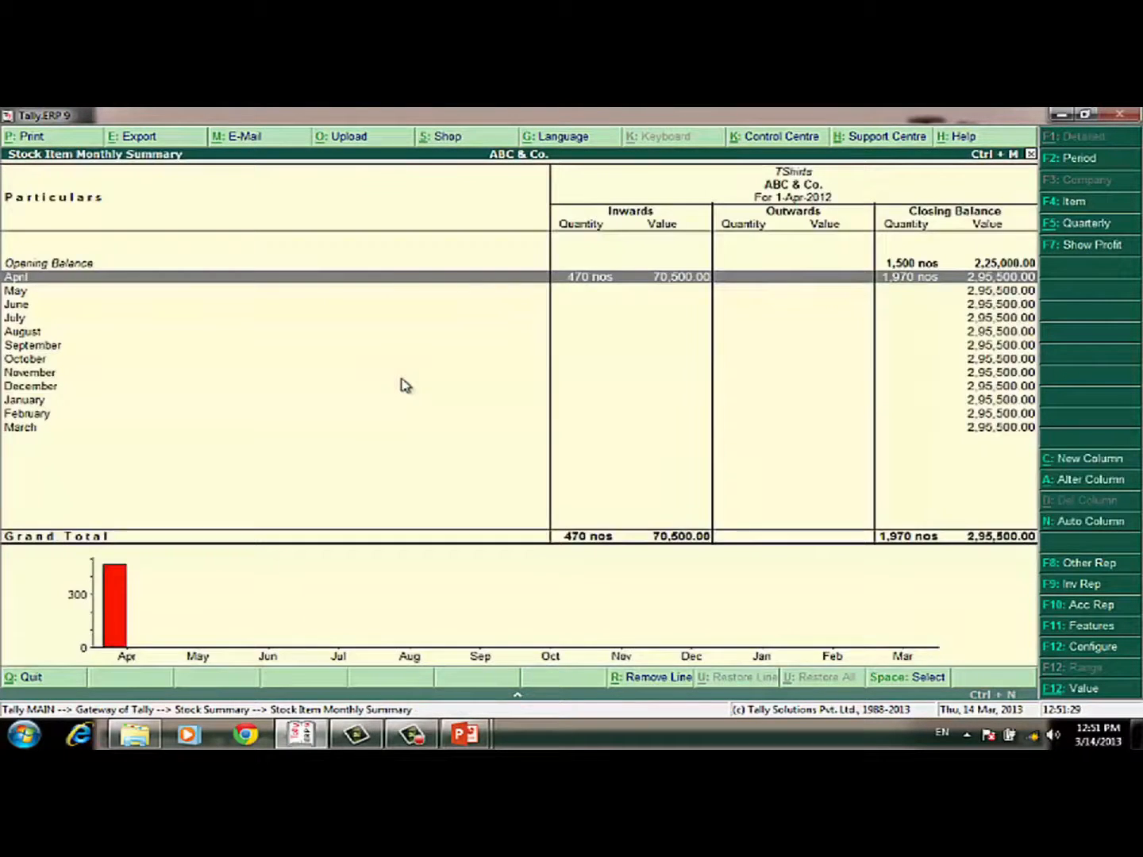
{"action": "key", "text": "Escape"}
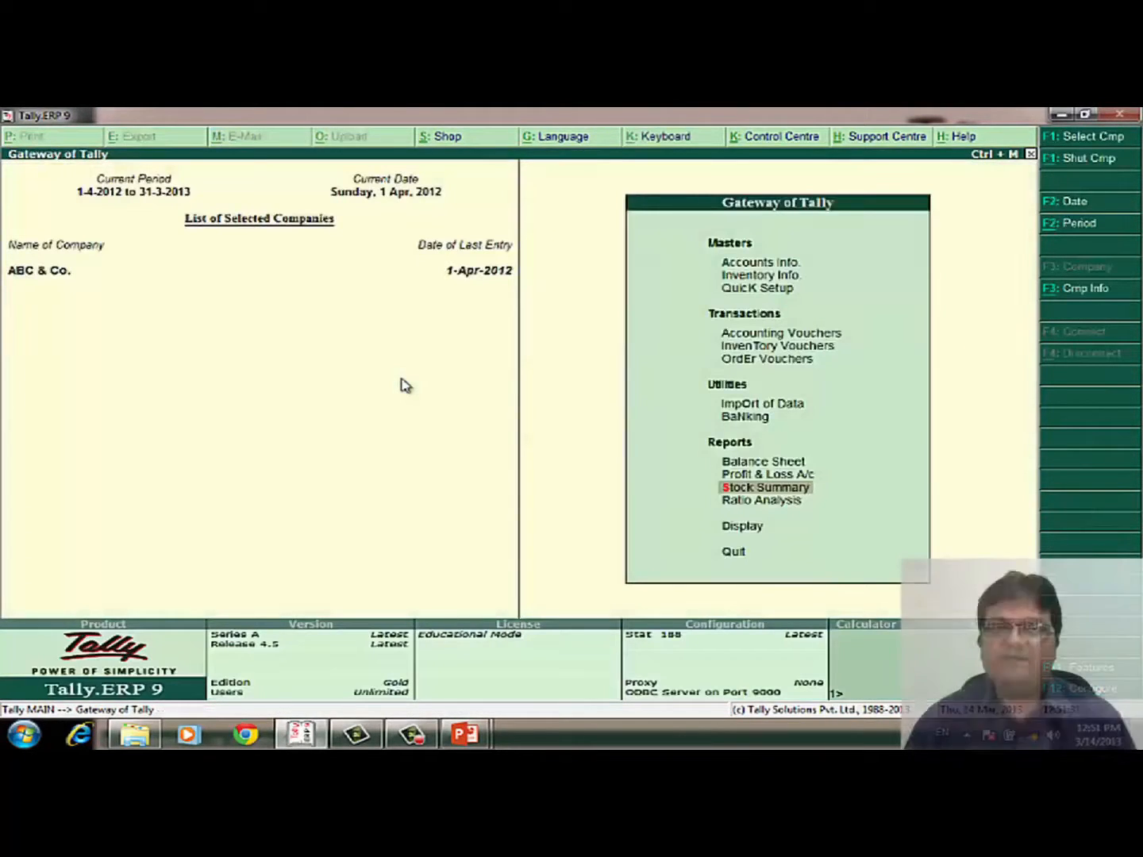
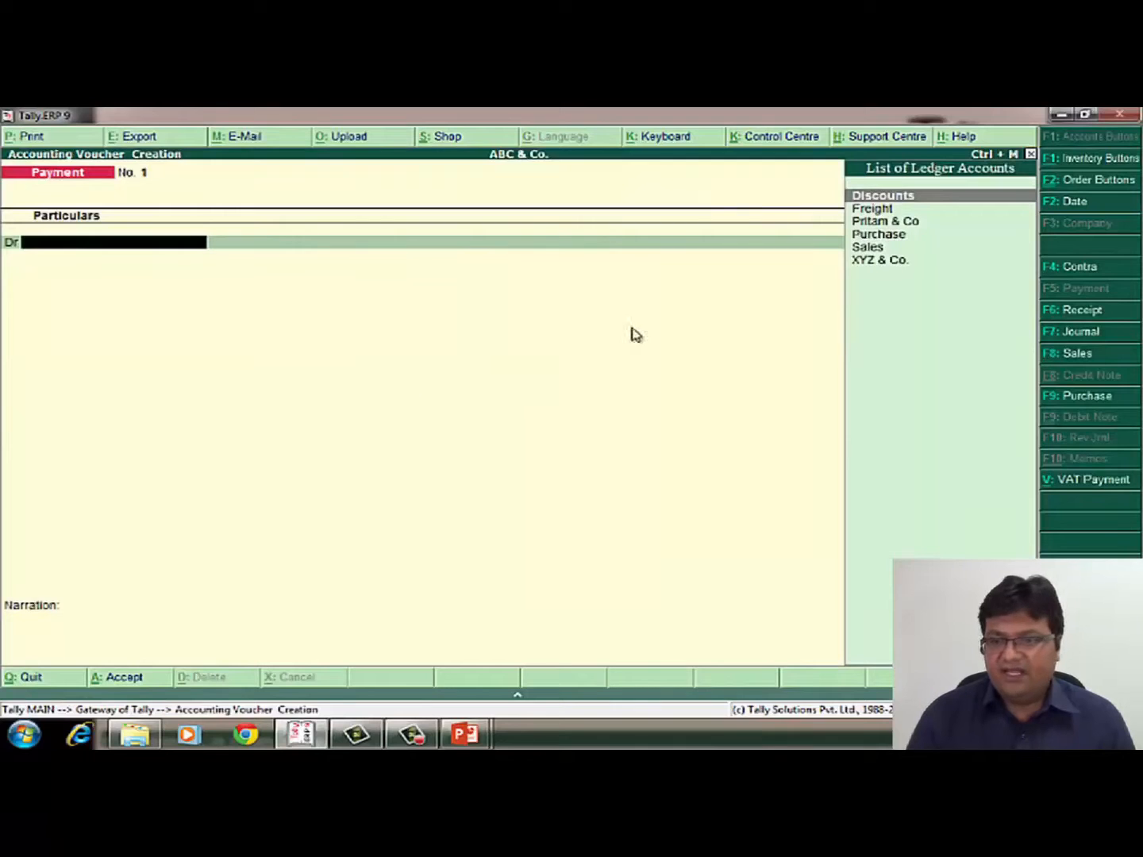
Start a Purchase voucher with supplier invoice number 123 dated 31-Mar-2012.
{"action": "left_click", "coordinate": [1064, 396]}
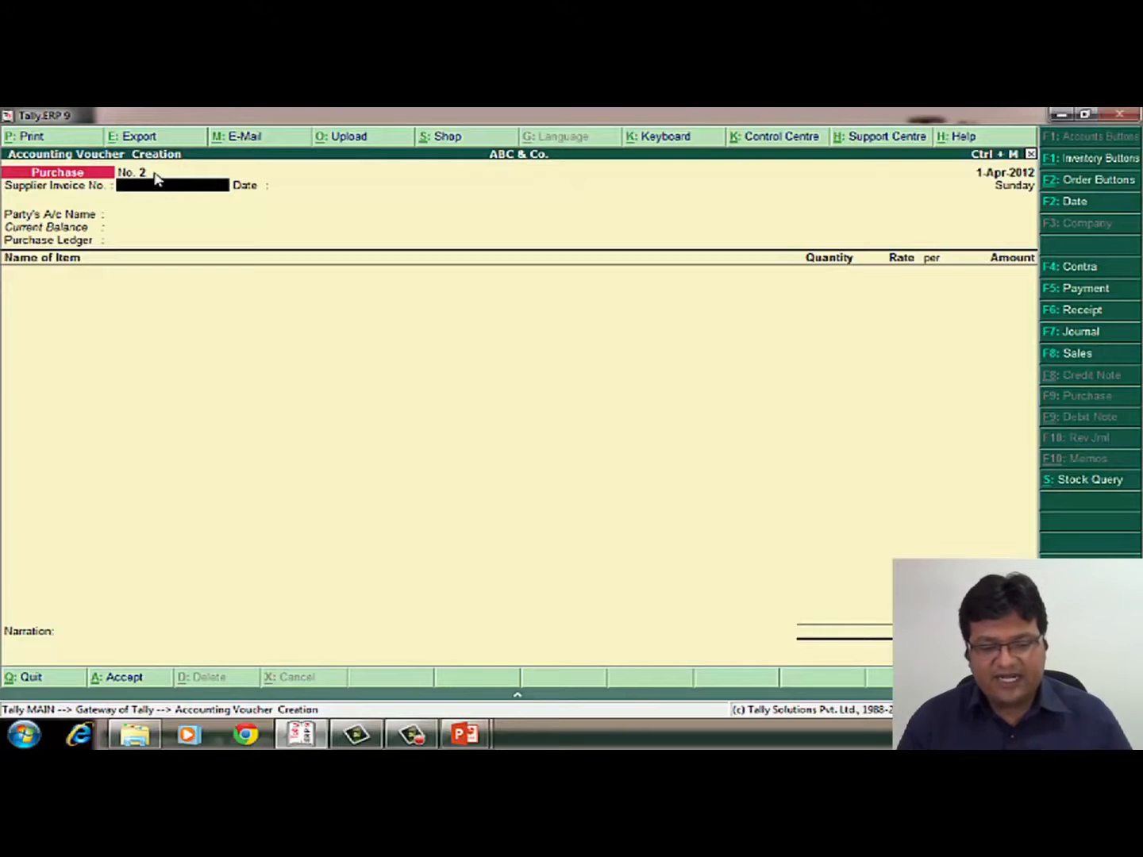
{"action": "type", "text": "123"}
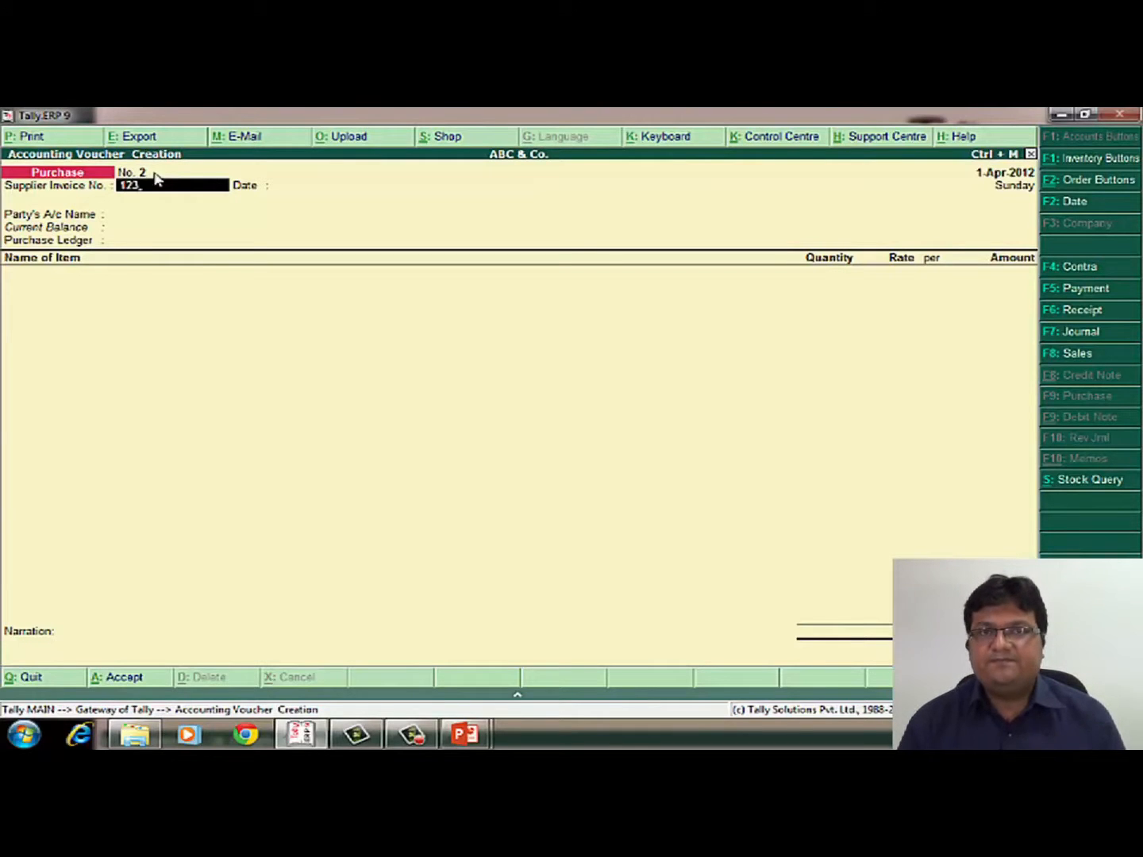
{"action": "key", "text": "Return"}
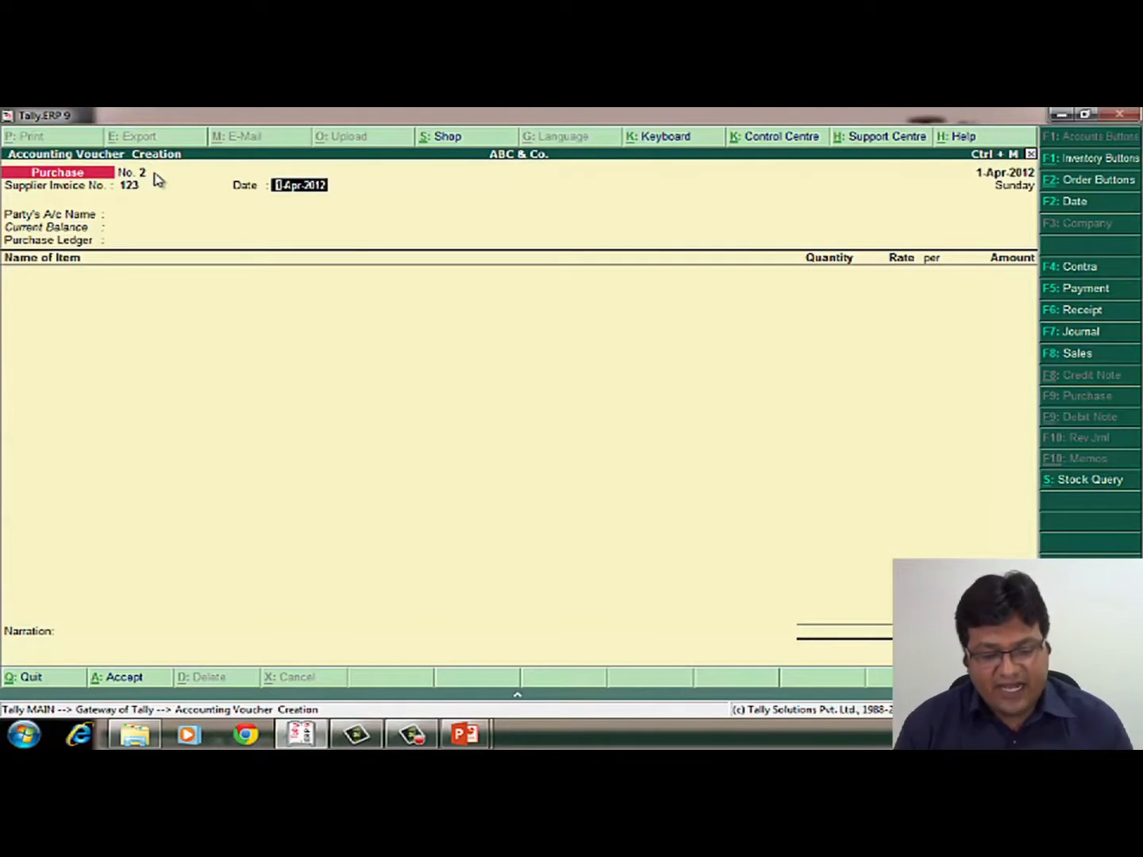
{"action": "type", "text": "31"}
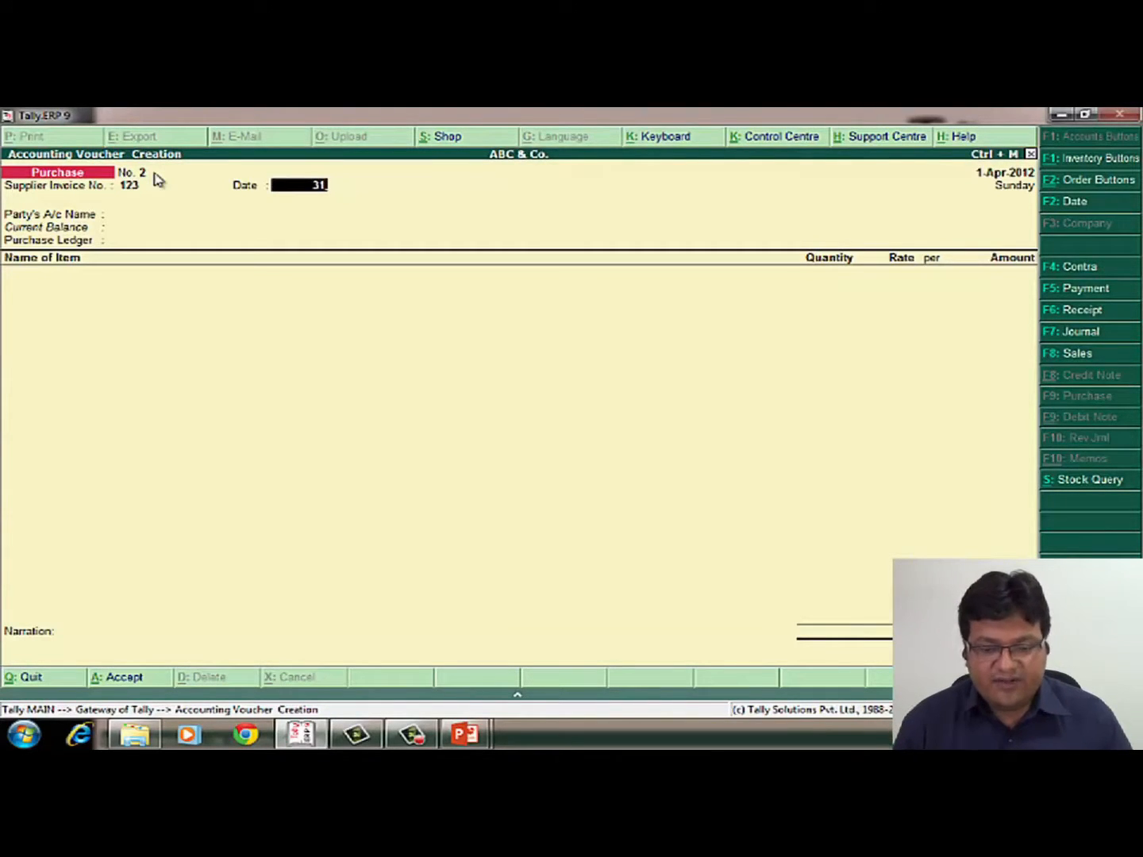
{"action": "type", "text": "-3"}
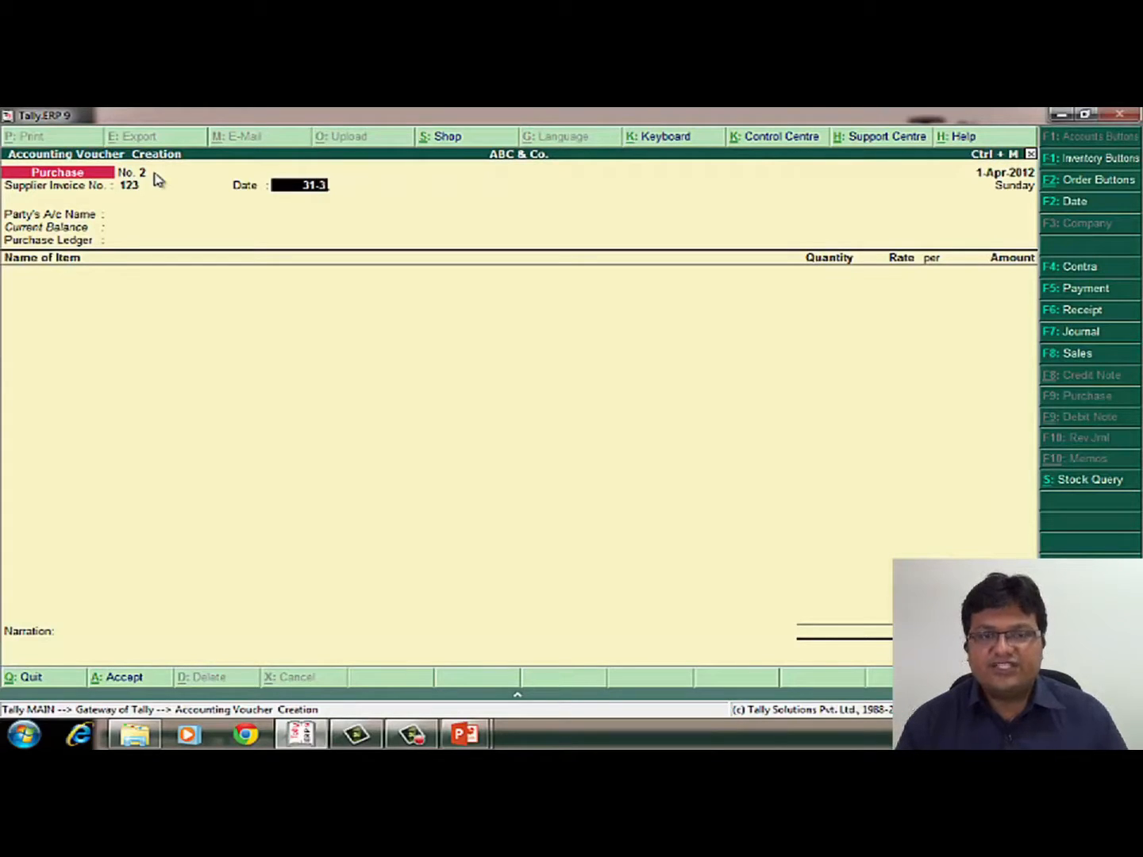
{"action": "key", "text": "Return"}
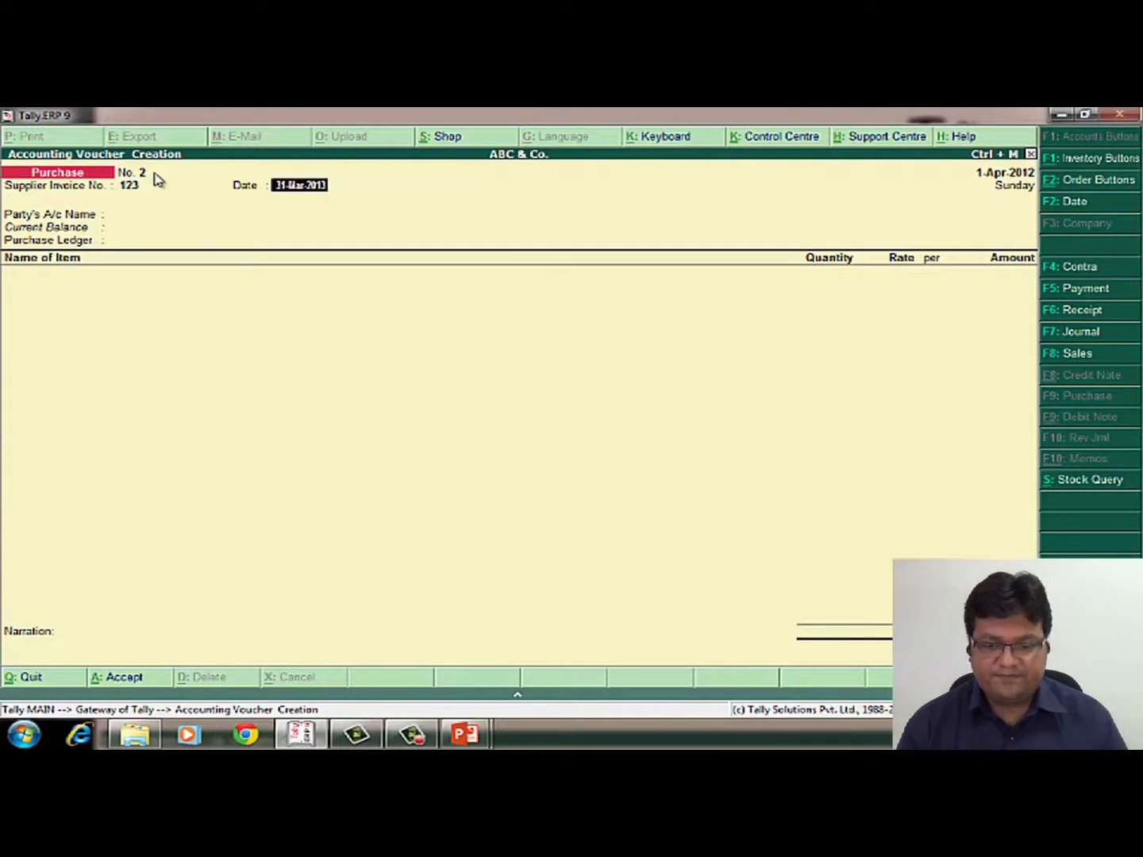
{"action": "key", "text": "BackSpace"}
{"action": "type", "text": "2"}
{"action": "key", "text": "Return"}
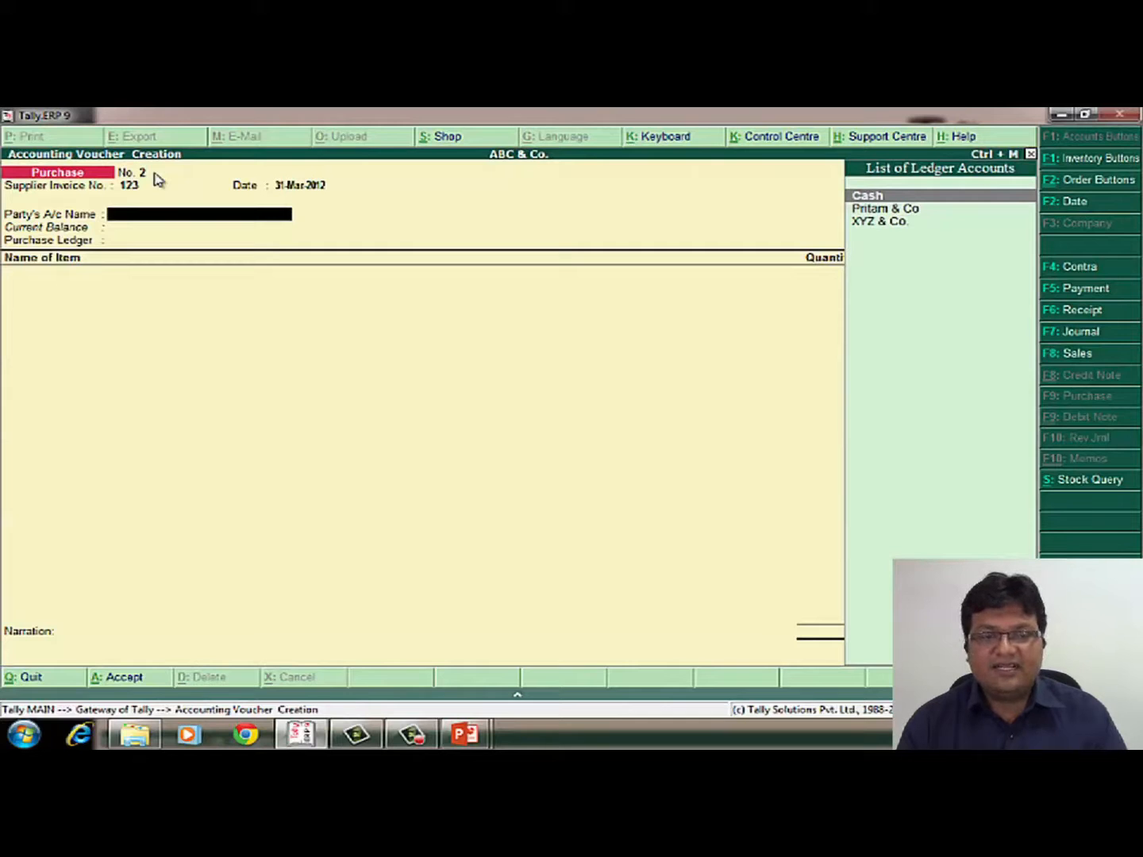
Set the party account to XYZ & Co. and link the purchase to receipt note 12 dated 1-Apr-2012.
{"action": "key", "text": "Down"}
{"action": "key", "text": "Down"}
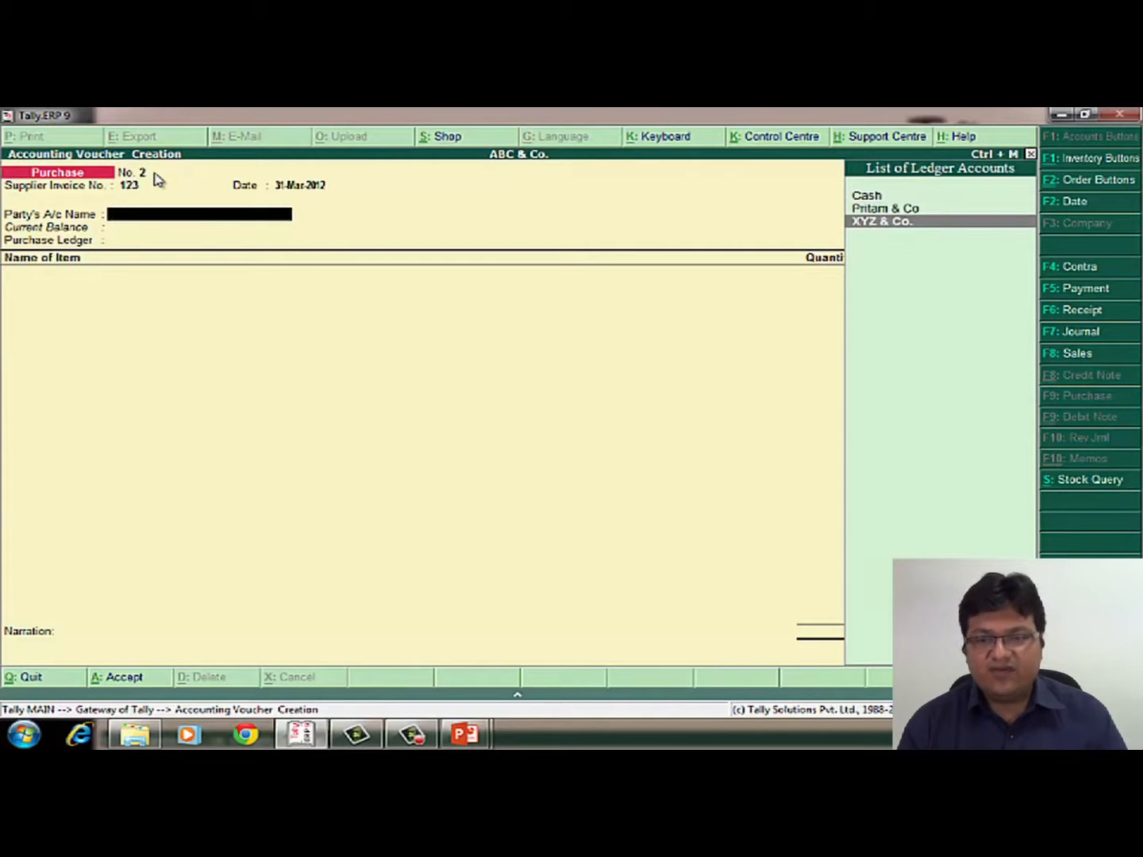
{"action": "key", "text": "Return"}
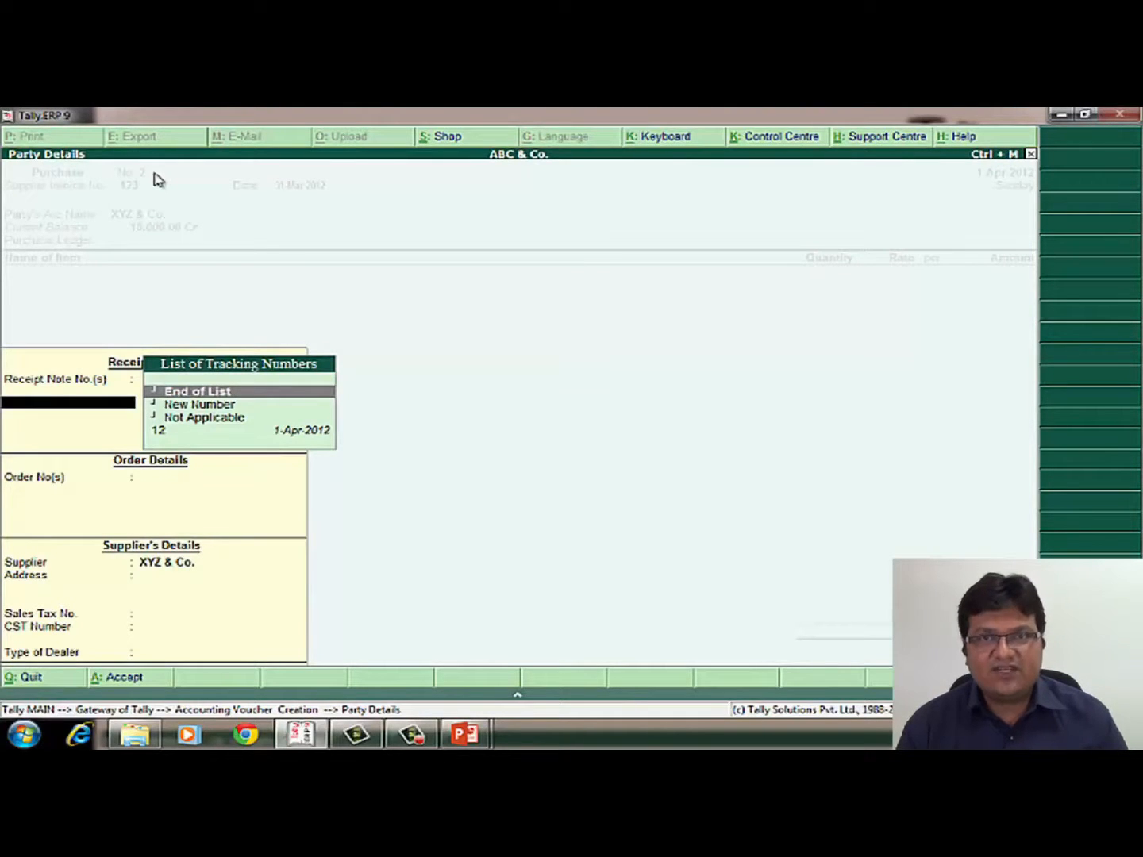
{"action": "key", "text": "Down"}
{"action": "key", "text": "Down"}
{"action": "key", "text": "Down"}
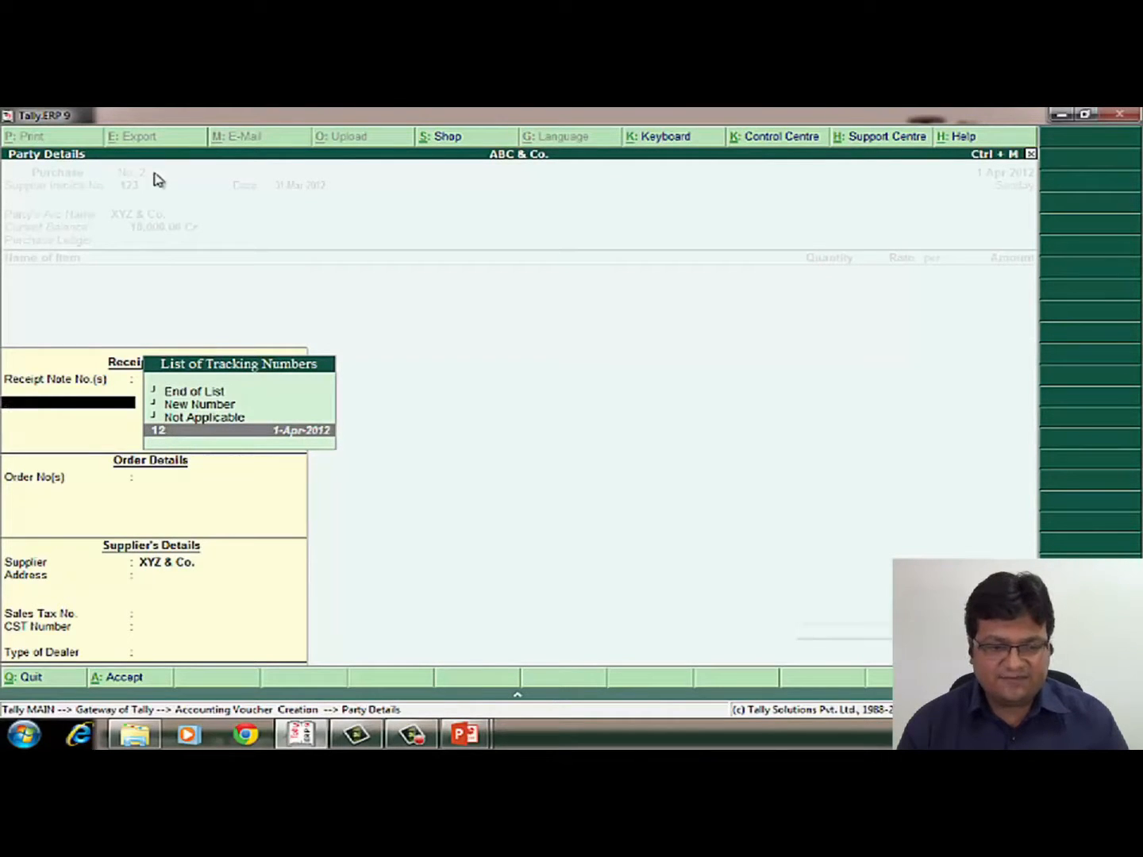
{"action": "key", "text": "Return"}
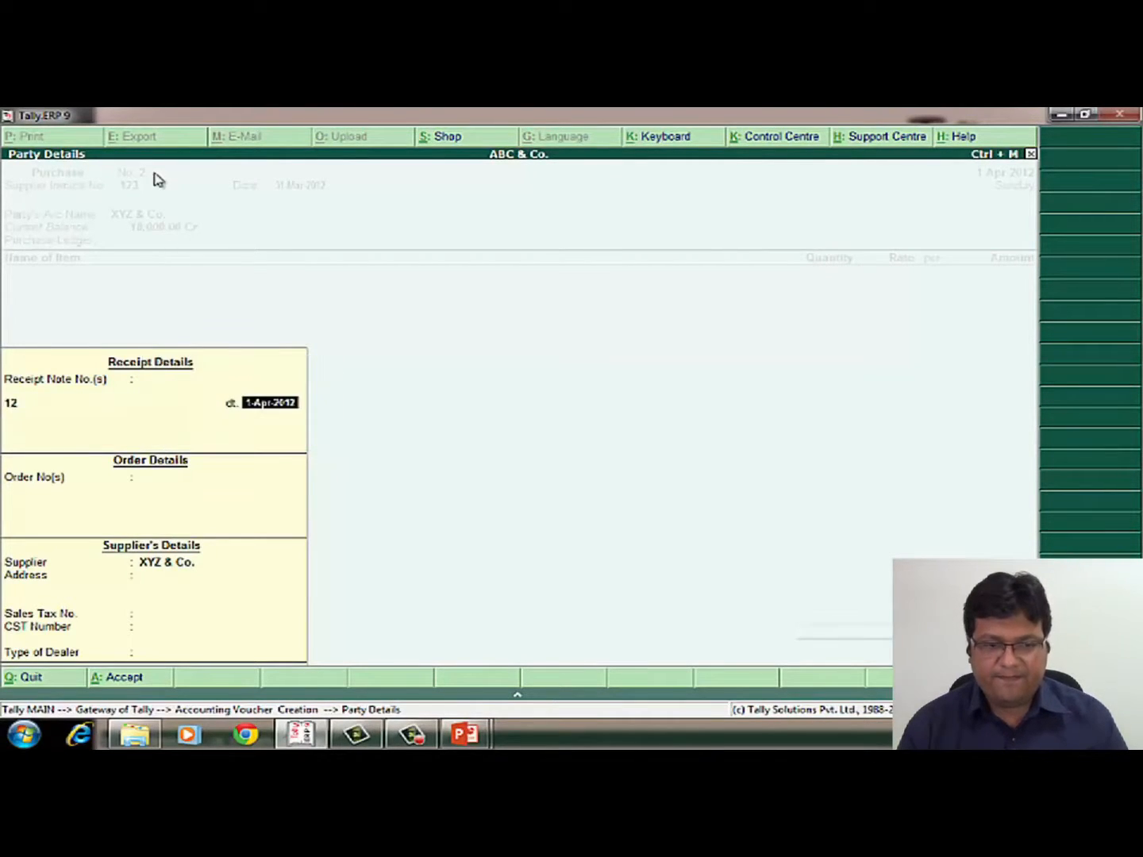
{"action": "key", "text": "Return"}
{"action": "key", "text": "Return"}
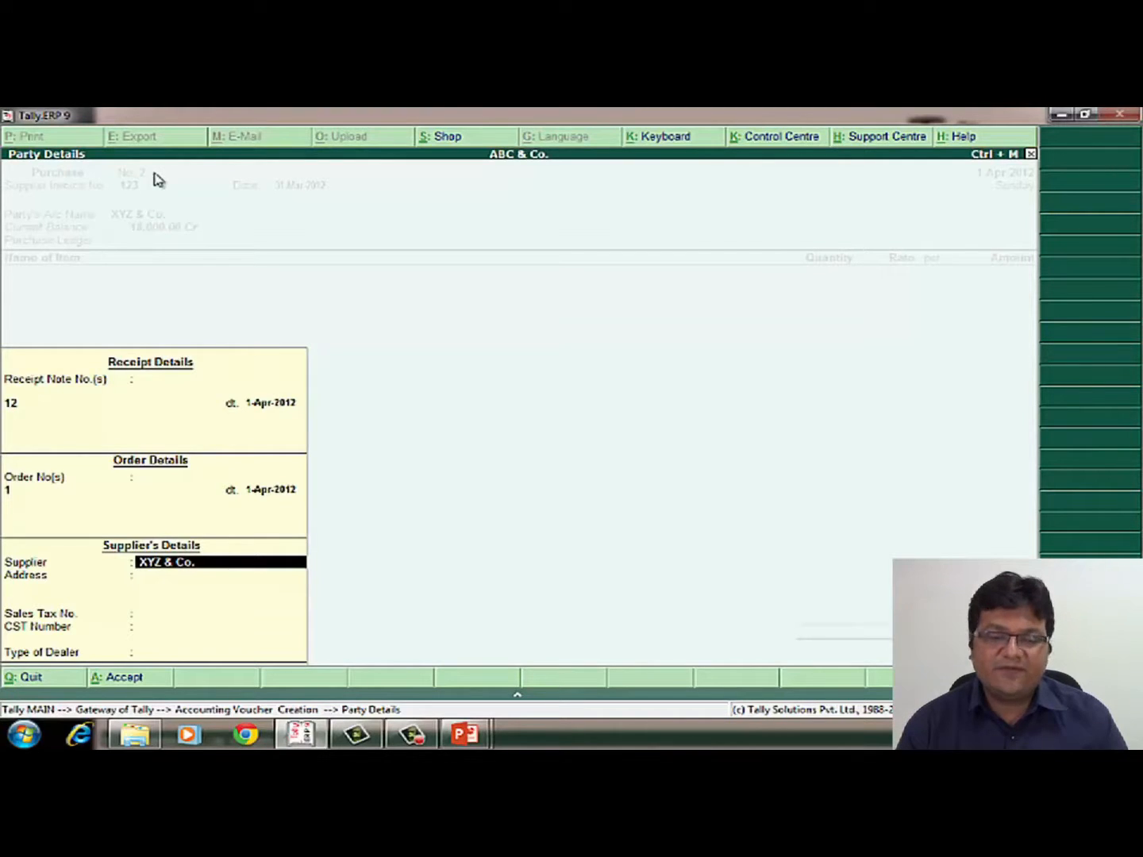
Accept the supplier details without adding an address or tax numbers and choose Purchase as the purchase ledger.
{"action": "key", "text": "Return"}
{"action": "key", "text": "Return"}
{"action": "key", "text": "Return"}
{"action": "key", "text": "Return"}
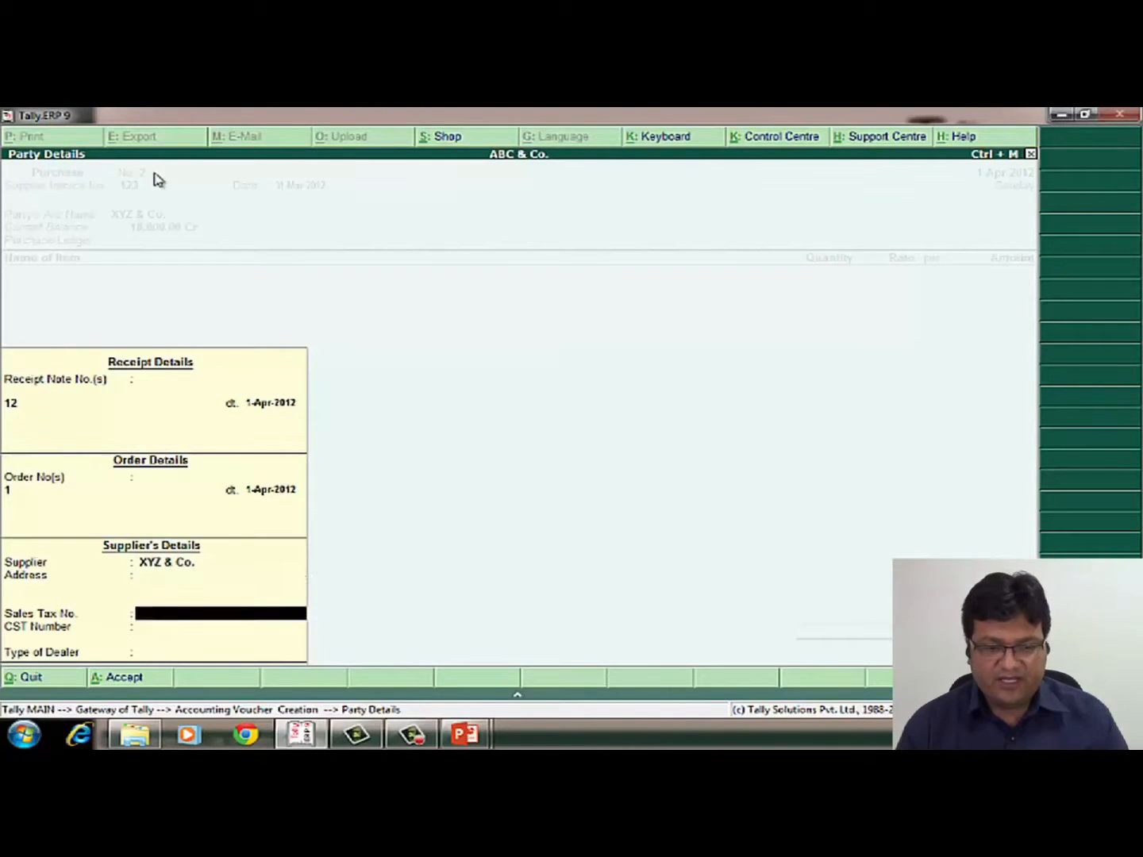
{"action": "key", "text": "Return"}
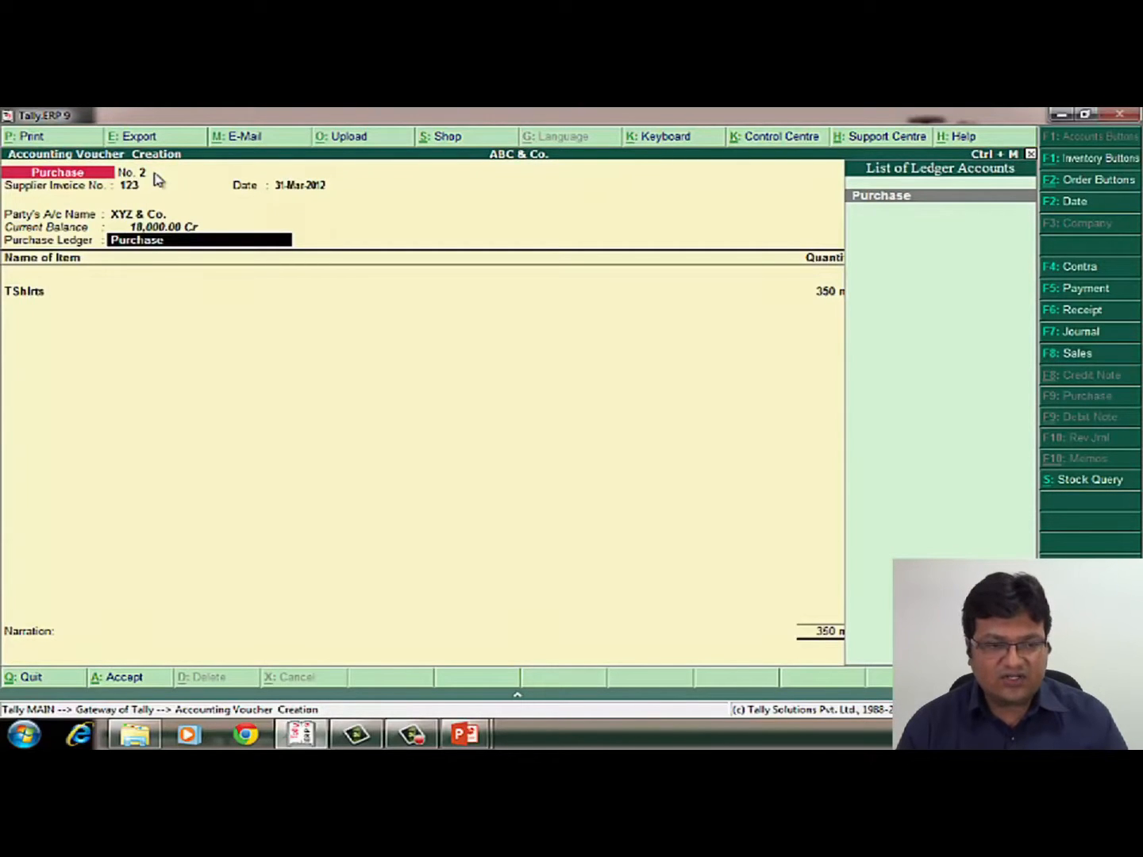
{"action": "key", "text": "Return"}
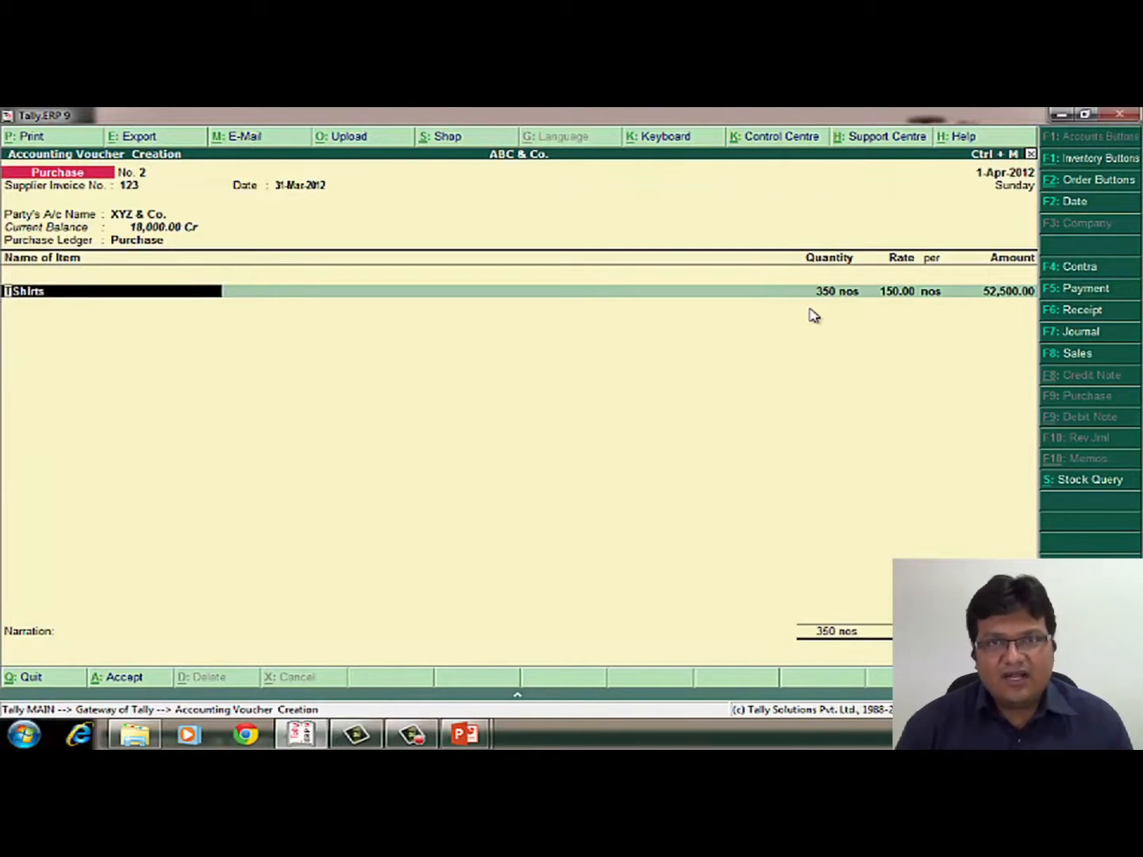
Accept both TShirts item allocations against tracking number 12, keeping their quantities and rates.
{"action": "key", "text": "Return"}
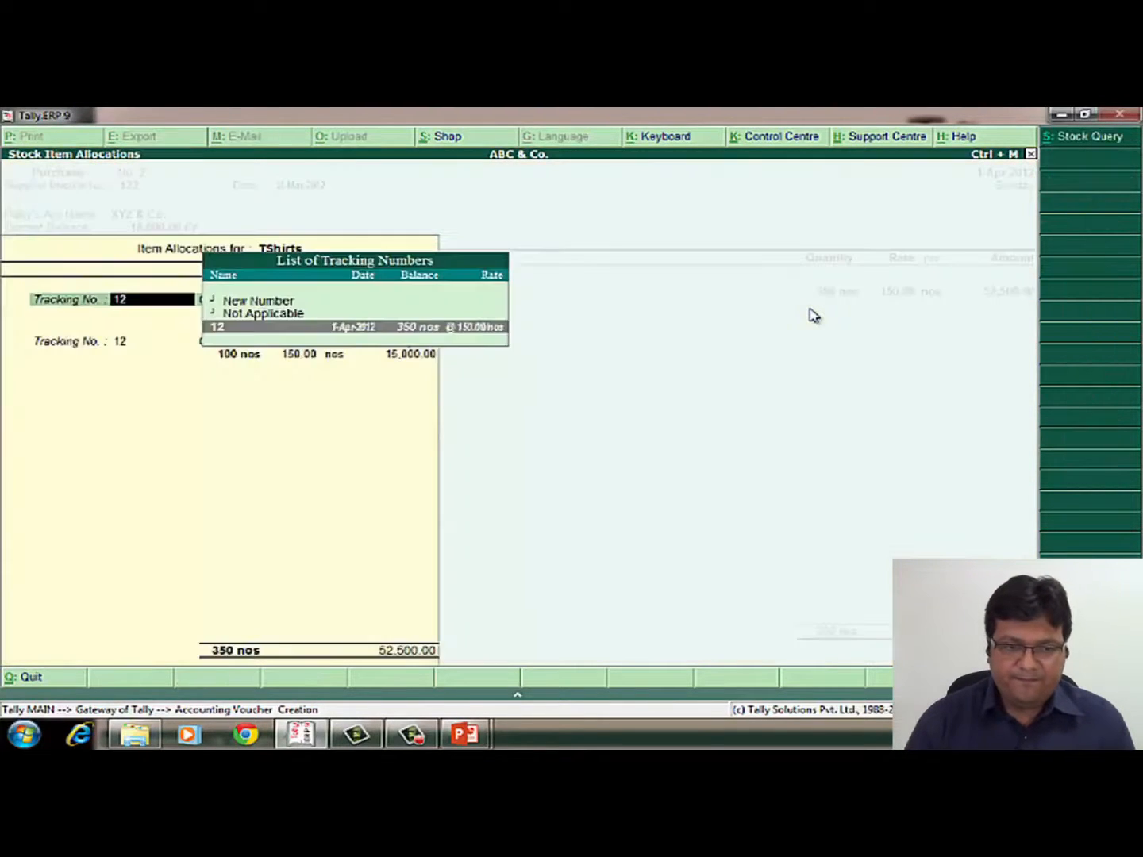
{"action": "key", "text": "Return"}
{"action": "key", "text": "Return"}
{"action": "key", "text": "Return"}
{"action": "key", "text": "Return"}
{"action": "key", "text": "Return"}
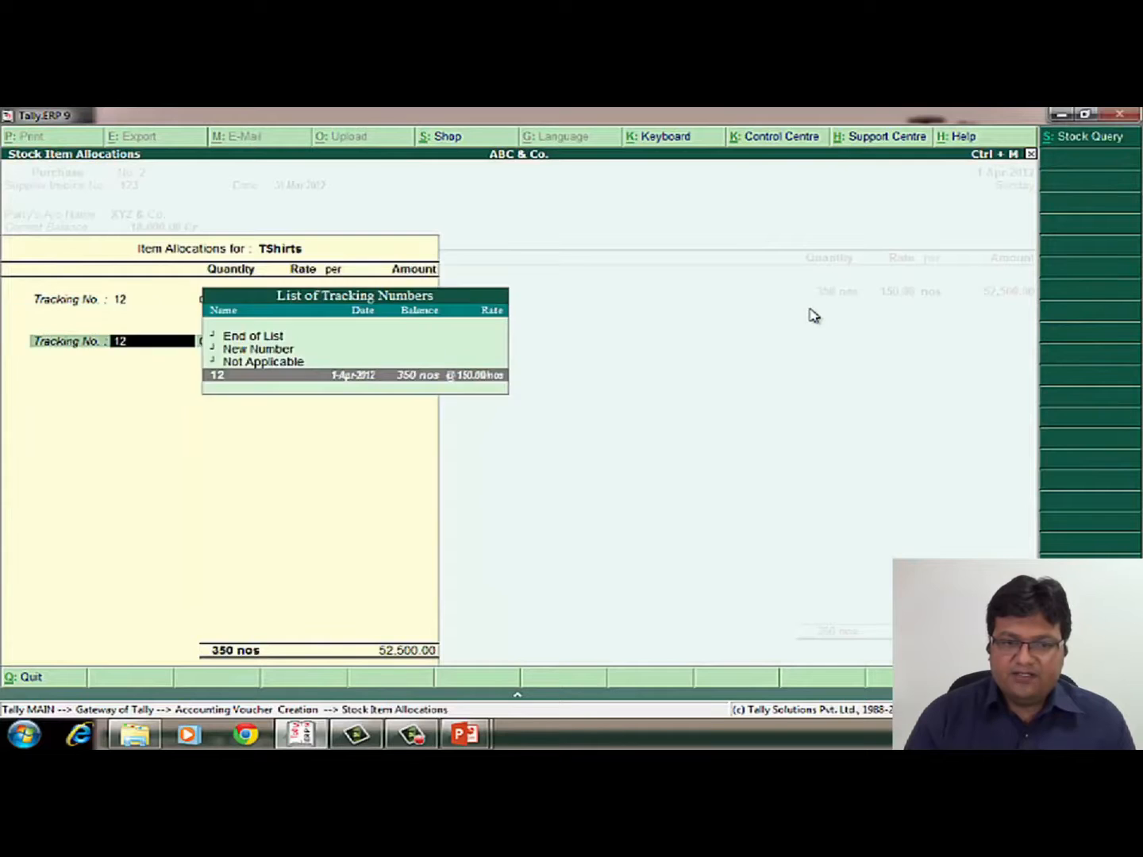
{"action": "key", "text": "Return"}
{"action": "key", "text": "Return"}
{"action": "key", "text": "Return"}
{"action": "key", "text": "Return"}
{"action": "key", "text": "Return"}
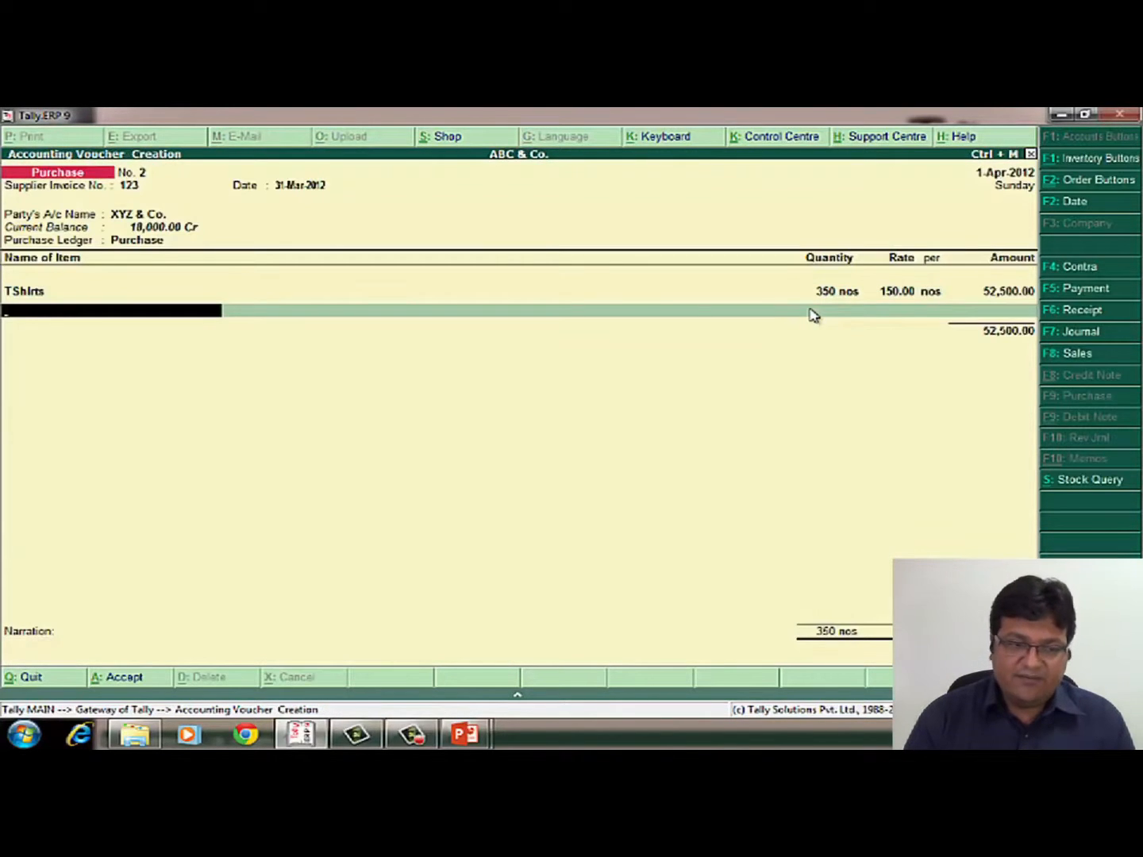
End the item list, allocate the XYZ & Co. bill as New Ref for its full amount, and save the Purchase voucher.
{"action": "key", "text": "Return"}
{"action": "key", "text": "Return"}
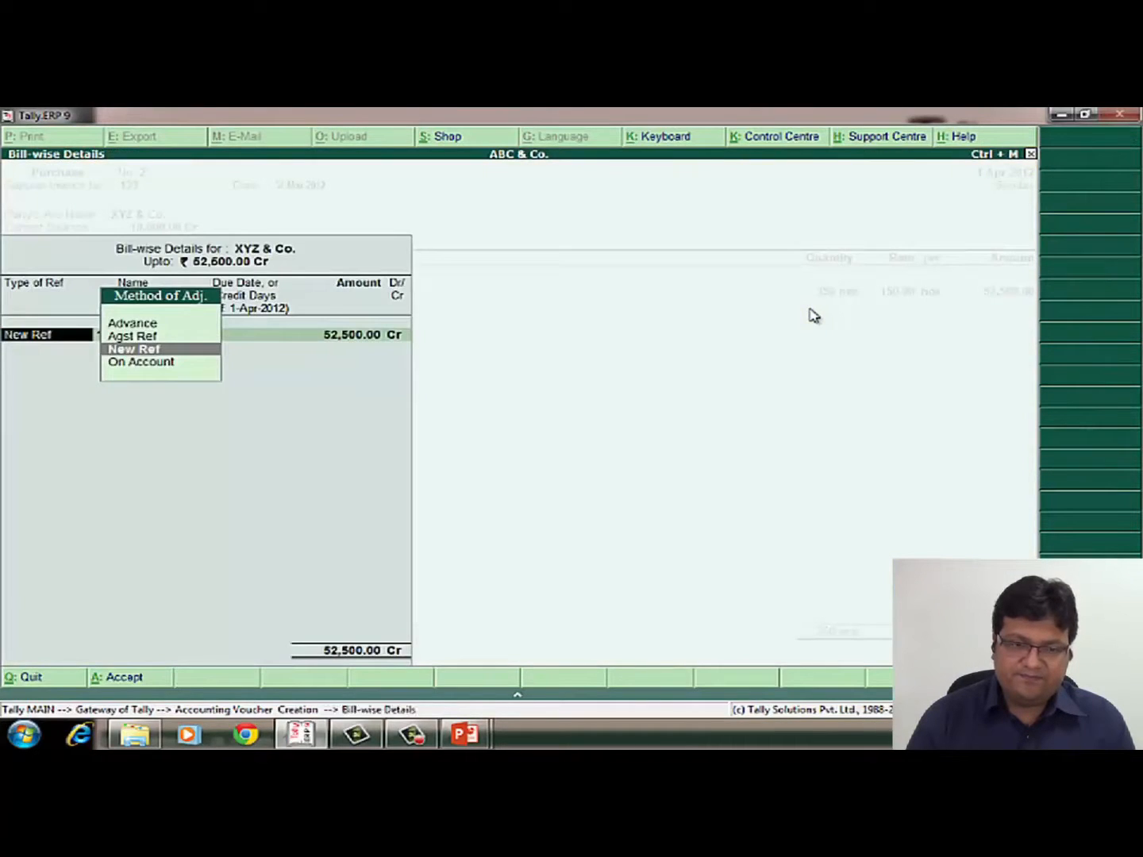
{"action": "key", "text": "Return"}
{"action": "key", "text": "Return"}
{"action": "key", "text": "Return"}
{"action": "key", "text": "Return"}
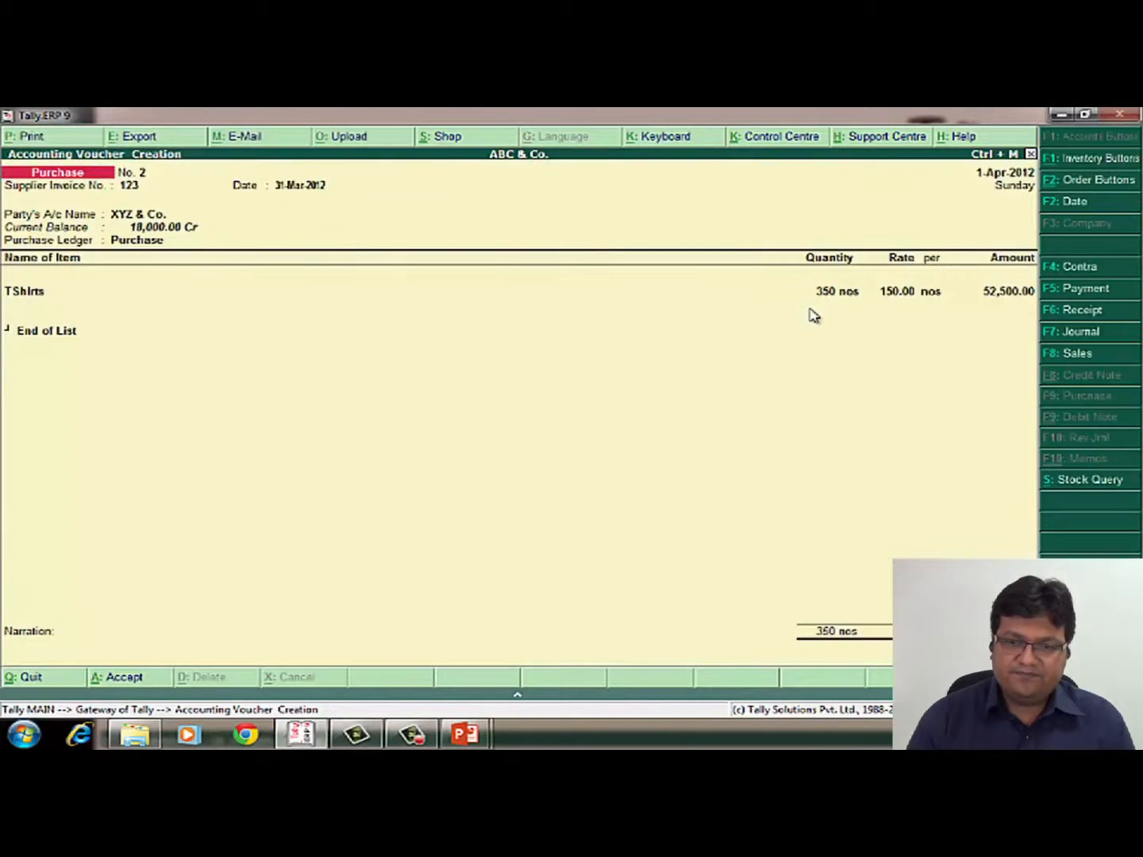
{"action": "key", "text": "ctrl+a"}
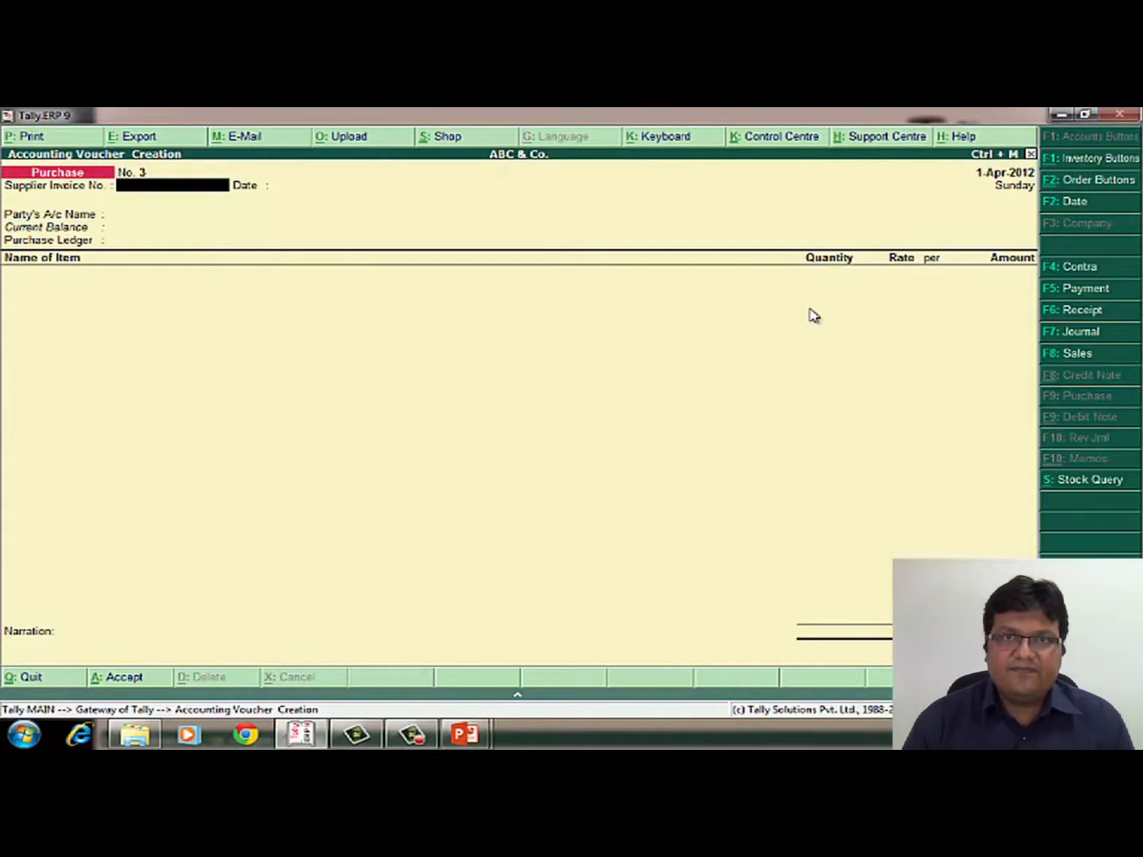
{"action": "key", "text": "alt+Tab"}
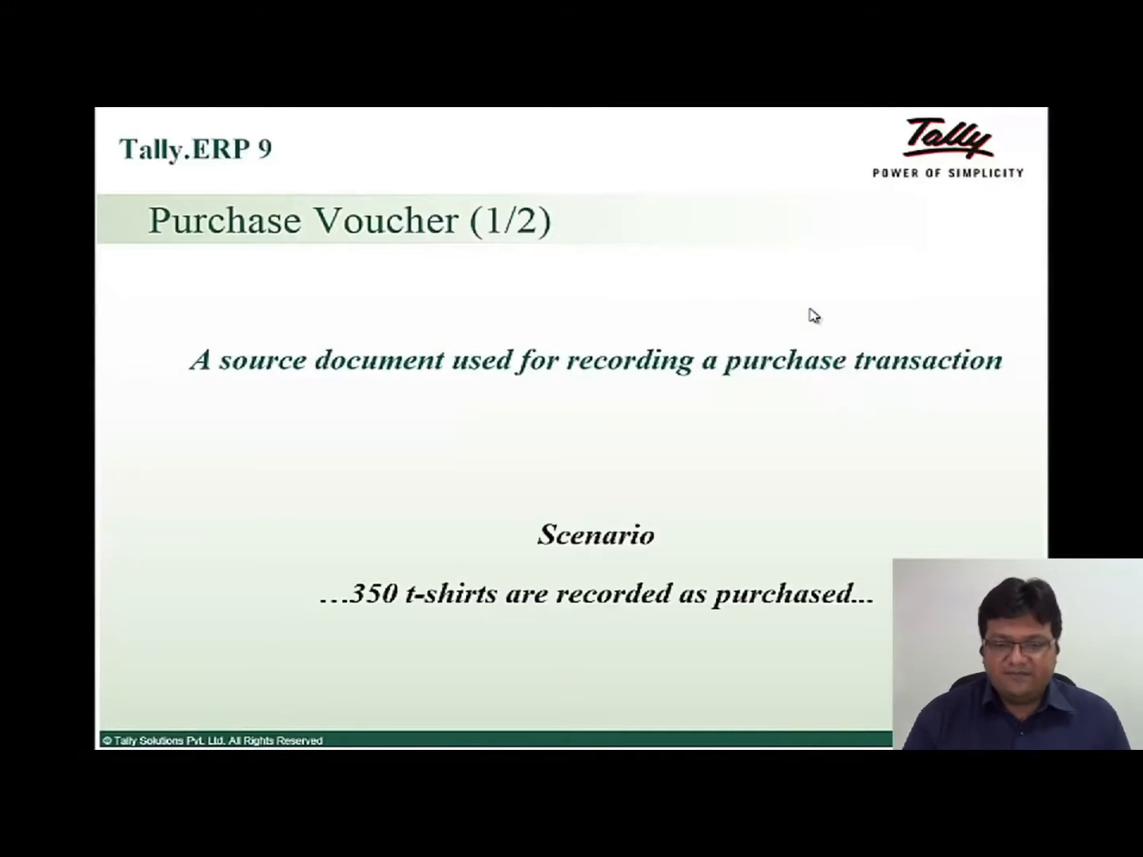
{"action": "key", "text": "Right"}
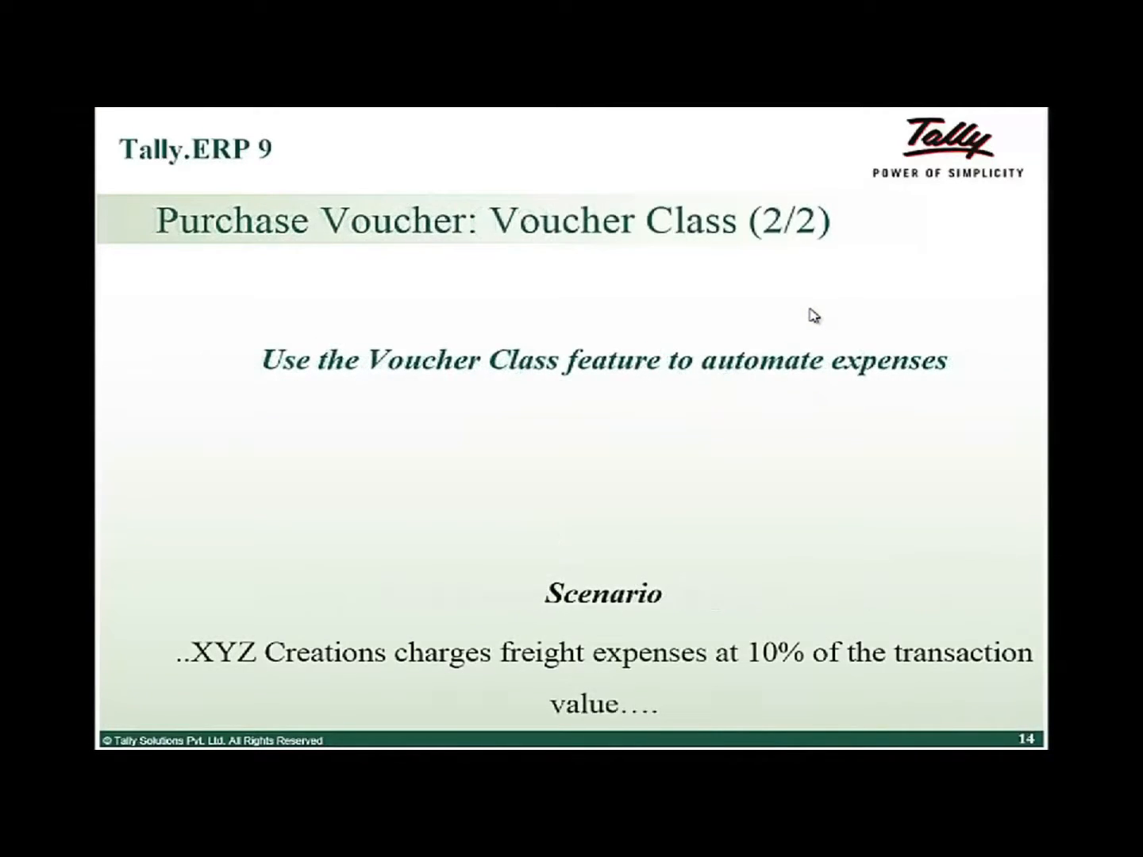
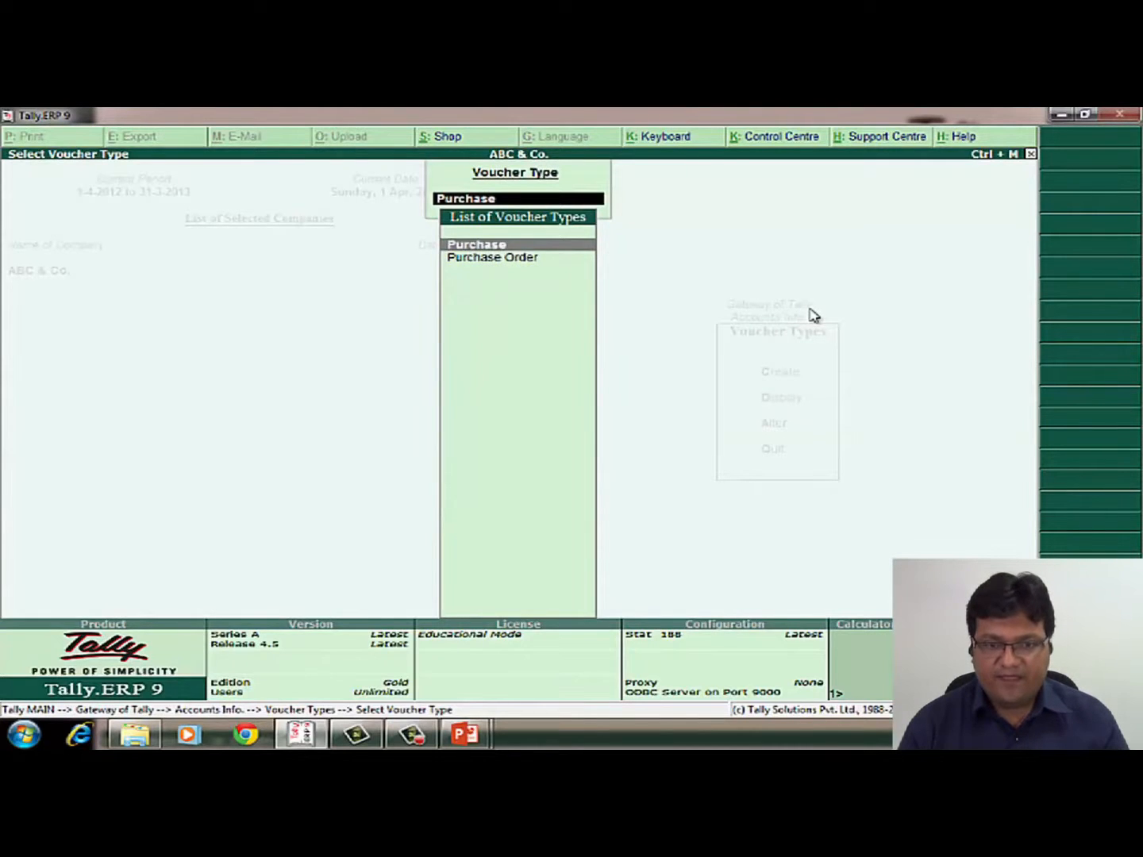
Open the Purchase voucher type for alteration and go to its class names.
{"action": "key", "text": "Return"}
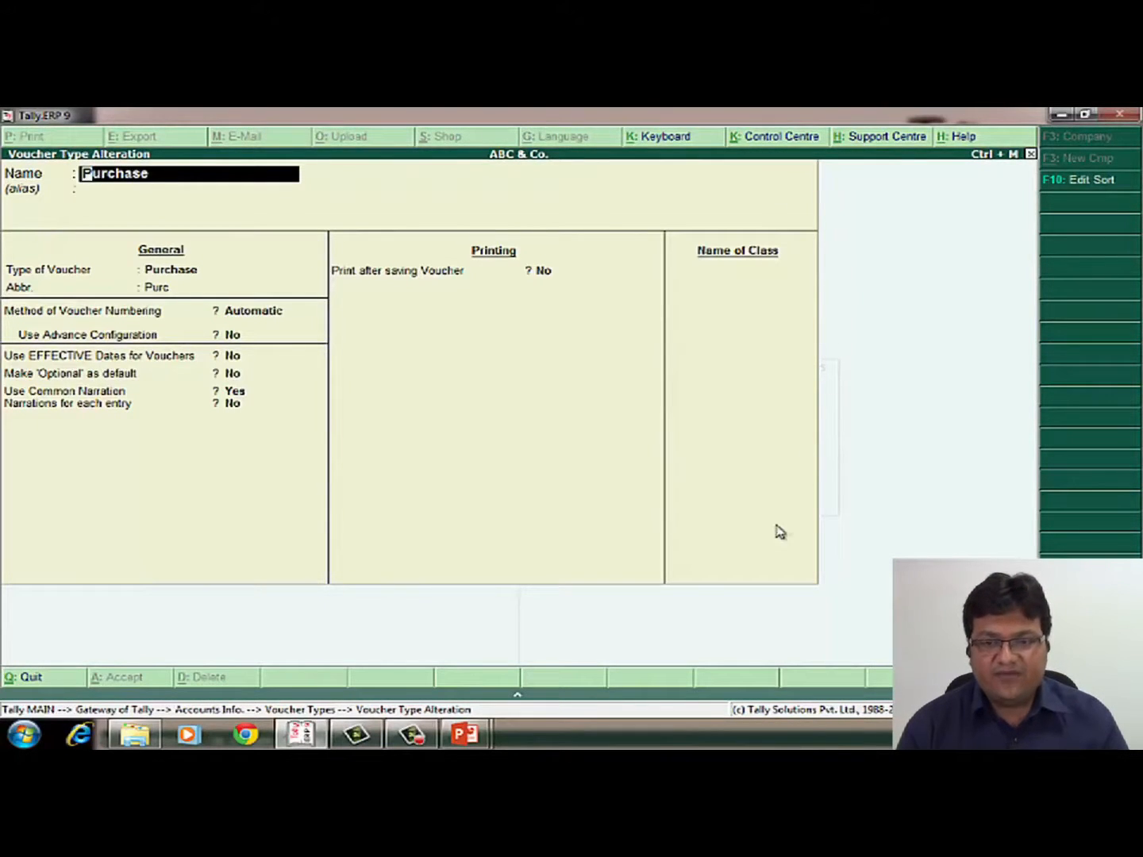
{"action": "left_click", "coordinate": [731, 272]}
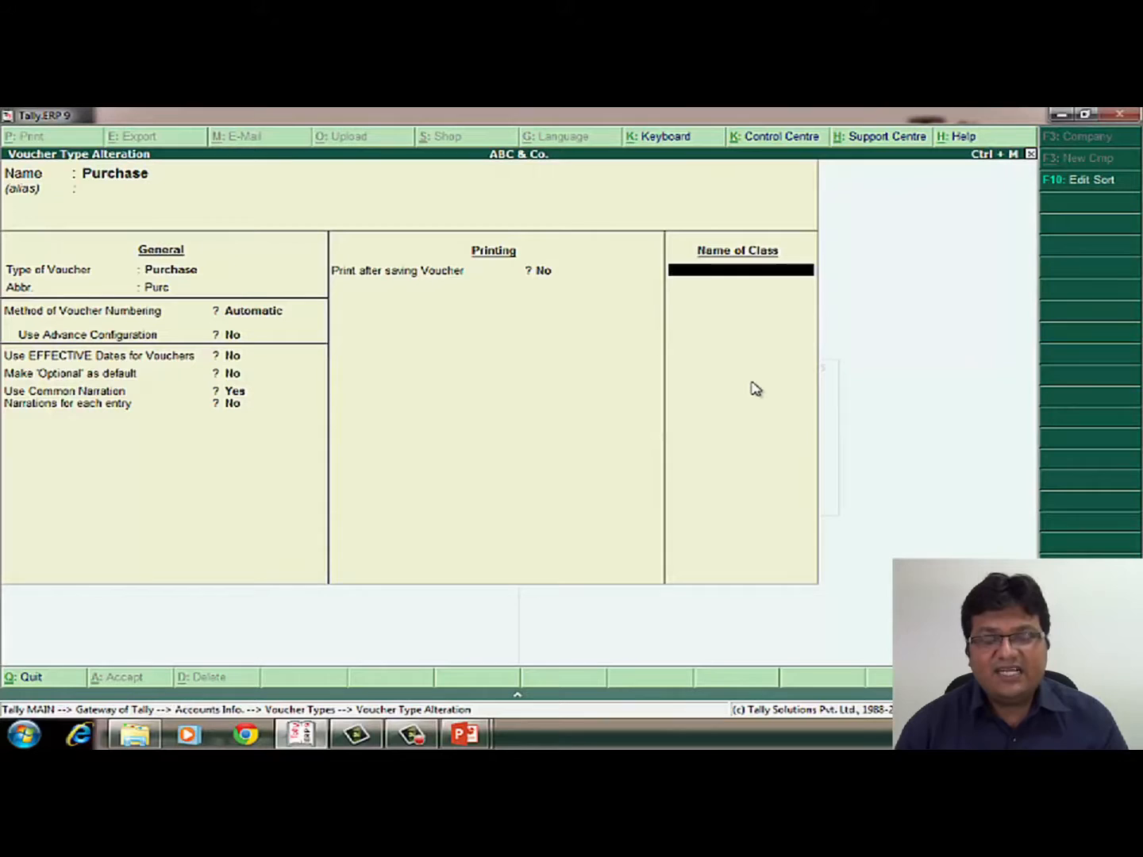
{"action": "type", "text": "Frieght"}
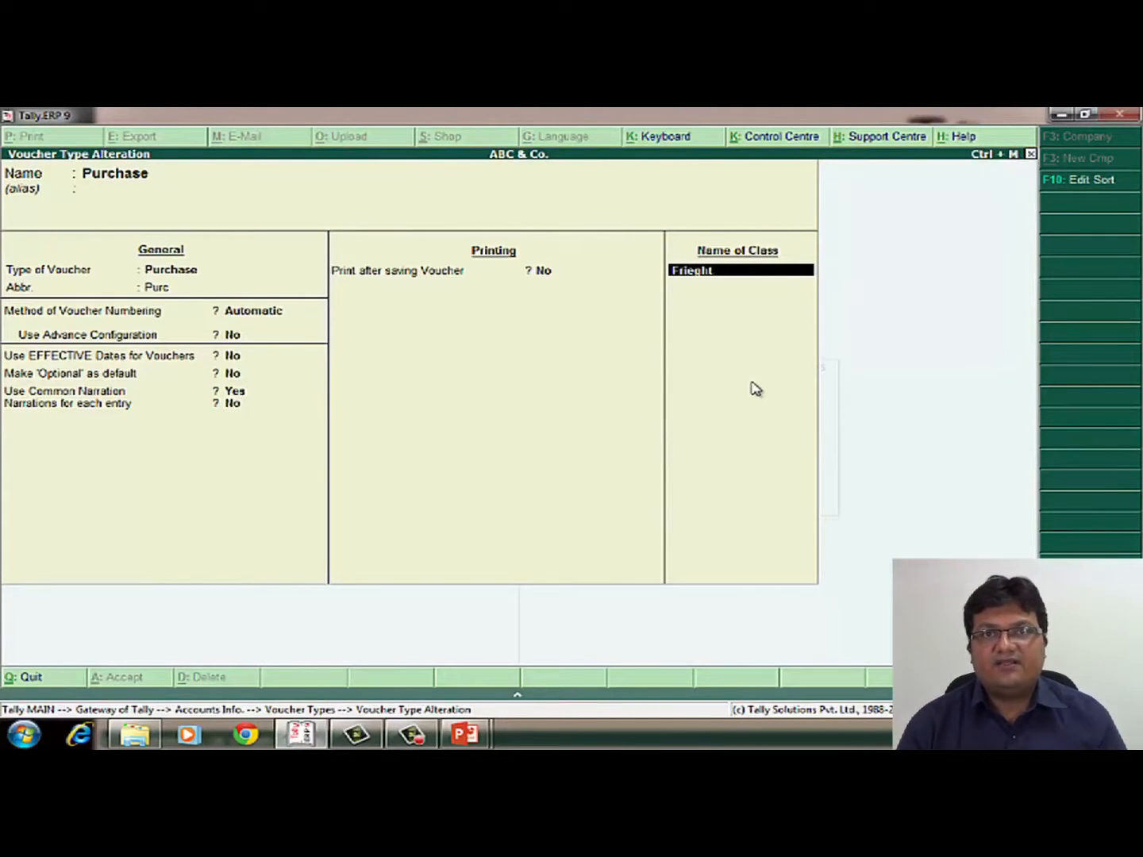
{"action": "key", "text": "BackSpace"}
{"action": "key", "text": "BackSpace"}
{"action": "key", "text": "BackSpace"}
{"action": "key", "text": "BackSpace"}
{"action": "key", "text": "BackSpace"}
{"action": "key", "text": "BackSpace"}
{"action": "key", "text": "BackSpace"}
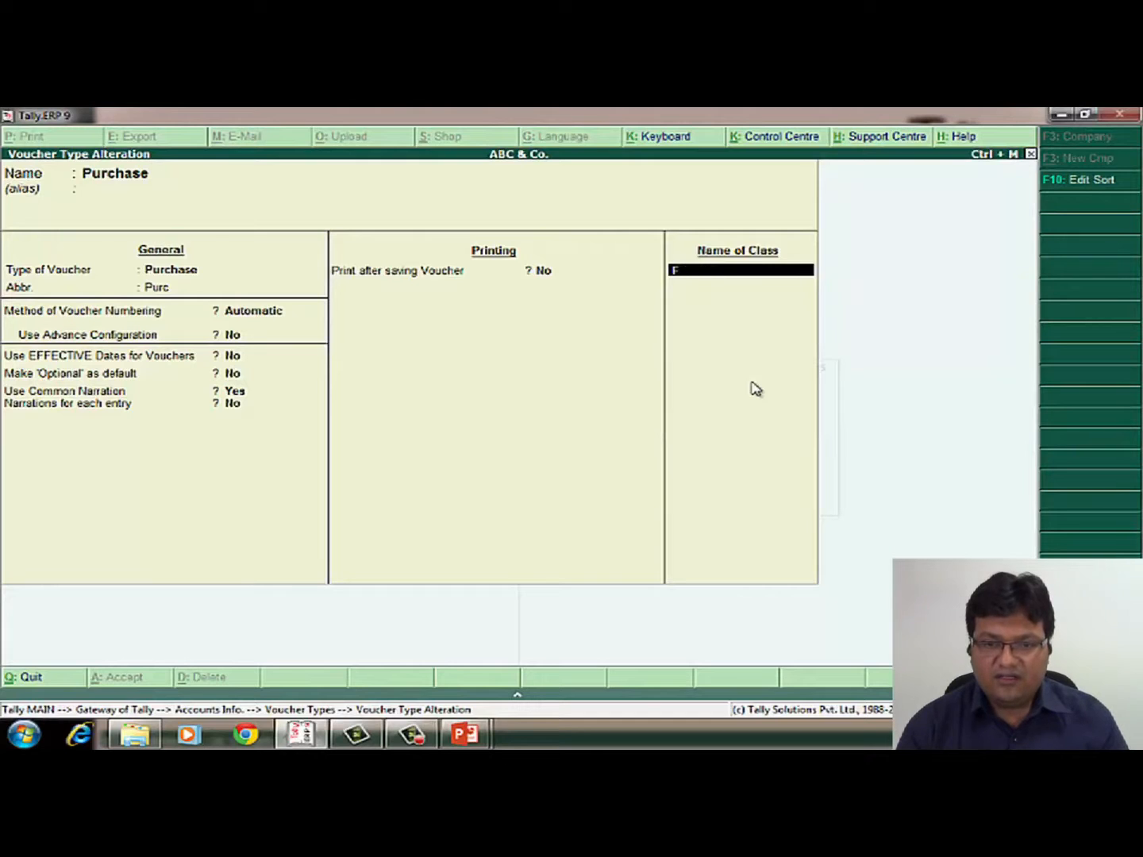
Create a voucher class named With Freight and leave its excluded groups empty.
{"action": "type", "text": "With Freight"}
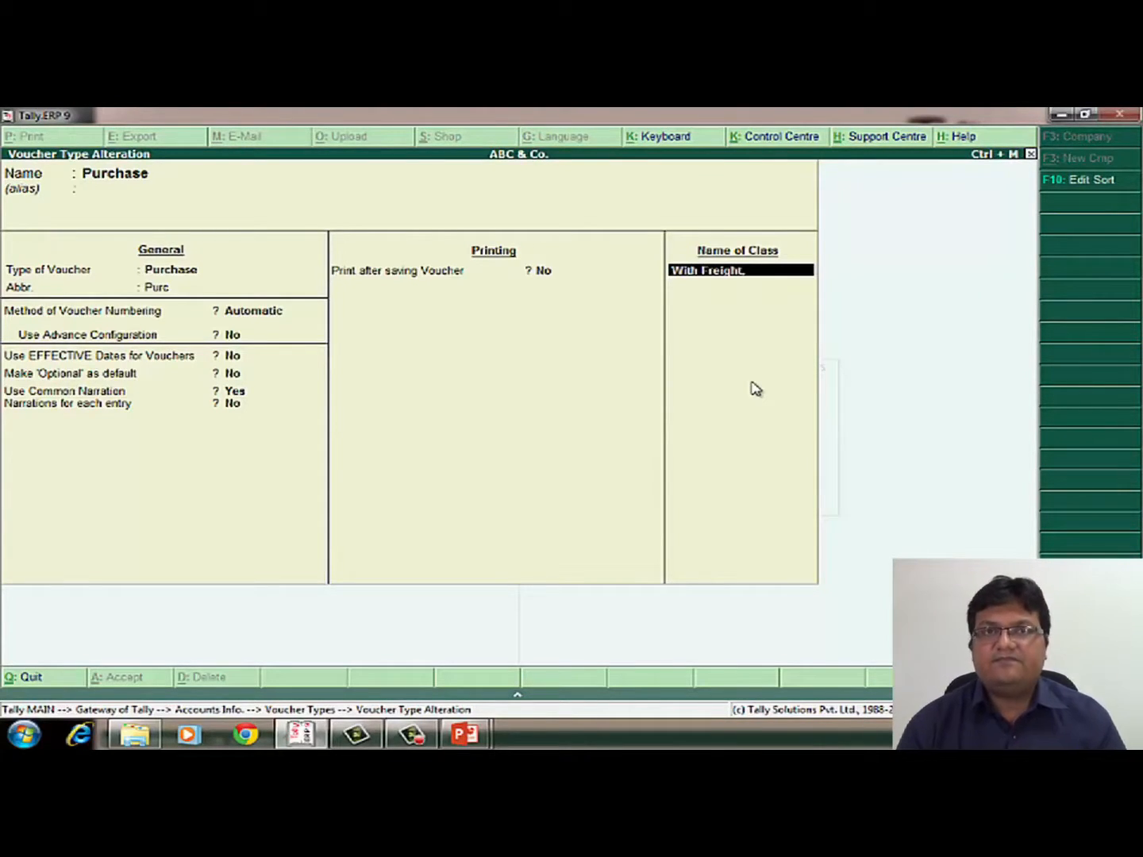
{"action": "key", "text": "Return"}
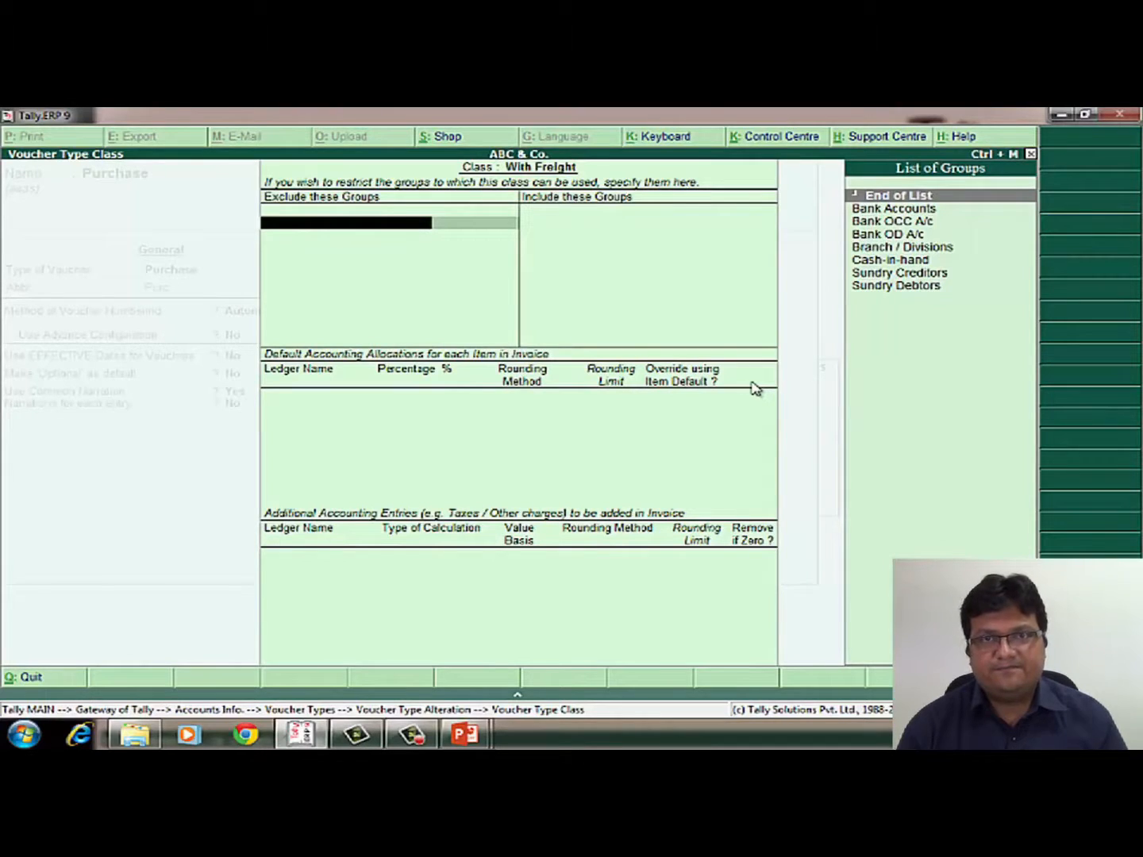
{"action": "key", "text": "Return"}
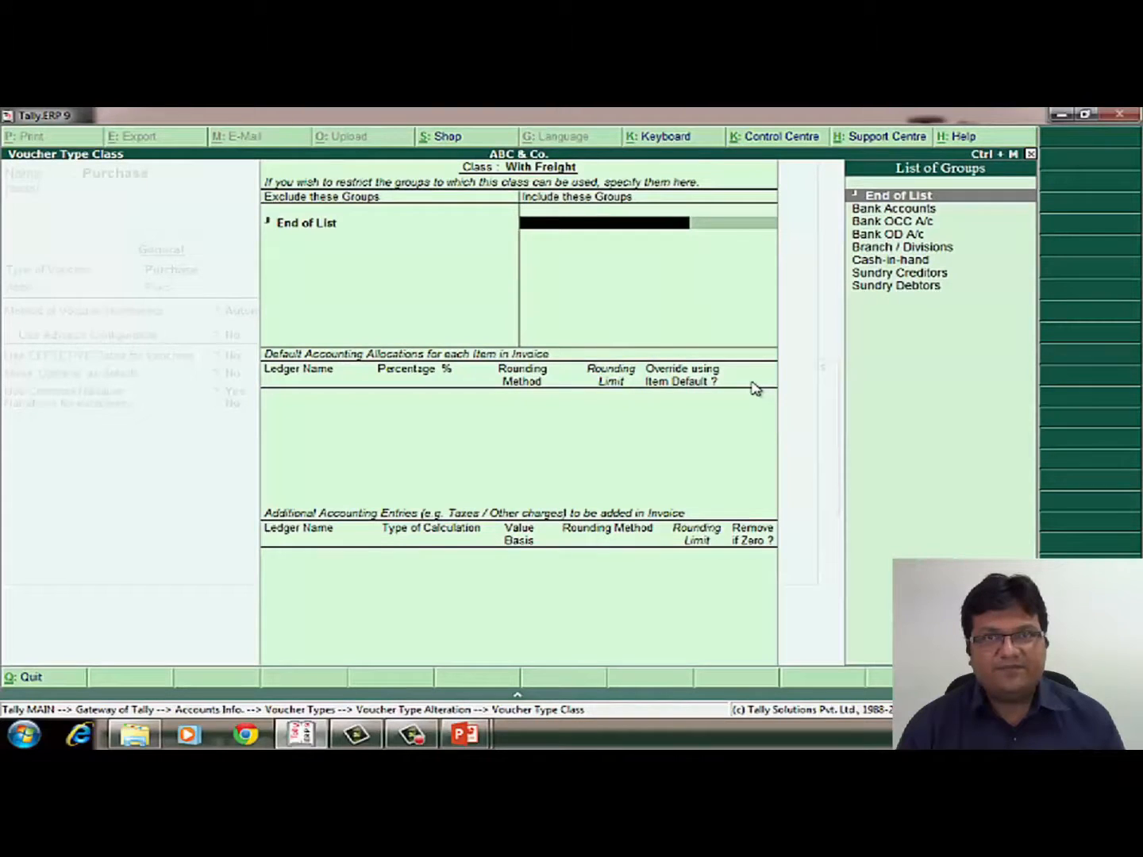
Go through the groups that can be included in the With Freight class.
{"action": "key", "text": "Down"}
{"action": "key", "text": "Down"}
{"action": "key", "text": "Down"}
{"action": "key", "text": "Down"}
{"action": "key", "text": "Down"}
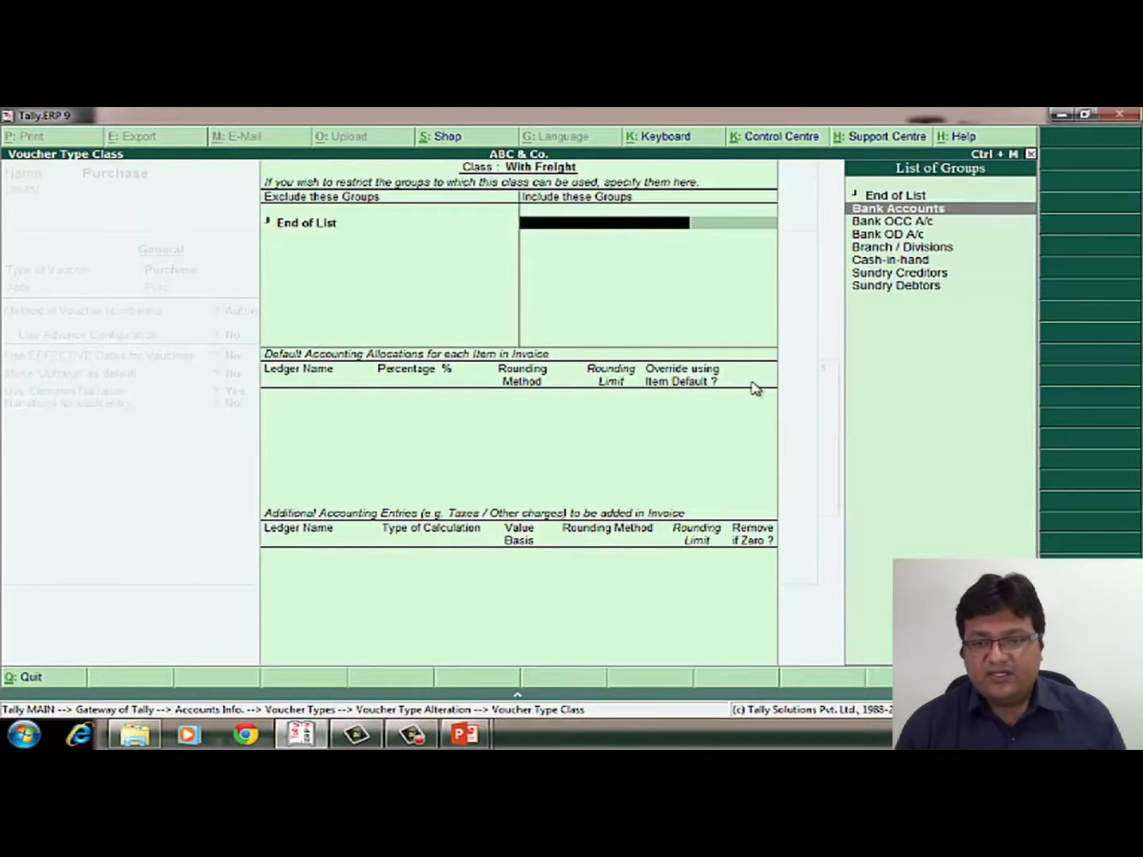
{"action": "key", "text": "Down"}
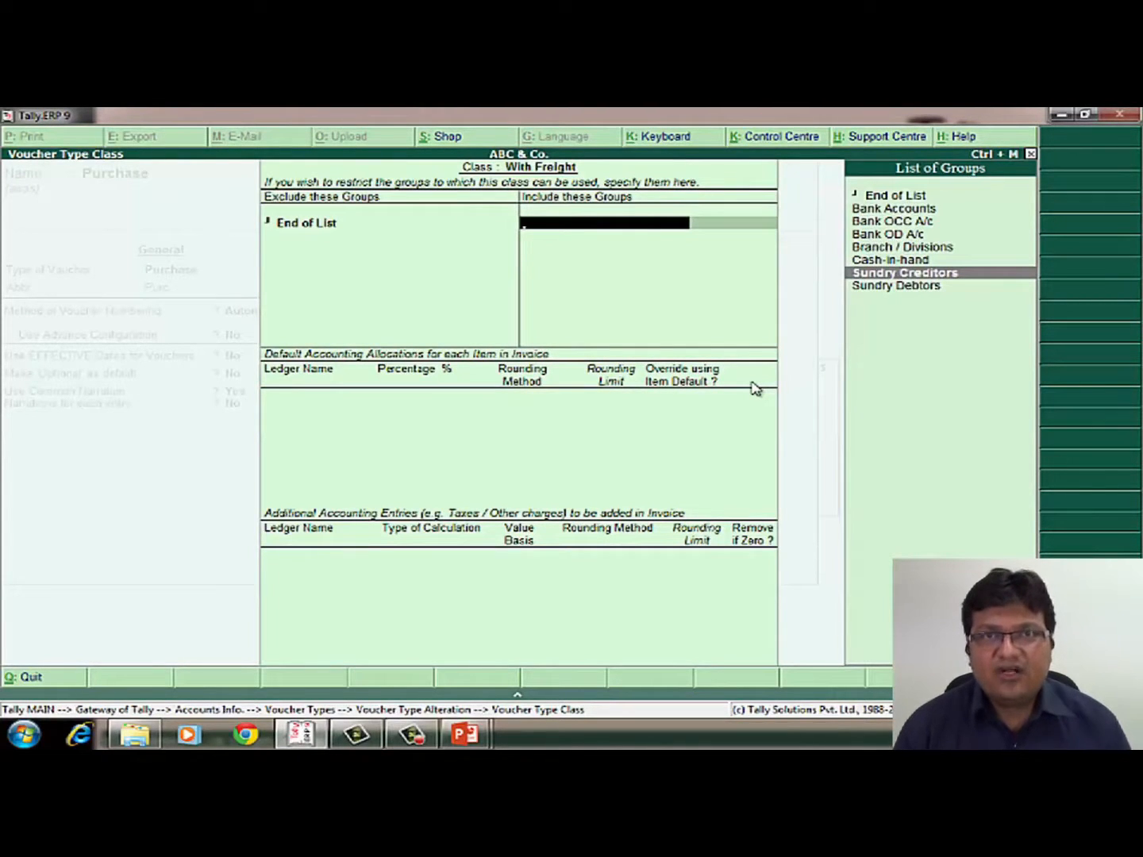
{"action": "key", "text": "Up"}
{"action": "key", "text": "Up"}
{"action": "key", "text": "Up"}
{"action": "key", "text": "Up"}
{"action": "key", "text": "Up"}
{"action": "key", "text": "Up"}
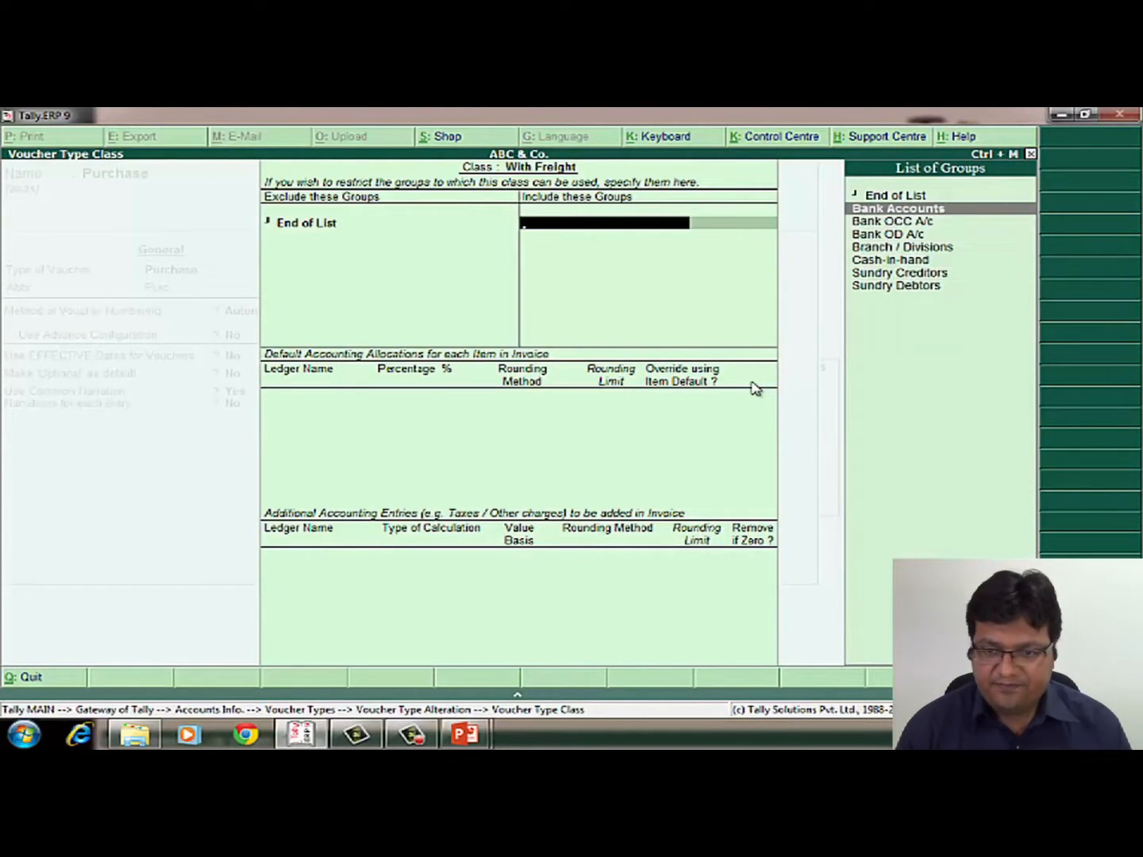
Leave the included groups empty and allocate invoice items 100% to the Purchase ledger without overriding by item default.
{"action": "key", "text": "Return"}
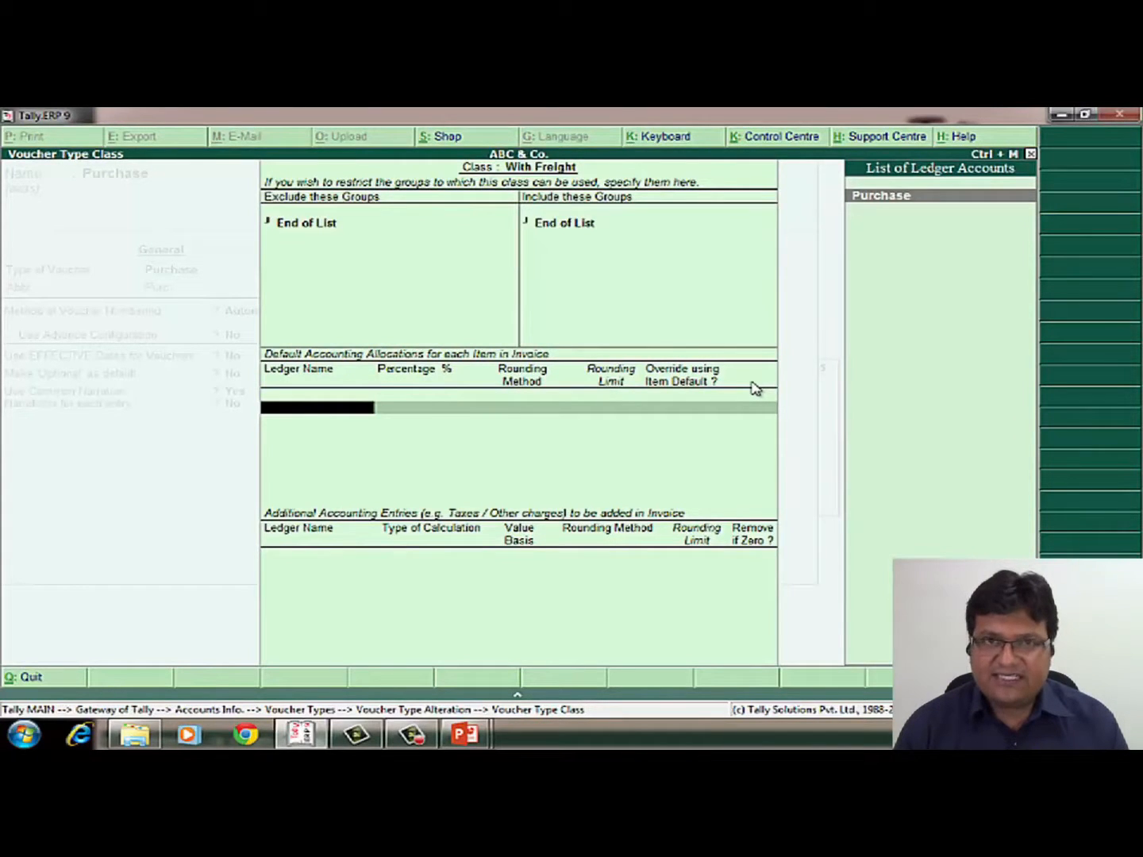
{"action": "key", "text": "Return"}
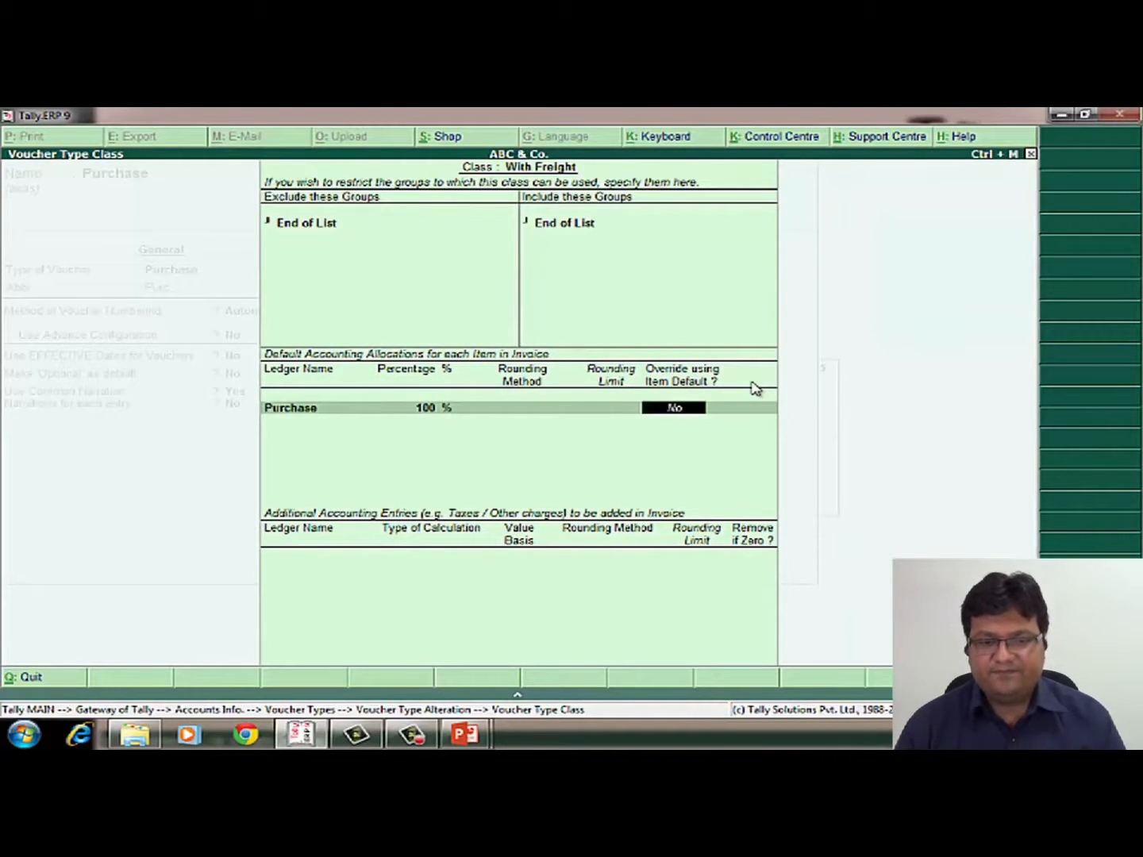
{"action": "key", "text": "Return"}
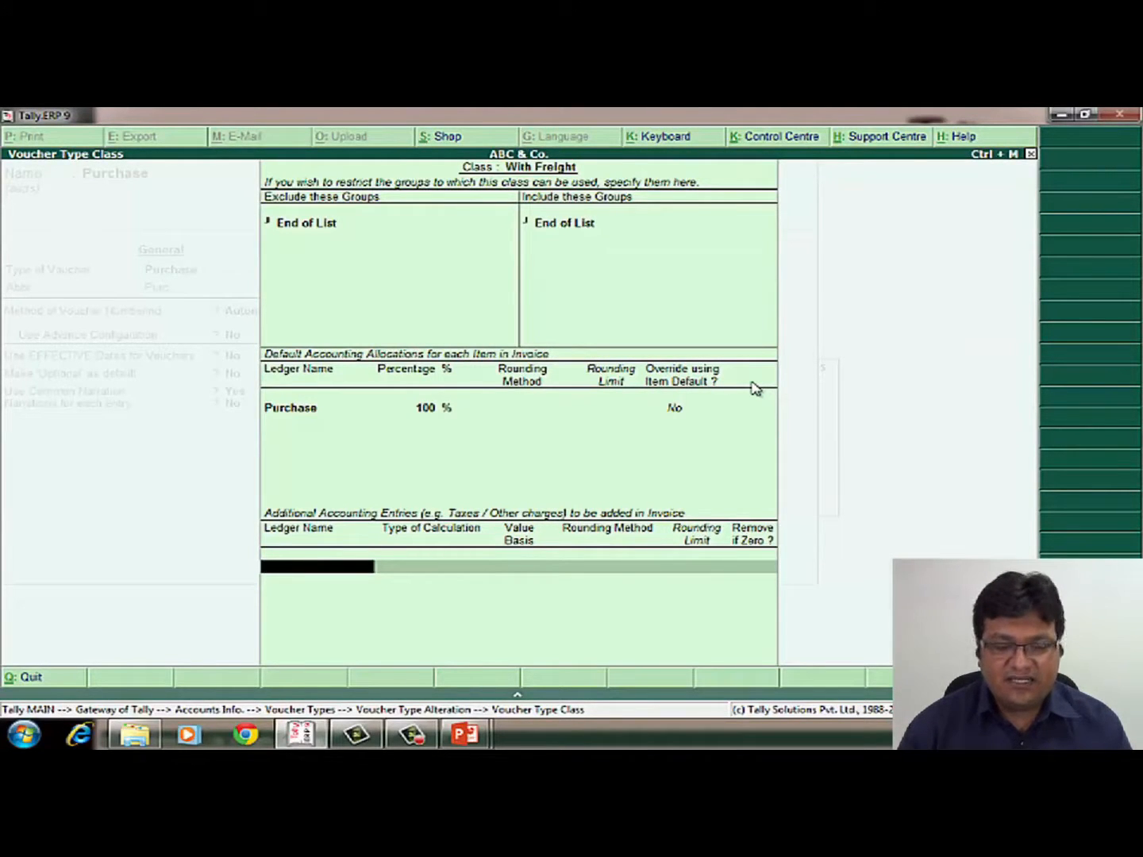
Add the Freight ledger to the class's additional accounting entries, with On Total Sales as its type of calculation.
{"action": "type", "text": "Fre"}
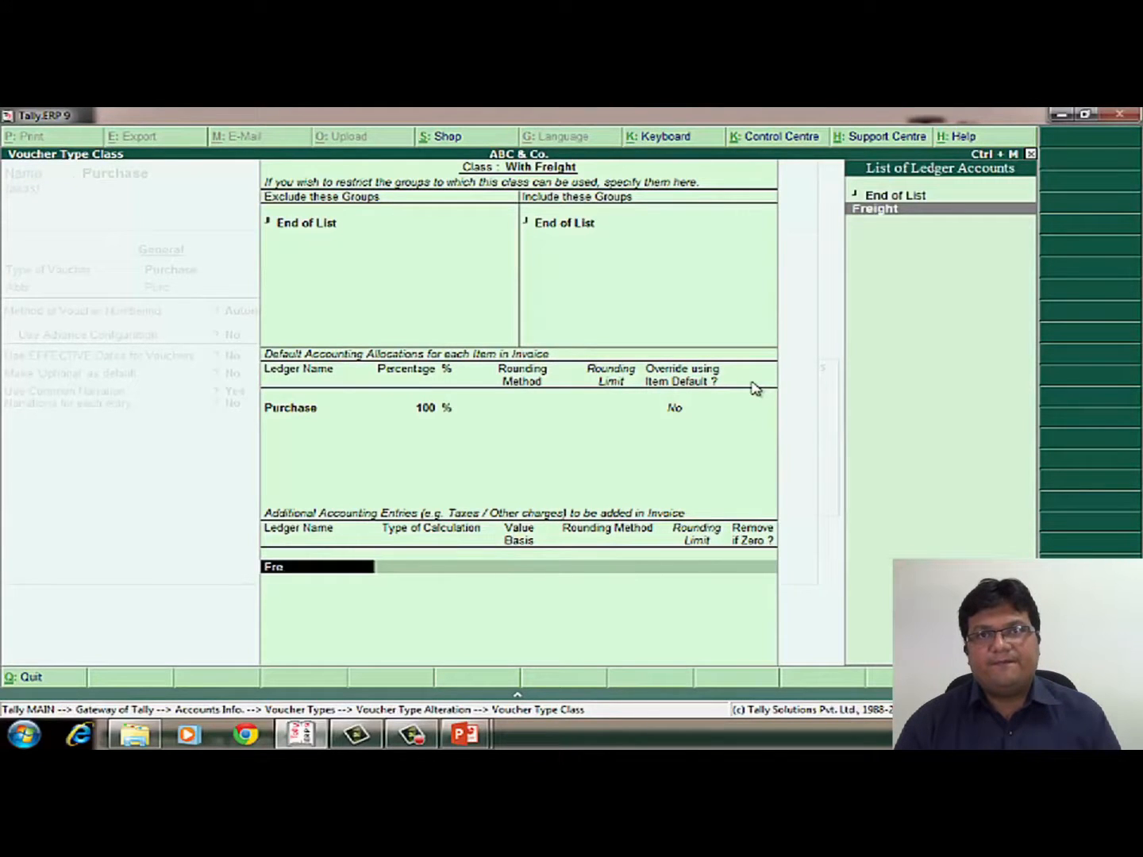
{"action": "key", "text": "Return"}
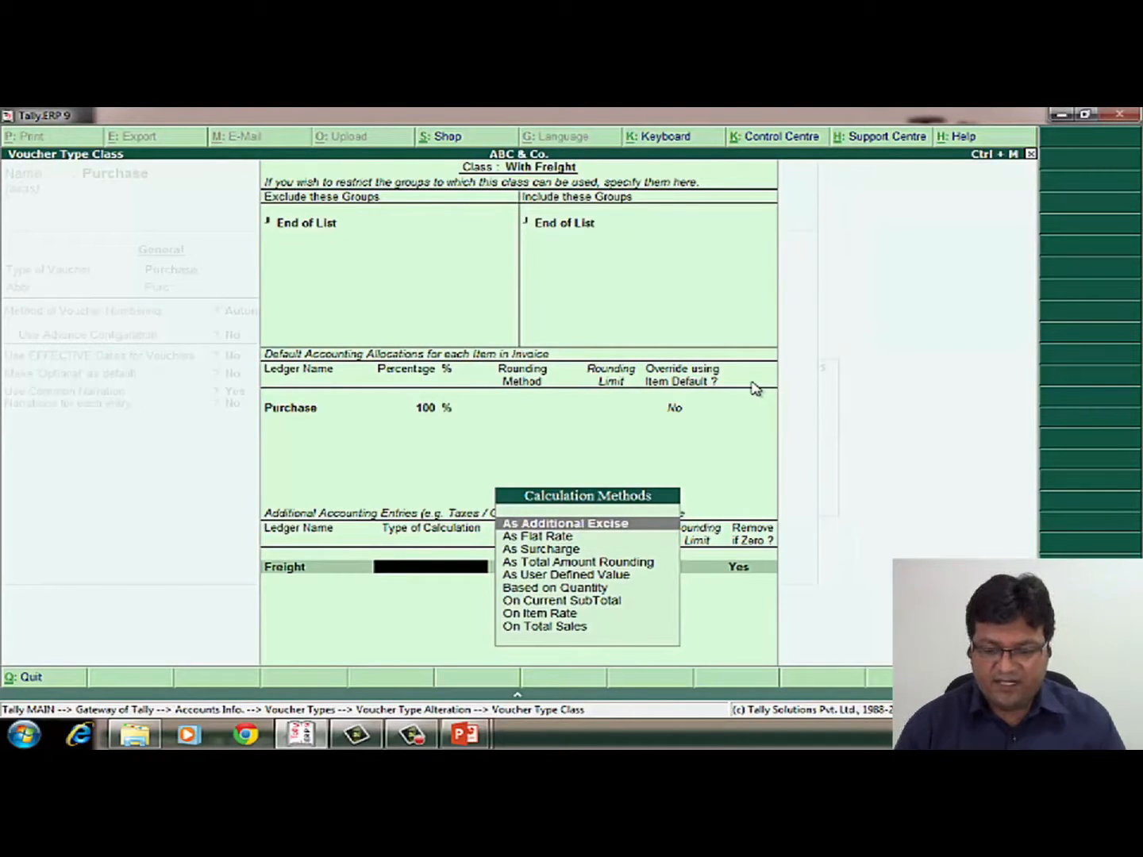
{"action": "key", "text": "Down"}
{"action": "key", "text": "Down"}
{"action": "key", "text": "Down"}
{"action": "key", "text": "Down"}
{"action": "key", "text": "Down"}
{"action": "key", "text": "Down"}
{"action": "key", "text": "Down"}
{"action": "key", "text": "Down"}
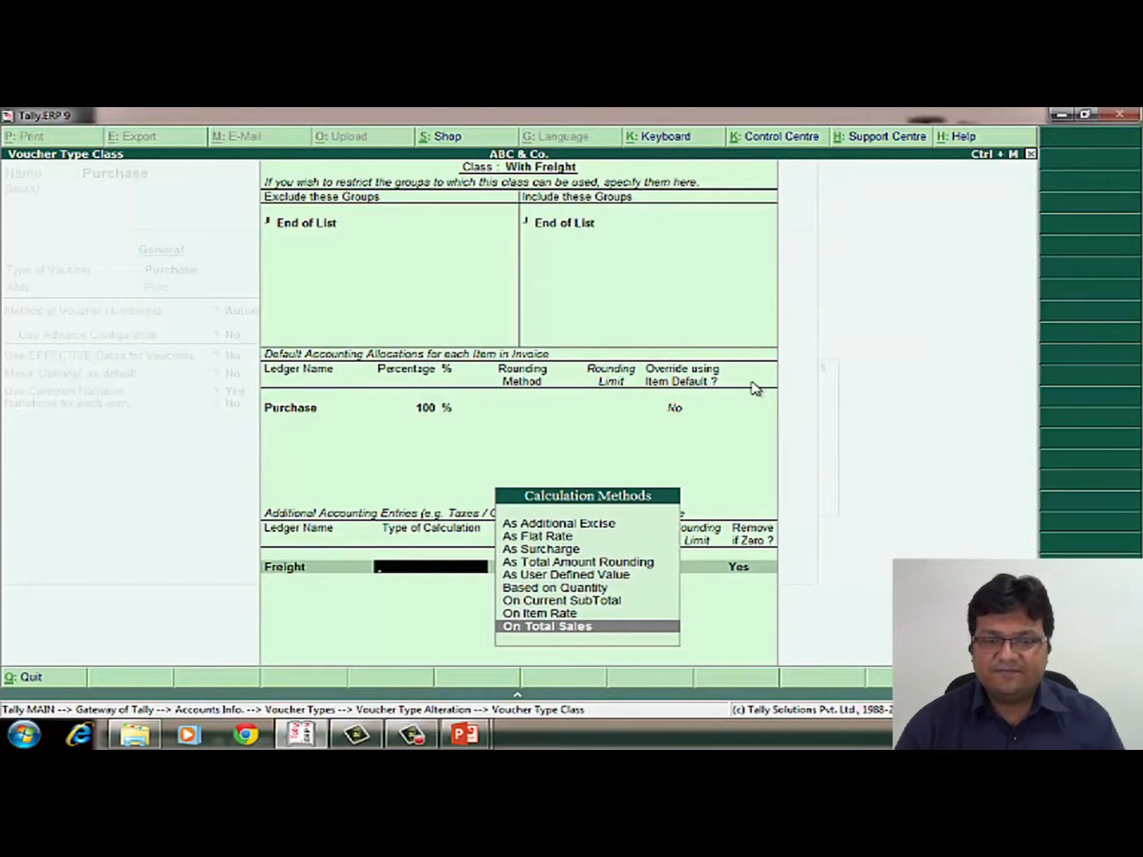
{"action": "key", "text": "Return"}
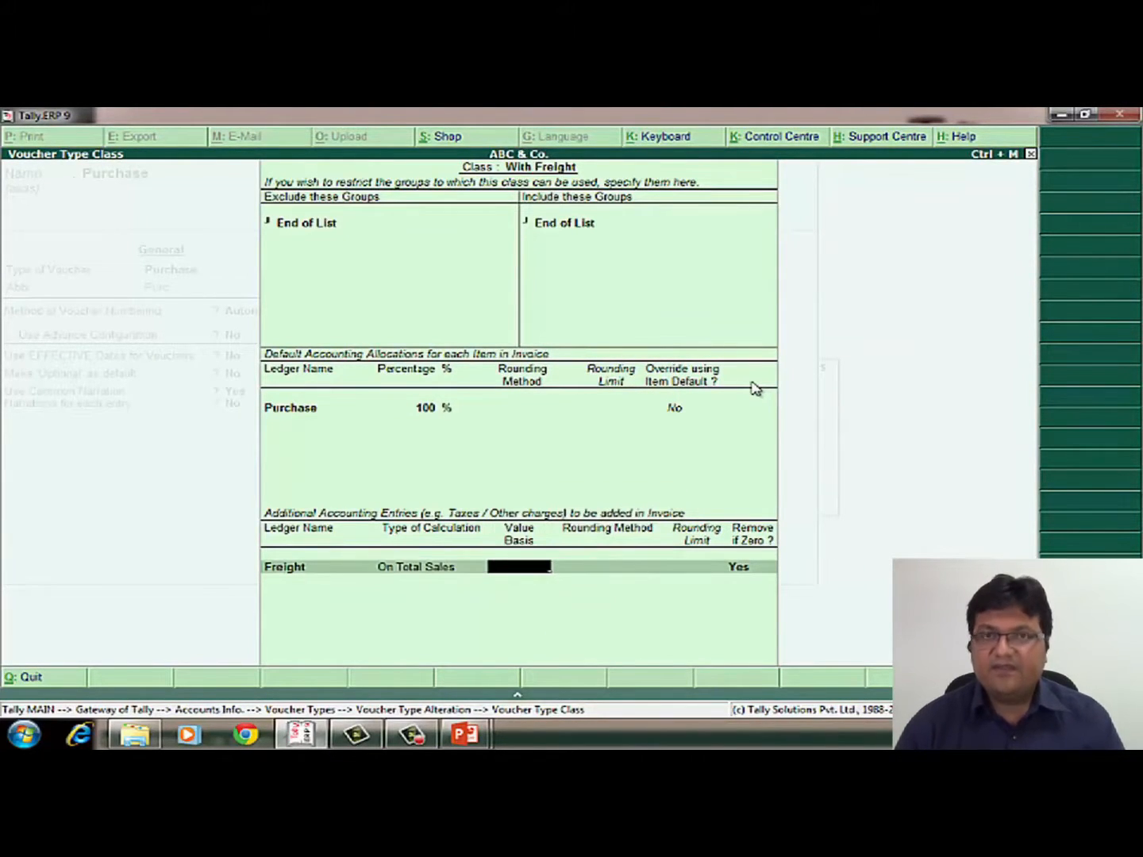
Set the Freight entry's value basis to 10%, with rounding method Not Applicable and Remove if Zero set to Yes.
{"action": "type", "text": "10"}
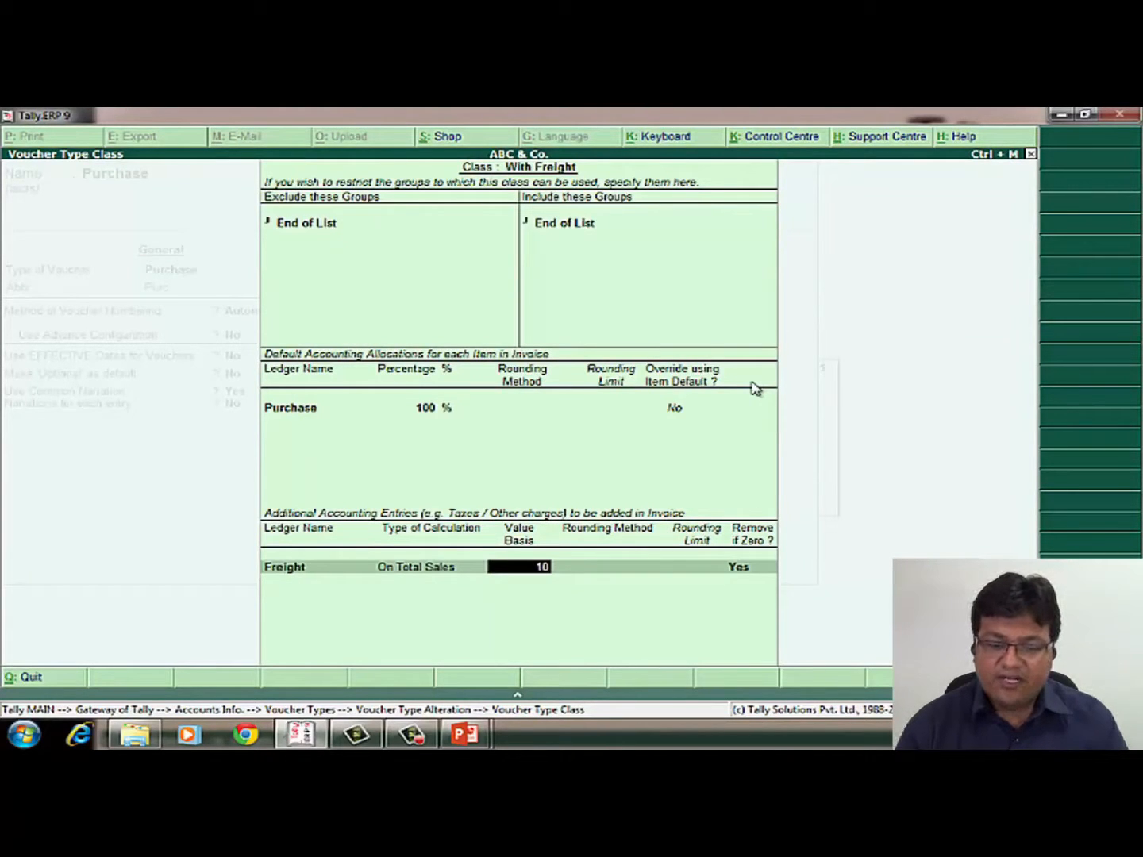
{"action": "type", "text": "%"}
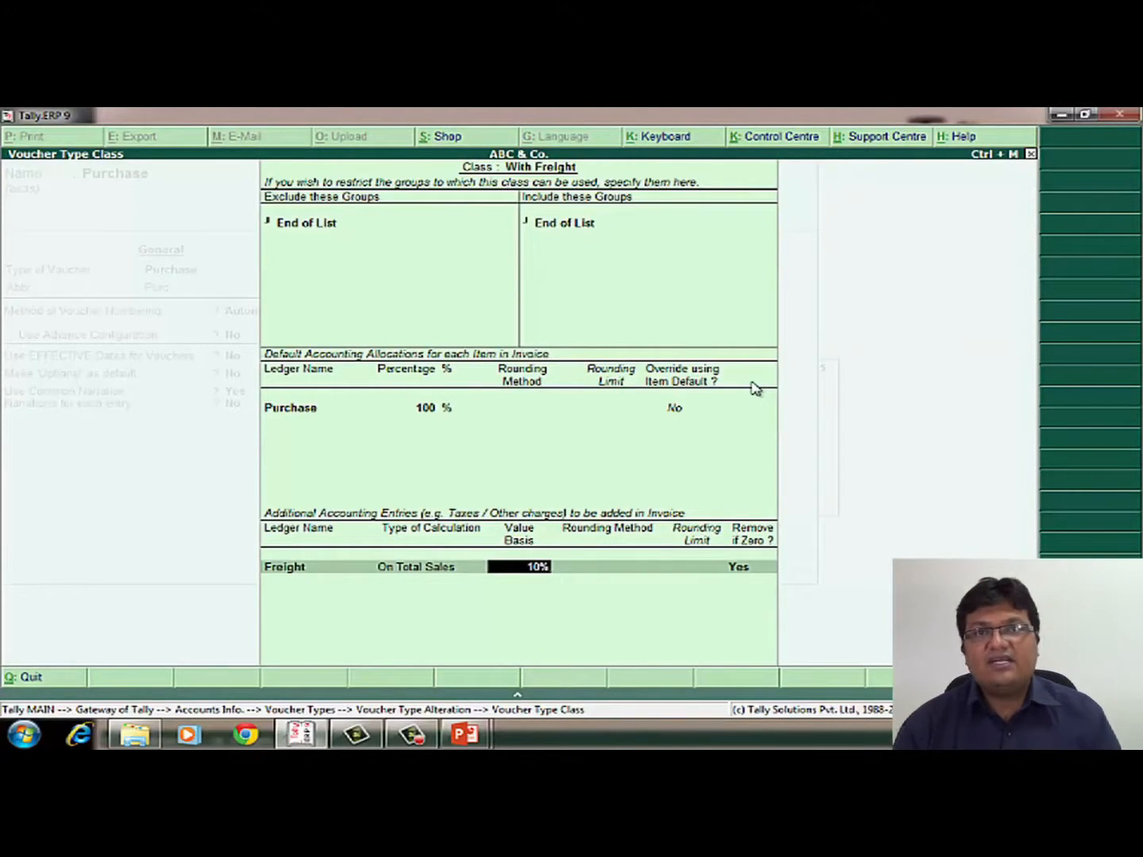
{"action": "key", "text": "Return"}
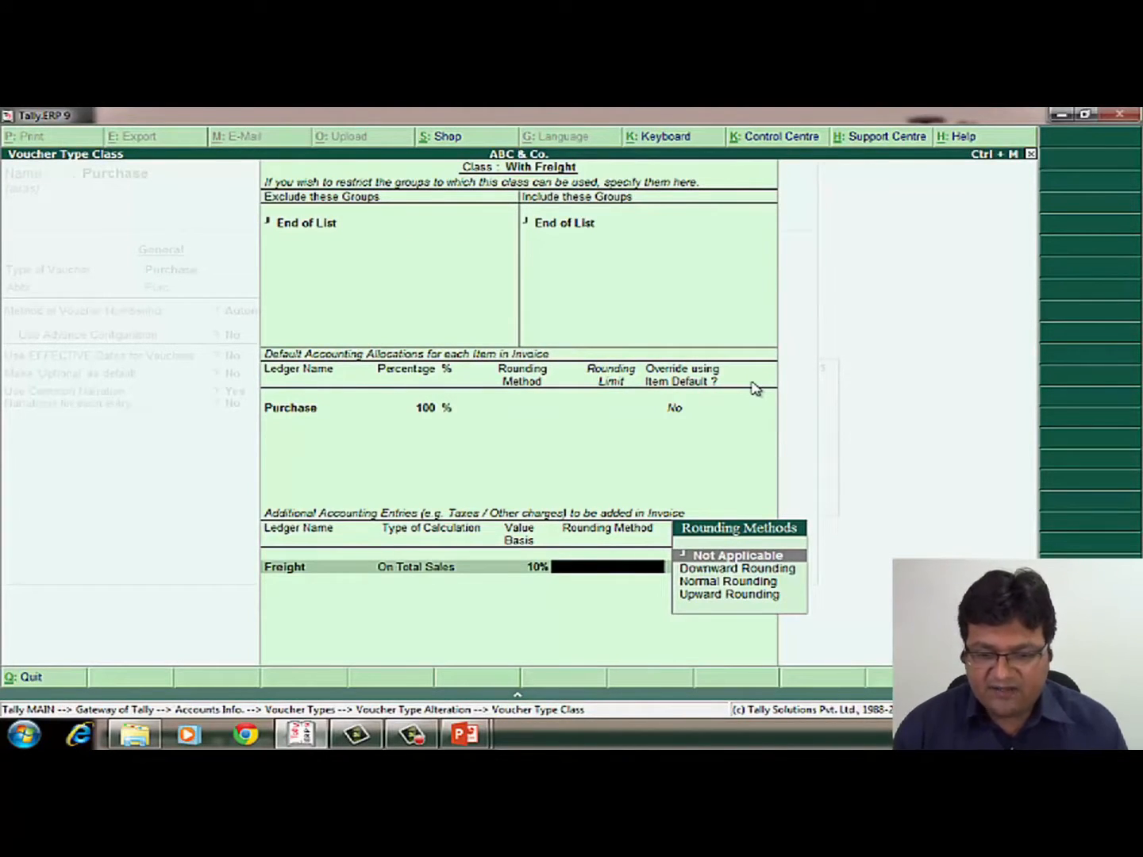
{"action": "key", "text": "Return"}
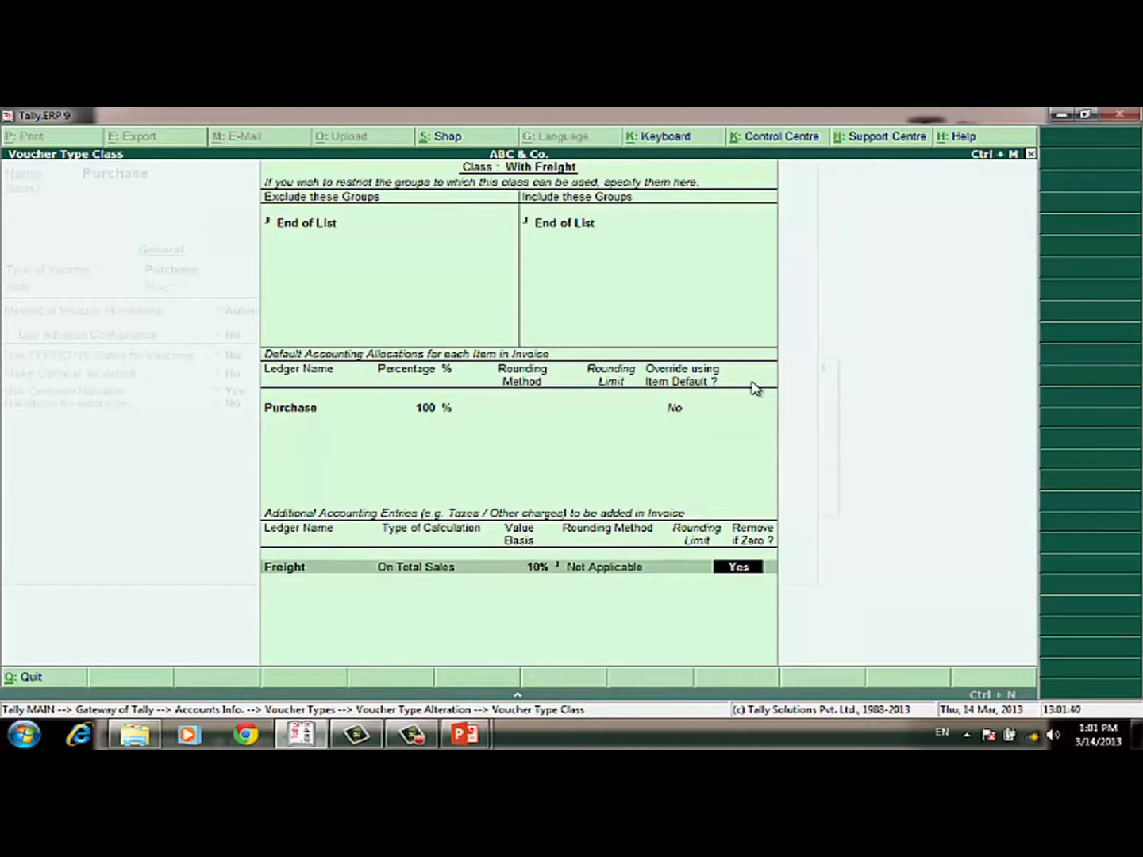
{"action": "key", "text": "Return"}
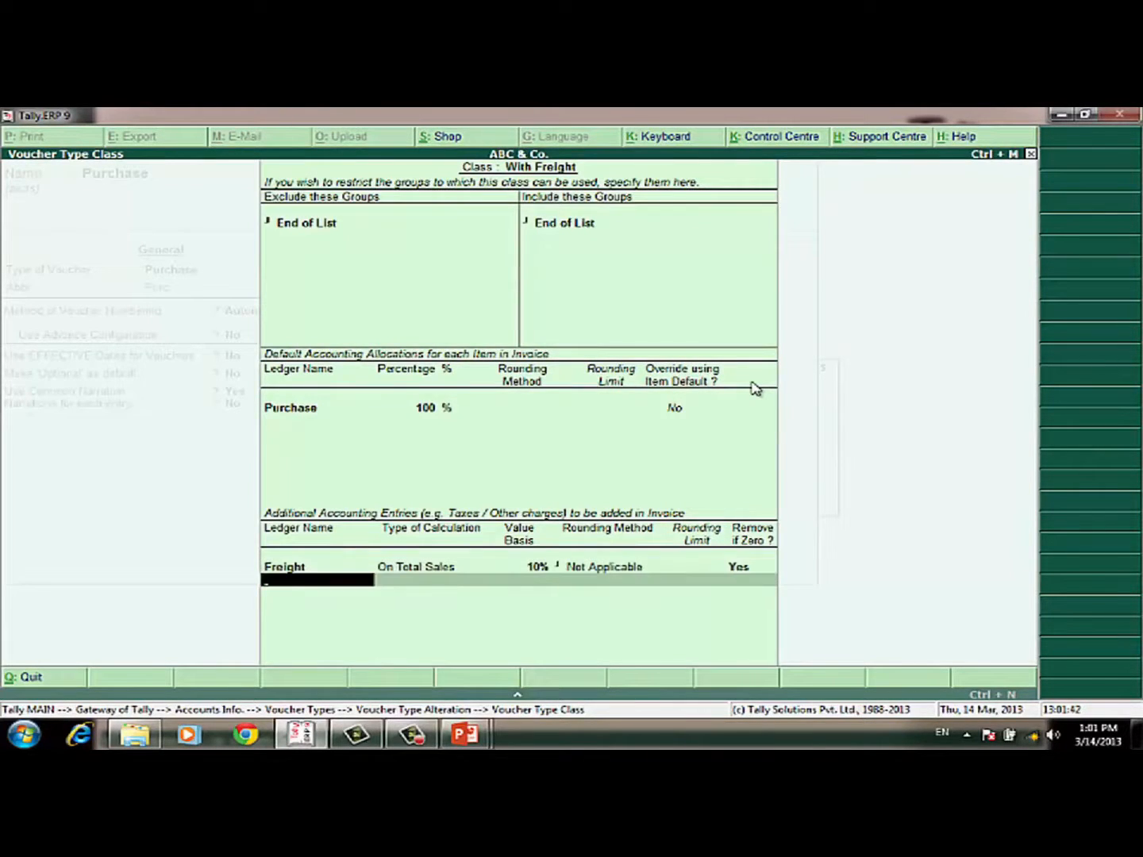
Finish the With Freight class, save the Purchase voucher type and return to the Gateway of Tally.
{"action": "key", "text": "Return"}
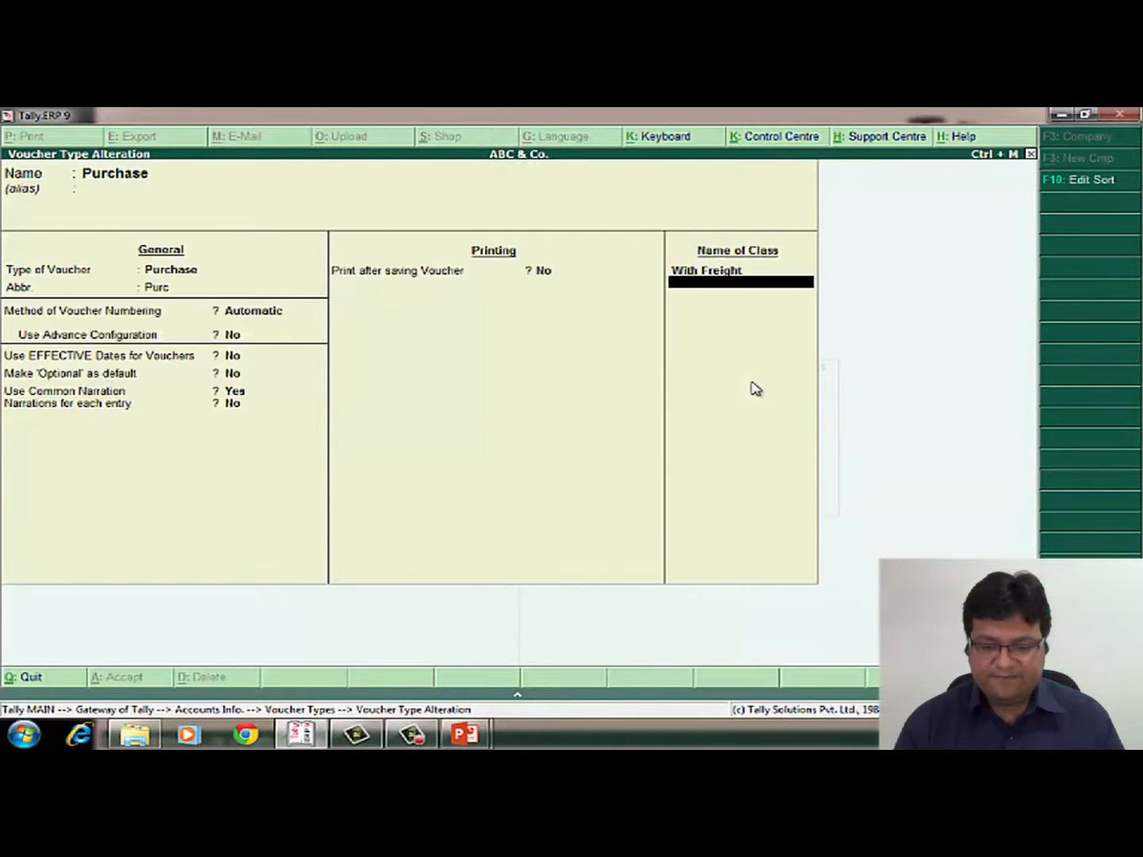
{"action": "key", "text": "Return"}
{"action": "key", "text": "Return"}
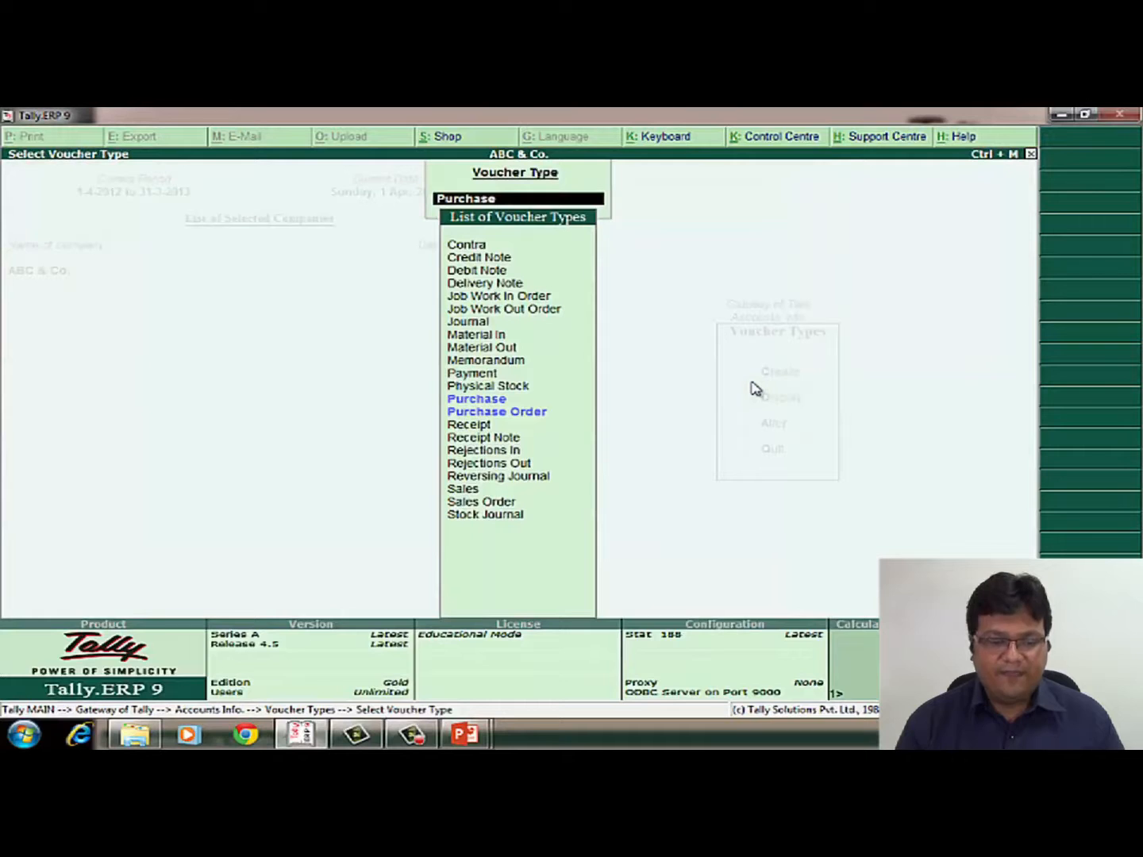
{"action": "key", "text": "Escape"}
{"action": "key", "text": "Escape"}
{"action": "key", "text": "Escape"}
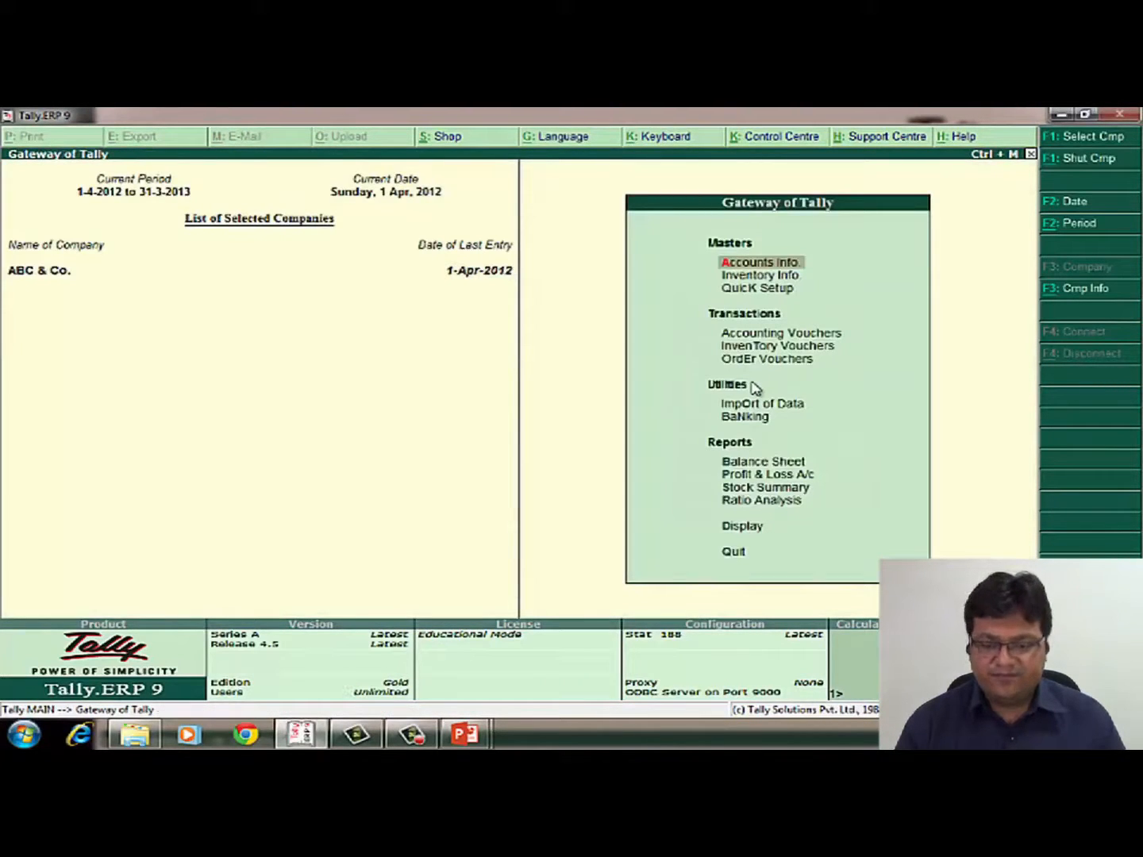
Open a new Purchase accounting voucher with its voucher class set to Not Applicable.
{"action": "key", "text": "Down"}
{"action": "key", "text": "Down"}
{"action": "key", "text": "Down"}
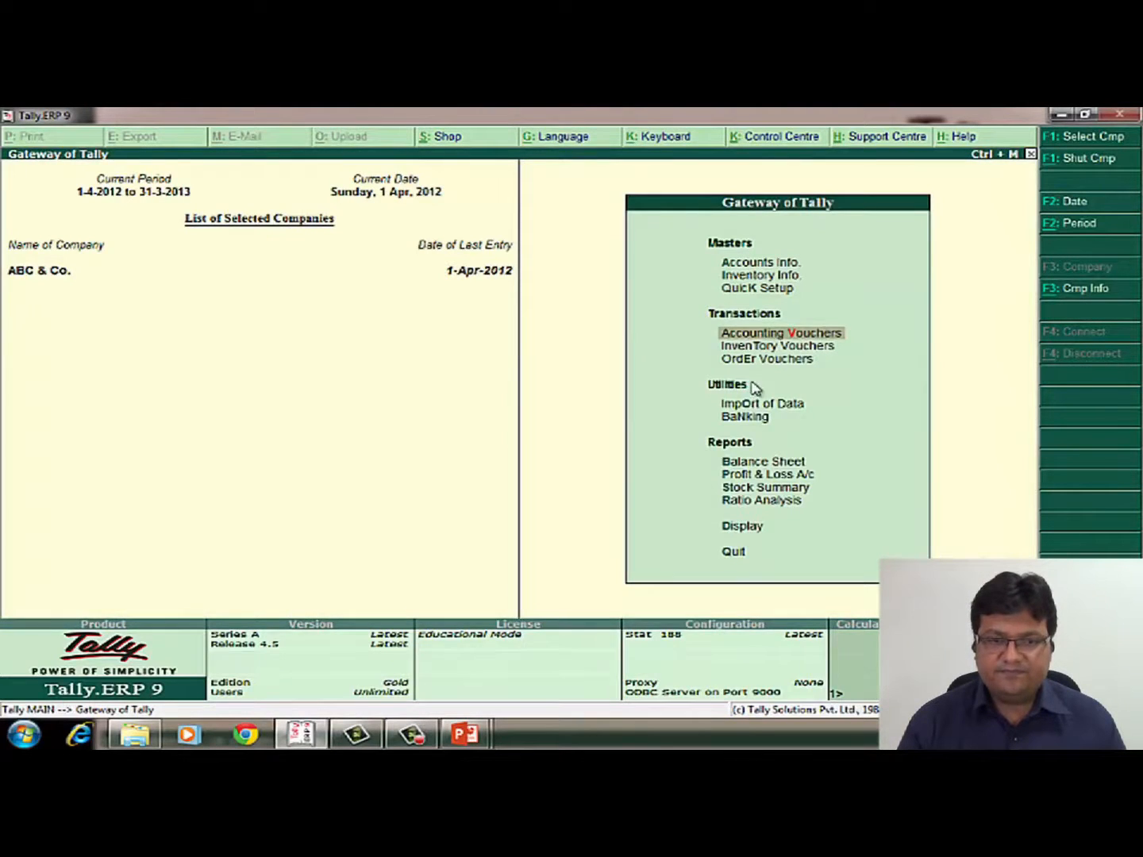
{"action": "key", "text": "Return"}
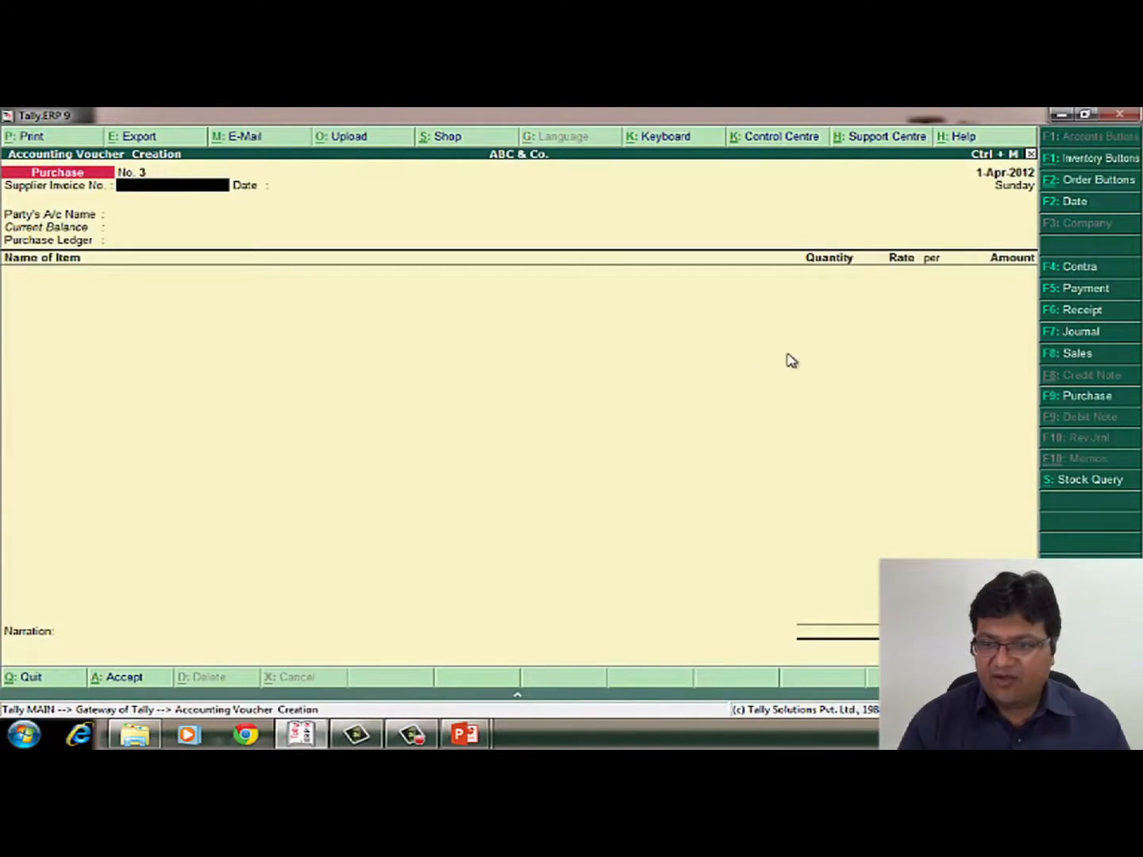
{"action": "left_click", "coordinate": [1072, 401]}
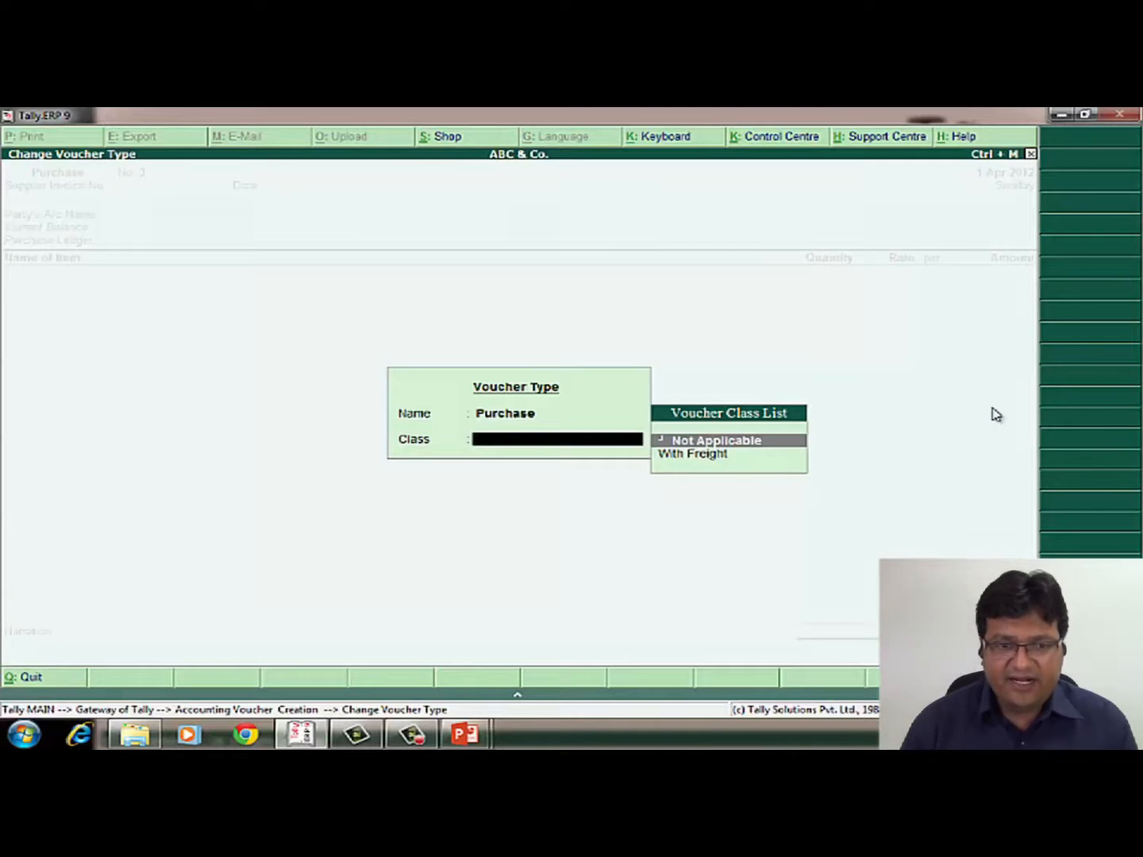
{"action": "key", "text": "Return"}
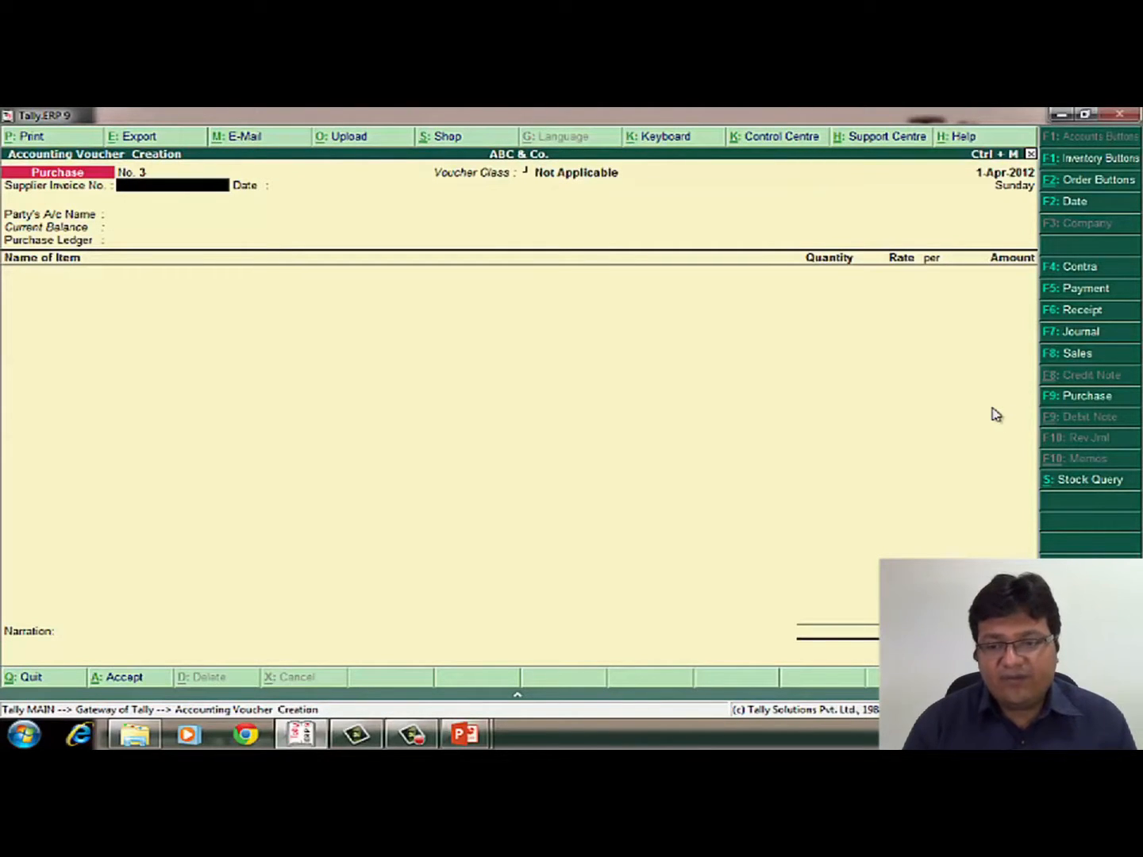
Change the purchase voucher's class to With Freight.
{"action": "left_click", "coordinate": [1066, 399]}
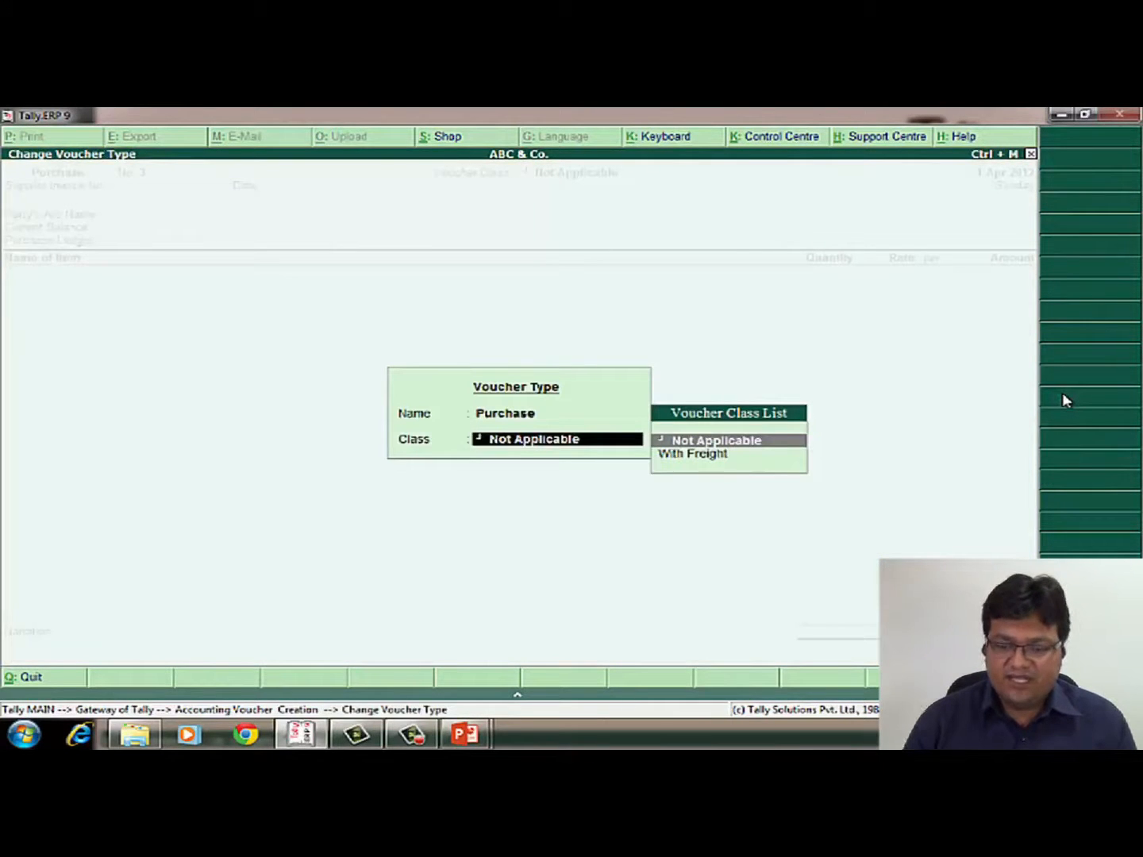
{"action": "key", "text": "Down"}
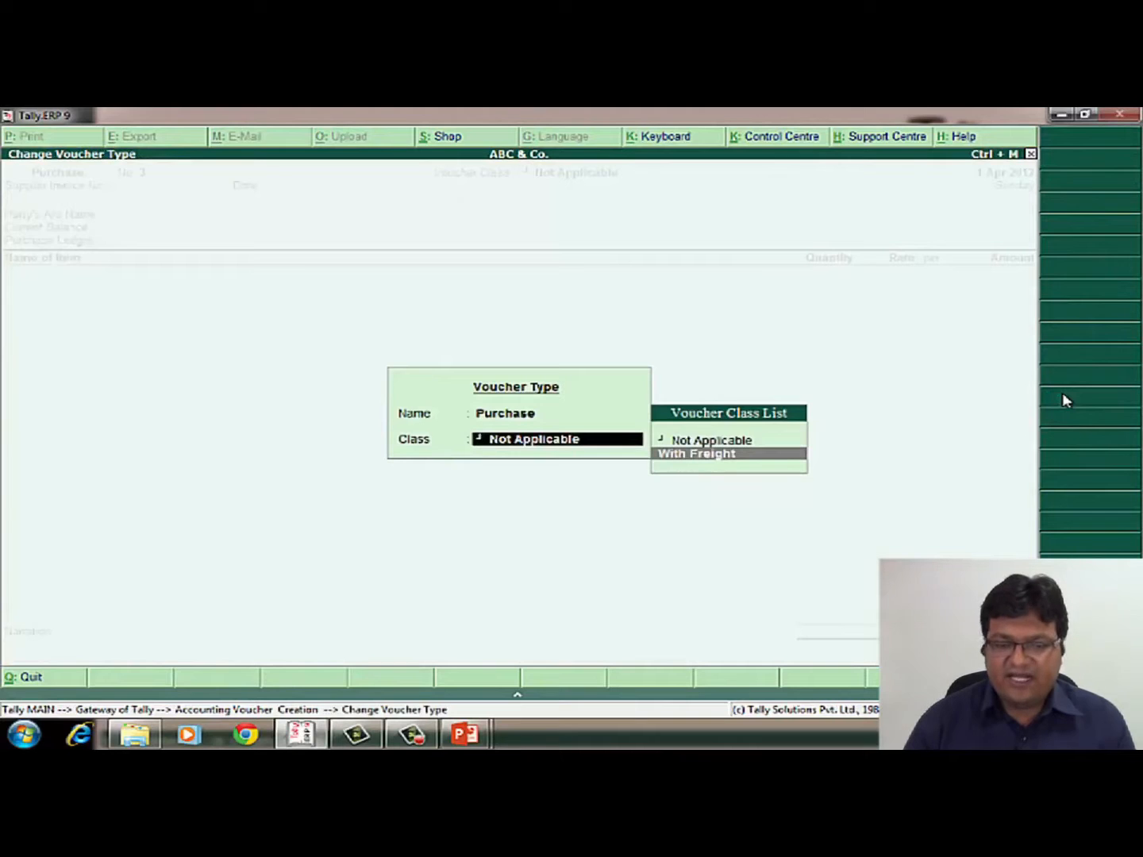
{"action": "key", "text": "Return"}
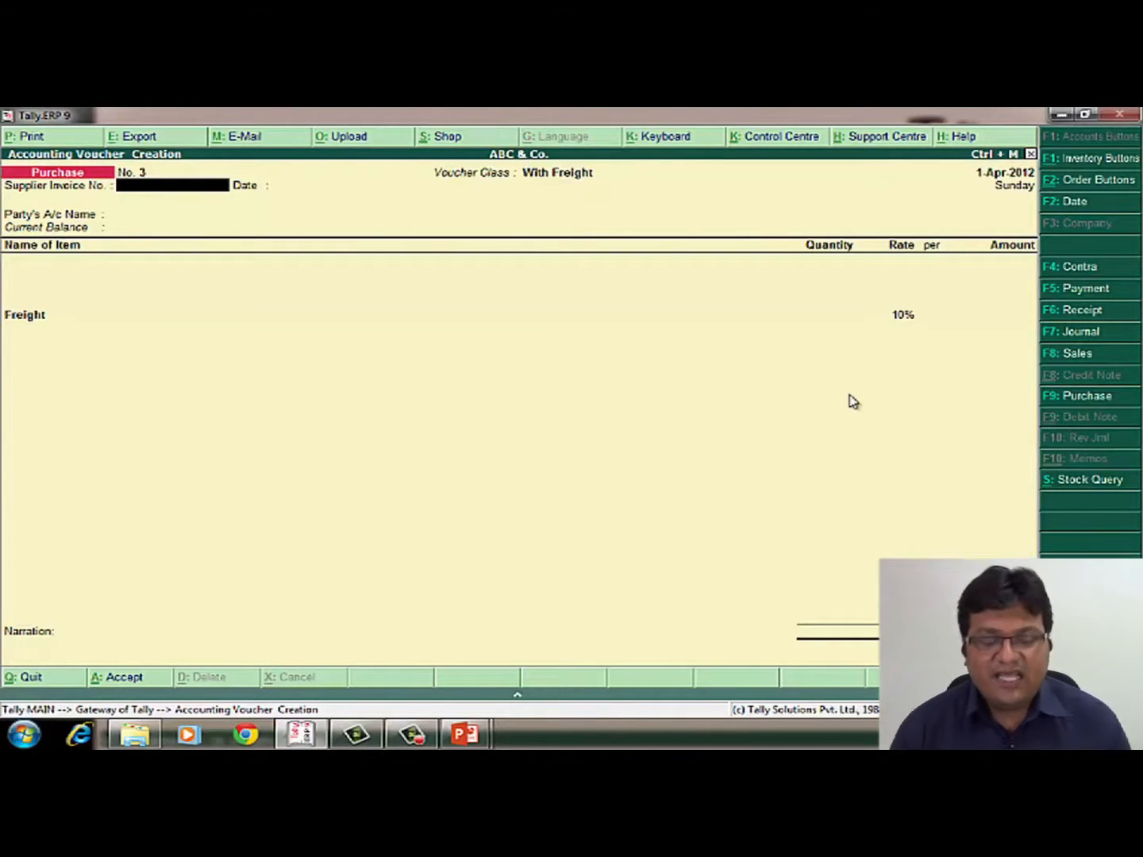
Enter supplier invoice number 124 dated 1-Apr-2012 and choose XYZ & Co. as the party account.
{"action": "type", "text": "124"}
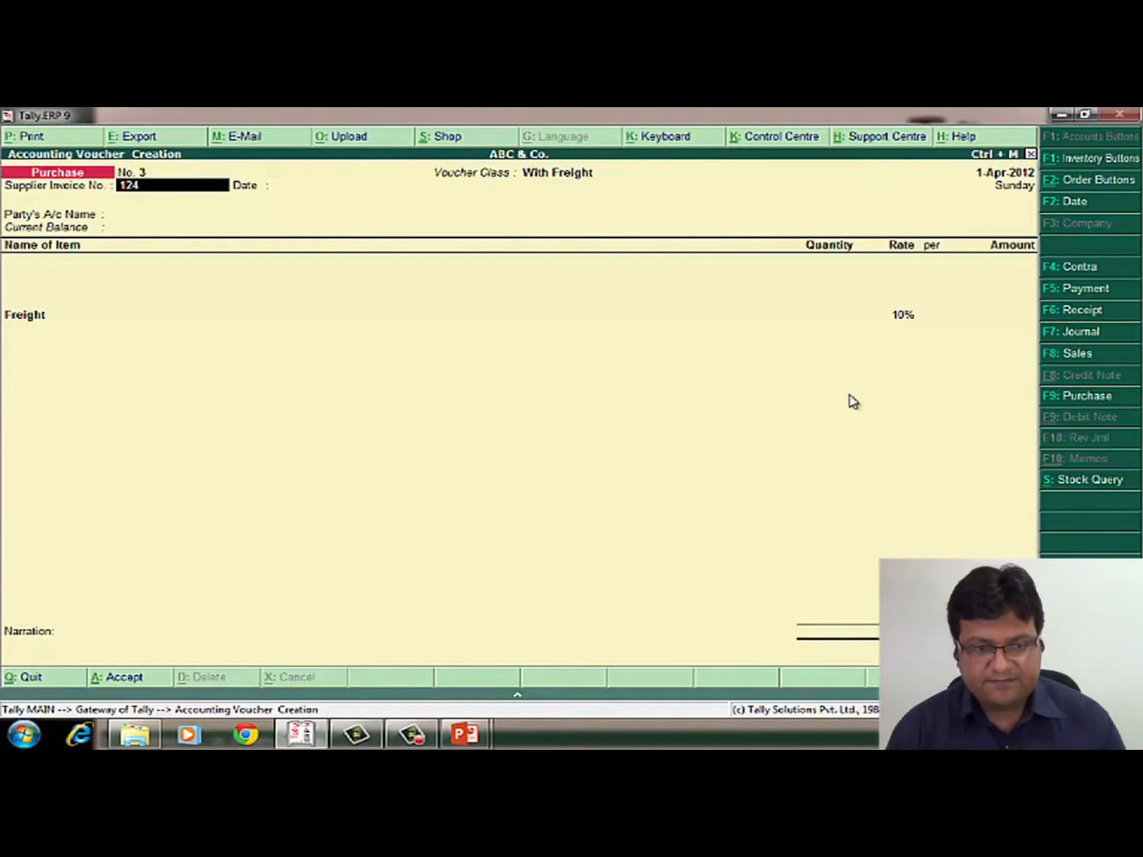
{"action": "key", "text": "Return"}
{"action": "key", "text": "Return"}
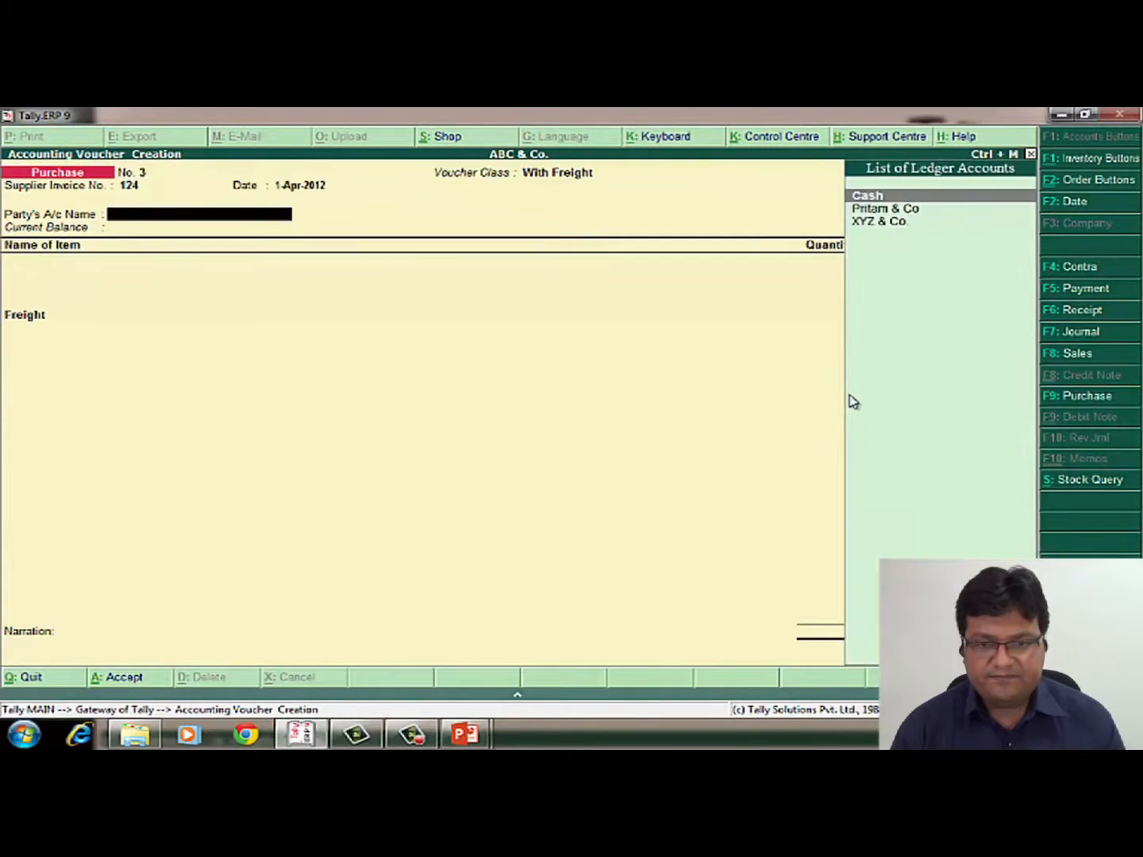
{"action": "key", "text": "Down"}
{"action": "key", "text": "Down"}
{"action": "key", "text": "Return"}
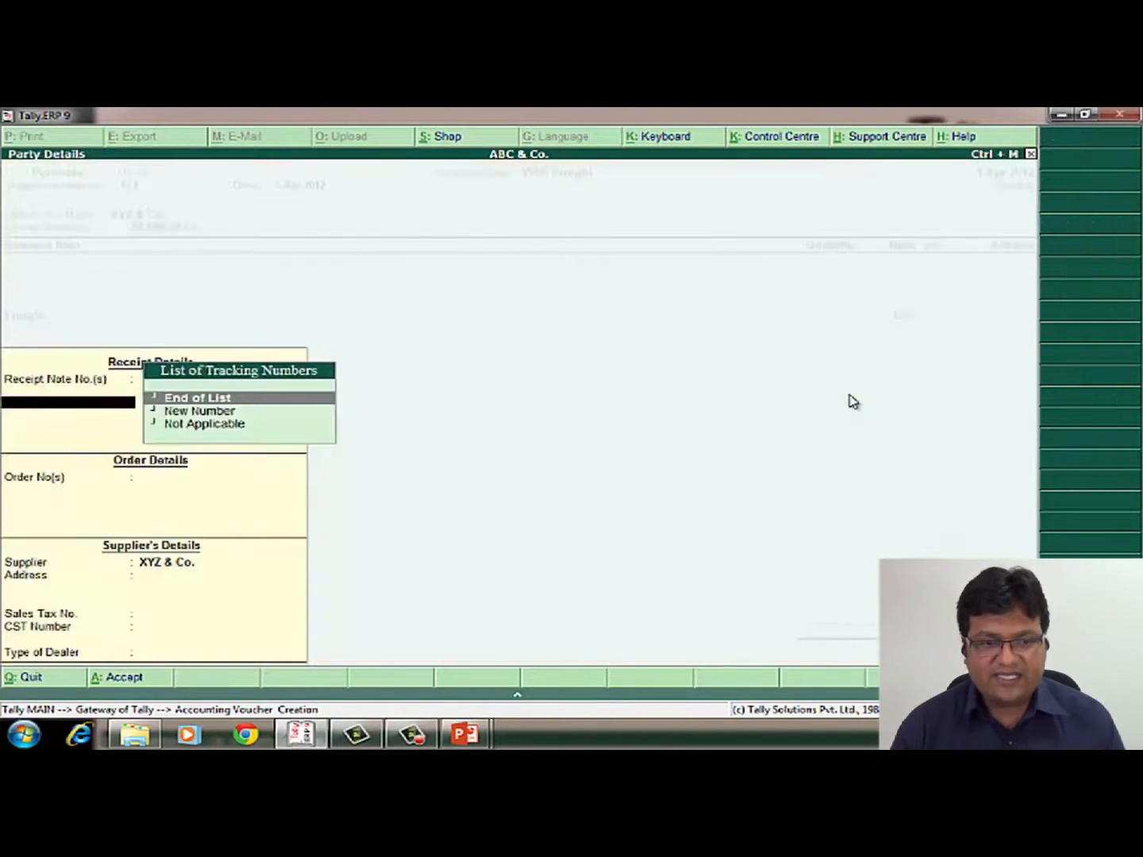
Fill in the party details with no receipt note, the order dated 1-Apr-2012 and dealer type Not Applicable.
{"action": "key", "text": "Return"}
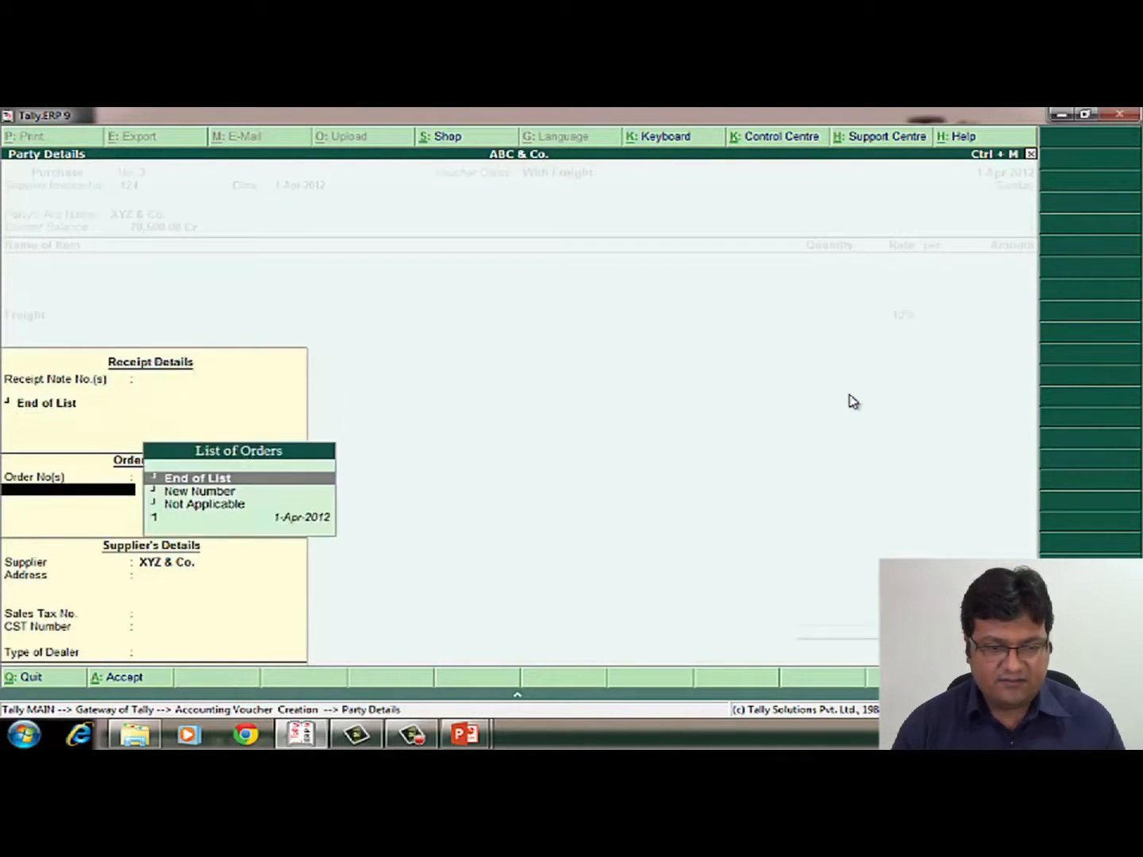
{"action": "key", "text": "Down"}
{"action": "key", "text": "Down"}
{"action": "key", "text": "Down"}
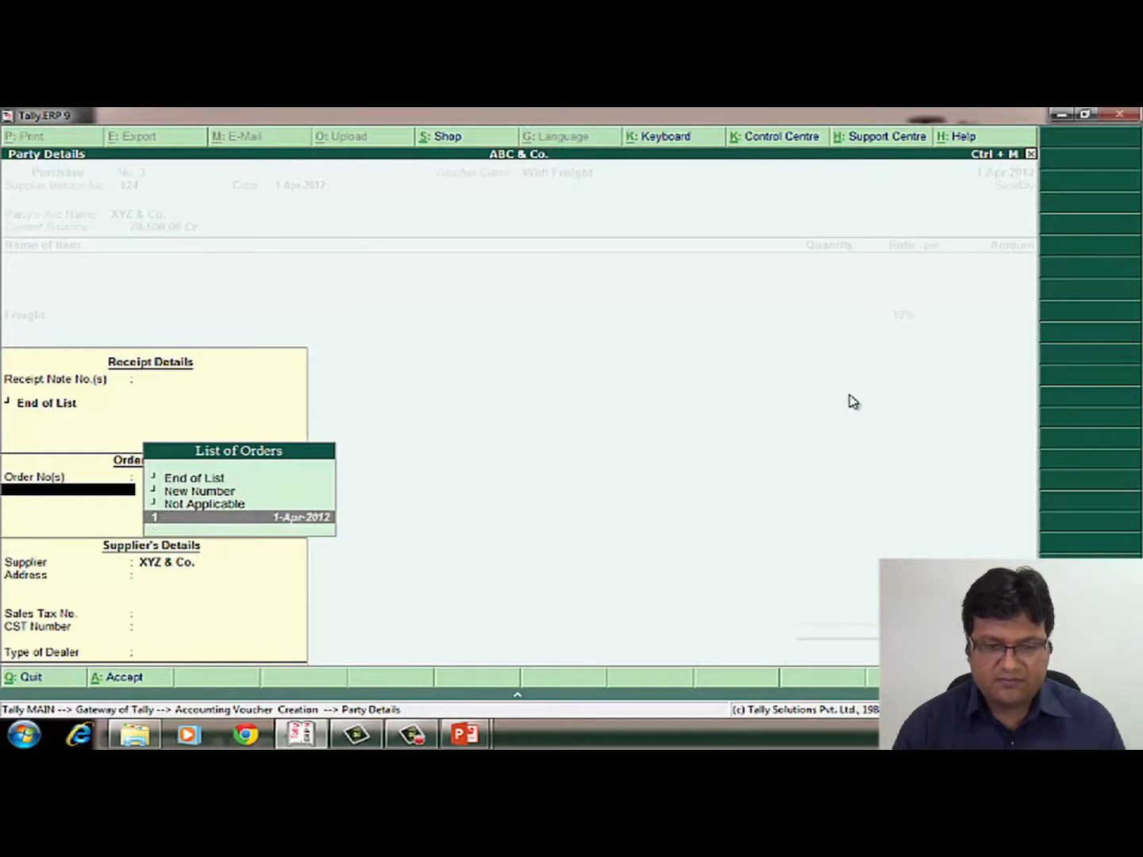
{"action": "key", "text": "Return"}
{"action": "key", "text": "Return"}
{"action": "key", "text": "Return"}
{"action": "key", "text": "Return"}
{"action": "key", "text": "Return"}
{"action": "key", "text": "Return"}
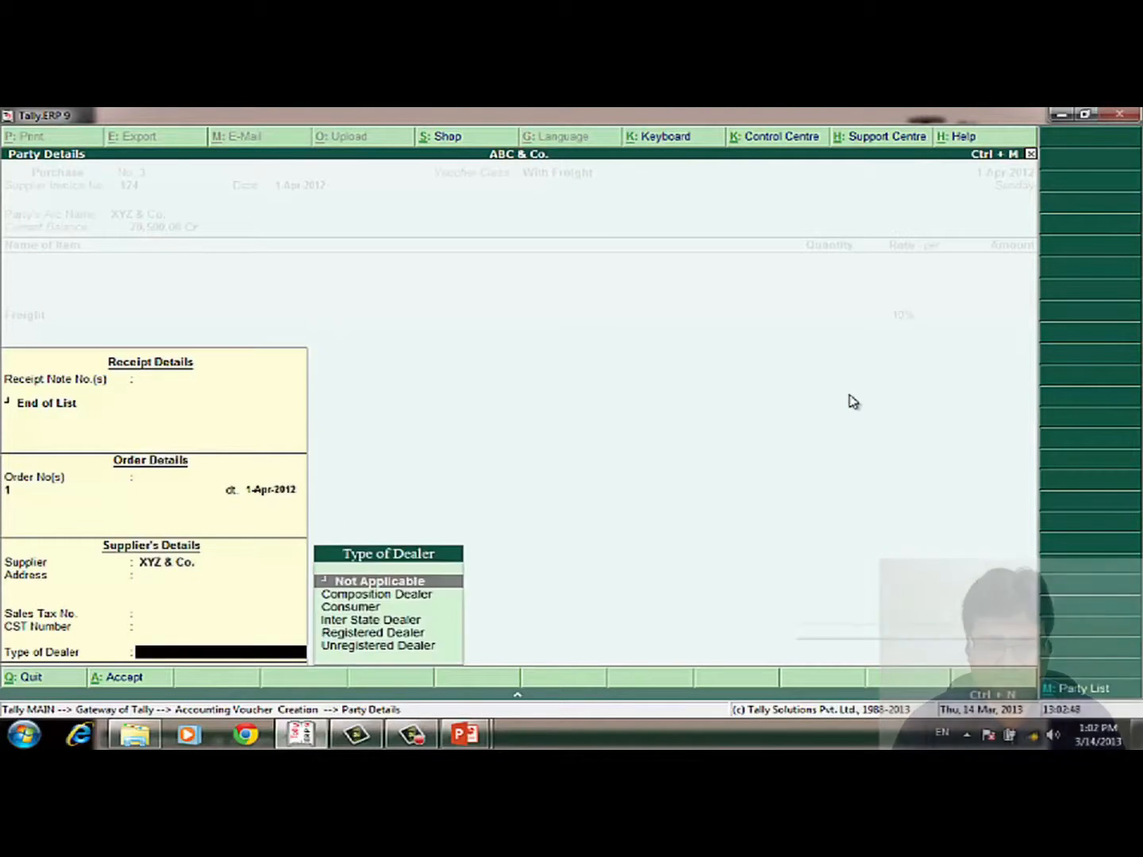
{"action": "key", "text": "Return"}
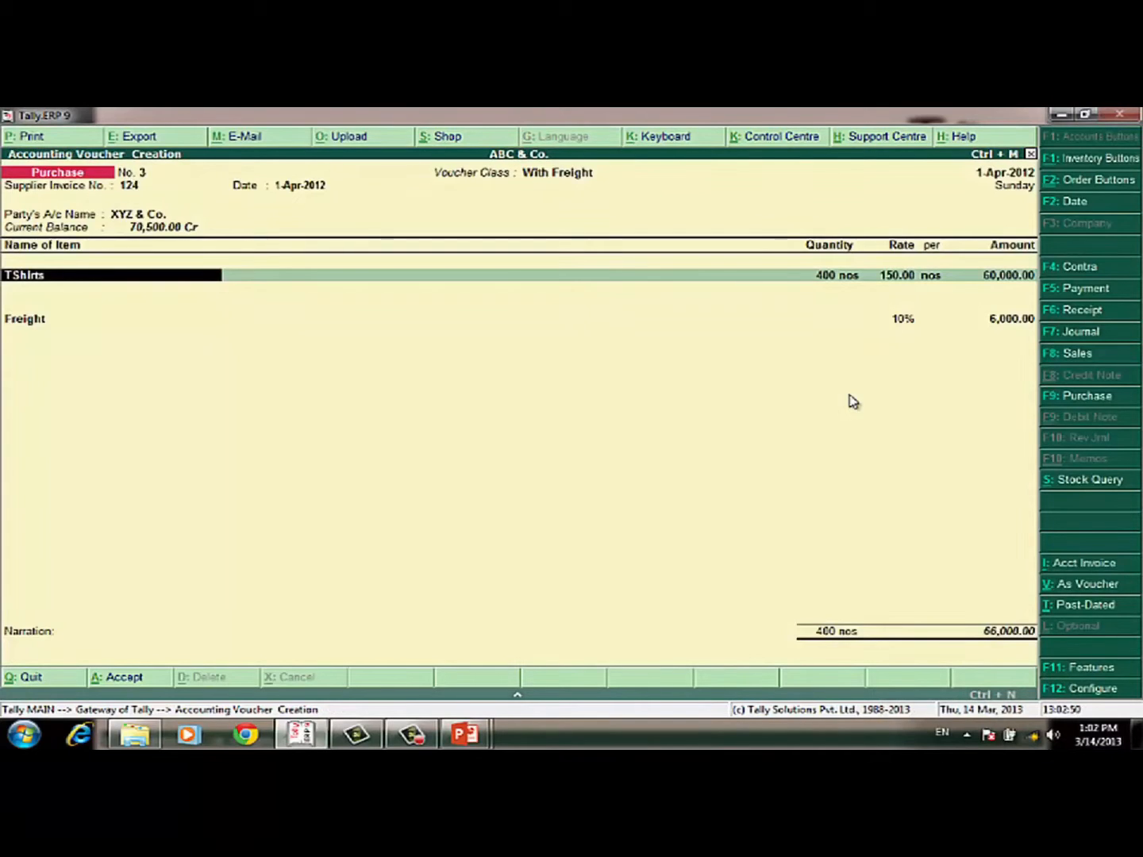
In the first TShirts allocation, set the order number to Not Applicable and the quantity to 100 nos.
{"action": "key", "text": "Return"}
{"action": "key", "text": "Return"}
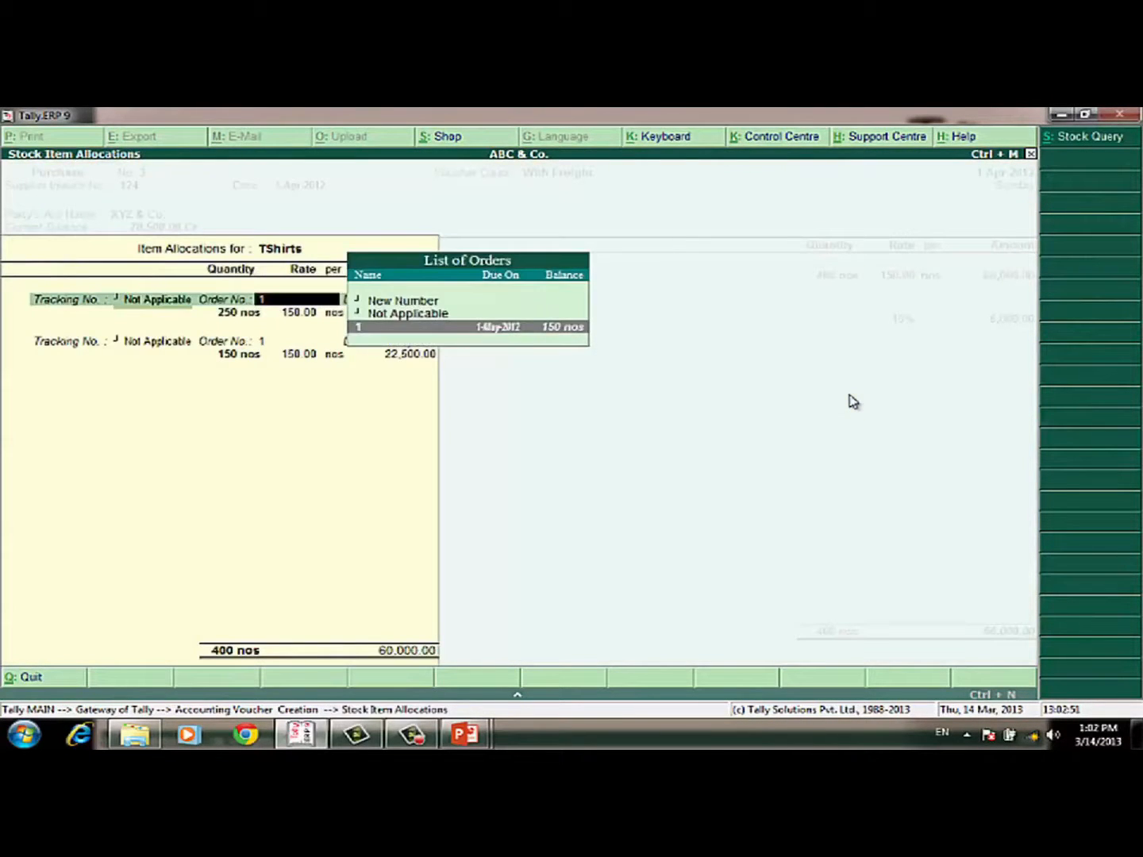
{"action": "key", "text": "Return"}
{"action": "key", "text": "BackSpace"}
{"action": "key", "text": "Up"}
{"action": "key", "text": "Return"}
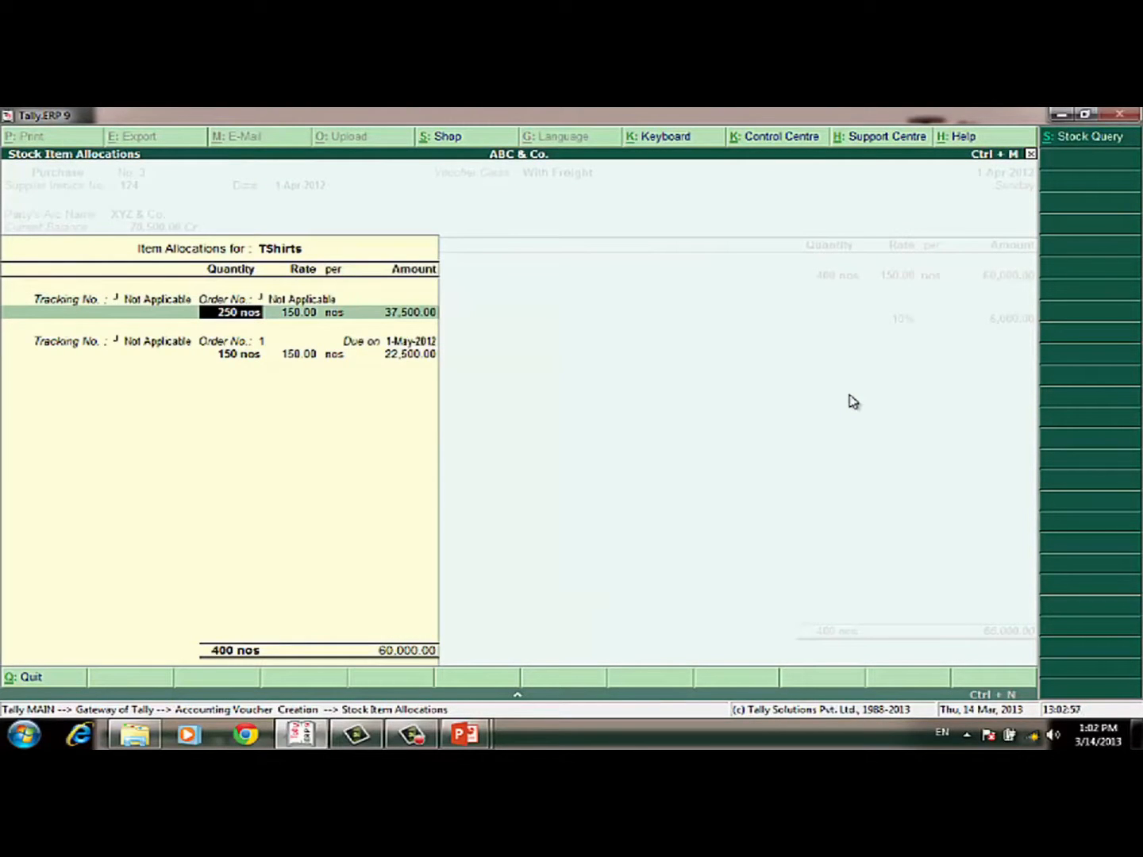
{"action": "type", "text": "100"}
{"action": "key", "text": "Return"}
{"action": "key", "text": "Return"}
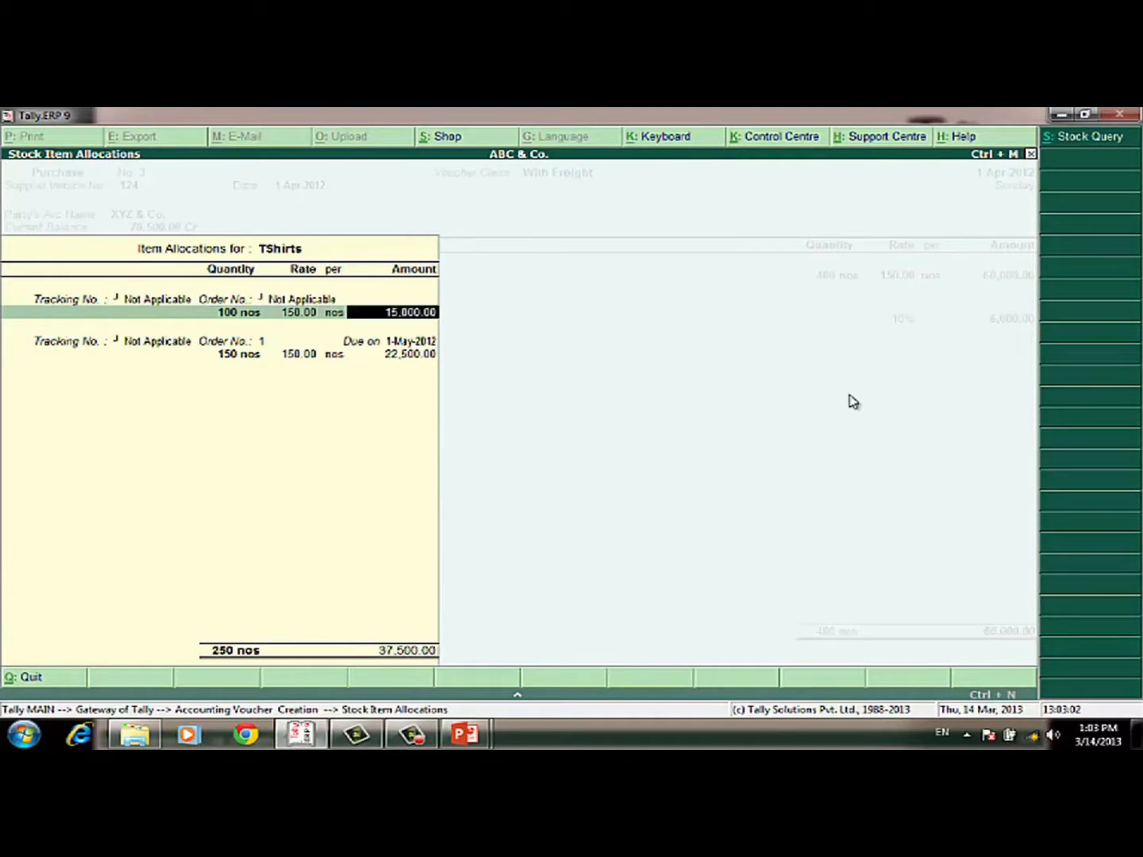
Link the 100 nos TShirts allocation back to the order due on 1-May-2012 and keep its rate and amount.
{"action": "key", "text": "BackSpace"}
{"action": "key", "text": "BackSpace"}
{"action": "key", "text": "BackSpace"}
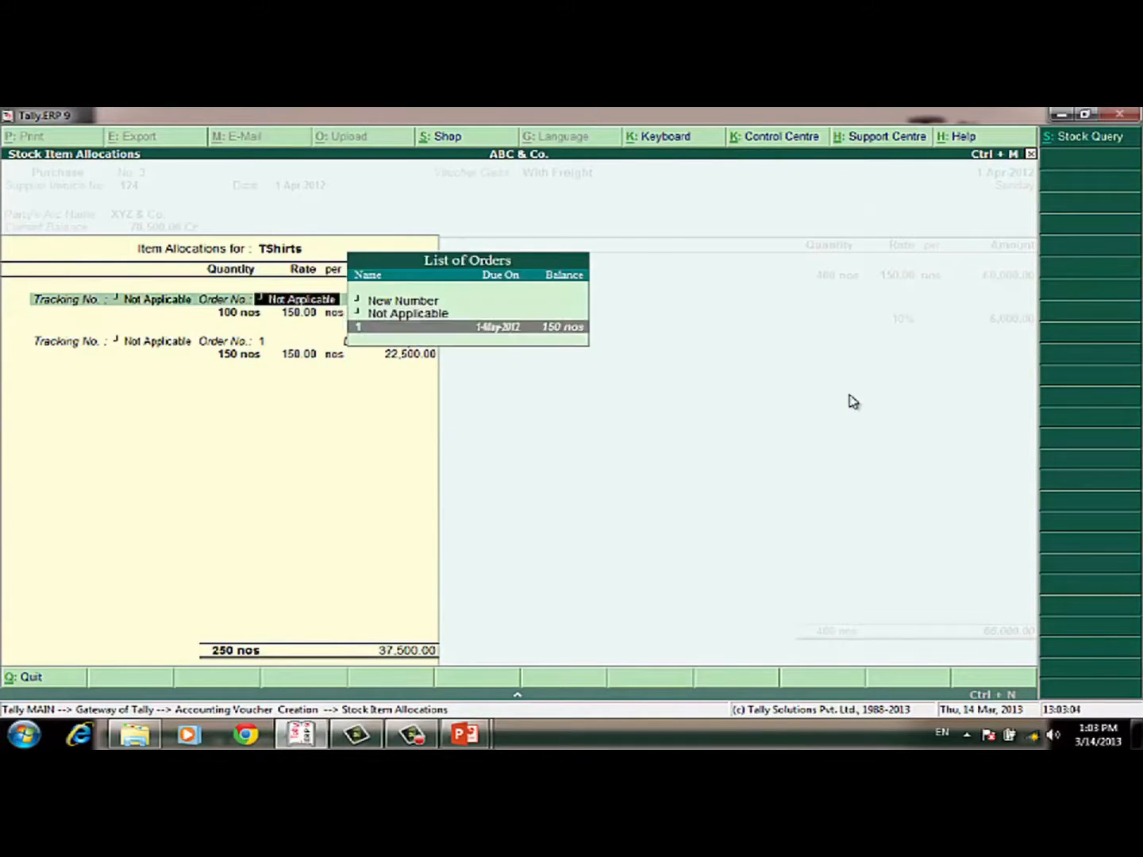
{"action": "key", "text": "Return"}
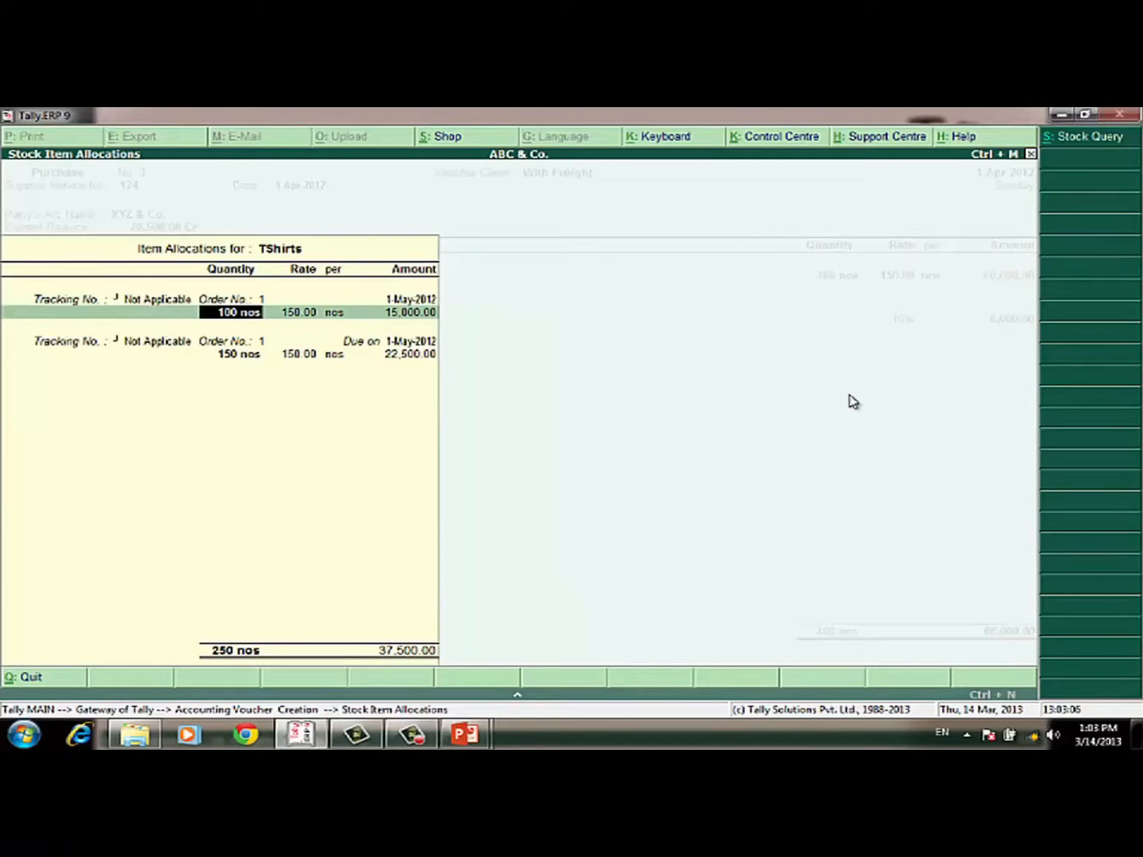
{"action": "key", "text": "Return"}
{"action": "key", "text": "Return"}
{"action": "key", "text": "Return"}
{"action": "key", "text": "Return"}
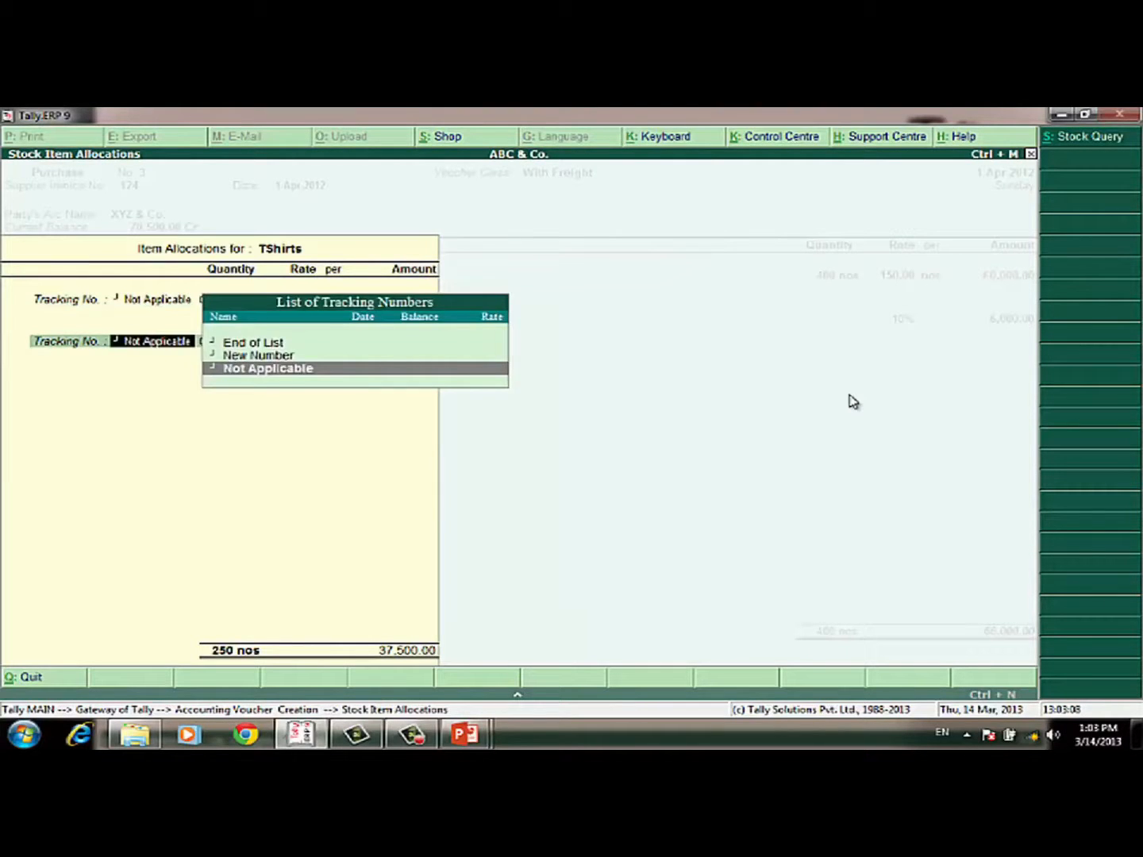
End the TShirts allocations after the first line, dropping the 150 nos allocation.
{"action": "key", "text": "Return"}
{"action": "key", "text": "BackSpace"}
{"action": "key", "text": "Up"}
{"action": "key", "text": "Up"}
{"action": "key", "text": "Return"}
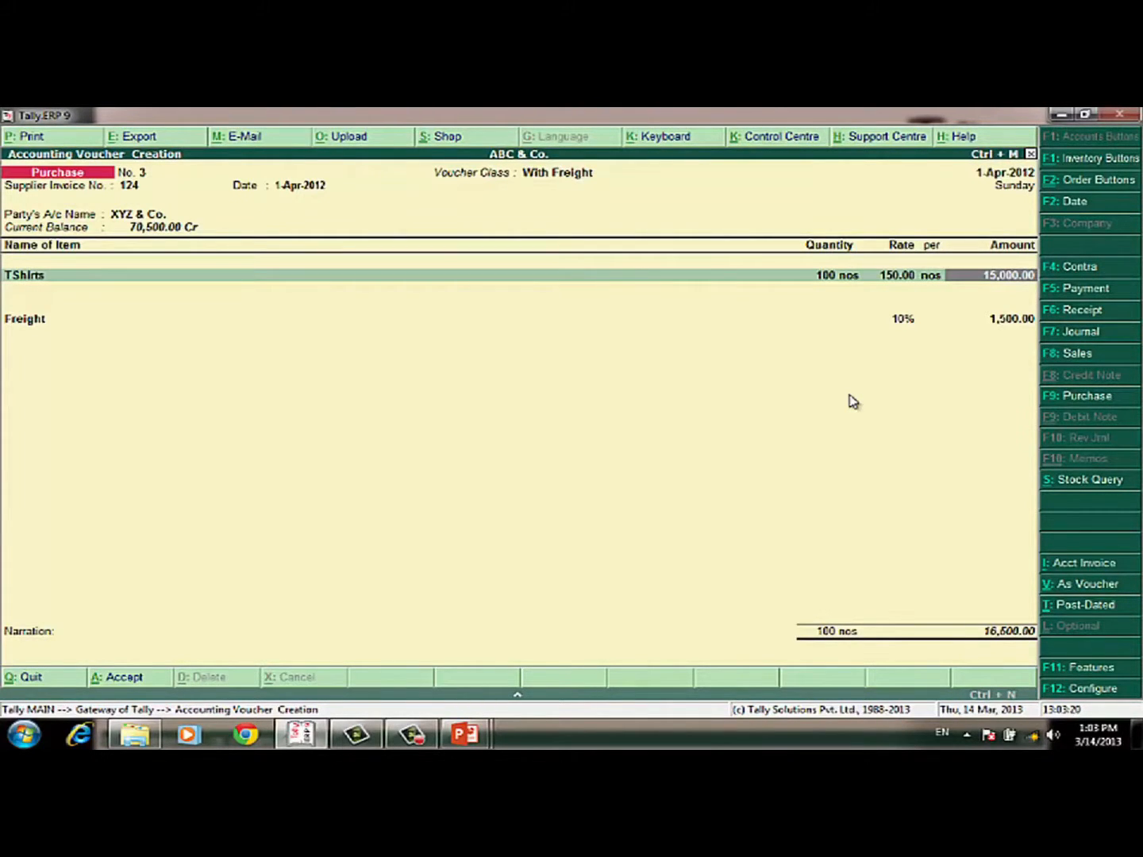
Go through the TShirts and freight amounts to the voucher total and quit the voucher without saving.
{"action": "key", "text": "Return"}
{"action": "key", "text": "Return"}
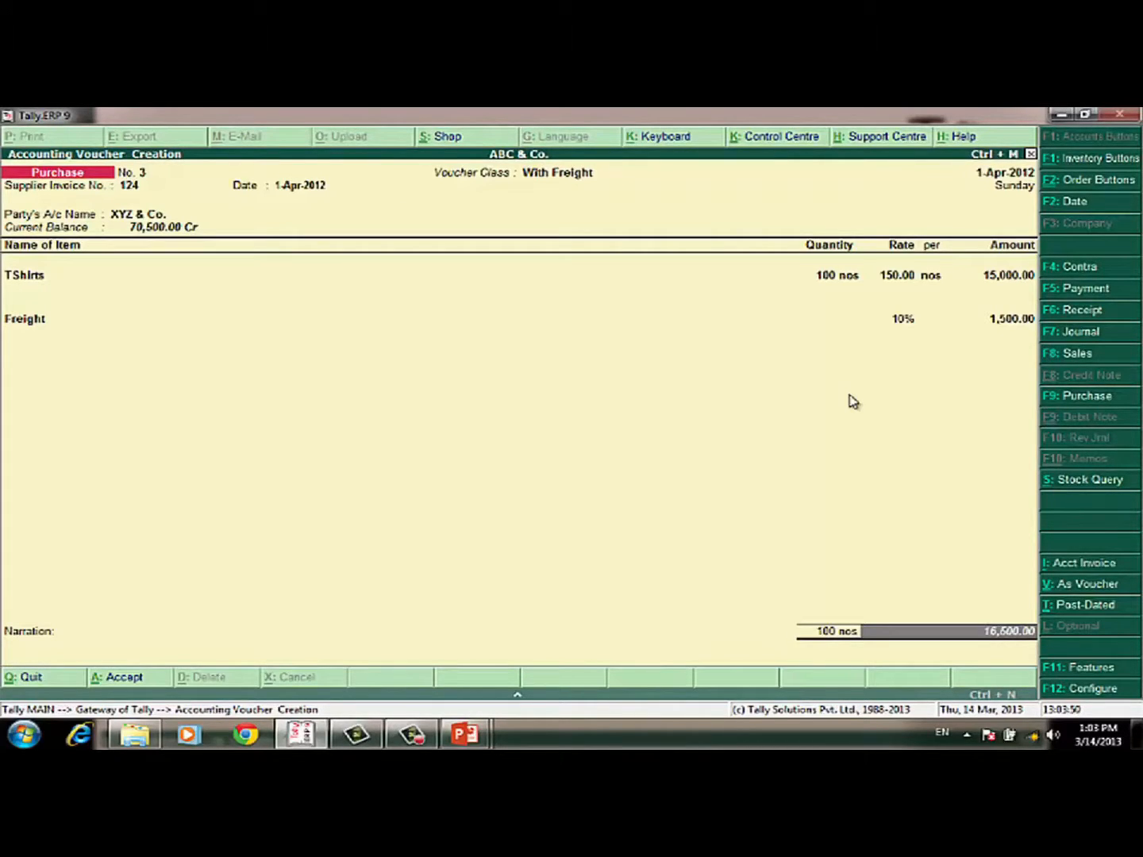
{"action": "key", "text": "Escape"}
{"action": "key", "text": "y"}
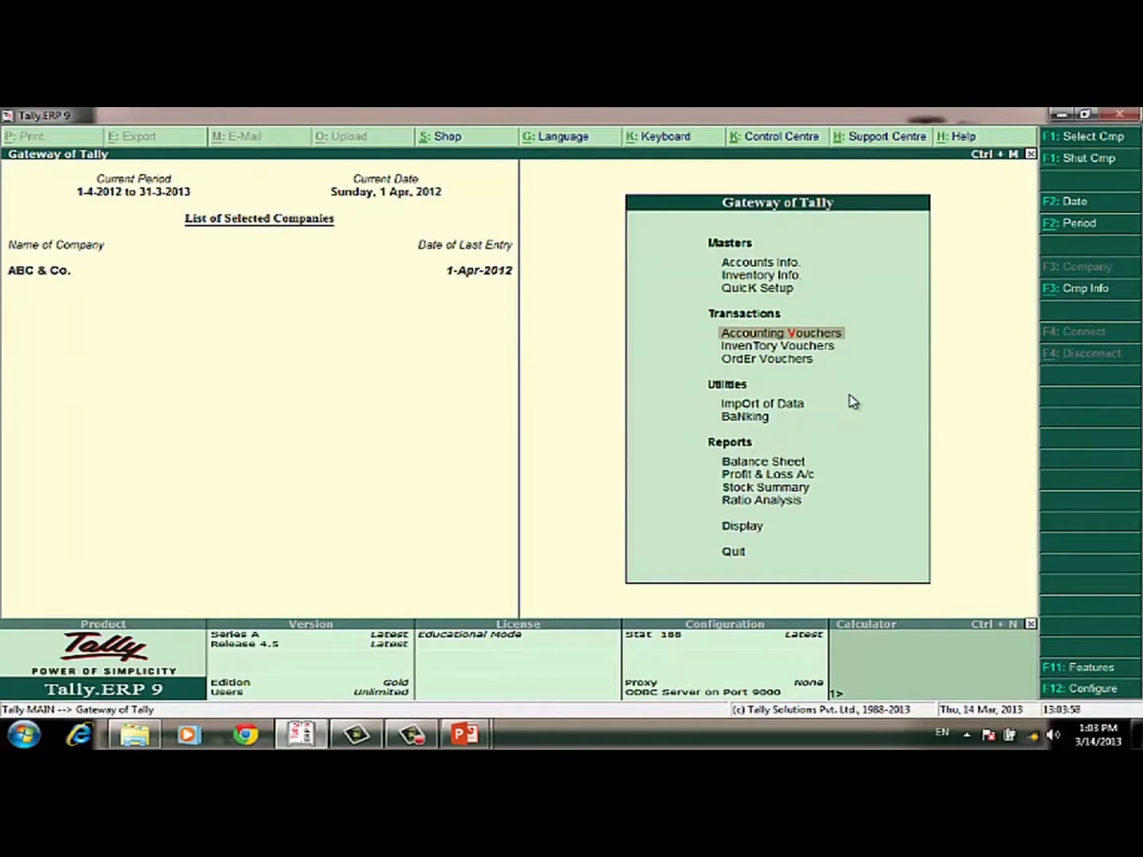
Open the Purchase voucher type for alteration.
{"action": "key", "text": "Up"}
{"action": "key", "text": "Up"}
{"action": "key", "text": "Up"}
{"action": "key", "text": "Return"}
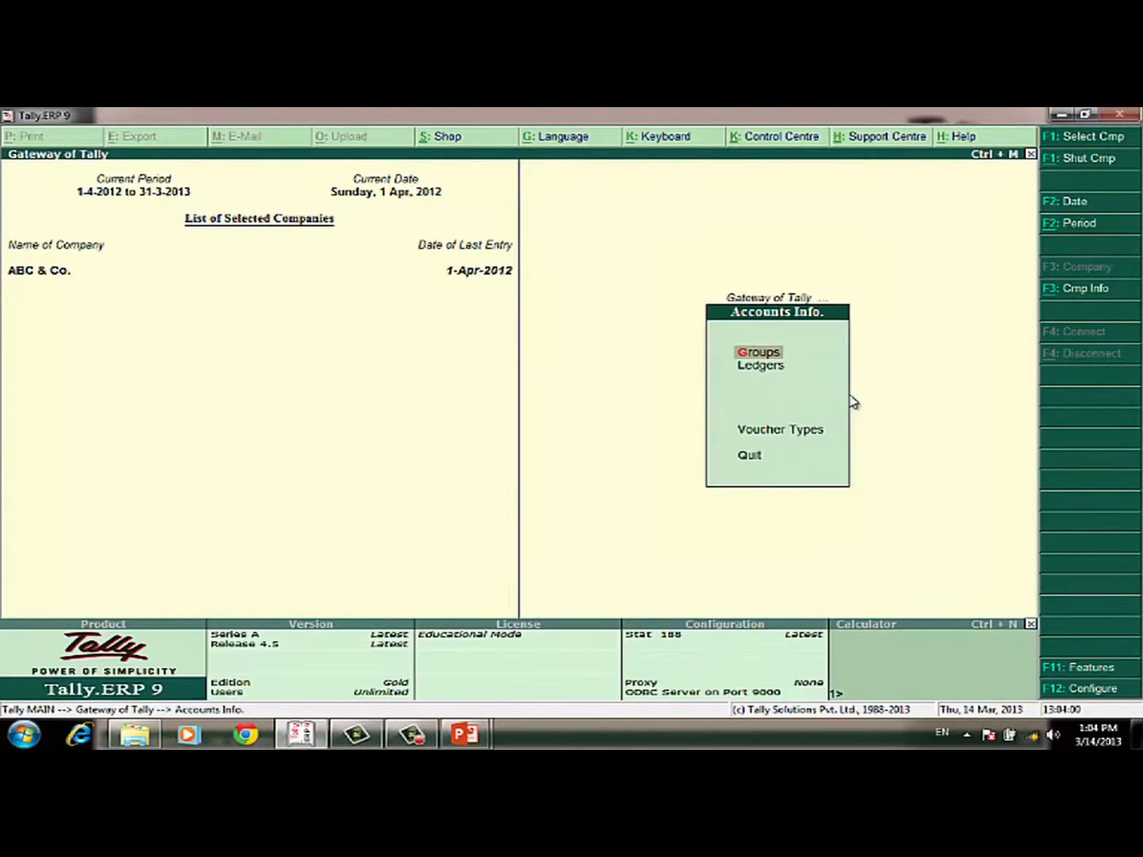
{"action": "key", "text": "Down"}
{"action": "key", "text": "Down"}
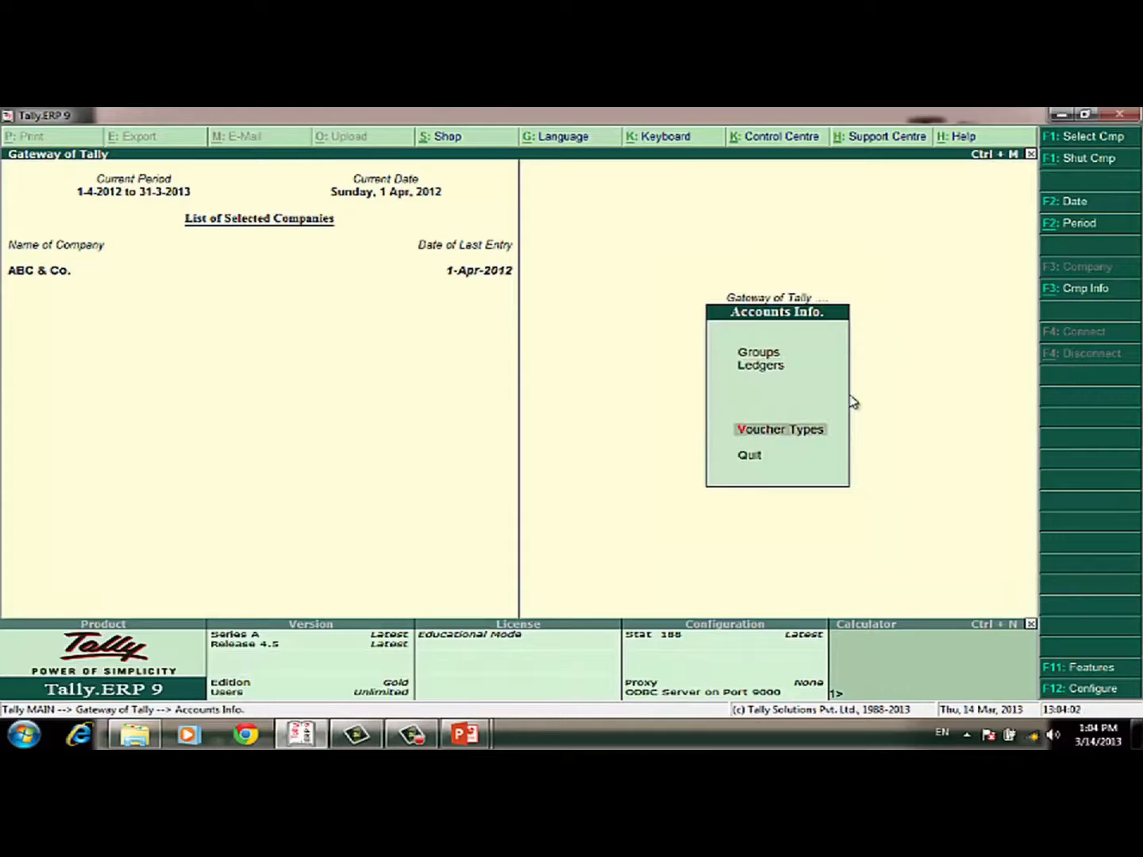
{"action": "key", "text": "Return"}
{"action": "key", "text": "Down"}
{"action": "key", "text": "Down"}
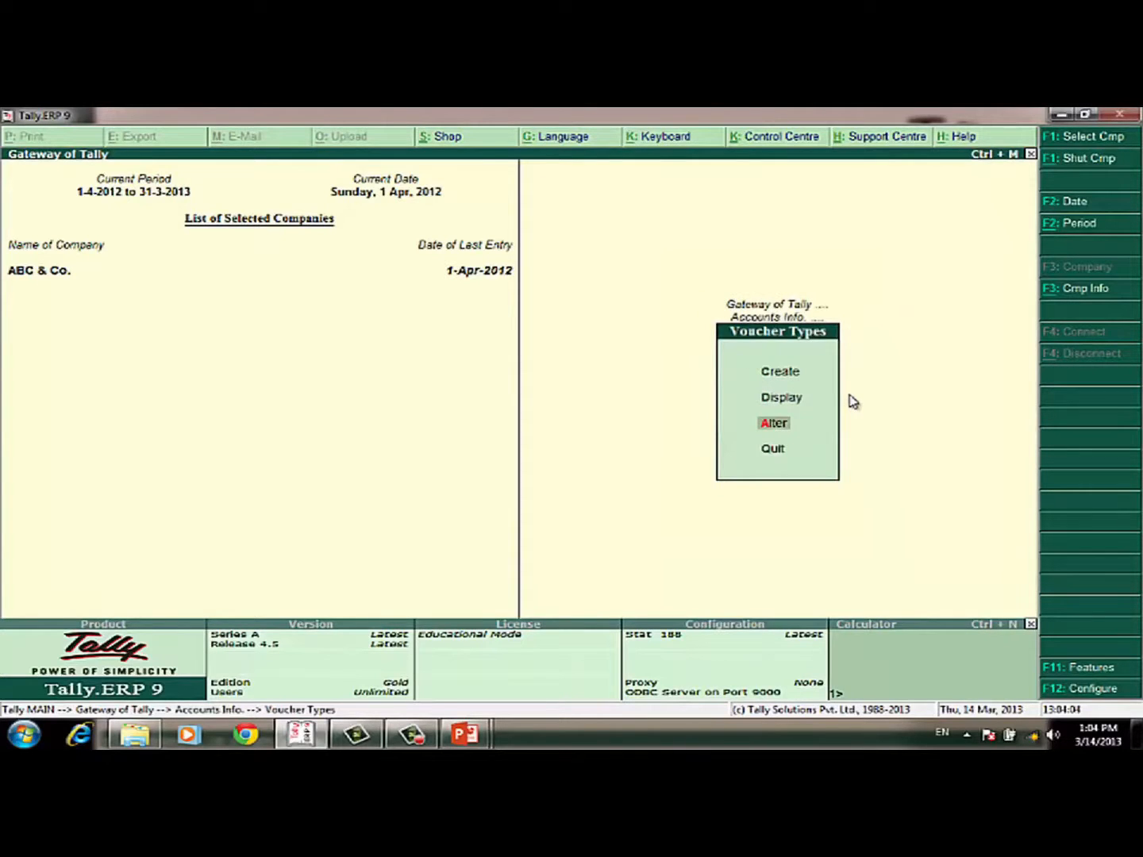
{"action": "key", "text": "Return"}
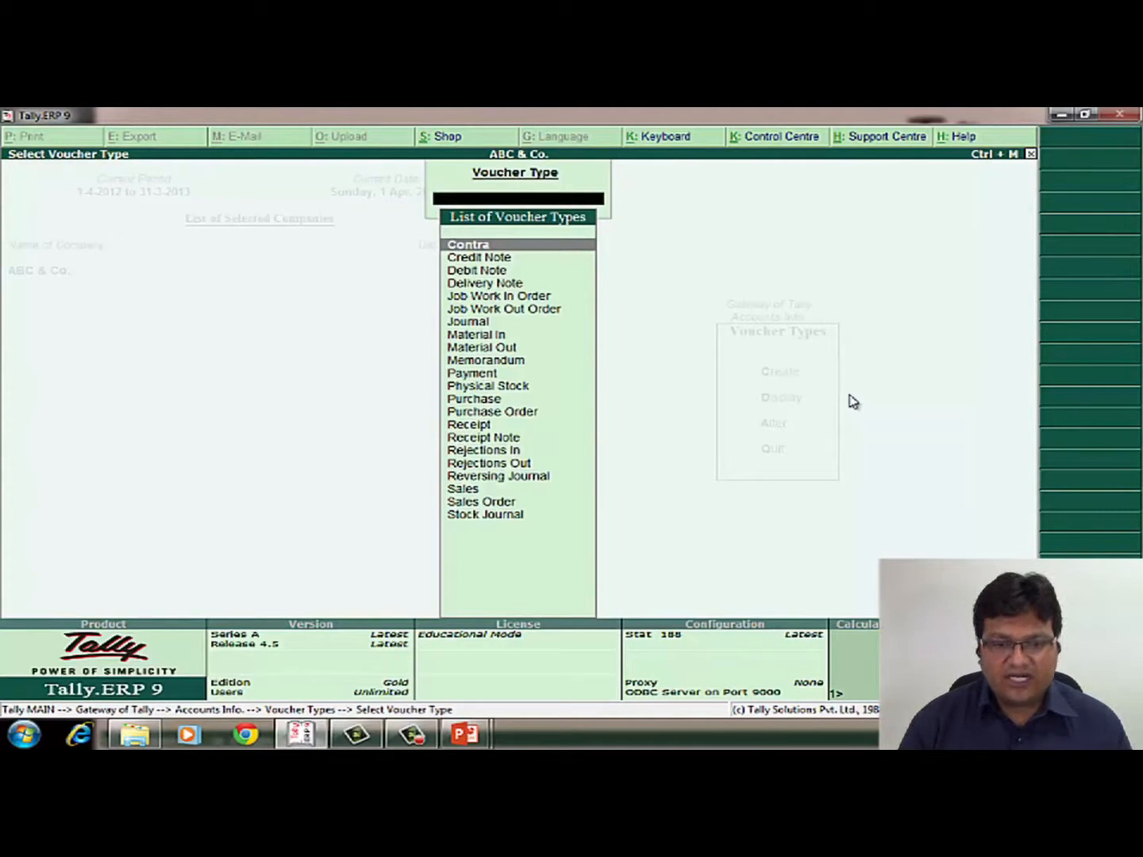
{"action": "type", "text": "Purchase"}
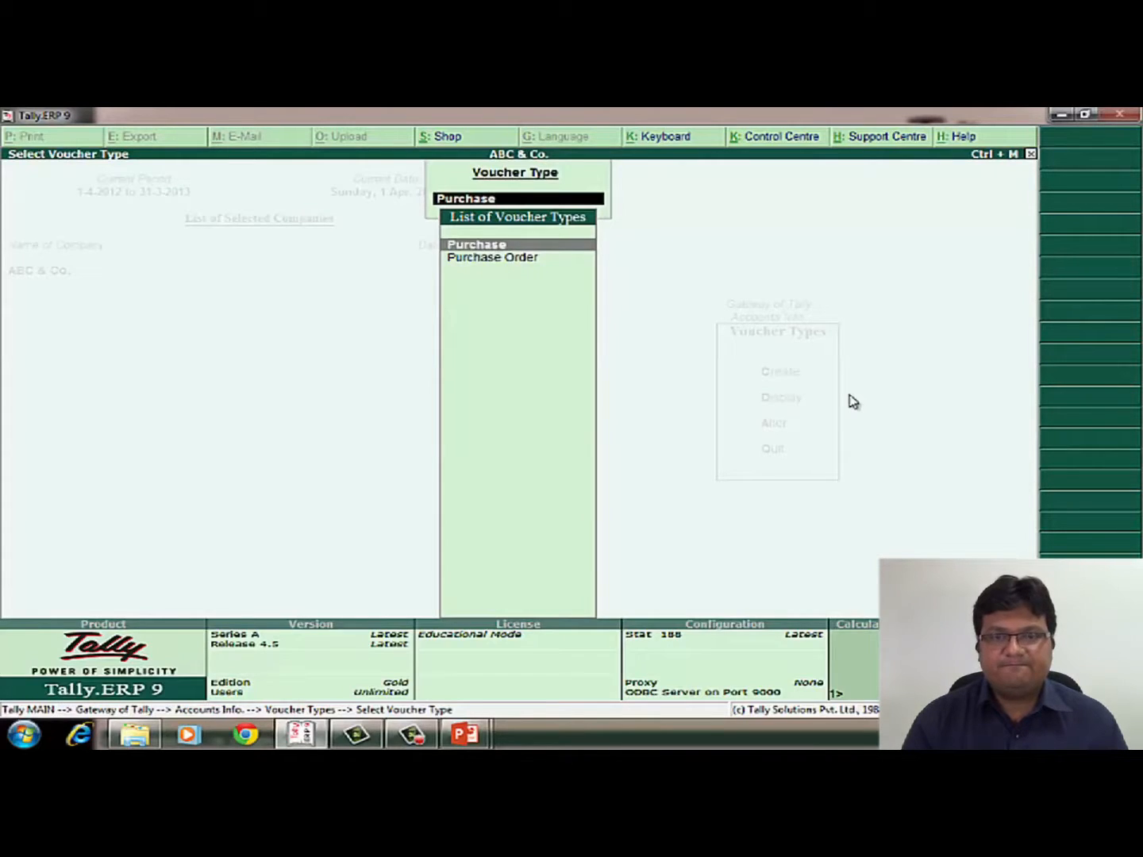
{"action": "key", "text": "Return"}
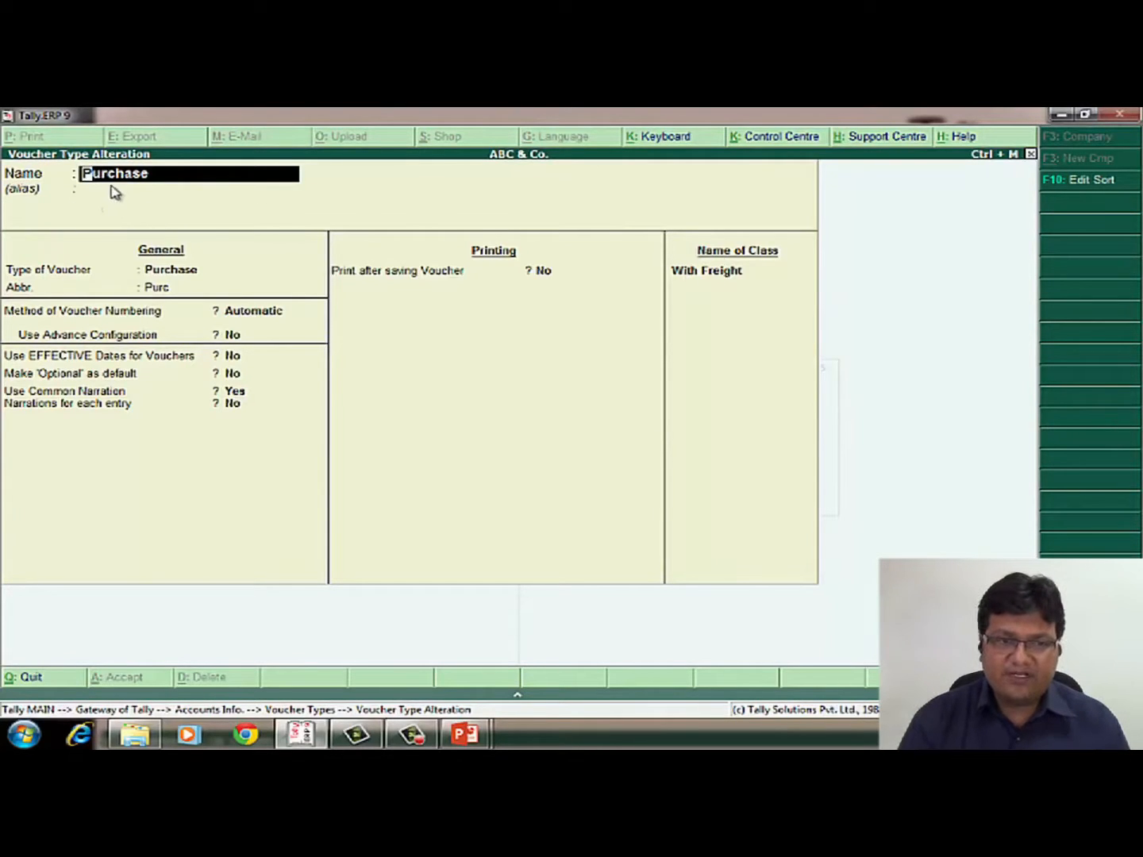
Go through the With Freight class's excluded and included groups and its default Purchase ledger allocation.
{"action": "left_click", "coordinate": [725, 276]}
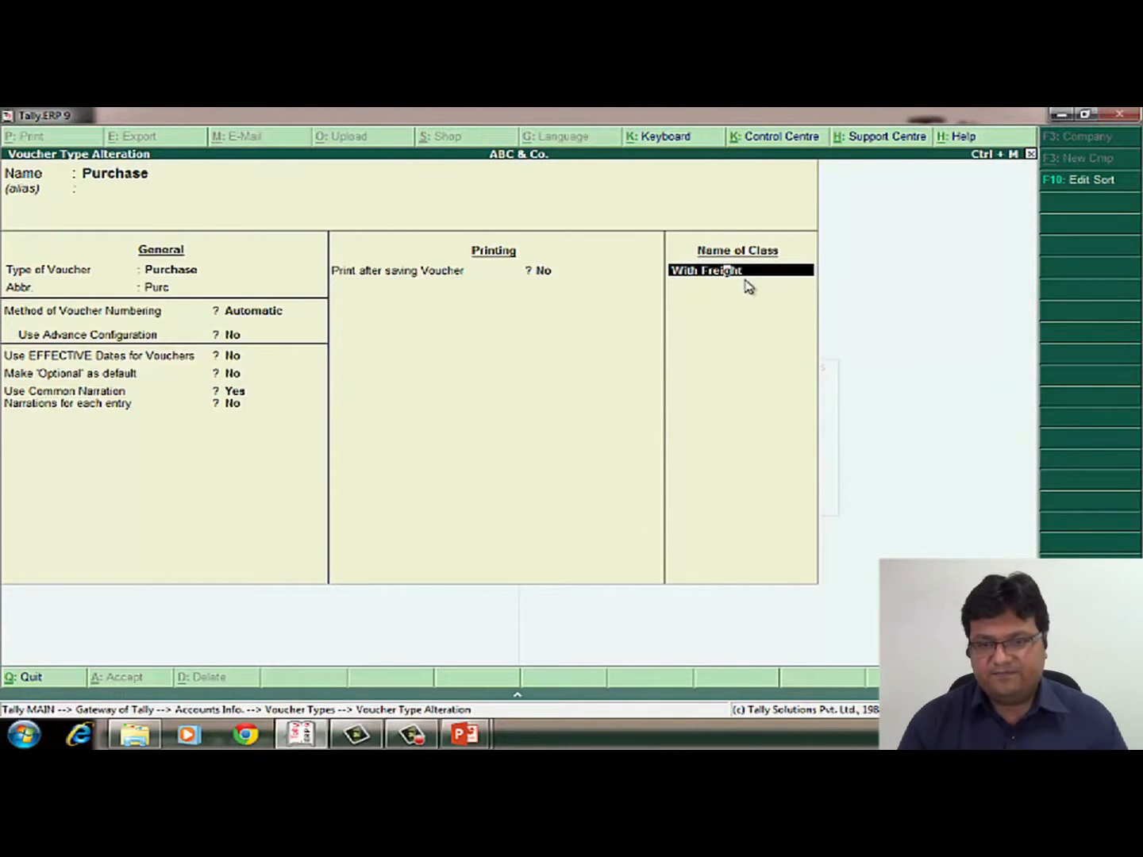
{"action": "key", "text": "Return"}
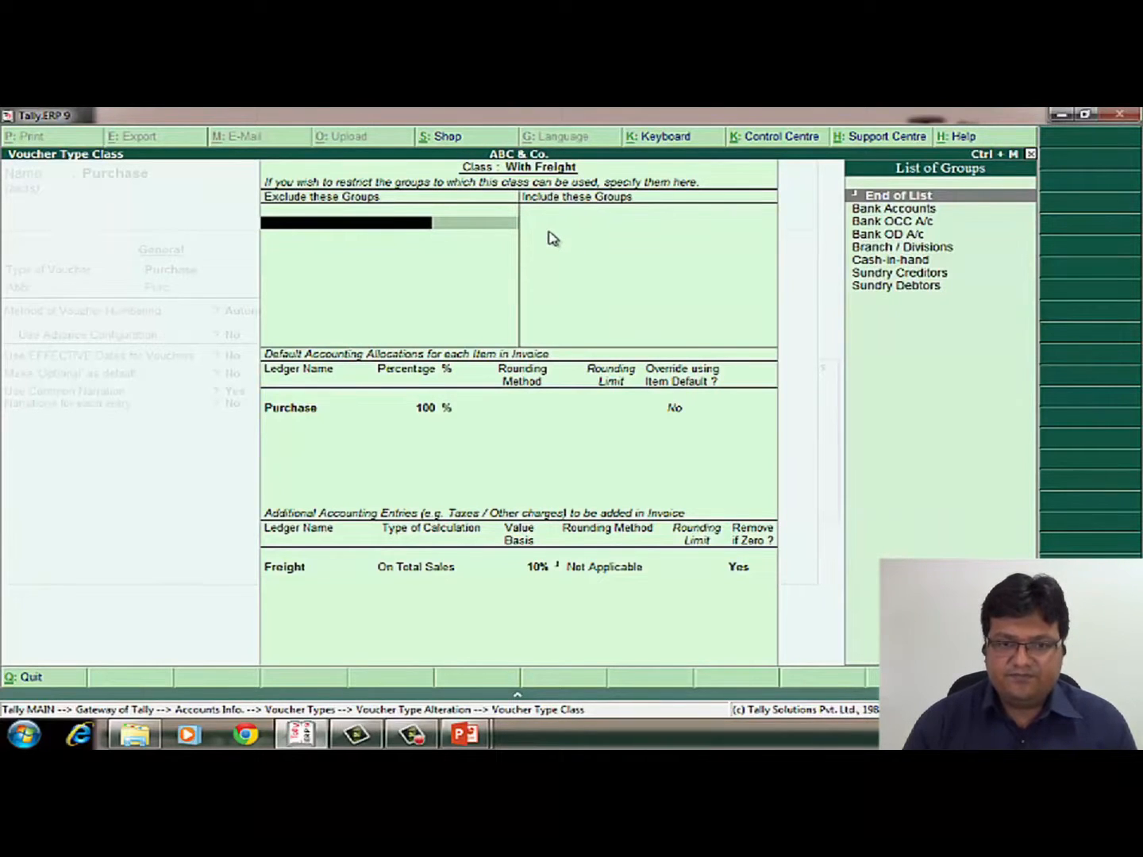
{"action": "key", "text": "Return"}
{"action": "key", "text": "Return"}
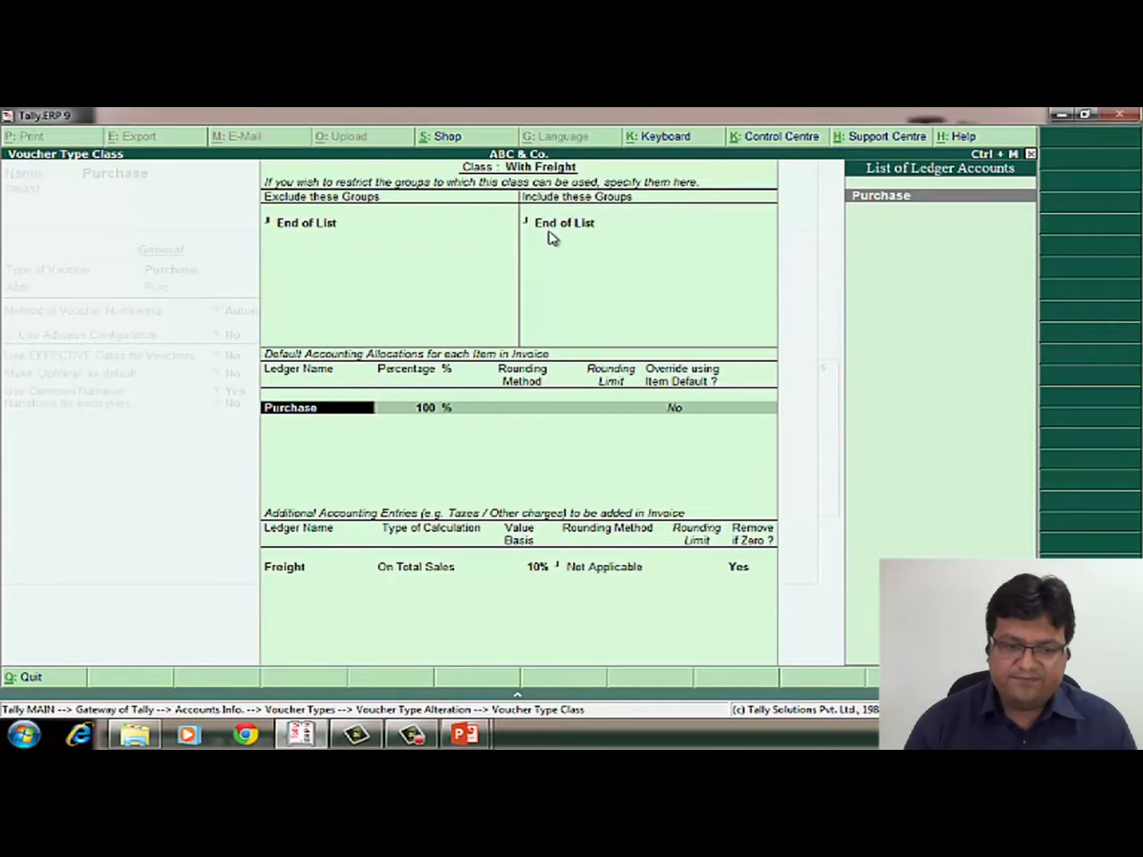
{"action": "key", "text": "Return"}
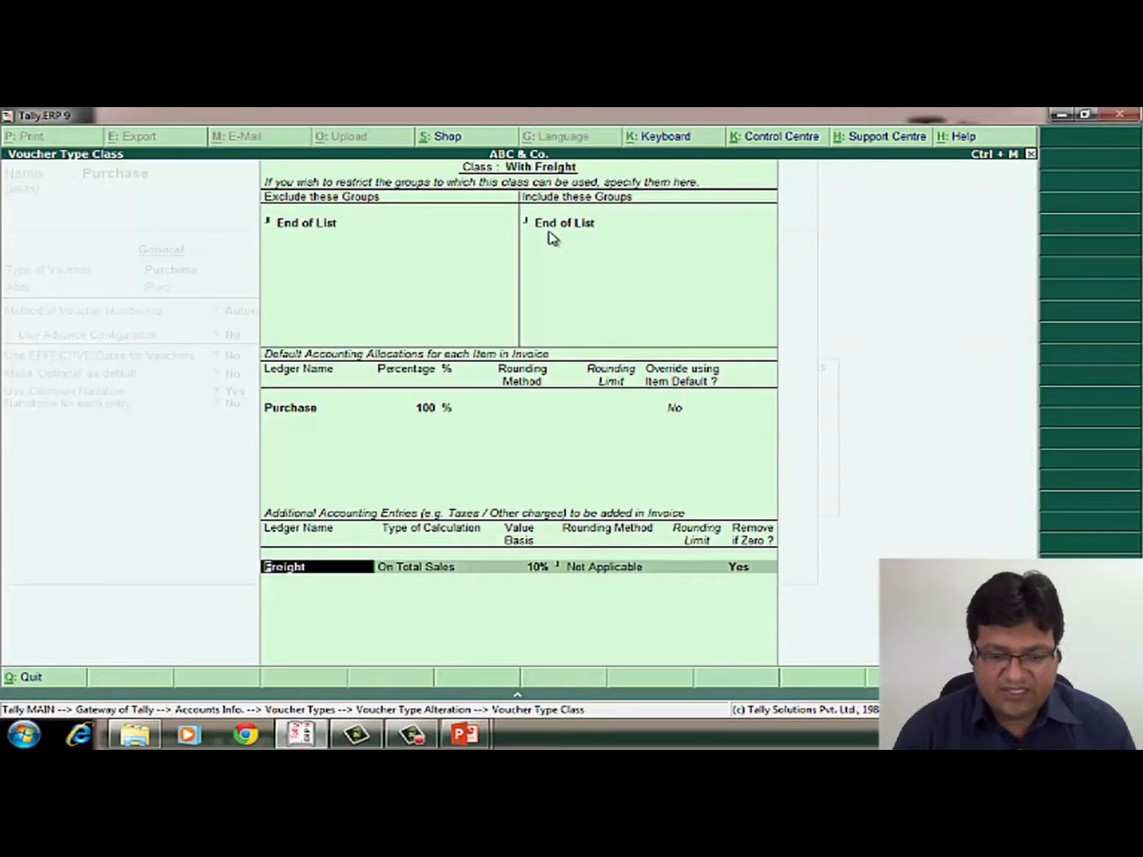
Review the class's Freight entry: calculation type, value basis, rounding method and remove-if-zero setting.
{"action": "key", "text": "Return"}
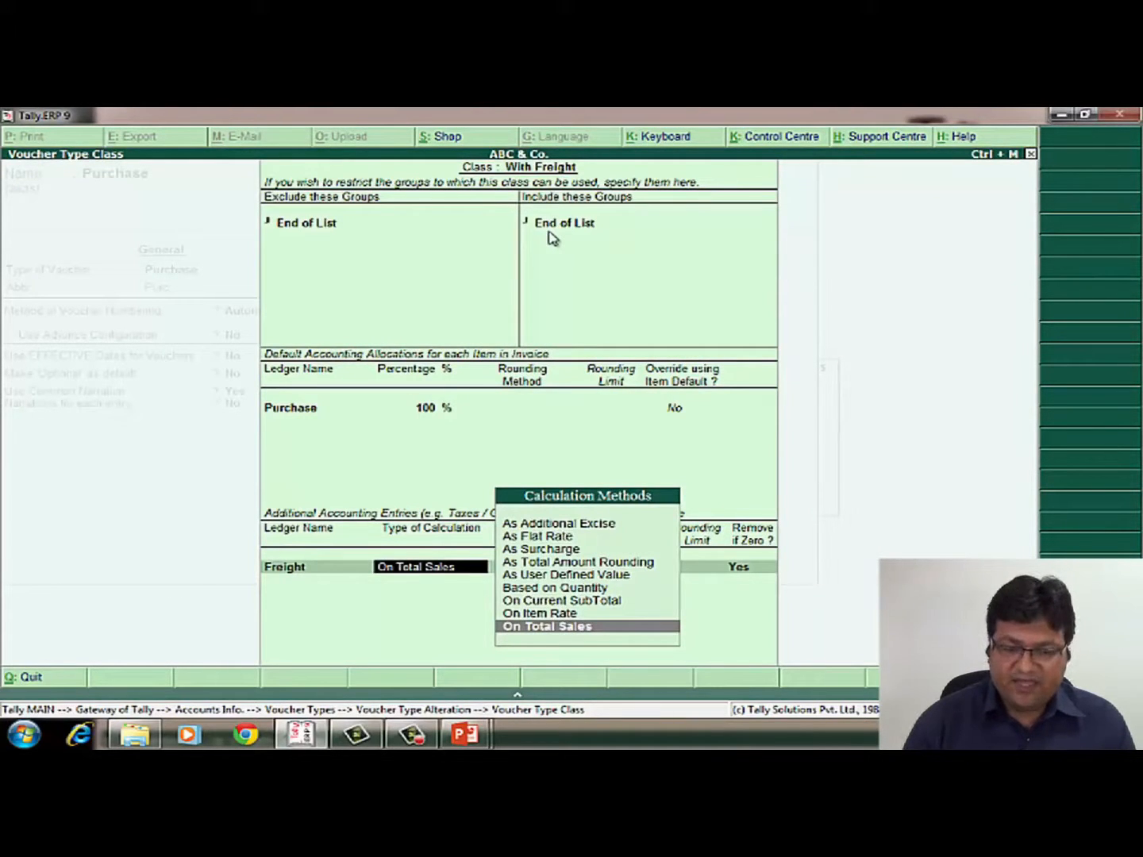
{"action": "key", "text": "Return"}
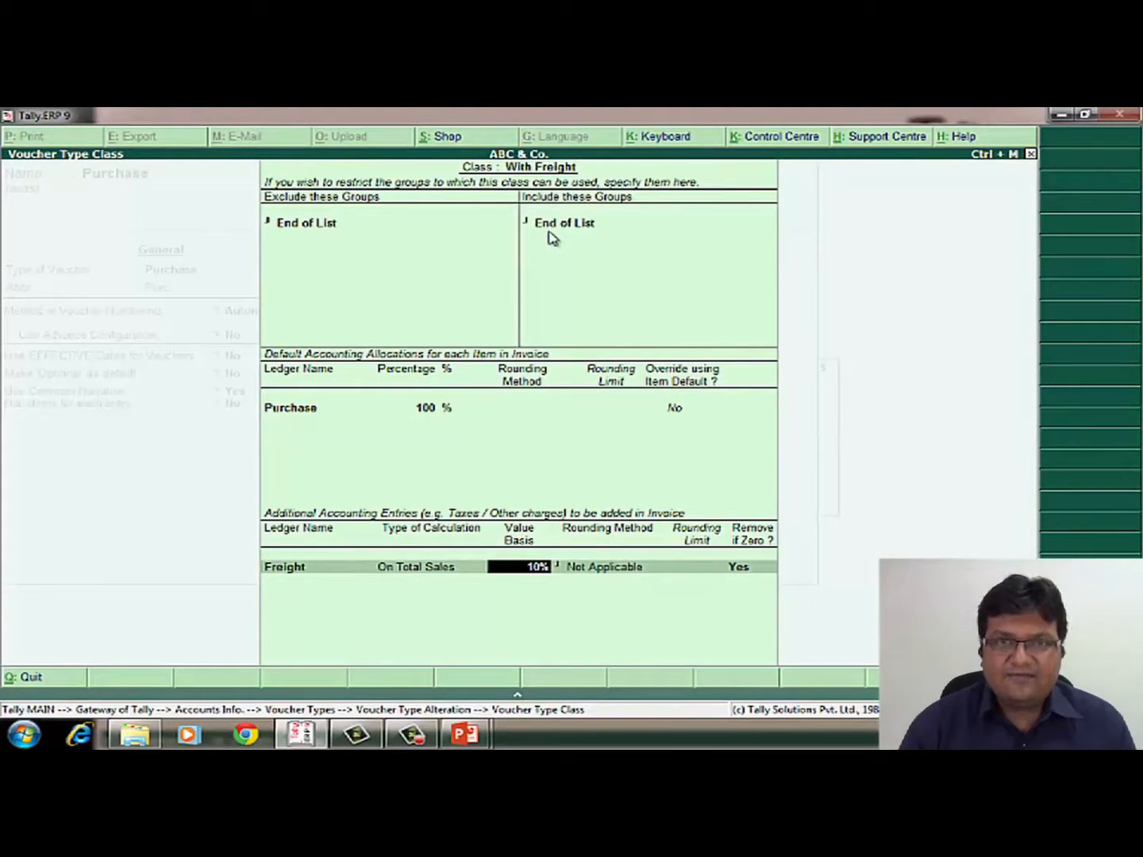
{"action": "key", "text": "Return"}
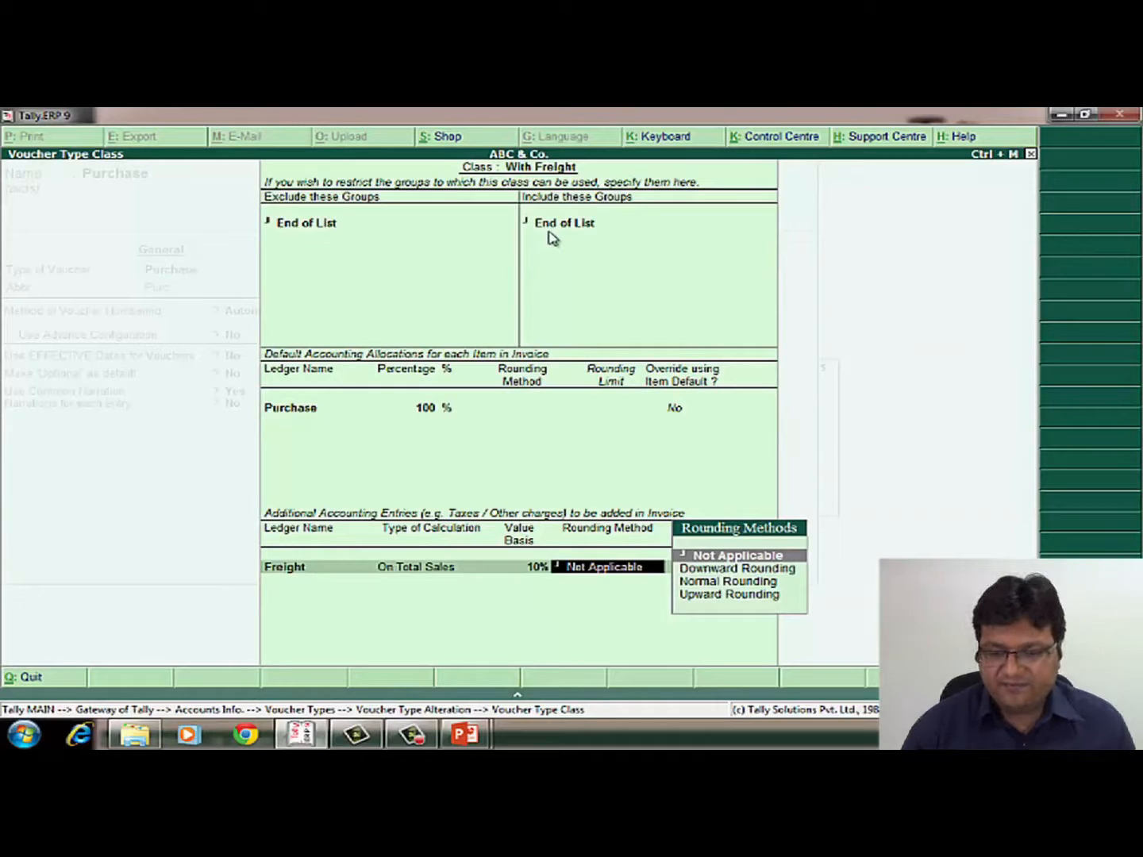
{"action": "key", "text": "Return"}
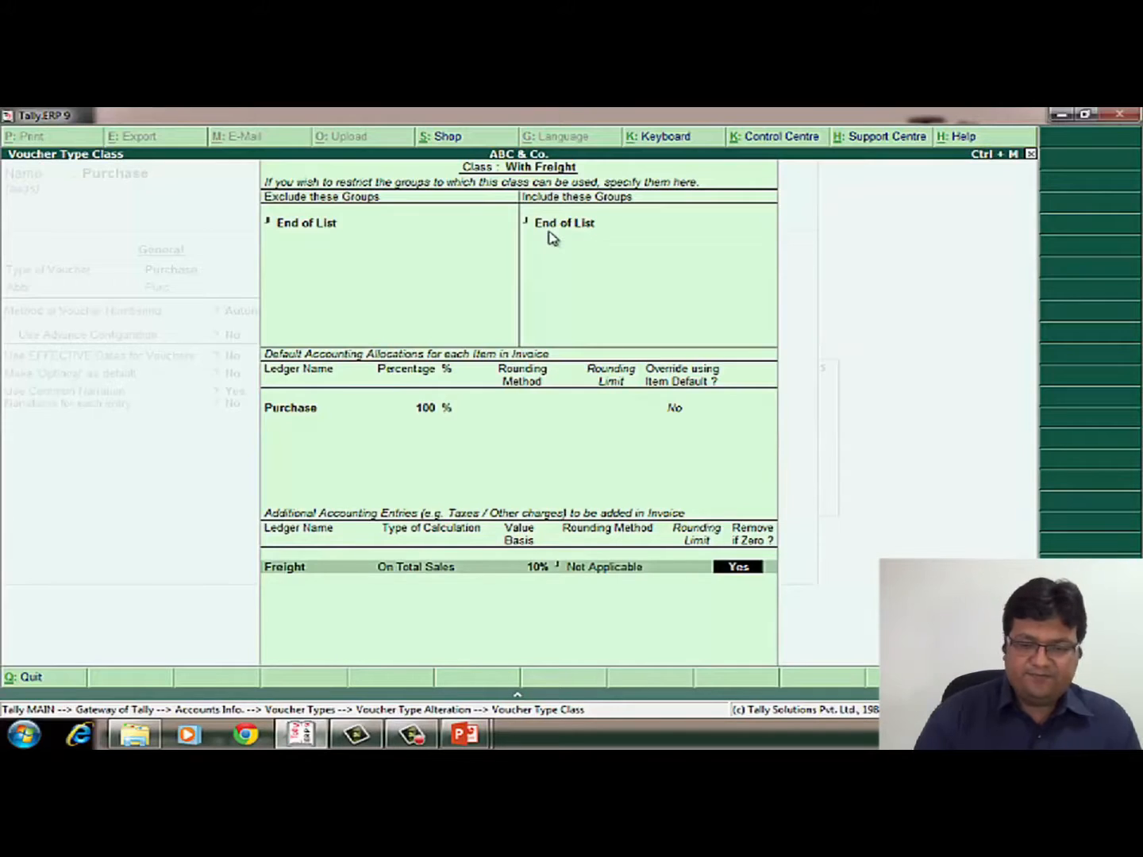
{"action": "key", "text": "Return"}
{"action": "key", "text": "Return"}
{"action": "key", "text": "Return"}
{"action": "key", "text": "Escape"}
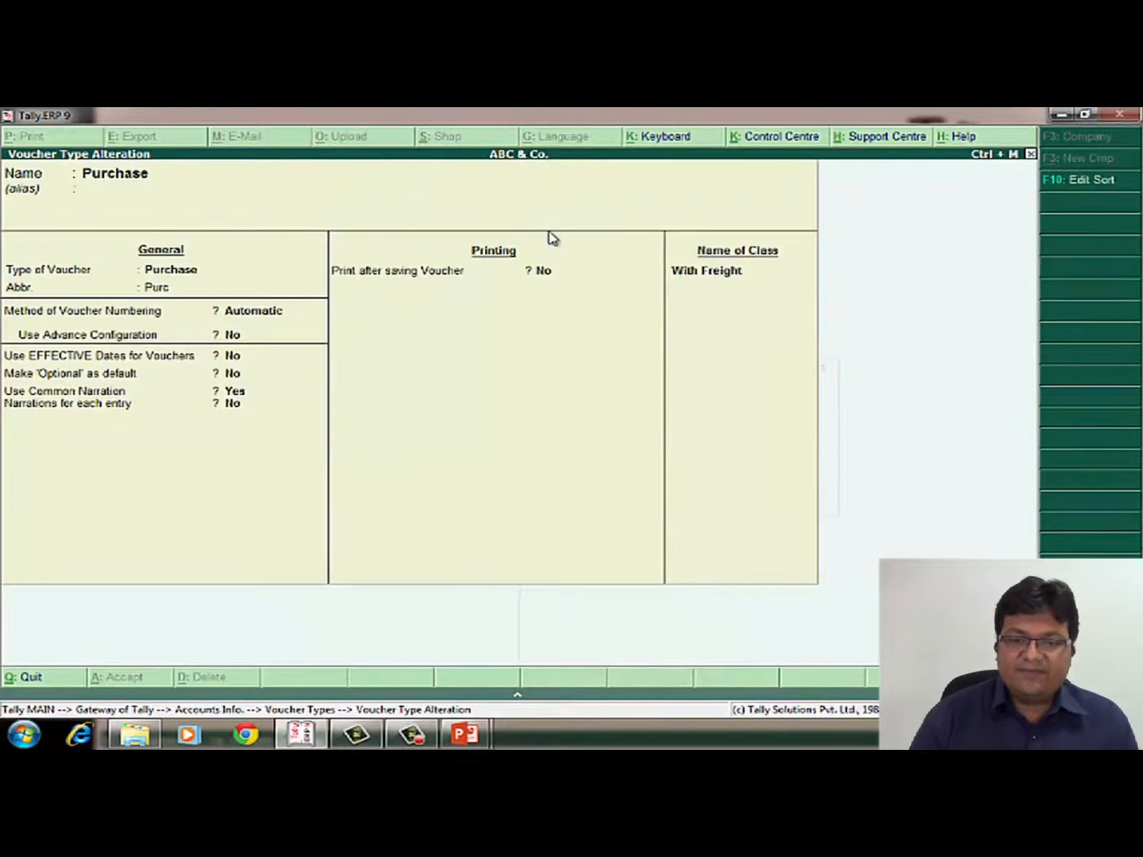
Close the Purchase voucher type alteration and return to the Gateway of Tally.
{"action": "key", "text": "ctrl+a"}
{"action": "key", "text": "Escape"}
{"action": "key", "text": "Escape"}
{"action": "key", "text": "Escape"}
{"action": "key", "text": "Escape"}
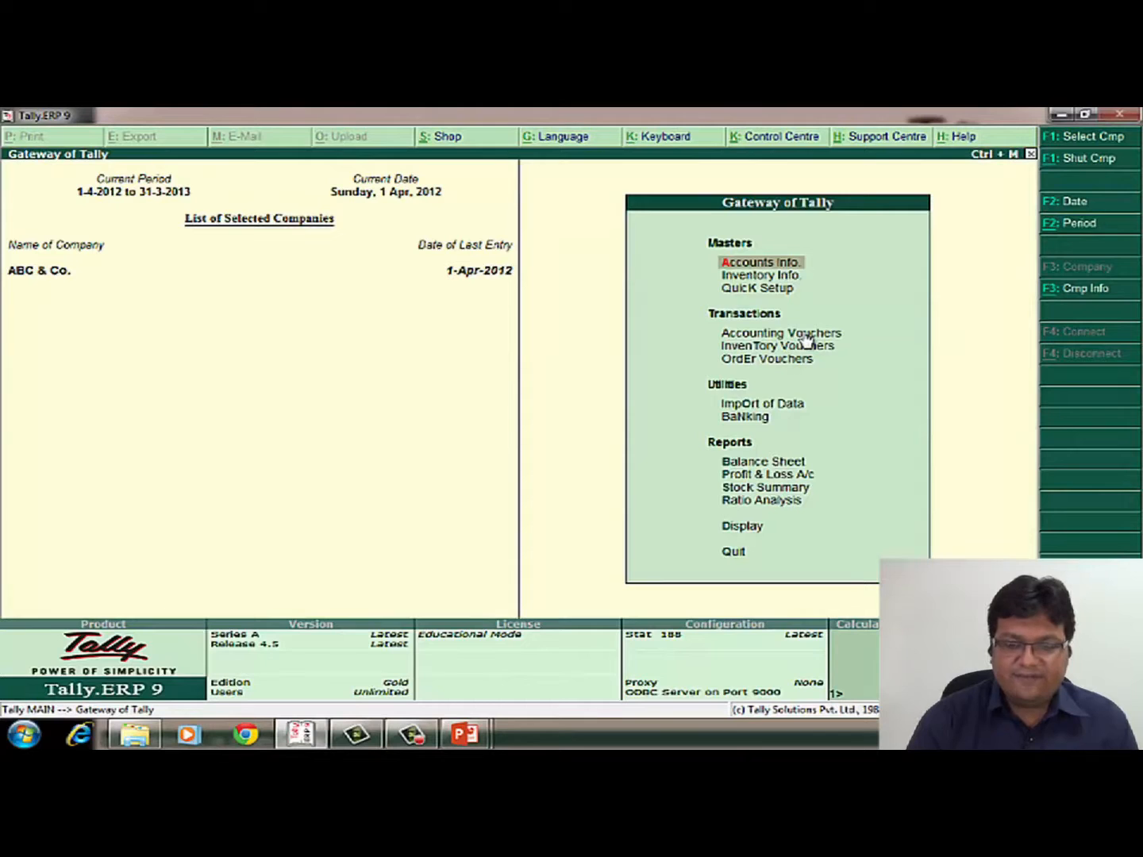
Start a purchase voucher and open its voucher class choices.
{"action": "left_click", "coordinate": [807, 335]}
{"action": "key", "text": "Return"}
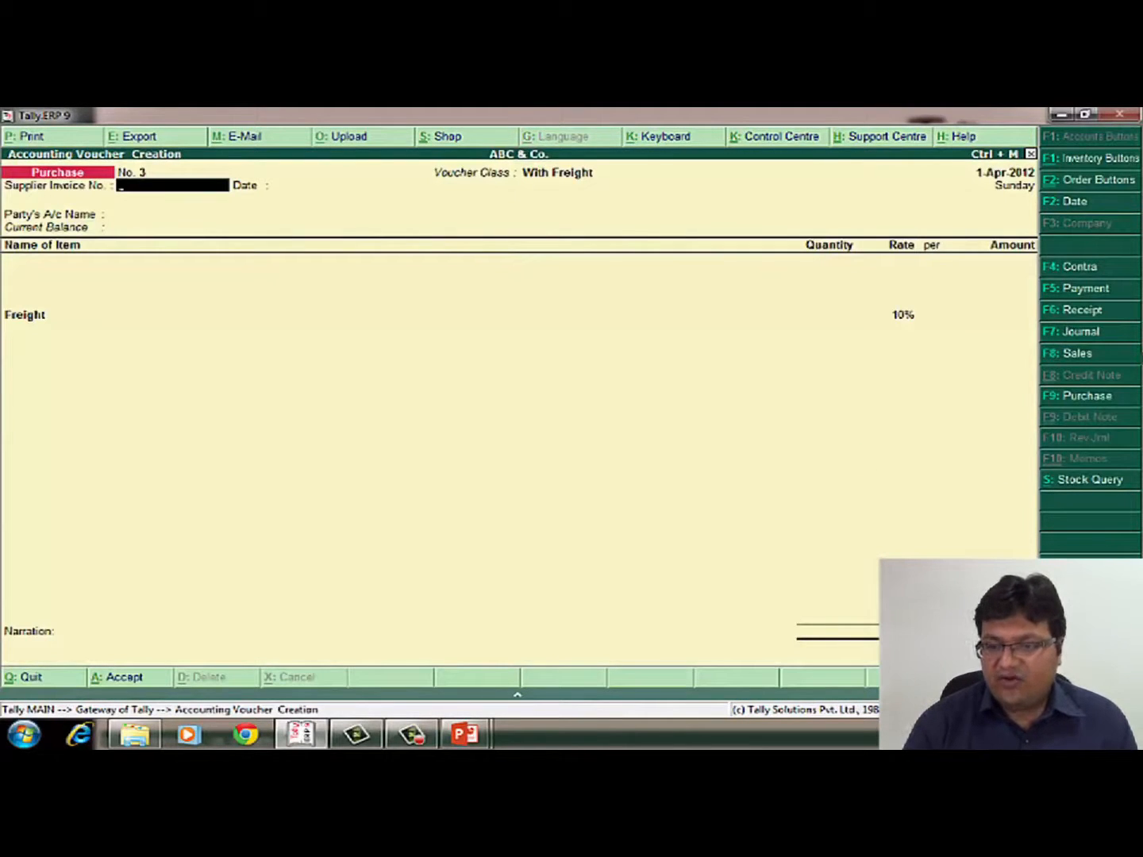
{"action": "left_click", "coordinate": [1082, 395]}
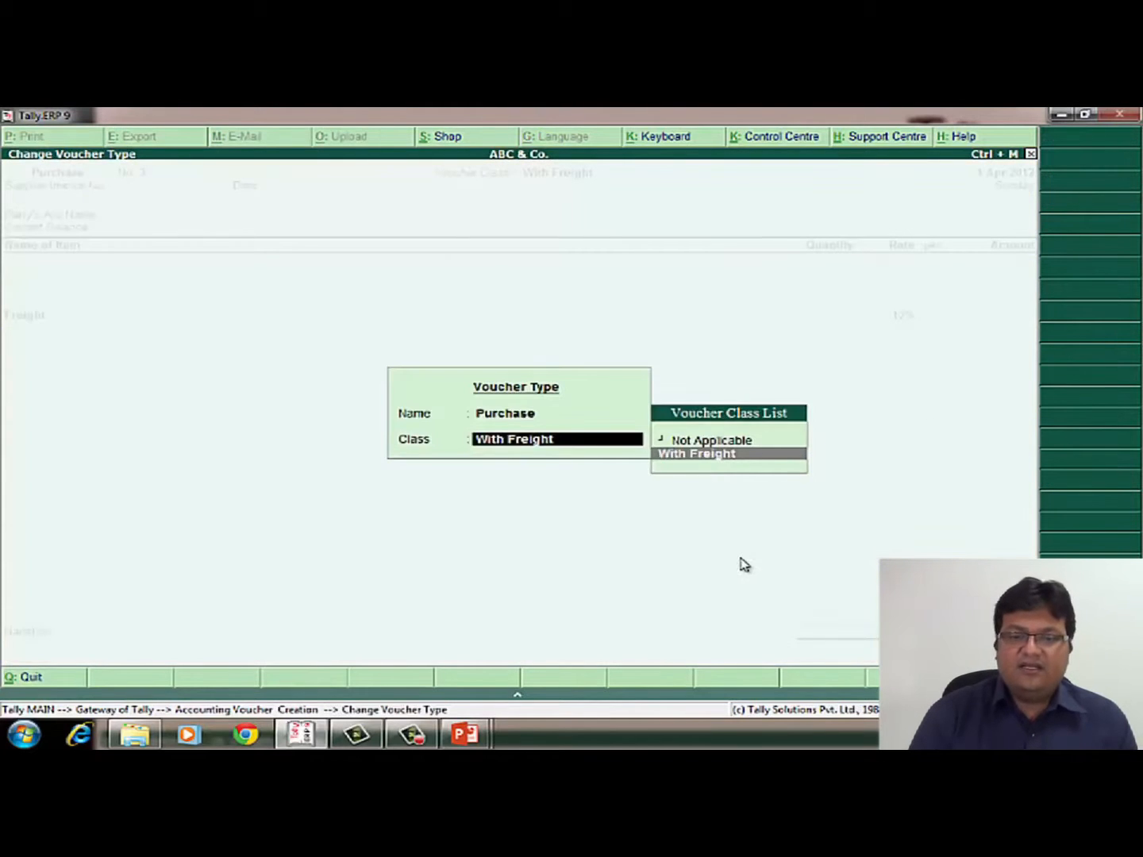
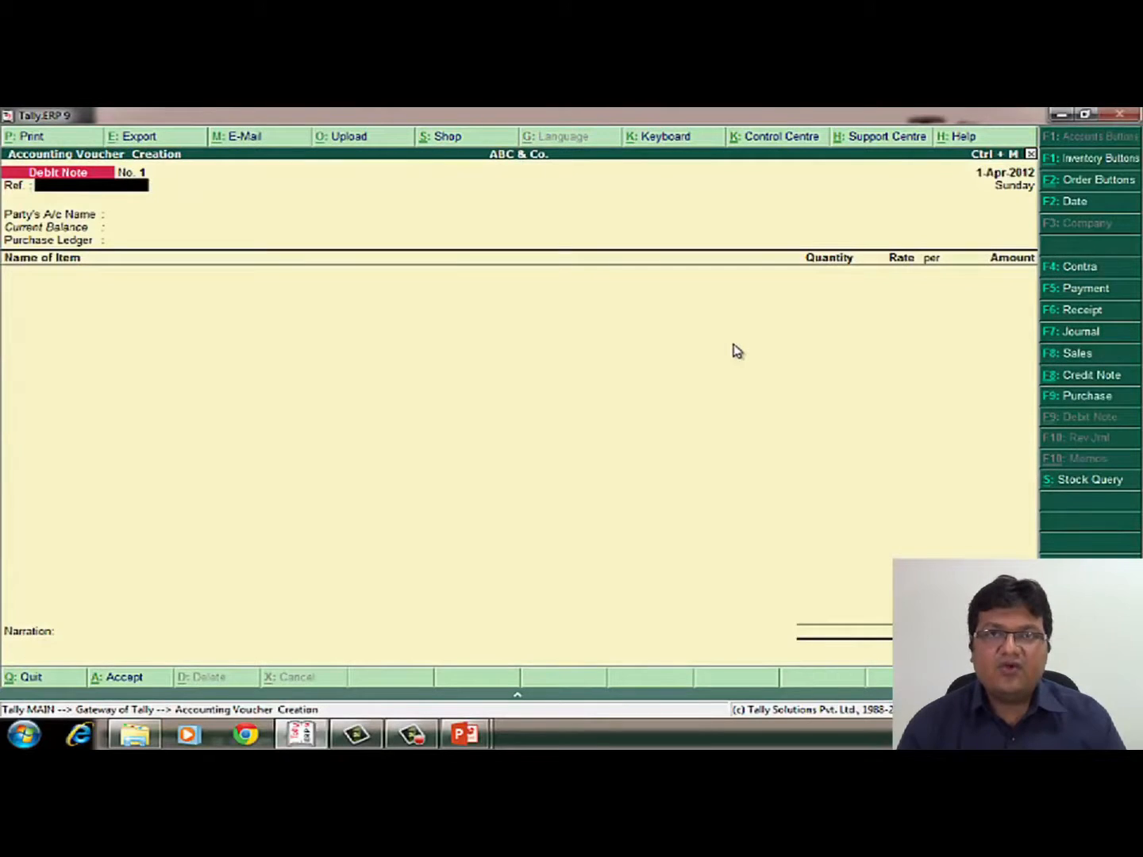
In the debit note, choose XYZ & Co. as the party, keep the supplementary details and select the Purchase ledger.
{"action": "key", "text": "Return"}
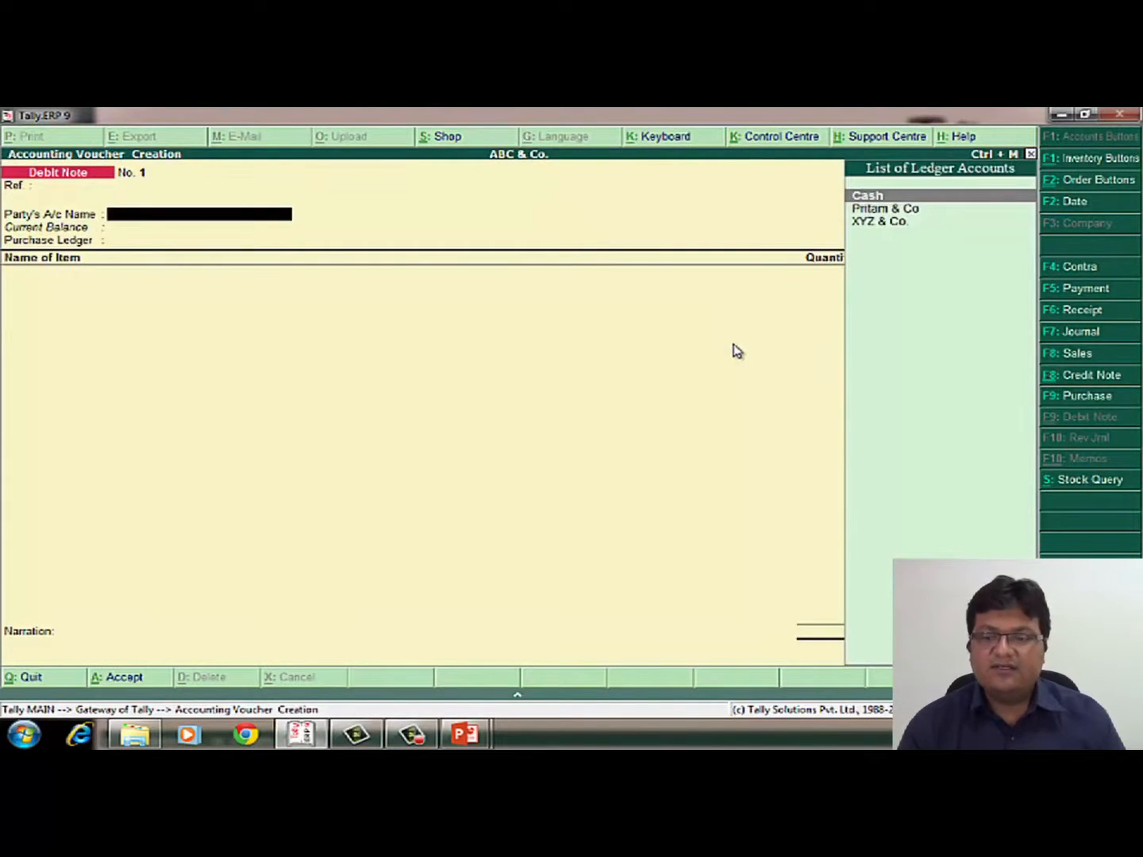
{"action": "key", "text": "Down"}
{"action": "key", "text": "Down"}
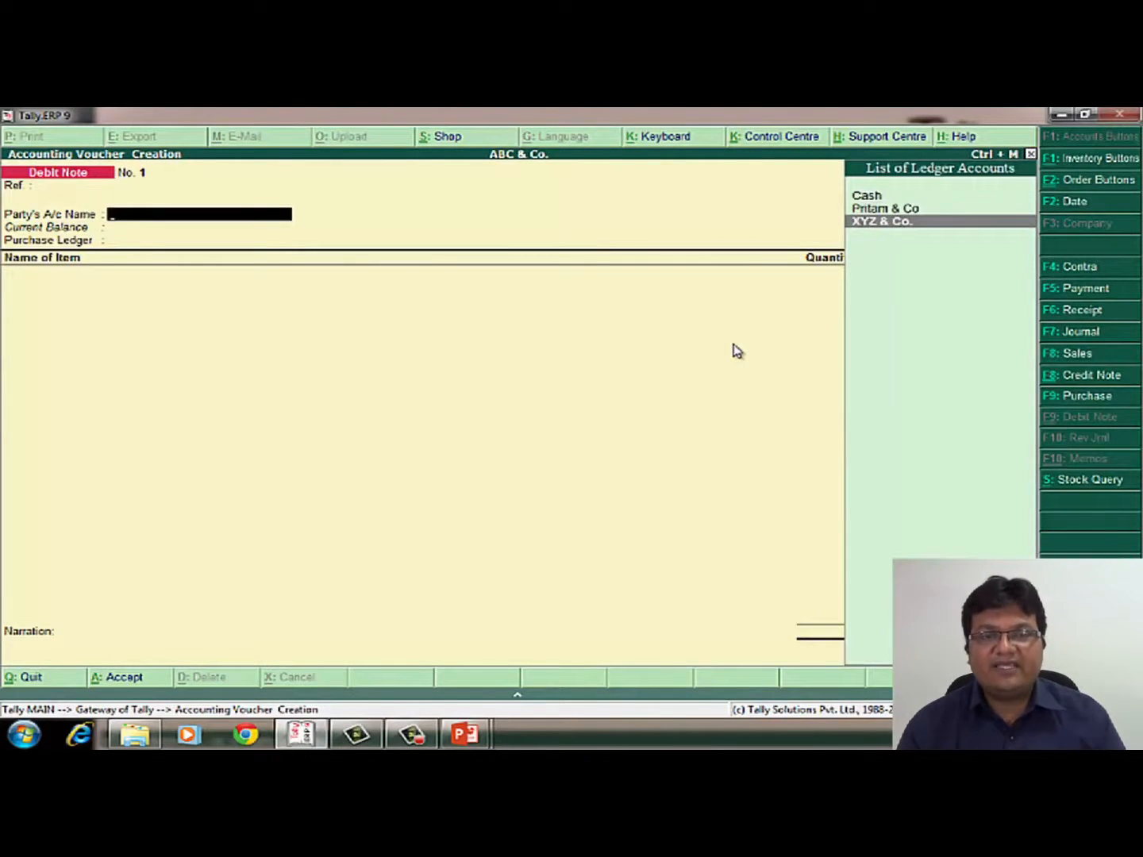
{"action": "key", "text": "Return"}
{"action": "key", "text": "Return"}
{"action": "key", "text": "Return"}
{"action": "key", "text": "Return"}
{"action": "key", "text": "Return"}
{"action": "key", "text": "Return"}
{"action": "key", "text": "Return"}
{"action": "key", "text": "Return"}
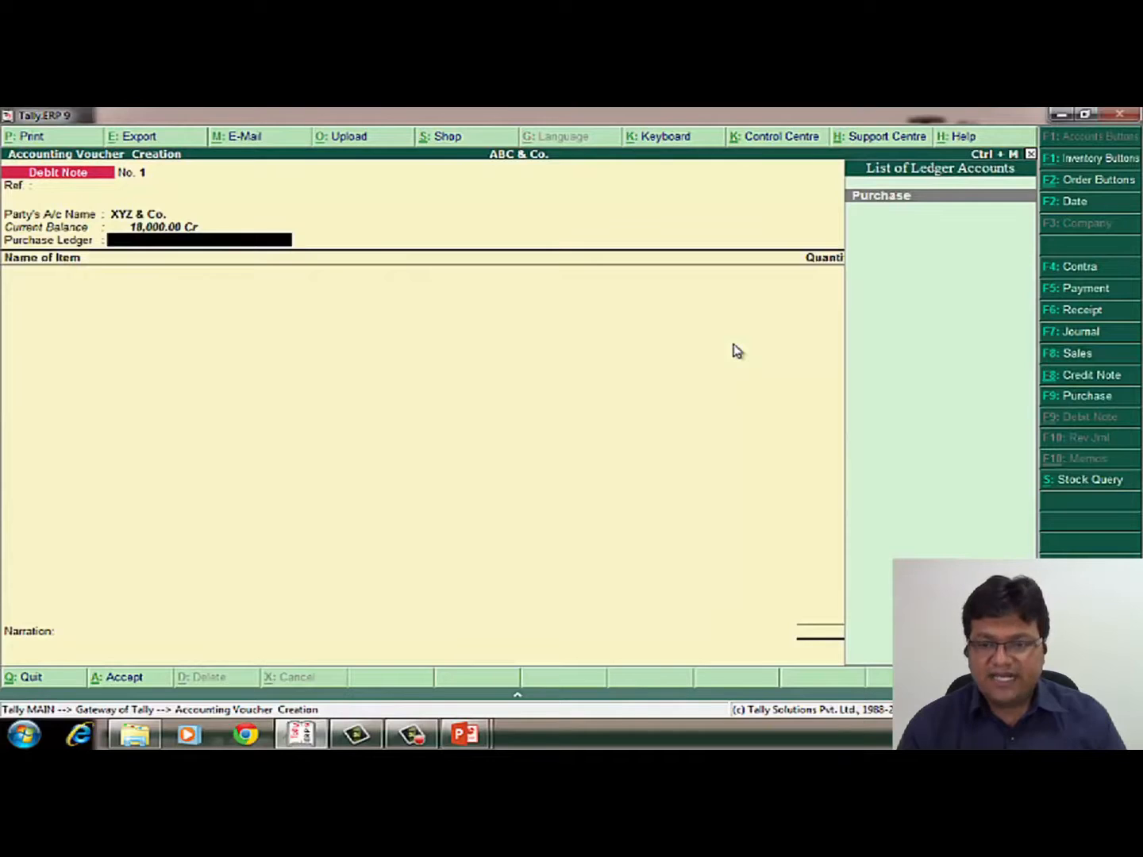
{"action": "key", "text": "Return"}
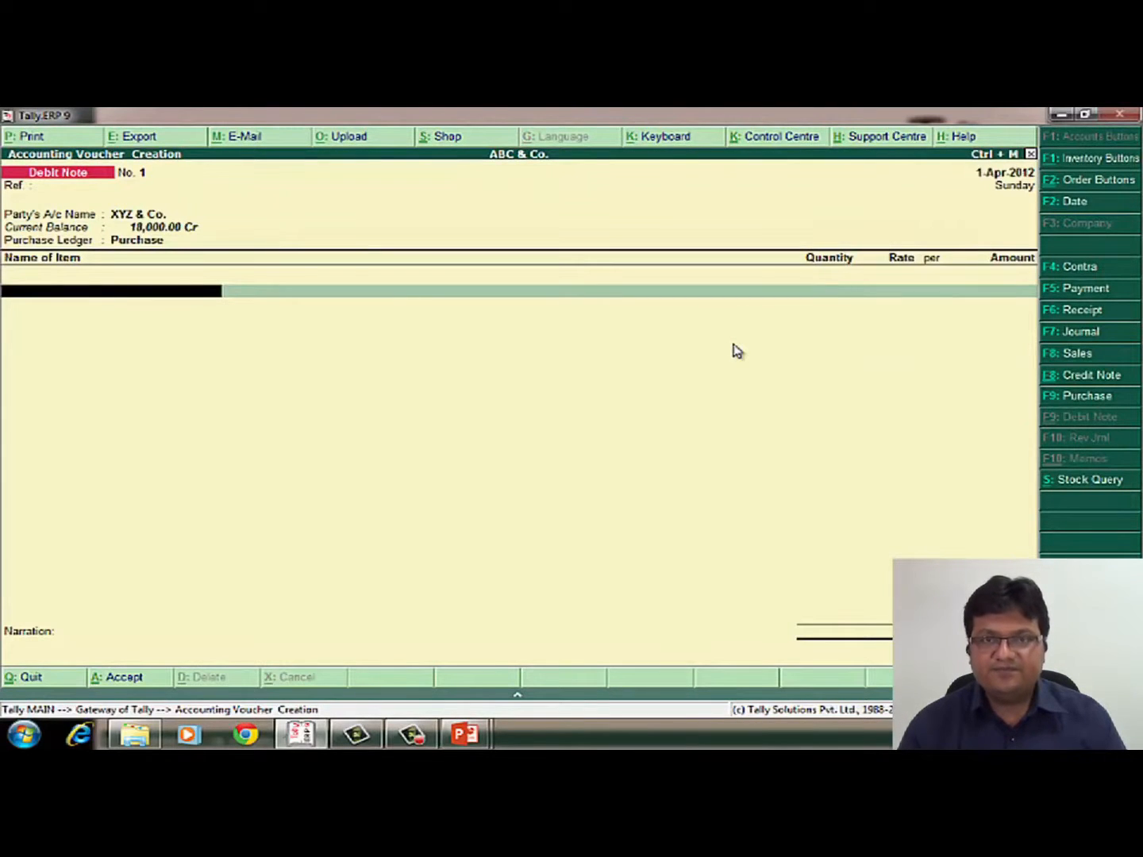
Add TShirts to the debit note against tracking number 12, with 10 nos at a rate of 150.00.
{"action": "key", "text": "Down"}
{"action": "key", "text": "Down"}
{"action": "key", "text": "Down"}
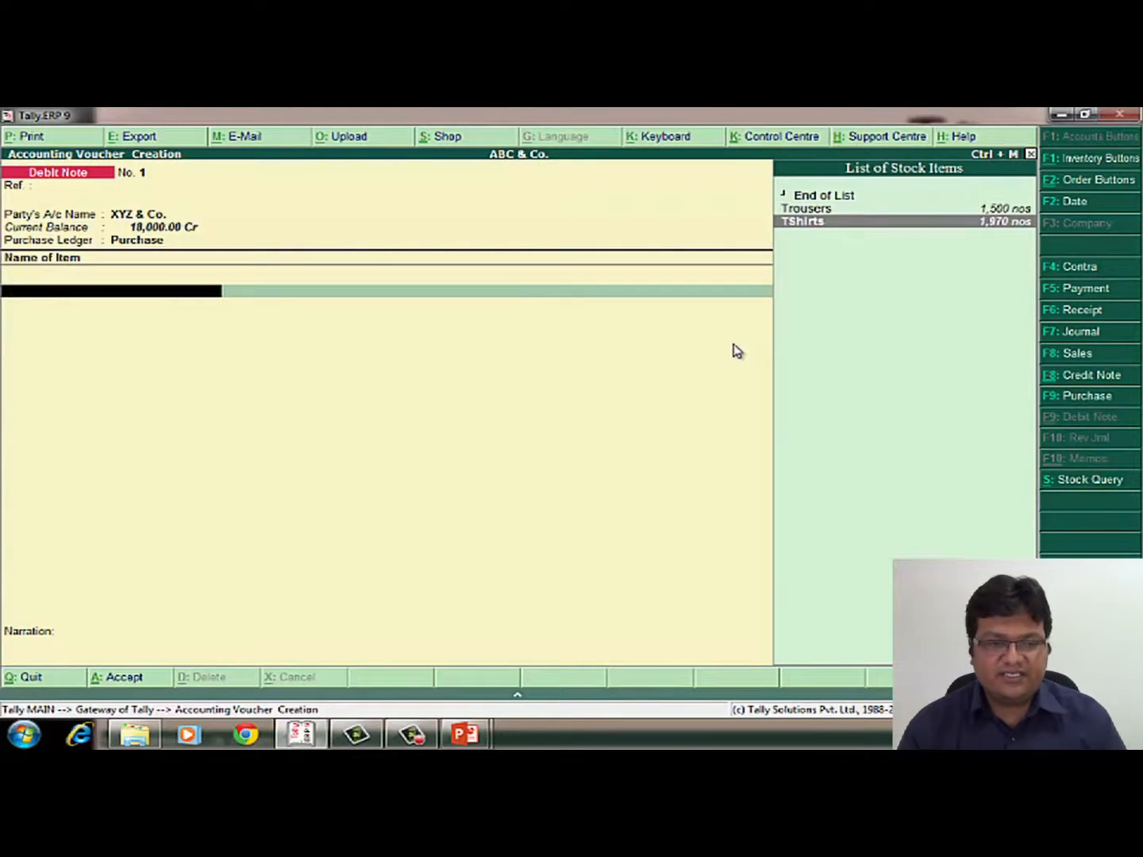
{"action": "key", "text": "Return"}
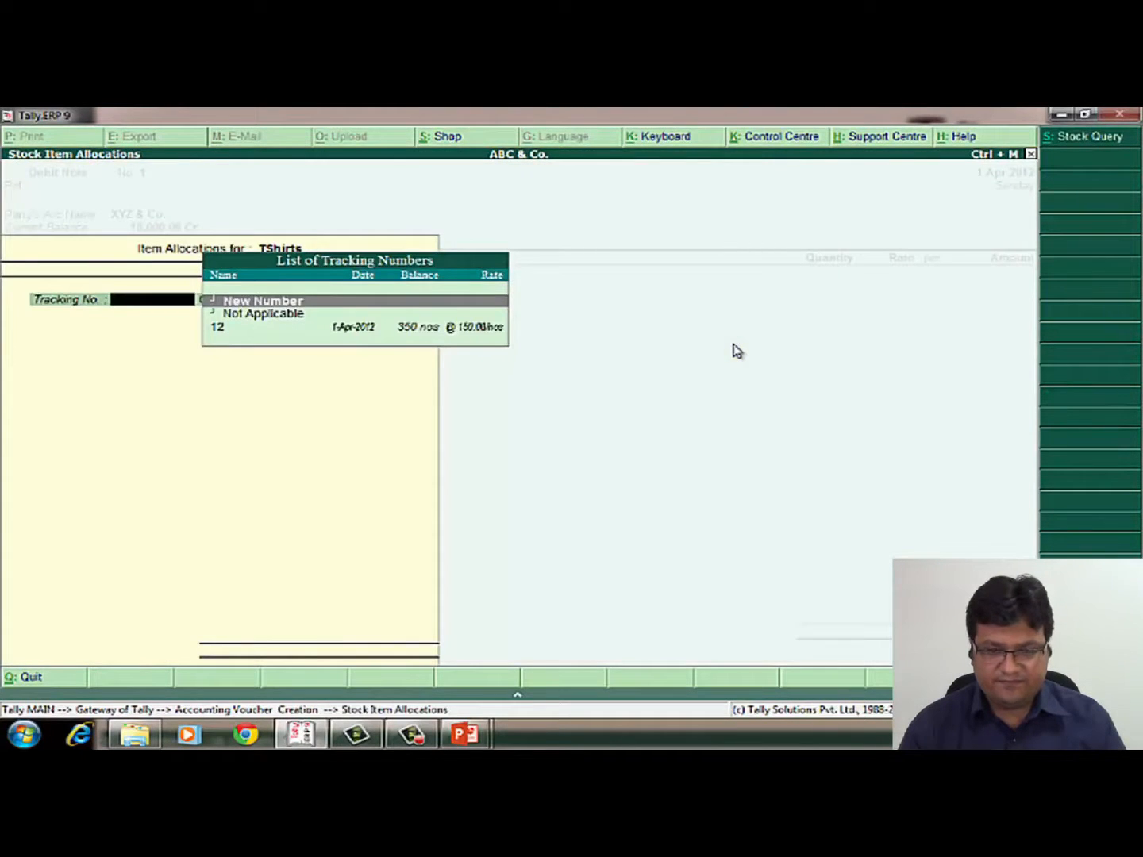
{"action": "key", "text": "Down"}
{"action": "key", "text": "Down"}
{"action": "key", "text": "Return"}
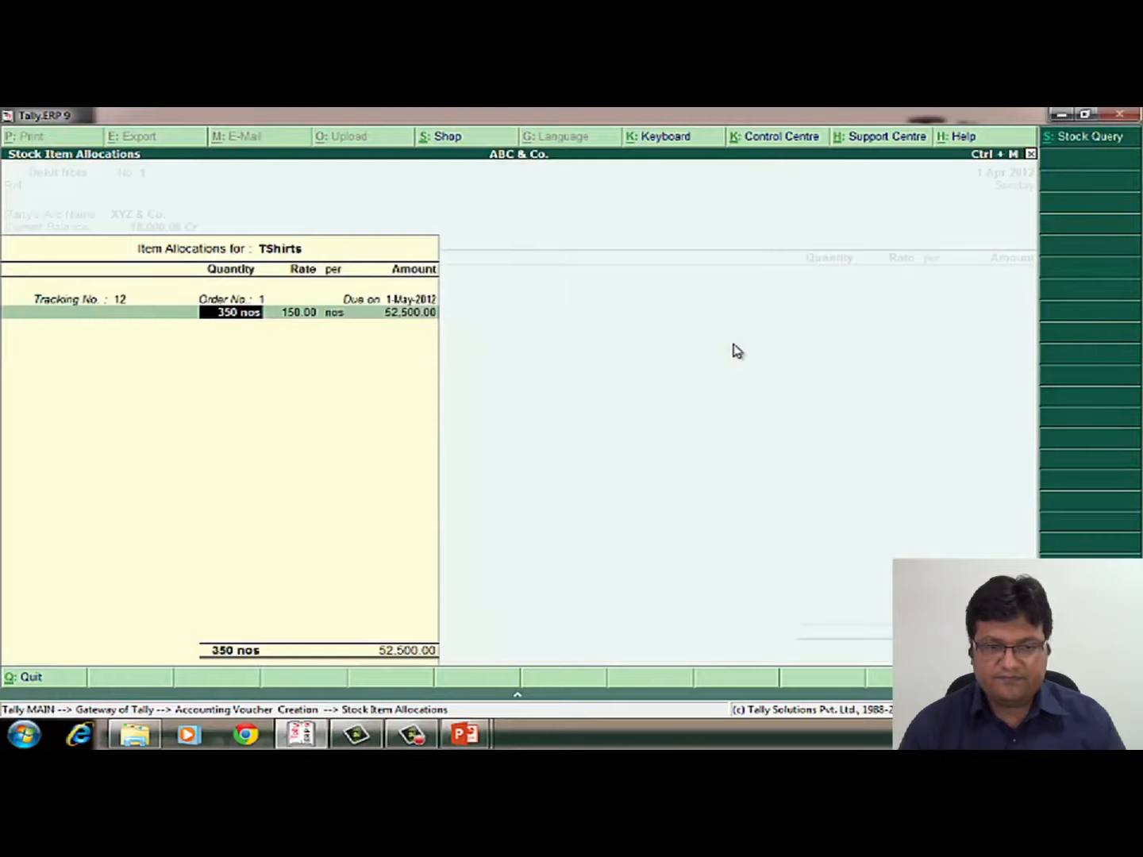
{"action": "type", "text": "10"}
{"action": "key", "text": "Return"}
{"action": "key", "text": "Return"}
{"action": "key", "text": "Return"}
{"action": "key", "text": "Return"}
{"action": "key", "text": "Return"}
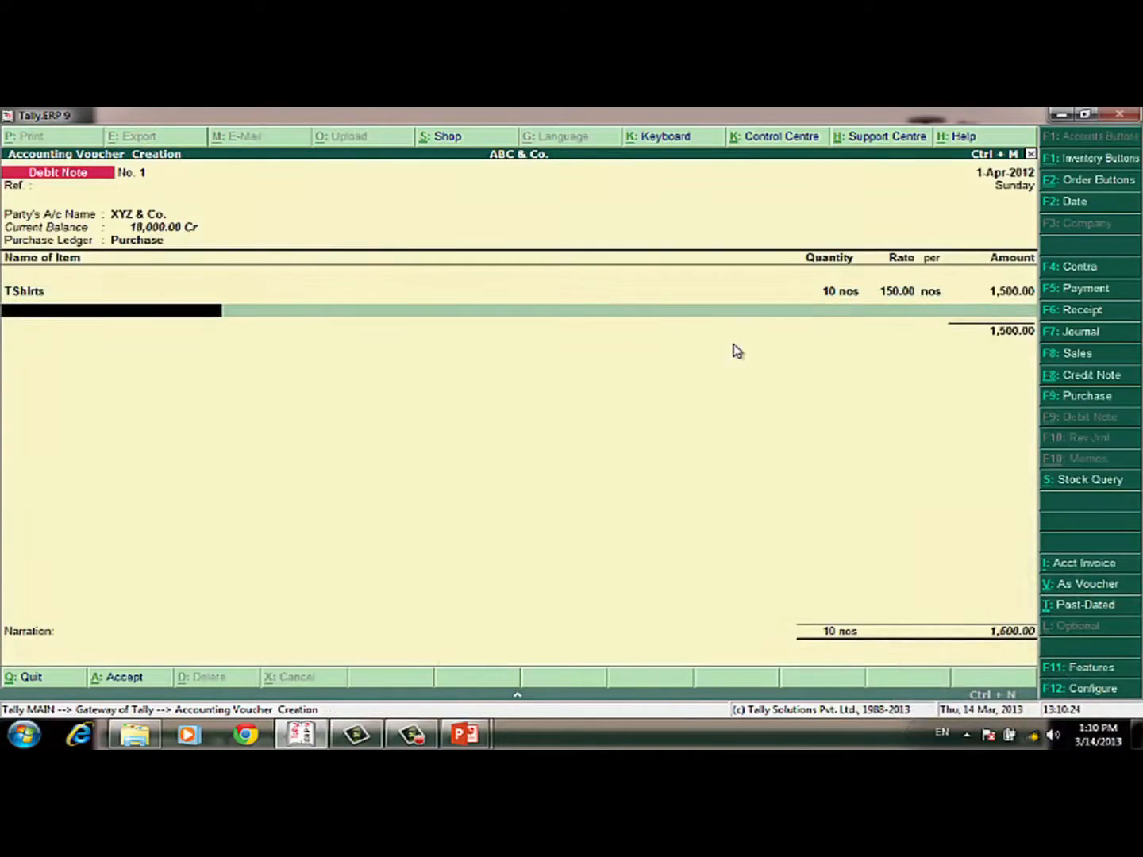
End the item list, add the Freight ledger at 10% and finish the ledger entries.
{"action": "key", "text": "Return"}
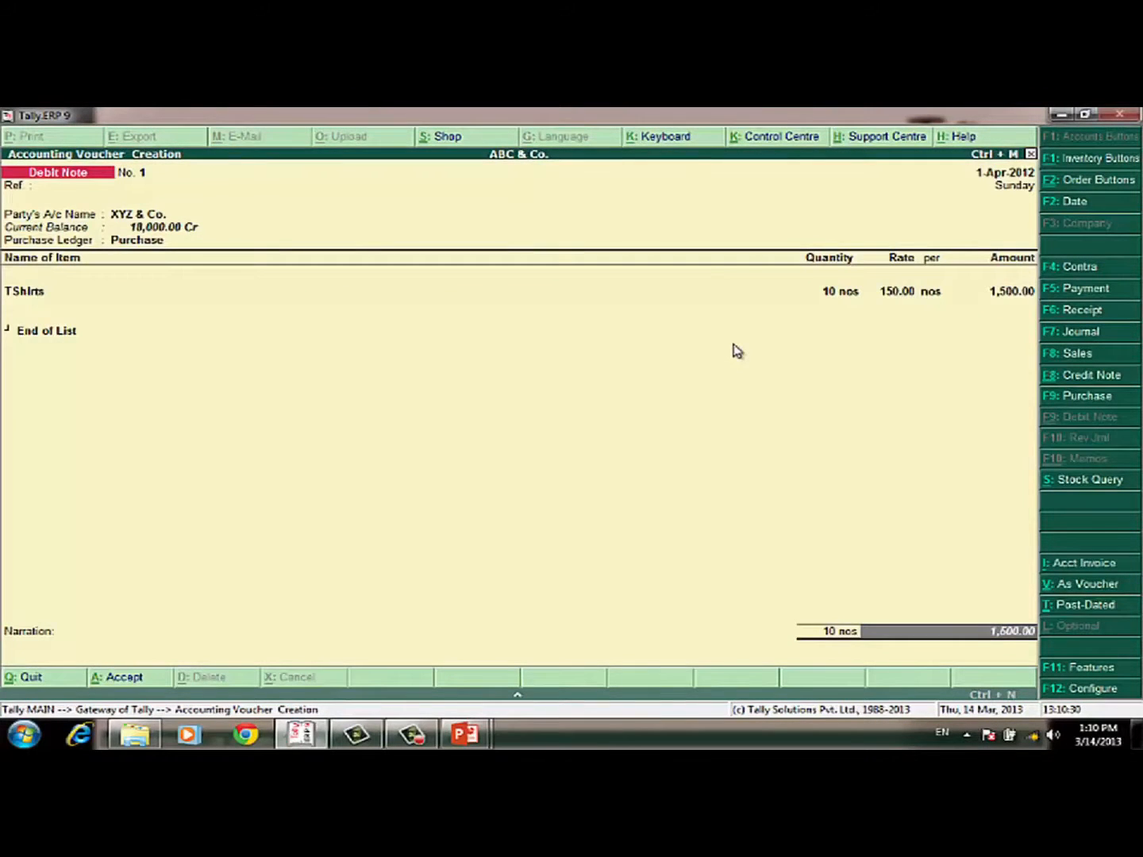
{"action": "key", "text": "Return"}
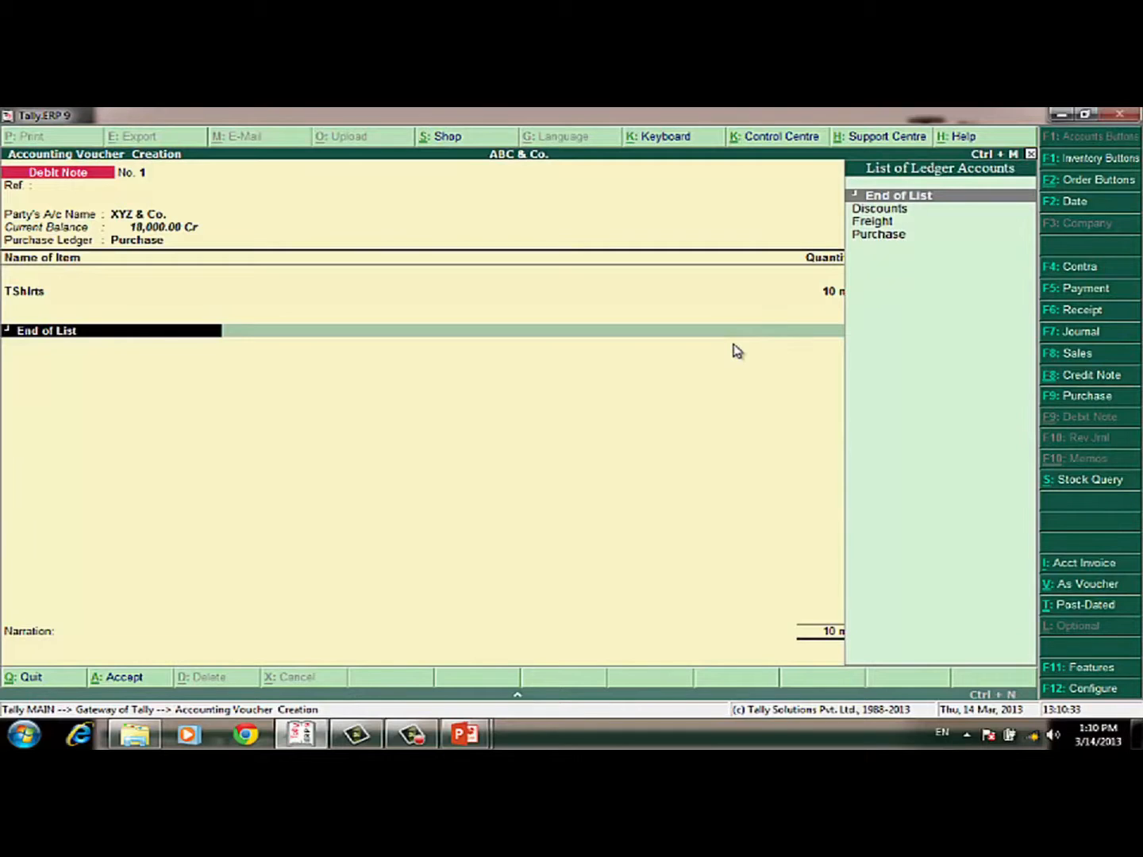
{"action": "key", "text": "Down"}
{"action": "key", "text": "Down"}
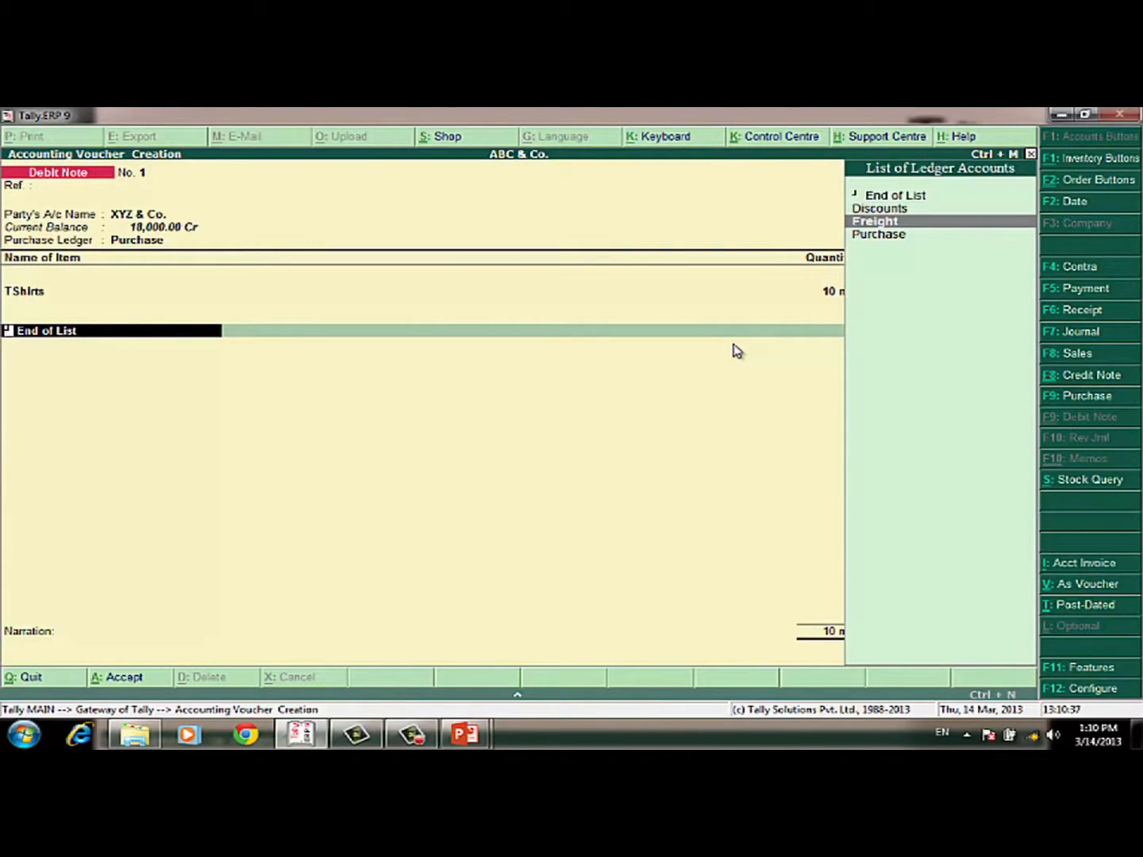
{"action": "key", "text": "Return"}
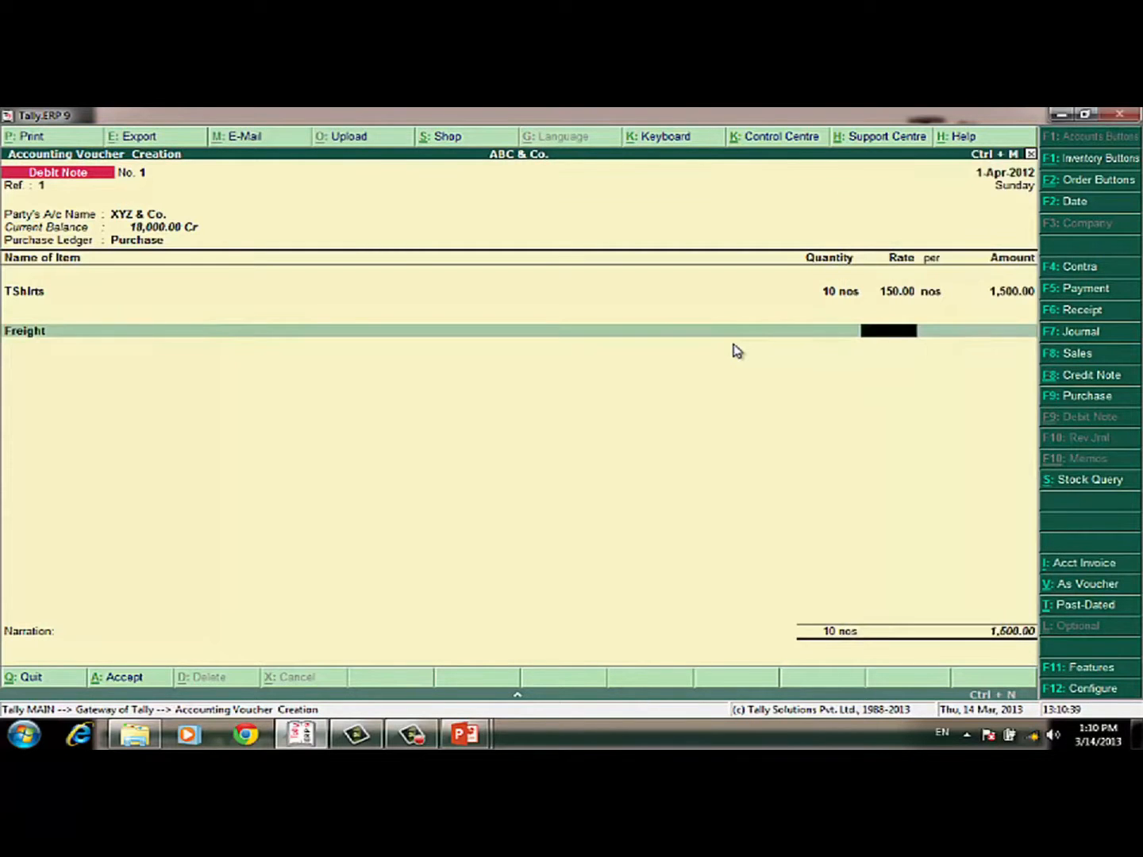
{"action": "type", "text": "10"}
{"action": "key", "text": "Return"}
{"action": "key", "text": "Return"}
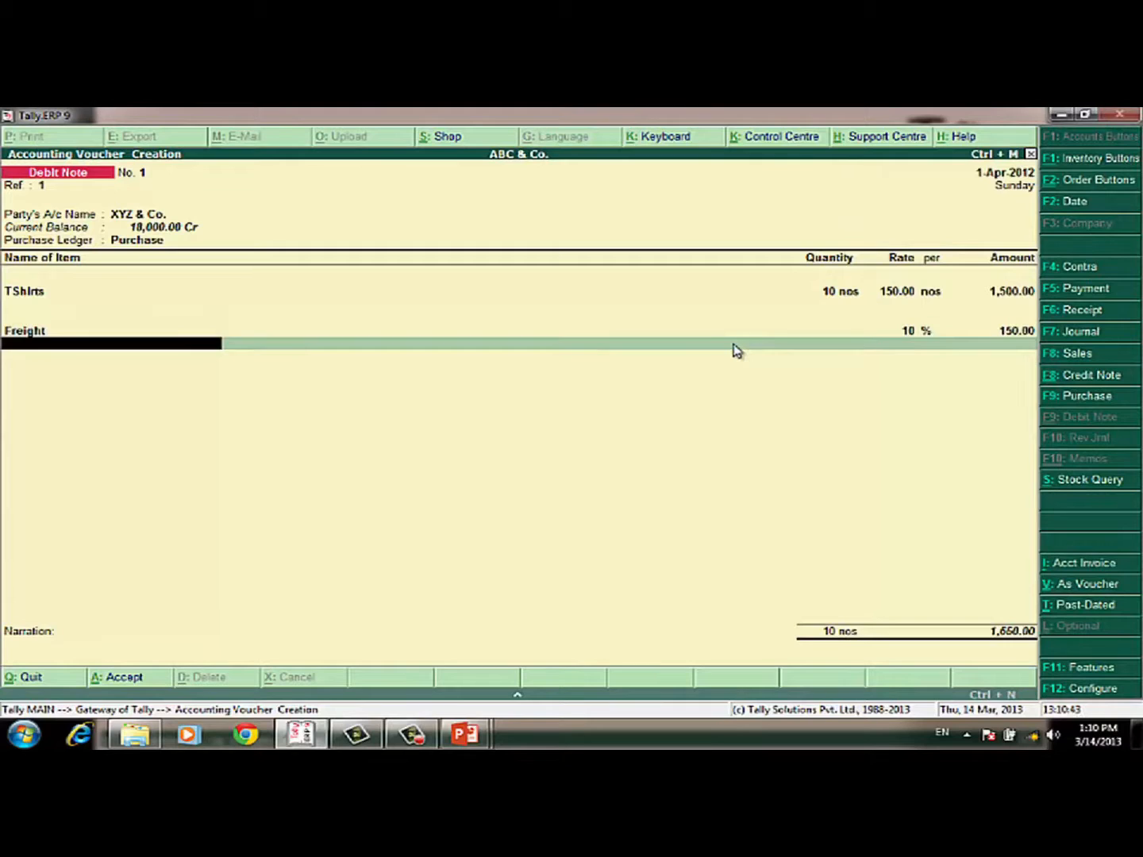
{"action": "key", "text": "Return"}
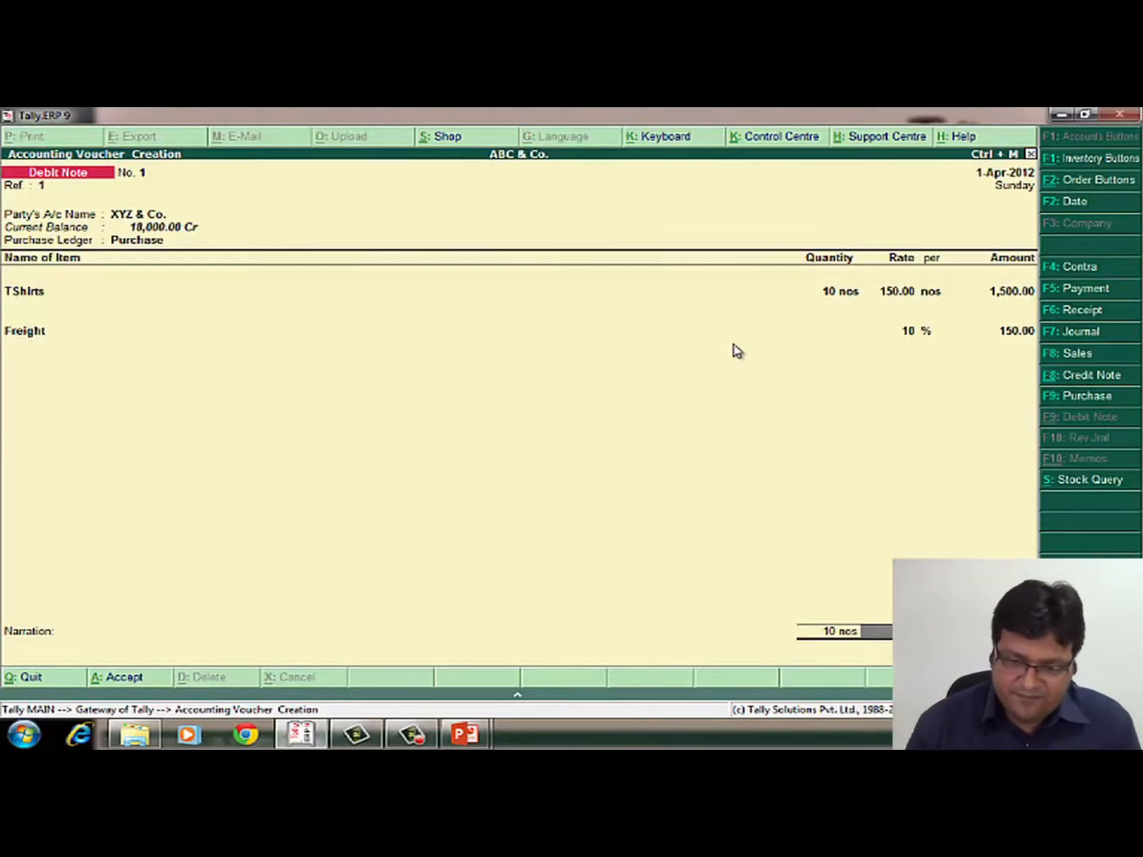
Allocate the debit note's 1,650.00 against XYZ & Co.'s pending bill 121 and save the note without a narration.
{"action": "key", "text": "Return"}
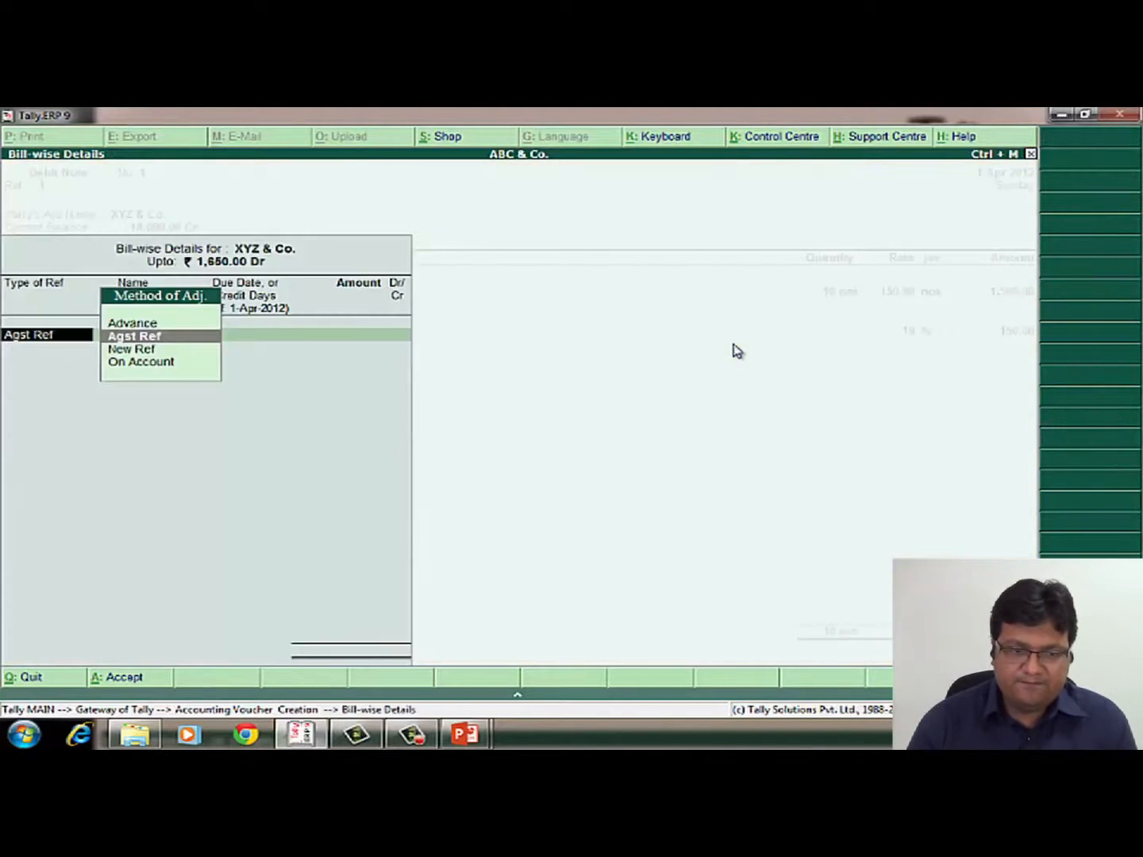
{"action": "key", "text": "Return"}
{"action": "key", "text": "Return"}
{"action": "key", "text": "Return"}
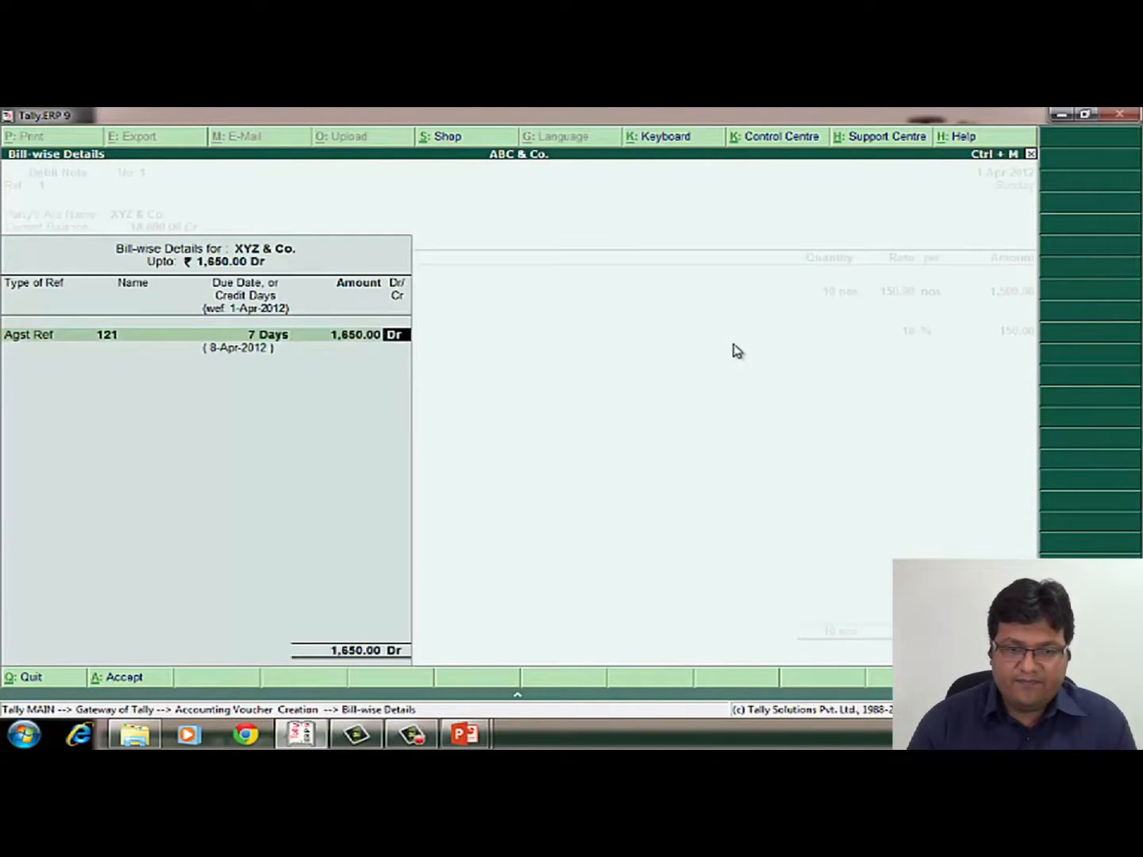
{"action": "key", "text": "BackSpace"}
{"action": "key", "text": "BackSpace"}
{"action": "key", "text": "BackSpace"}
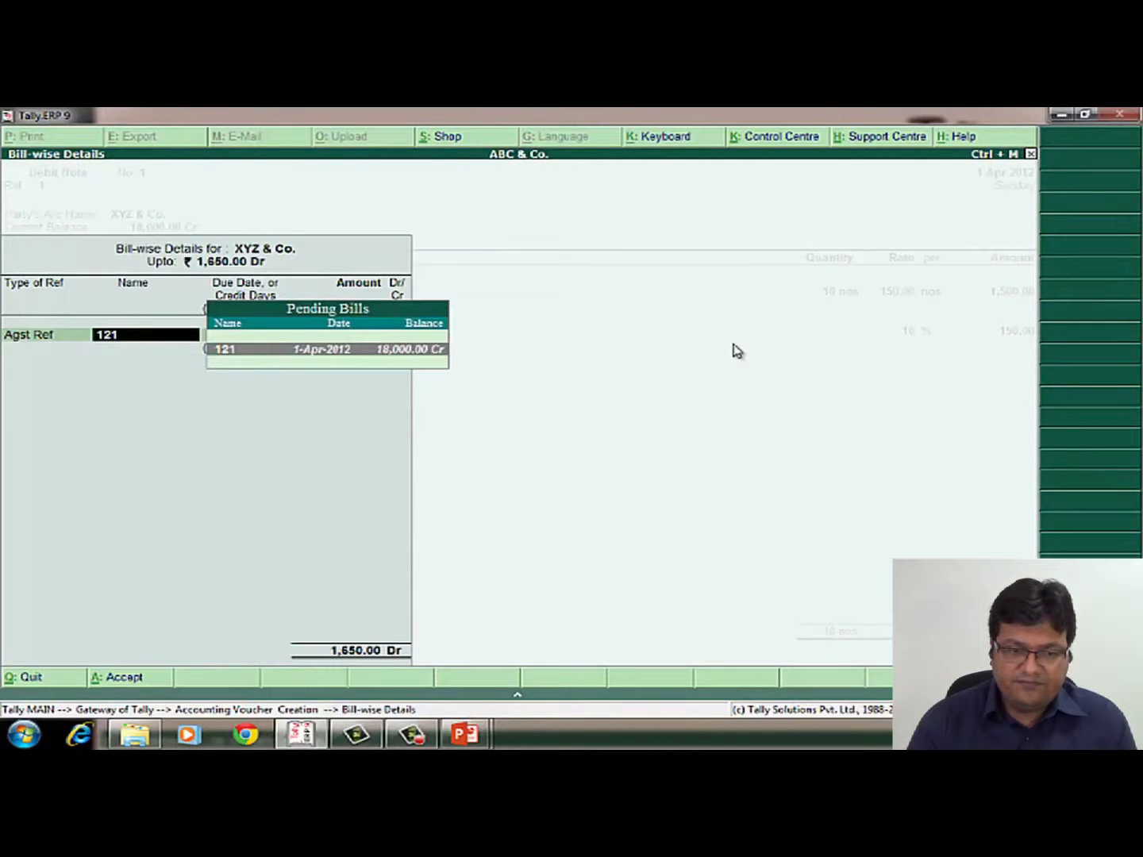
{"action": "key", "text": "Return"}
{"action": "key", "text": "Return"}
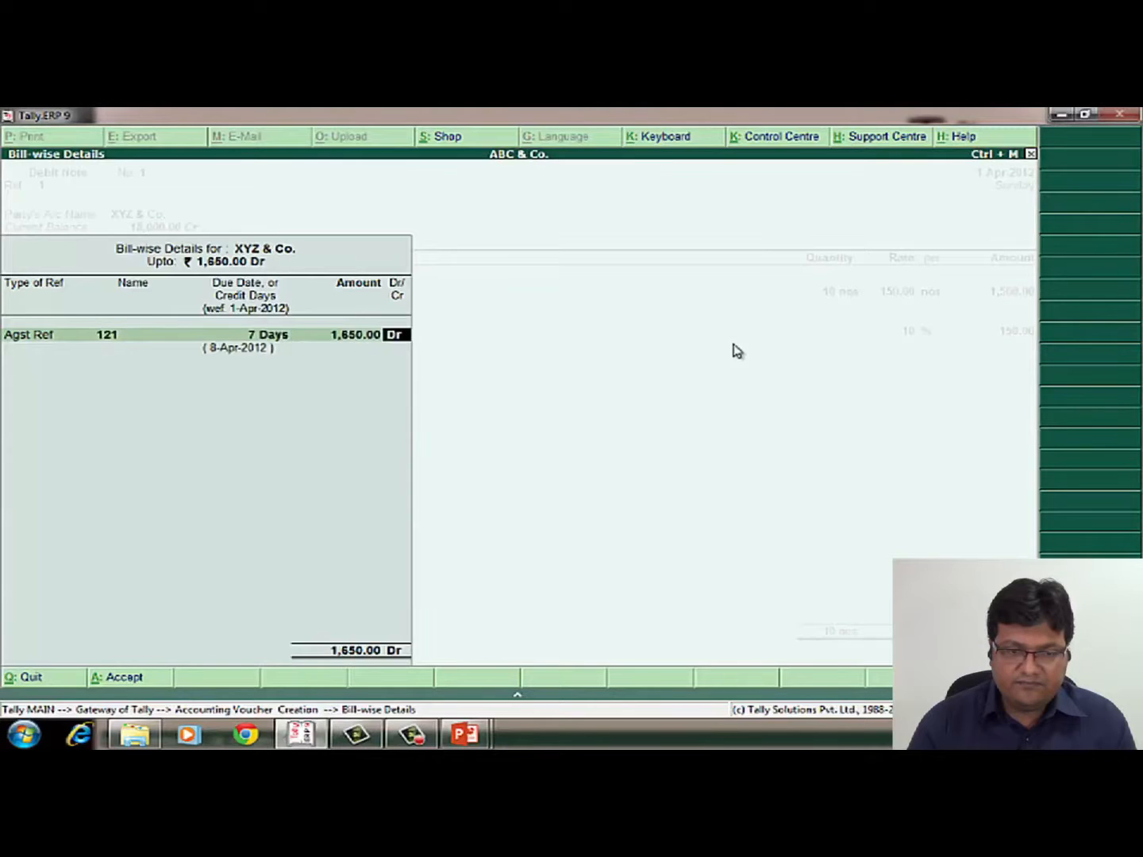
{"action": "key", "text": "Return"}
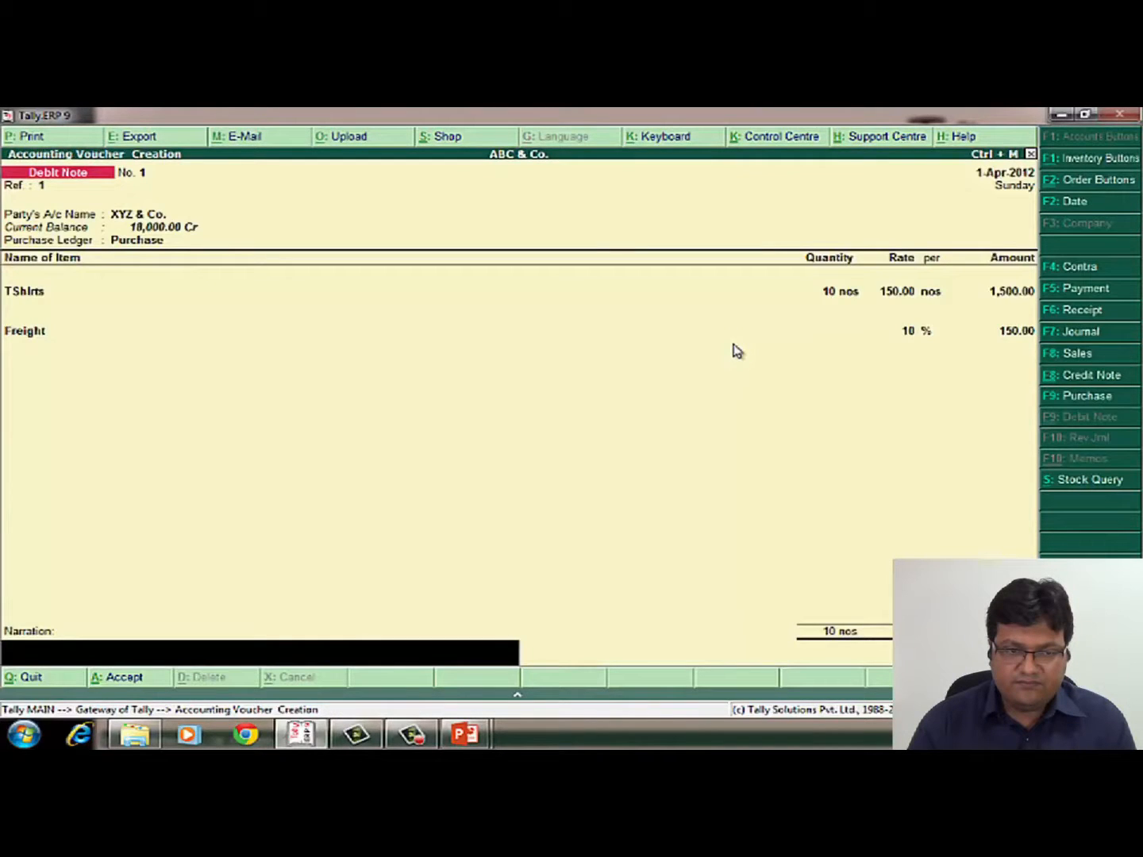
{"action": "key", "text": "Return"}
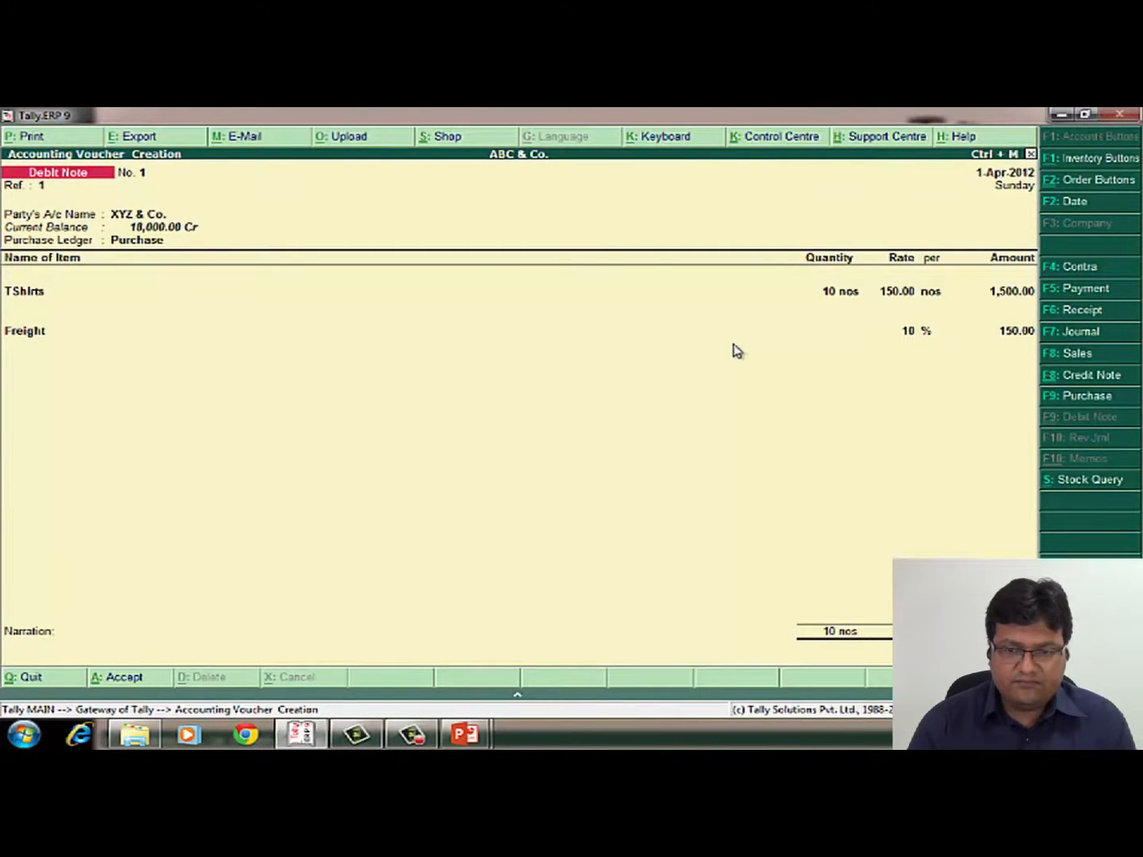
{"action": "key", "text": "Return"}
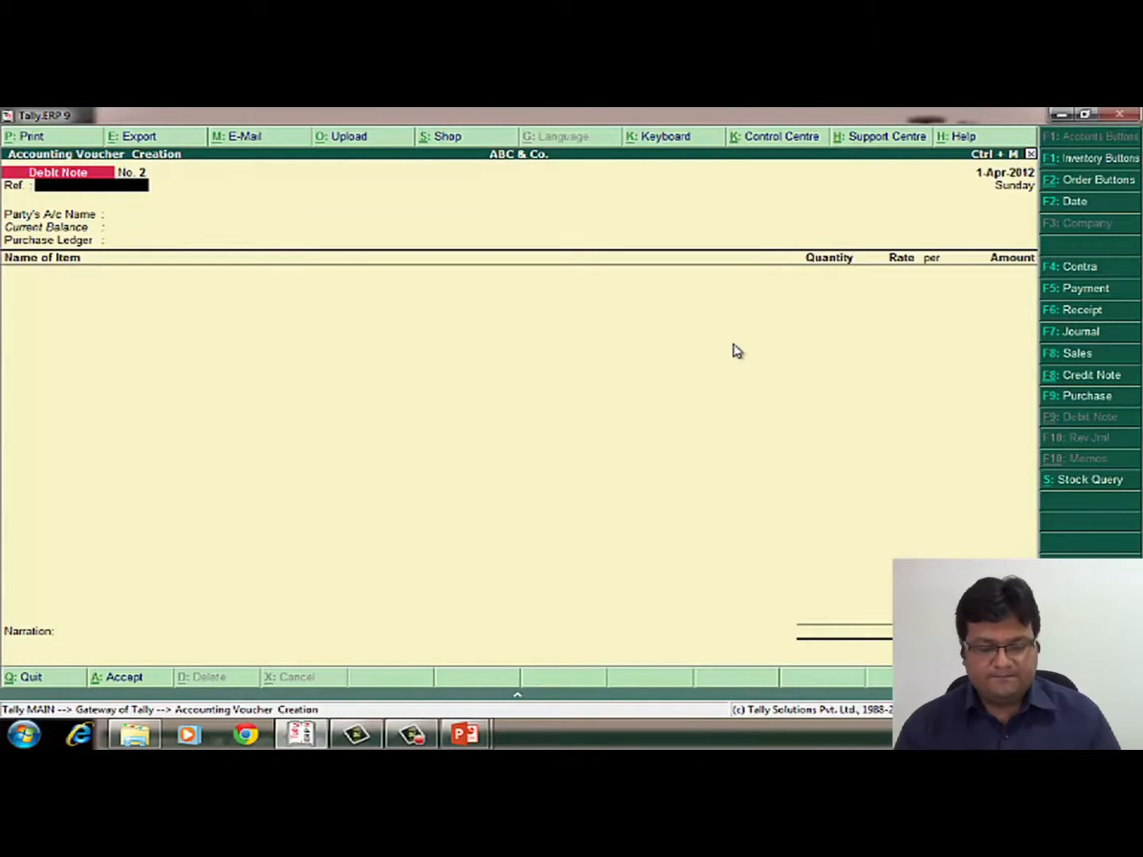
Switch to the presentation, advance to the Payment Voucher (1/2) slide and return to Tally.ERP 9.
{"action": "key", "text": "alt+Tab"}
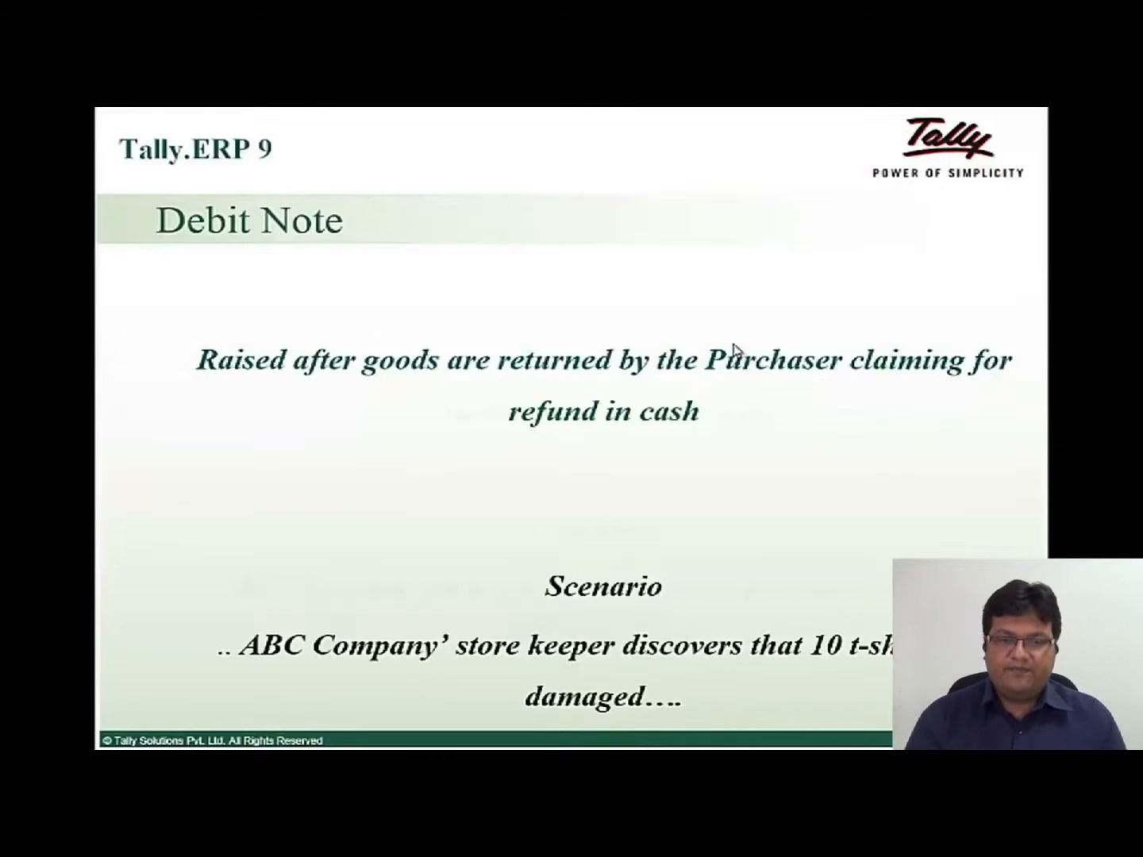
{"action": "key", "text": "Right"}
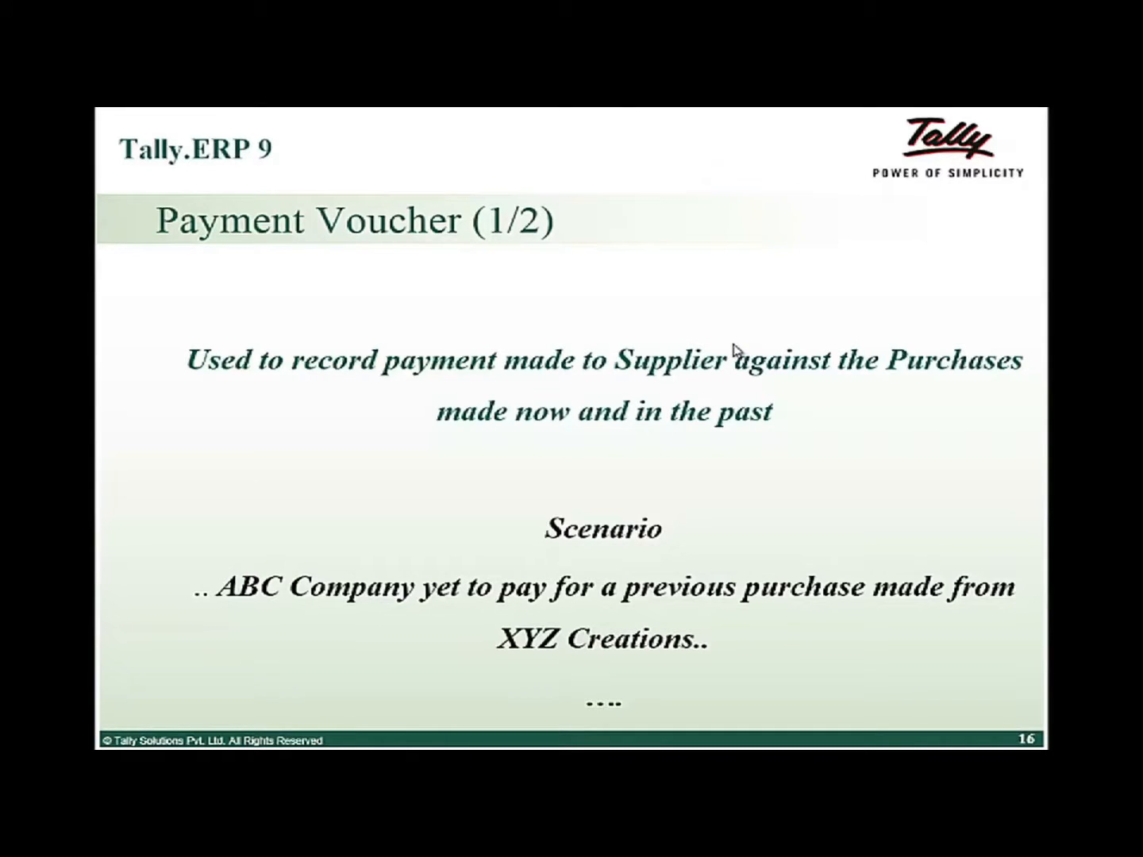
{"action": "key", "text": "alt+Tab"}
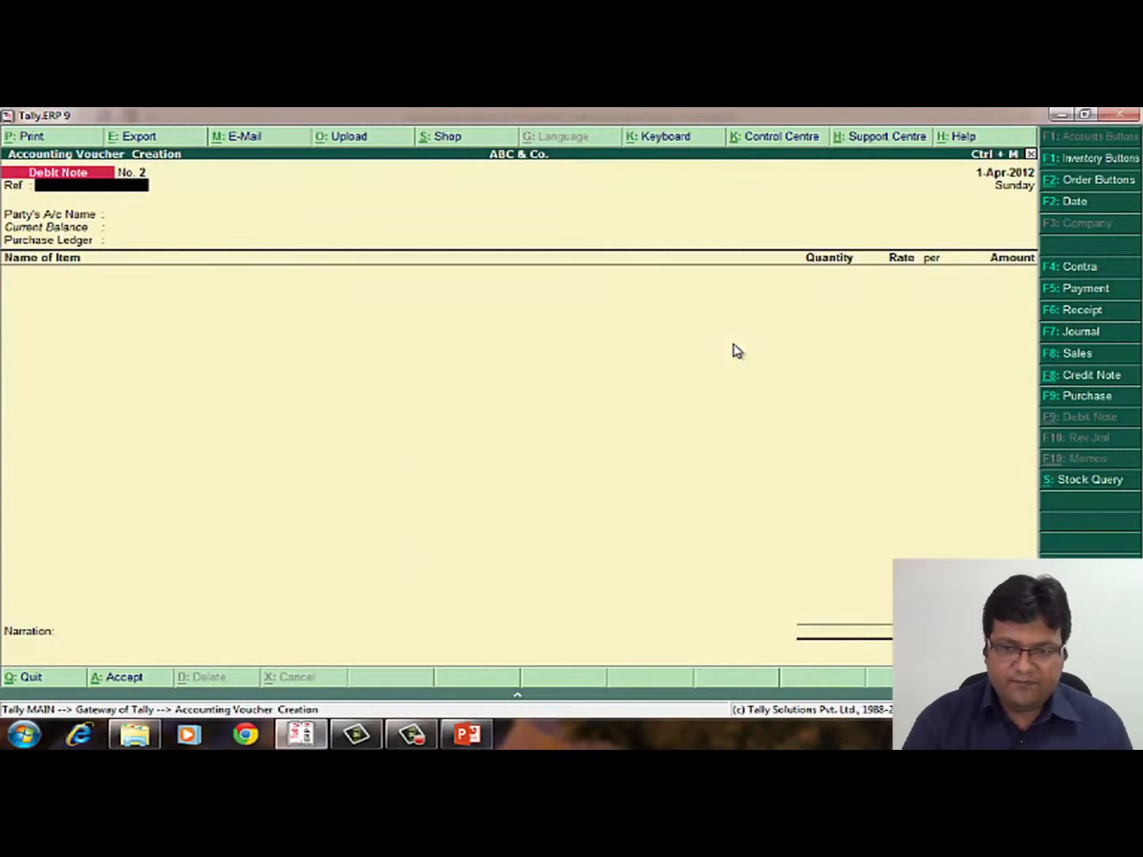
Start a payment voucher and choose XYZ & Co. as the ledger to debit.
{"action": "left_click", "coordinate": [1064, 292]}
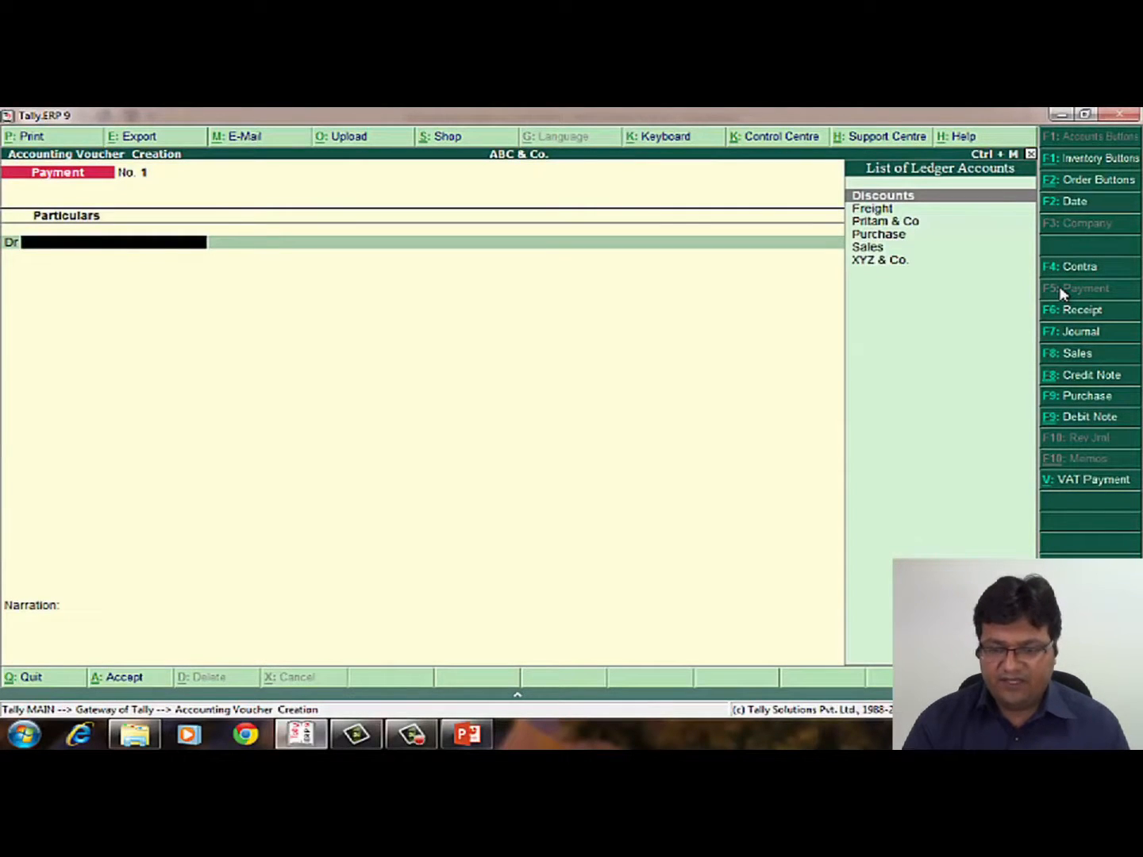
{"action": "key", "text": "Down"}
{"action": "key", "text": "Down"}
{"action": "key", "text": "Down"}
{"action": "key", "text": "Down"}
{"action": "key", "text": "Down"}
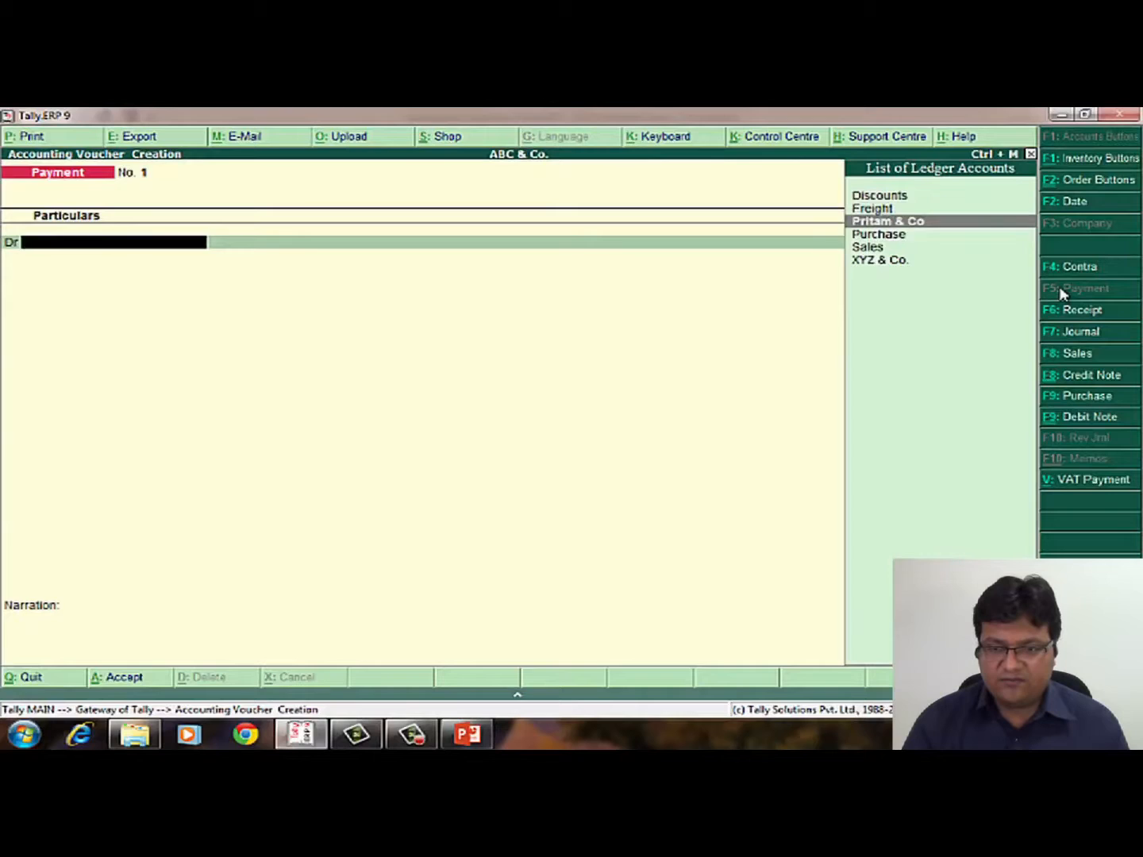
{"action": "key", "text": "Return"}
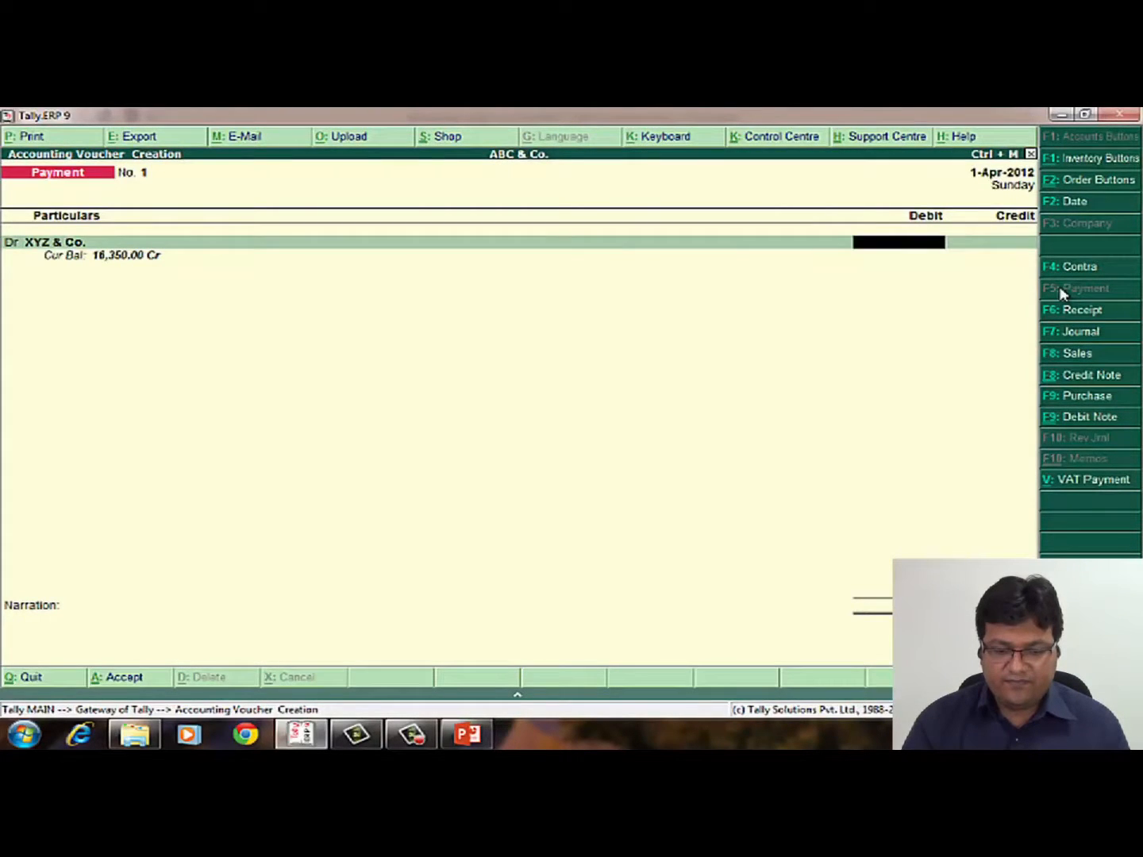
Set the XYZ & Co. debit amount to 16350 and allocate it in full against pending bill 121.
{"action": "type", "text": "1600"}
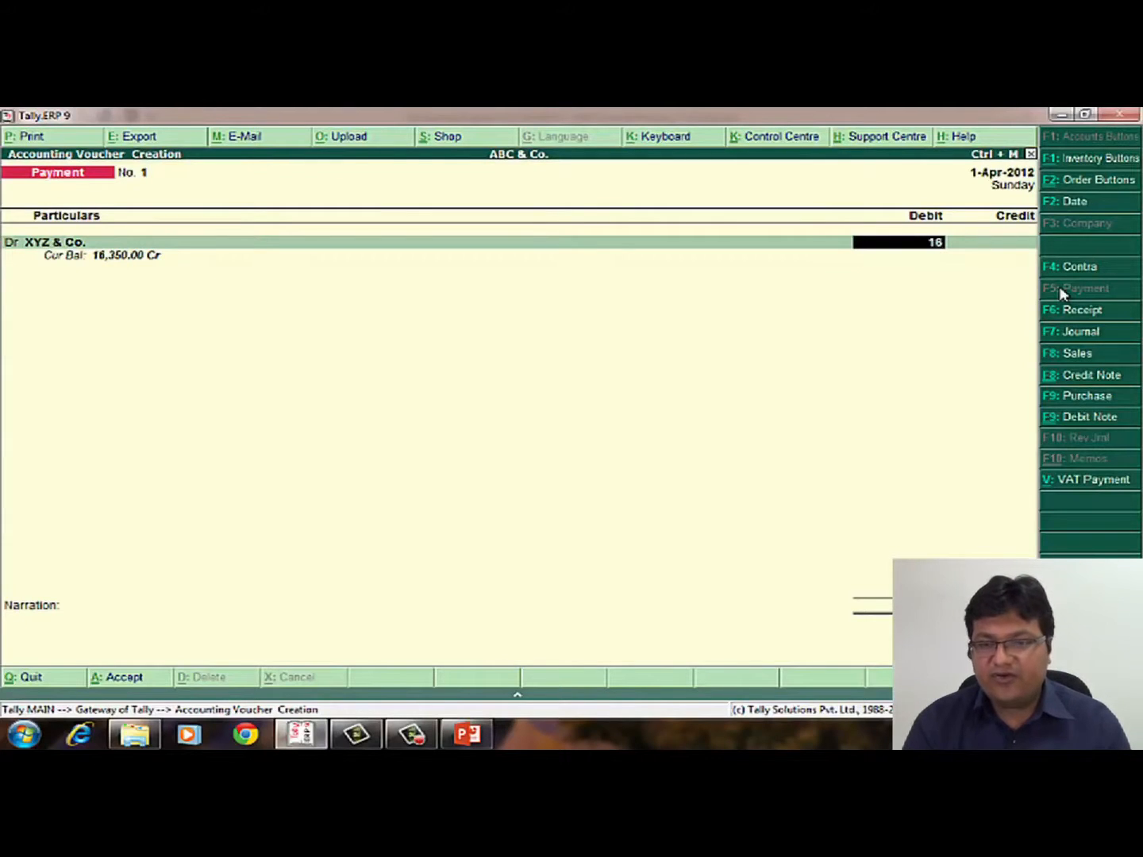
{"action": "key", "text": "BackSpace"}
{"action": "key", "text": "BackSpace"}
{"action": "key", "text": "BackSpace"}
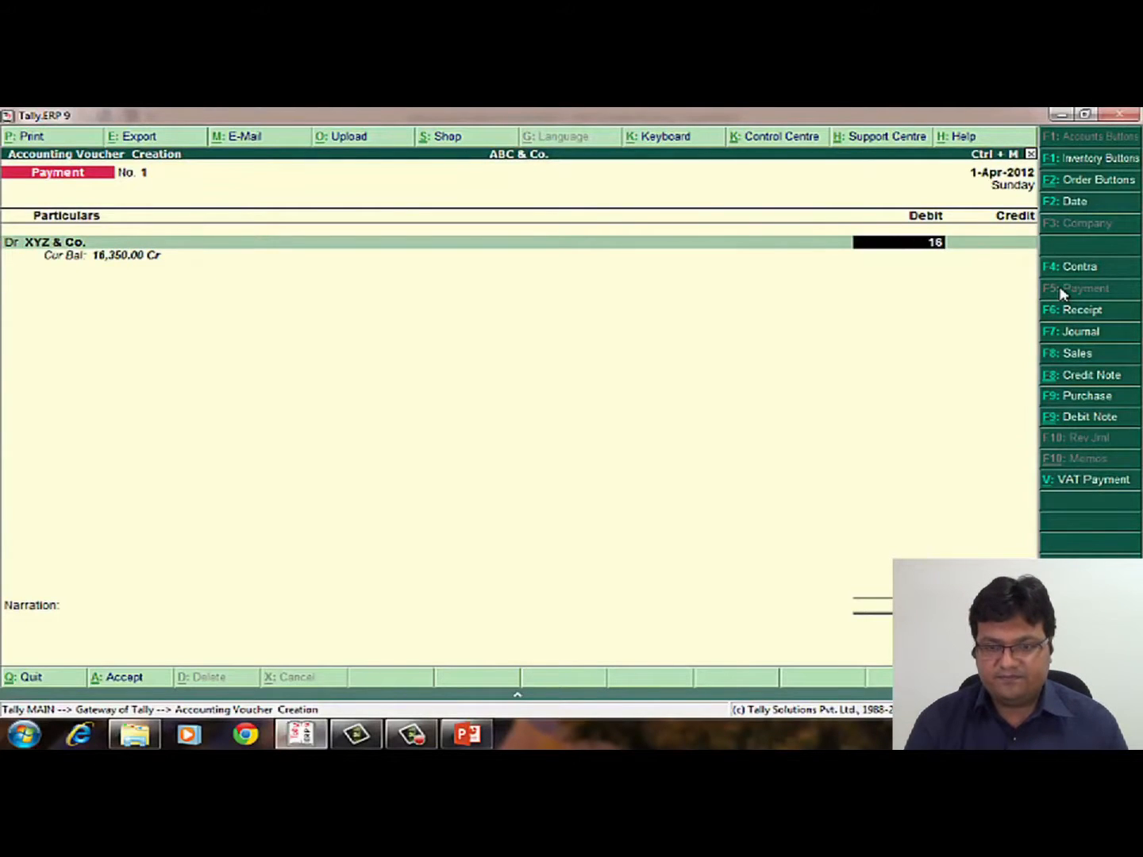
{"action": "type", "text": "6350"}
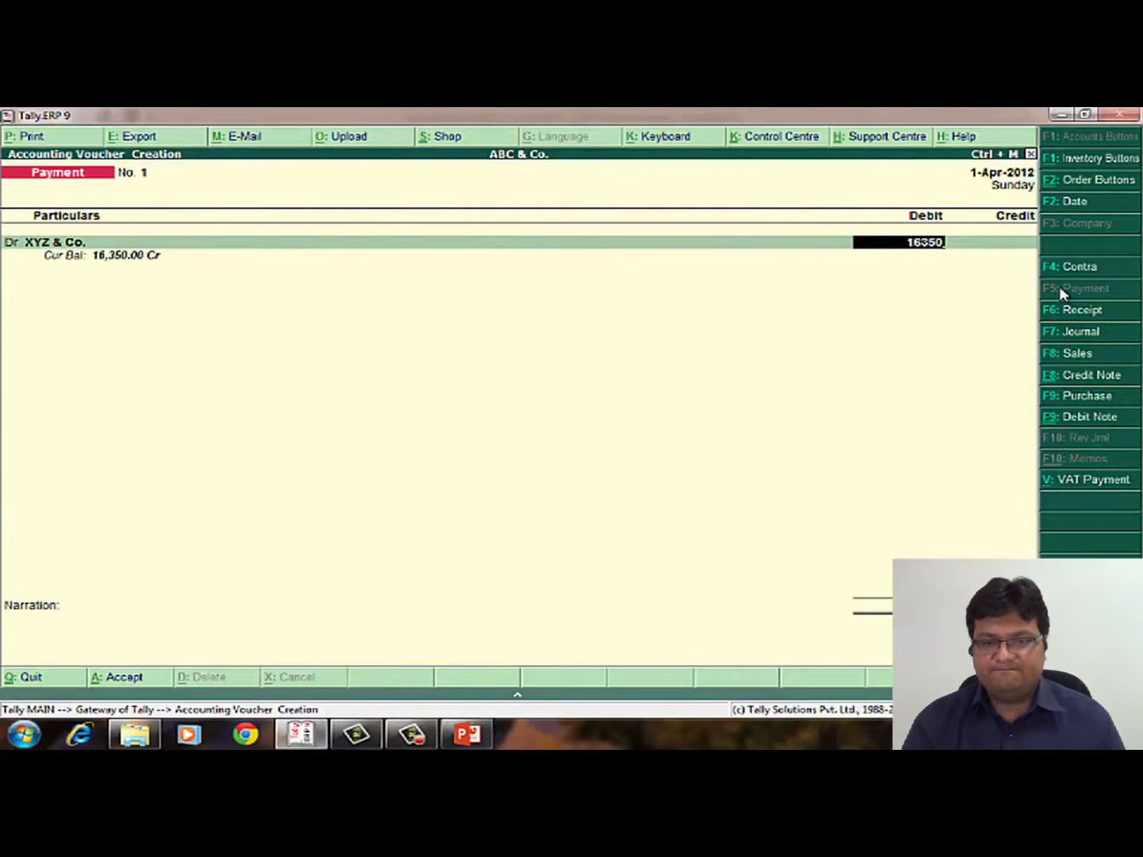
{"action": "key", "text": "Return"}
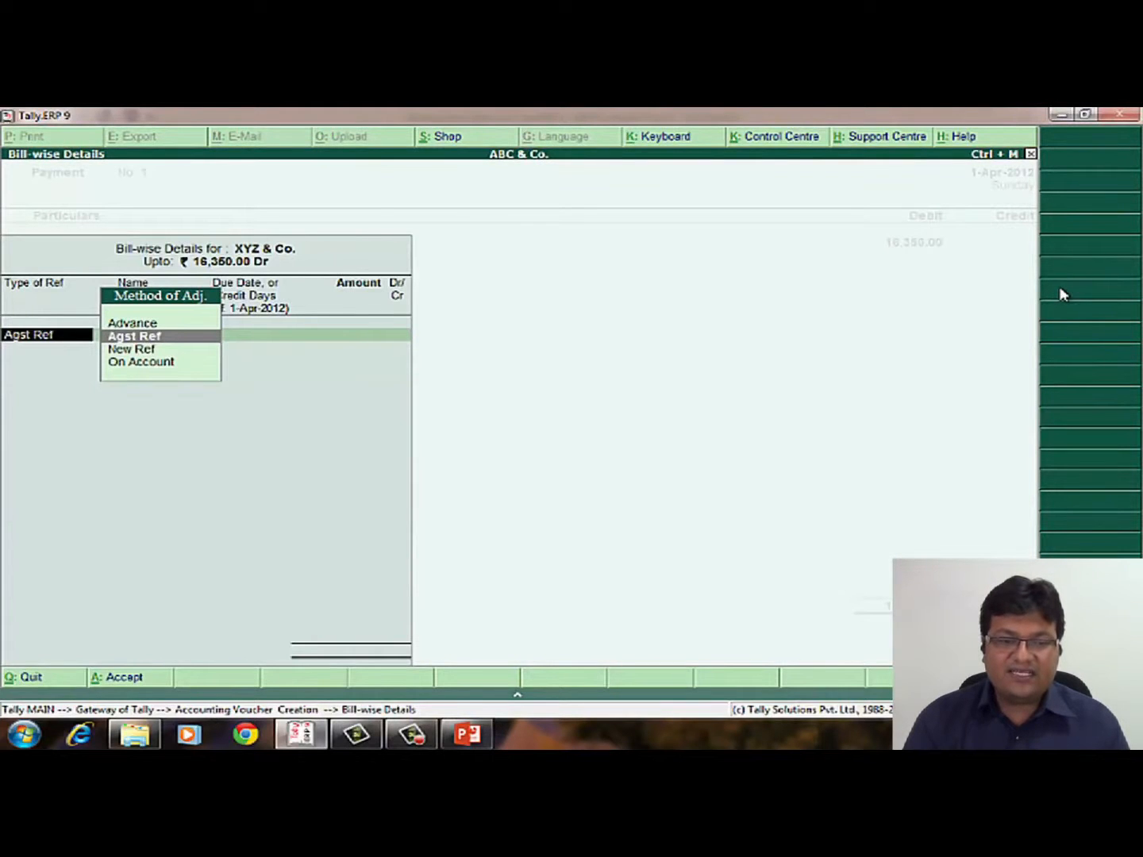
{"action": "key", "text": "Return"}
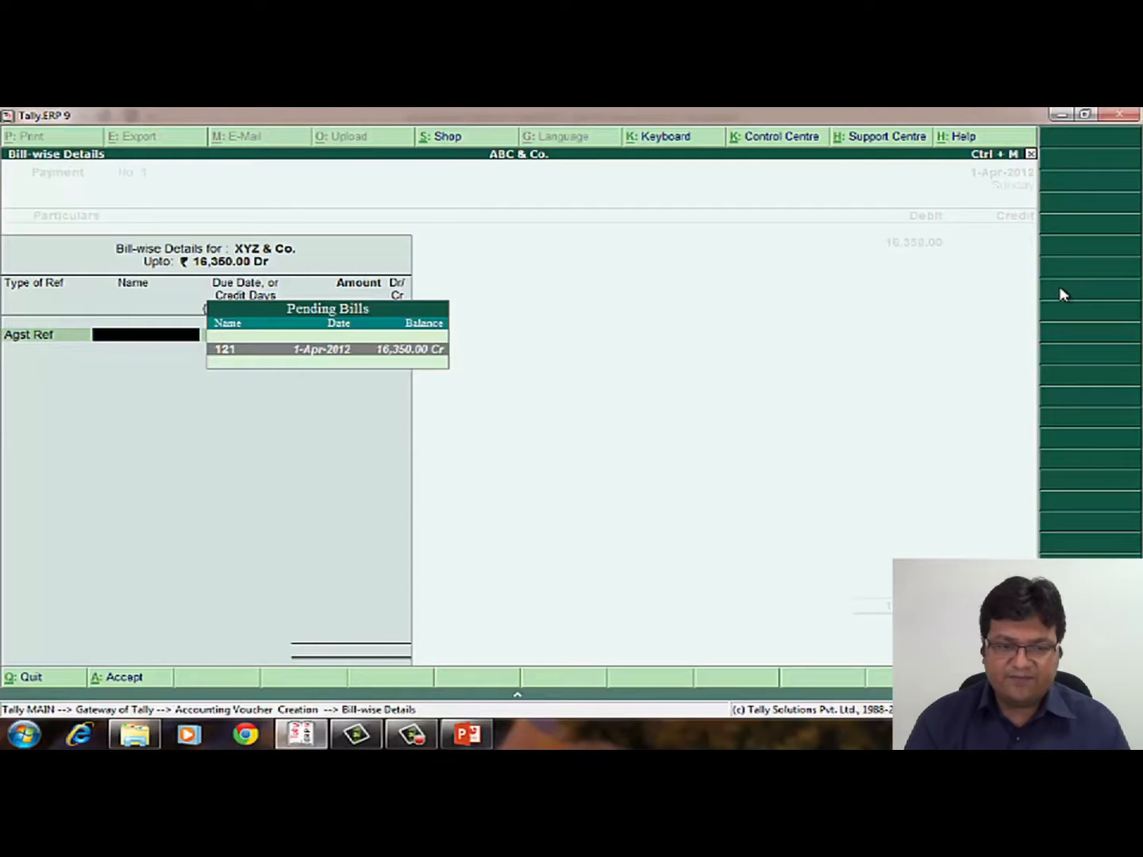
{"action": "key", "text": "Return"}
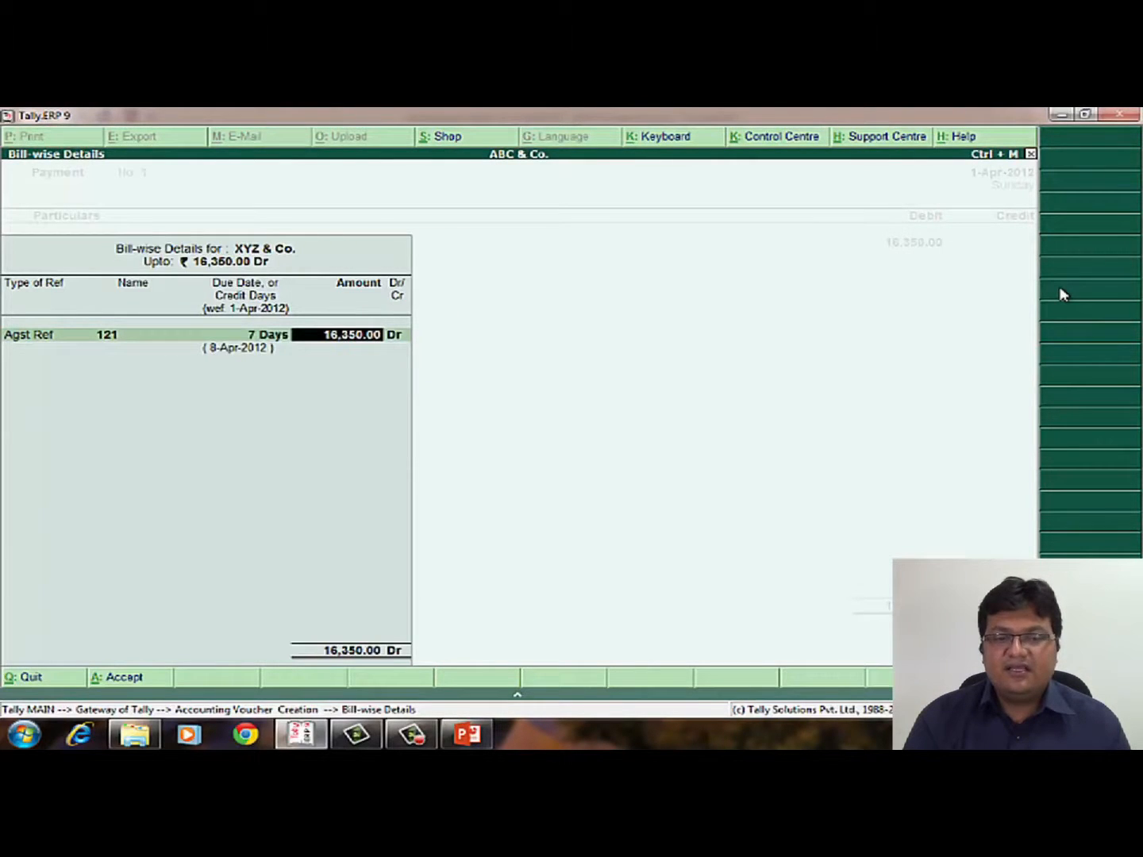
{"action": "key", "text": "Return"}
{"action": "key", "text": "Return"}
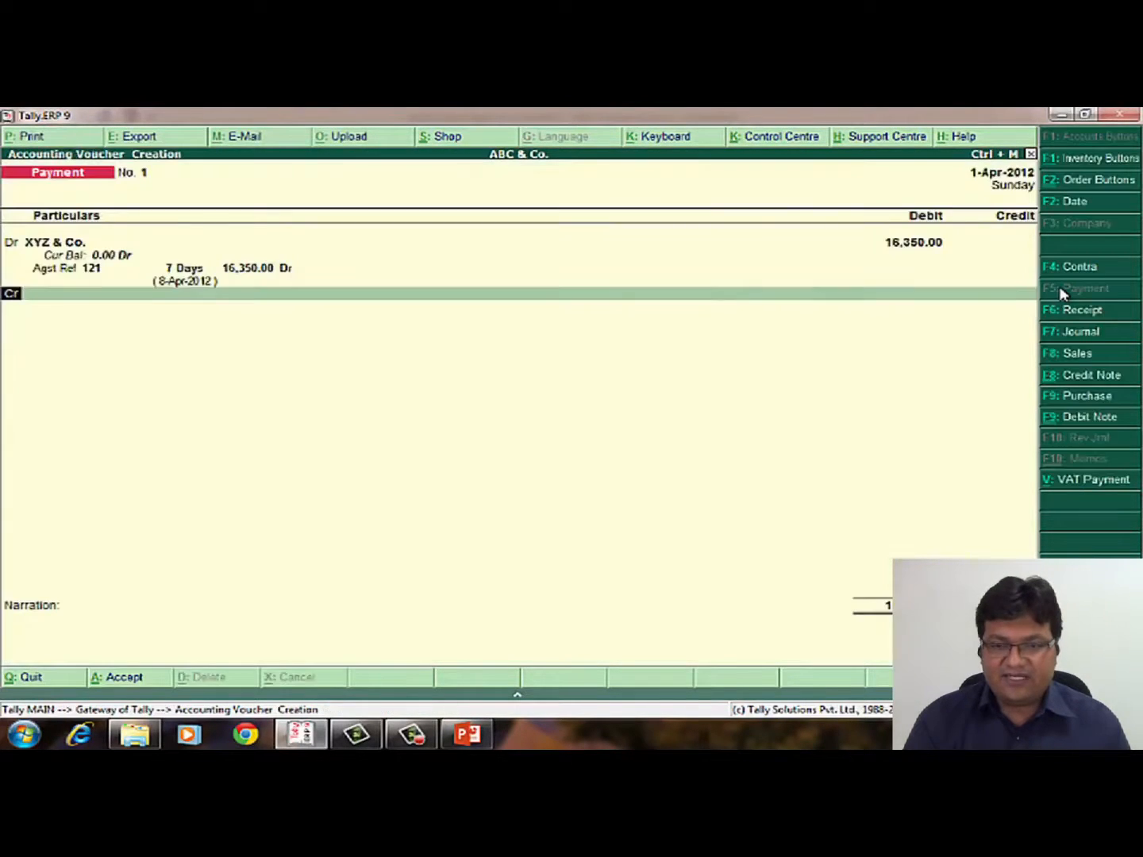
{"action": "key", "text": "Return"}
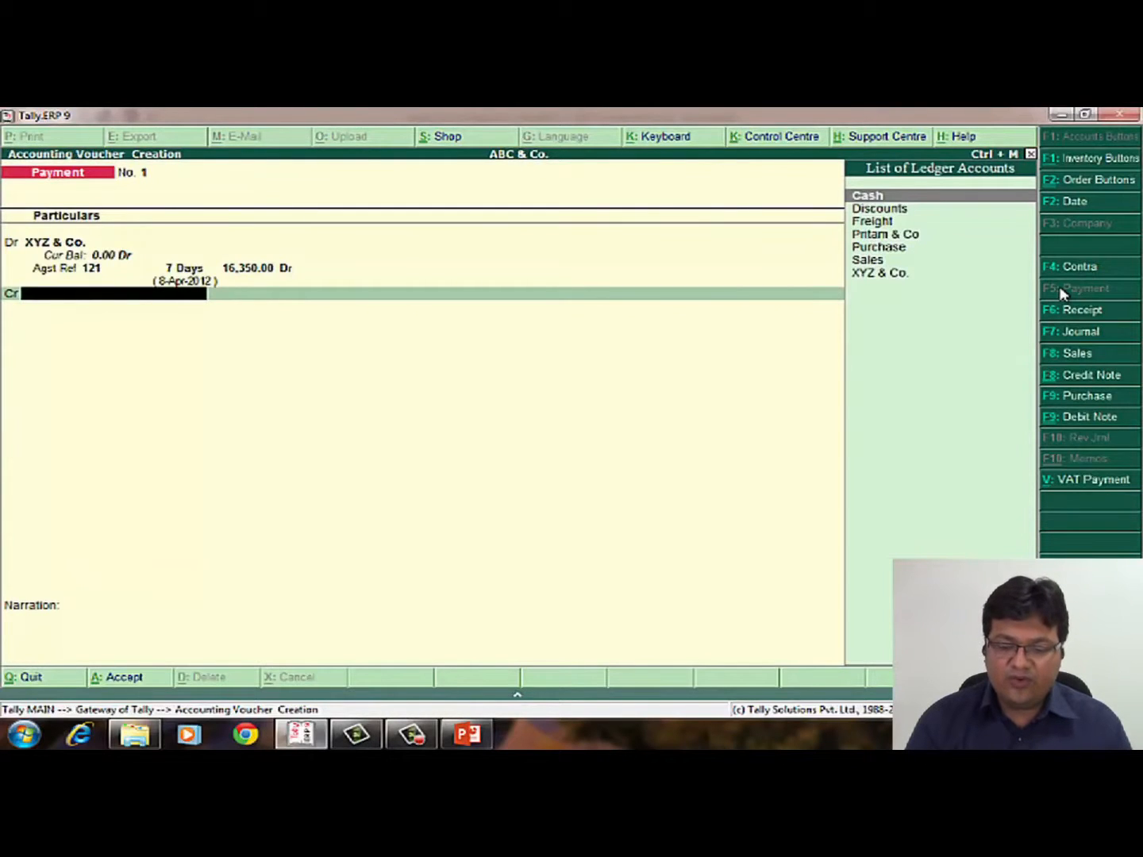
Examine the list of ledger accounts available for the payment's credit entry.
{"action": "key", "text": "Down"}
{"action": "key", "text": "Down"}
{"action": "key", "text": "Down"}
{"action": "key", "text": "Down"}
{"action": "key", "text": "Up"}
{"action": "key", "text": "Up"}
{"action": "key", "text": "Up"}
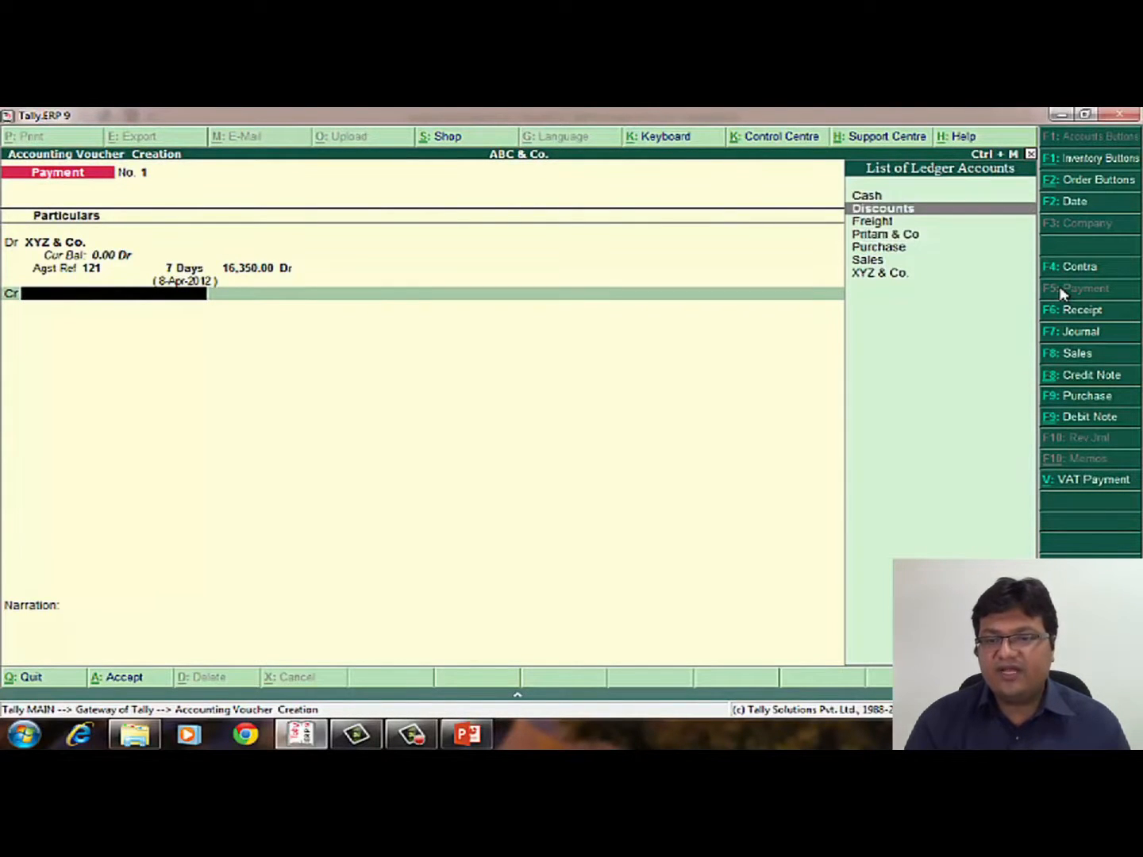
{"action": "key", "text": "Up"}
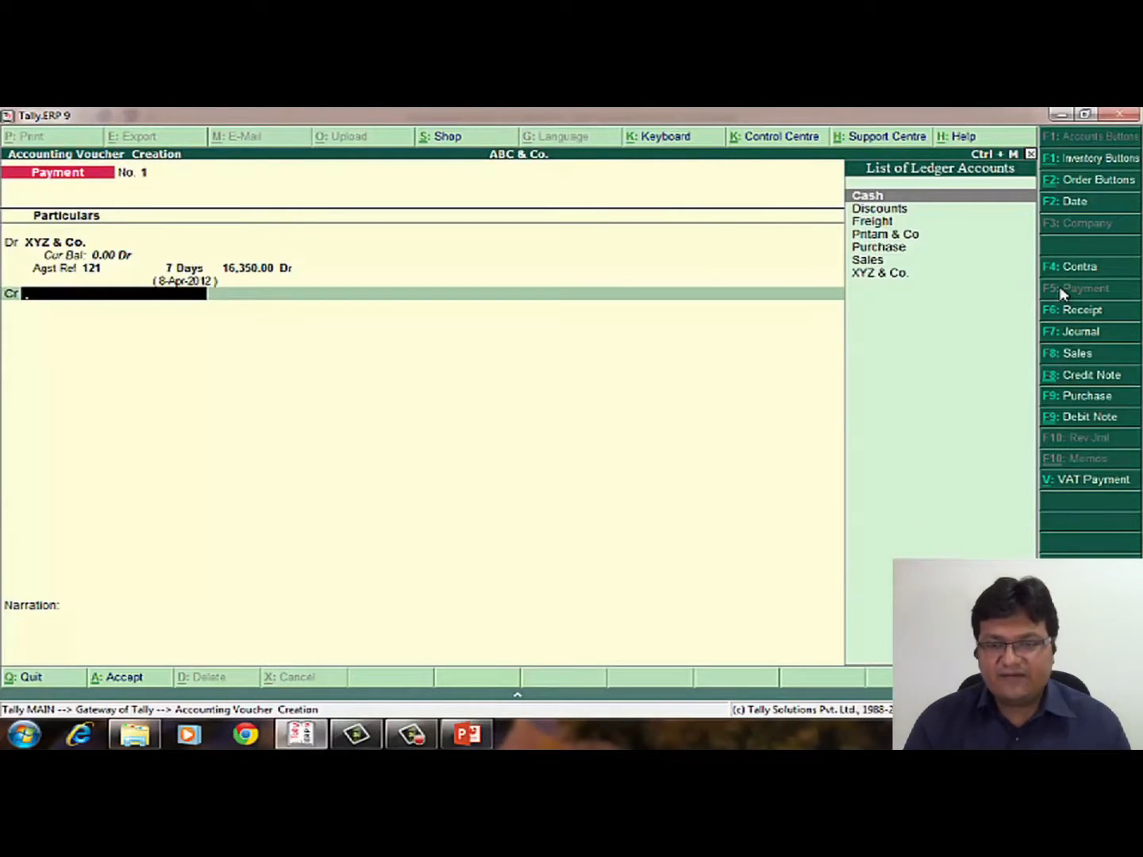
{"action": "key", "text": "Down"}
{"action": "key", "text": "Down"}
{"action": "key", "text": "Down"}
{"action": "key", "text": "Down"}
{"action": "key", "text": "Down"}
{"action": "key", "text": "Down"}
{"action": "key", "text": "Up"}
{"action": "key", "text": "Up"}
{"action": "key", "text": "Up"}
{"action": "key", "text": "Up"}
{"action": "key", "text": "Up"}
{"action": "key", "text": "Up"}
{"action": "key", "text": "Down"}
{"action": "key", "text": "Down"}
{"action": "key", "text": "Down"}
{"action": "key", "text": "Down"}
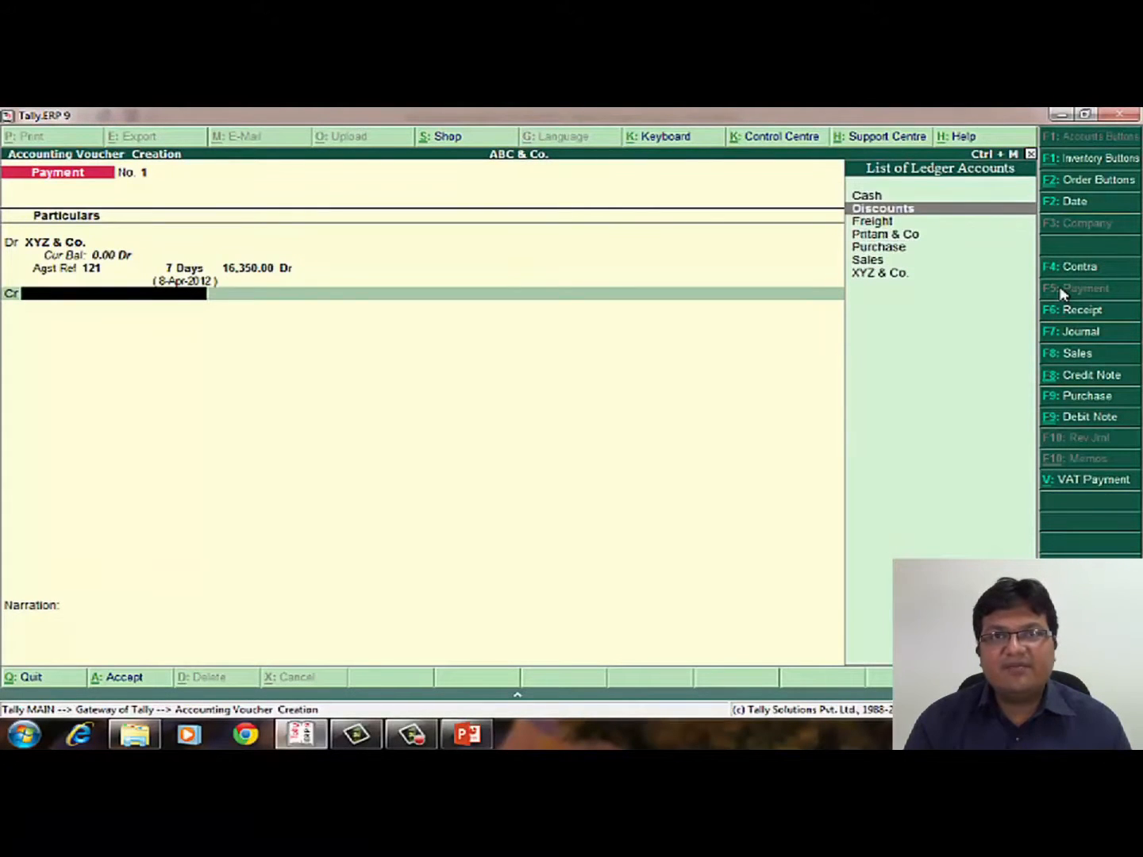
{"action": "key", "text": "Down"}
{"action": "key", "text": "Down"}
{"action": "key", "text": "Up"}
{"action": "key", "text": "Up"}
{"action": "key", "text": "Up"}
{"action": "key", "text": "Up"}
{"action": "key", "text": "Up"}
{"action": "key", "text": "Up"}
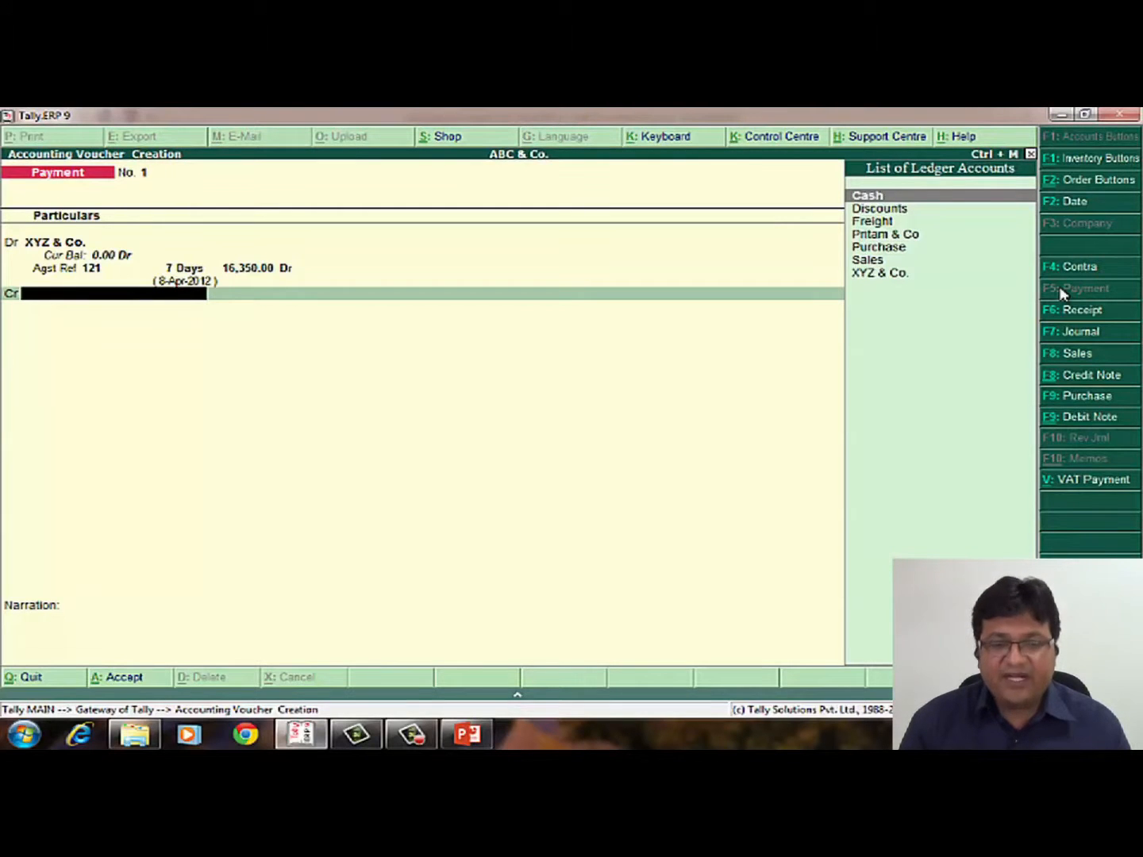
Start creating a new ledger from the credit entry, naming it HDFC Bank with no alias.
{"action": "key", "text": "alt+c"}
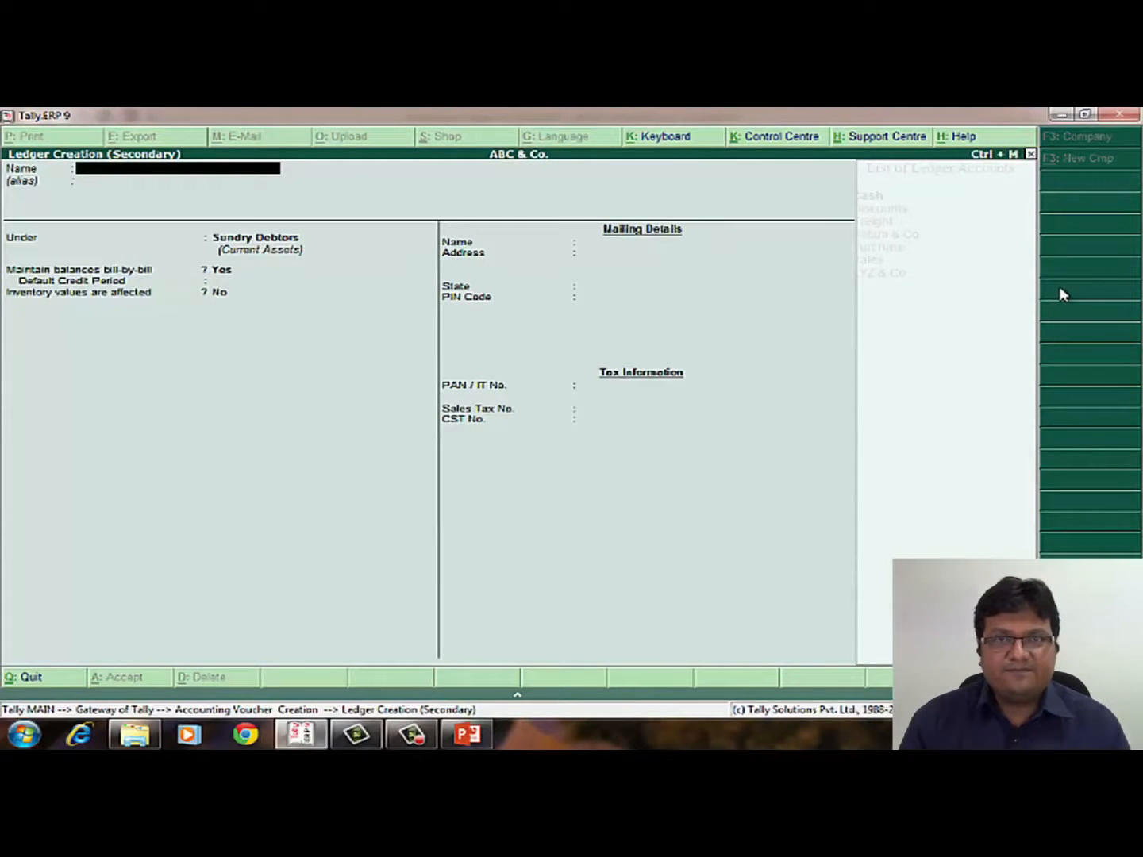
{"action": "type", "text": "HDCF"}
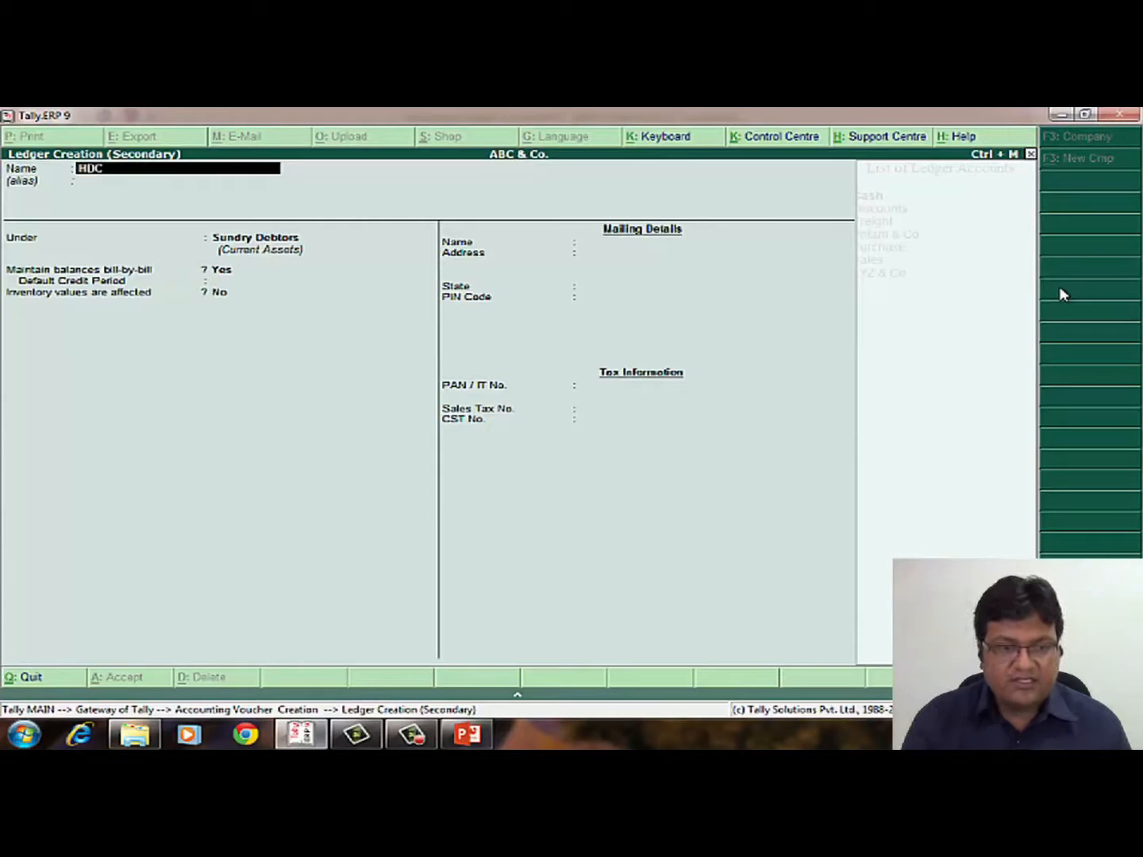
{"action": "key", "text": "BackSpace"}
{"action": "key", "text": "BackSpace"}
{"action": "type", "text": "FC Bank"}
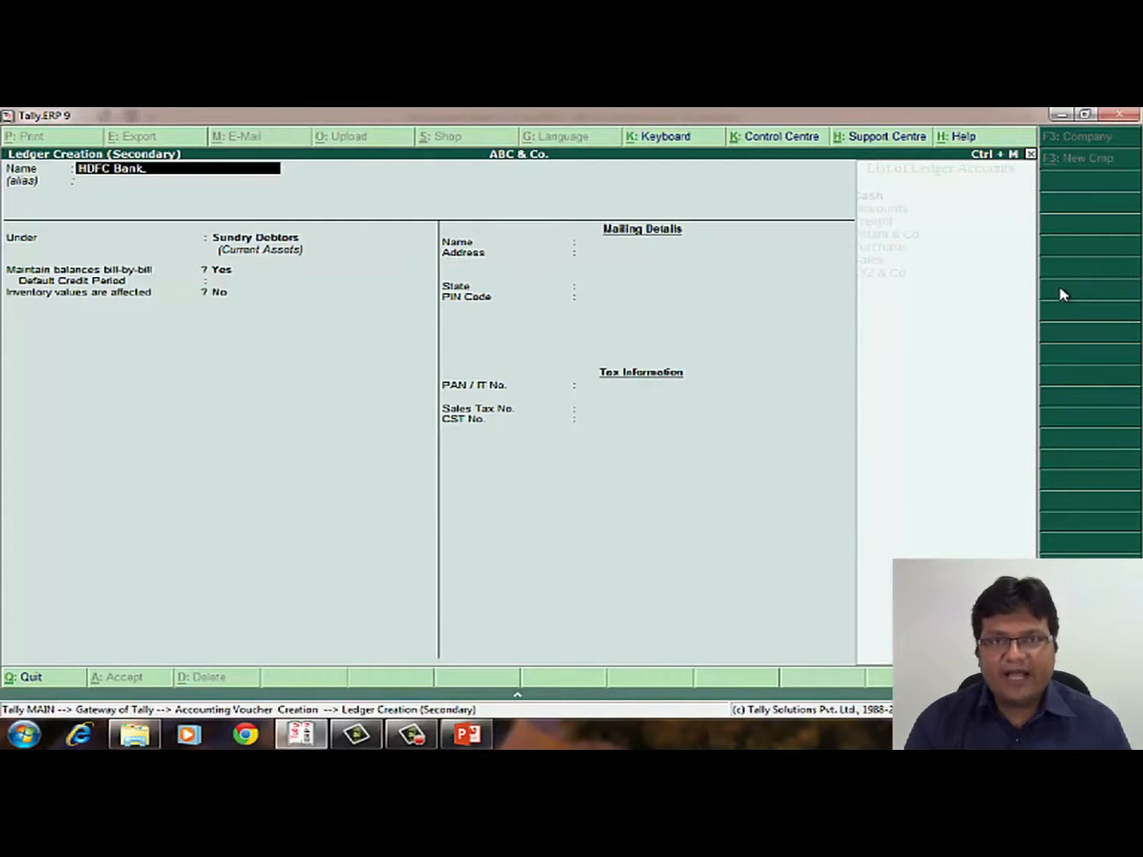
{"action": "key", "text": "Return"}
{"action": "key", "text": "Return"}
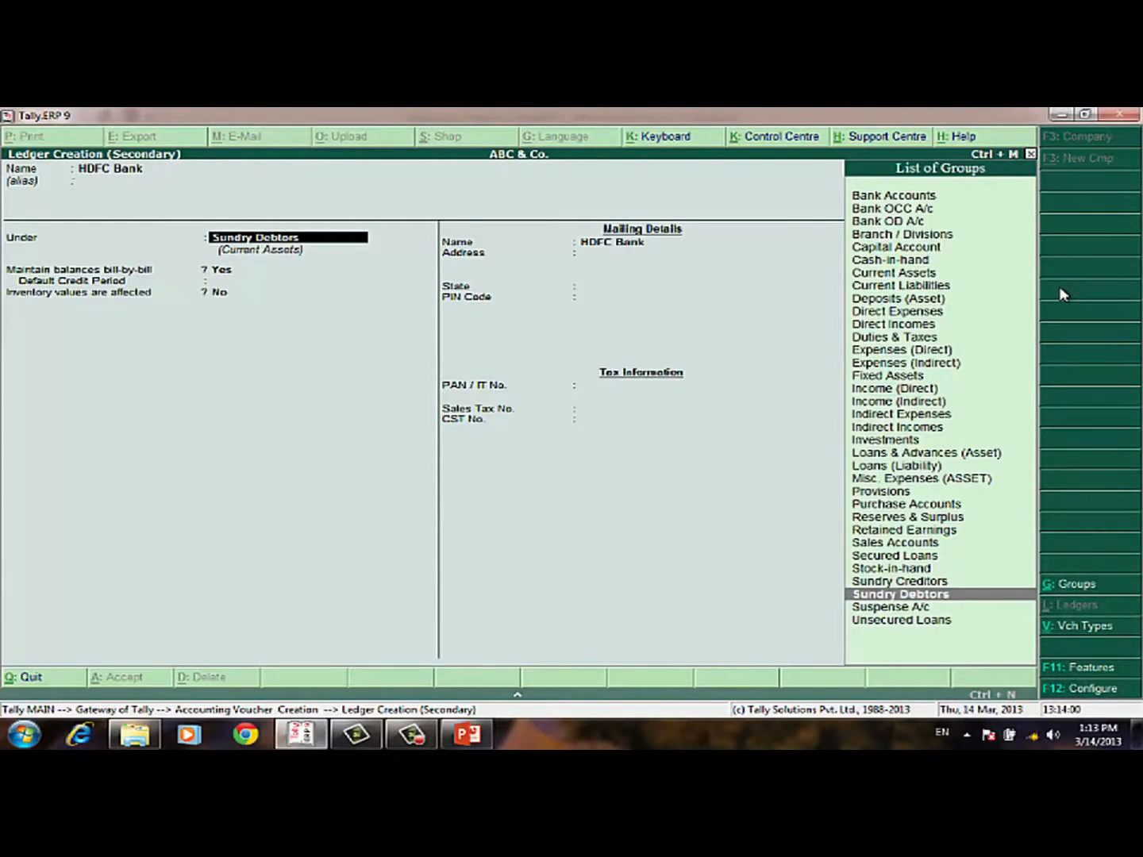
Place the HDFC Bank ledger under Bank Accounts, keep its other details at their defaults and save it.
{"action": "type", "text": "Bank"}
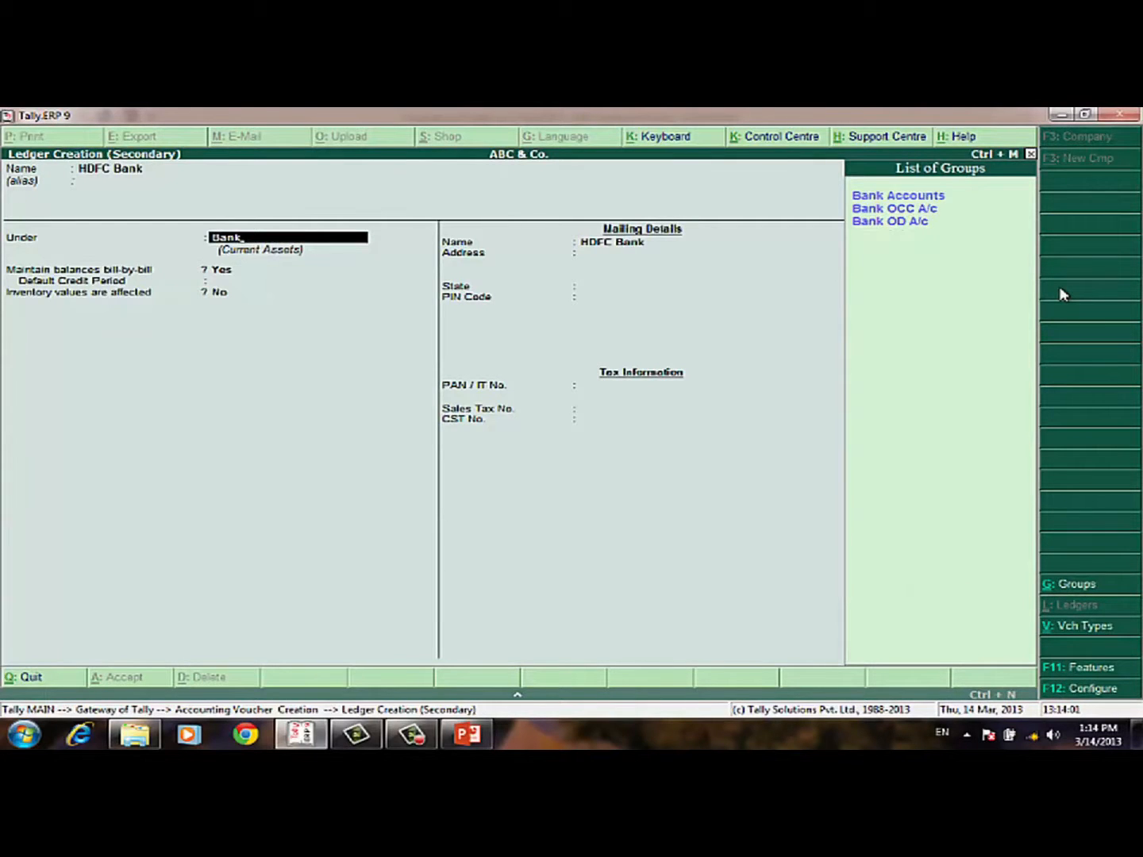
{"action": "key", "text": "Return"}
{"action": "key", "text": "Return"}
{"action": "key", "text": "Return"}
{"action": "key", "text": "Return"}
{"action": "key", "text": "Return"}
{"action": "key", "text": "Return"}
{"action": "key", "text": "Return"}
{"action": "key", "text": "Return"}
{"action": "key", "text": "Return"}
{"action": "key", "text": "Return"}
{"action": "key", "text": "Return"}
{"action": "key", "text": "Return"}
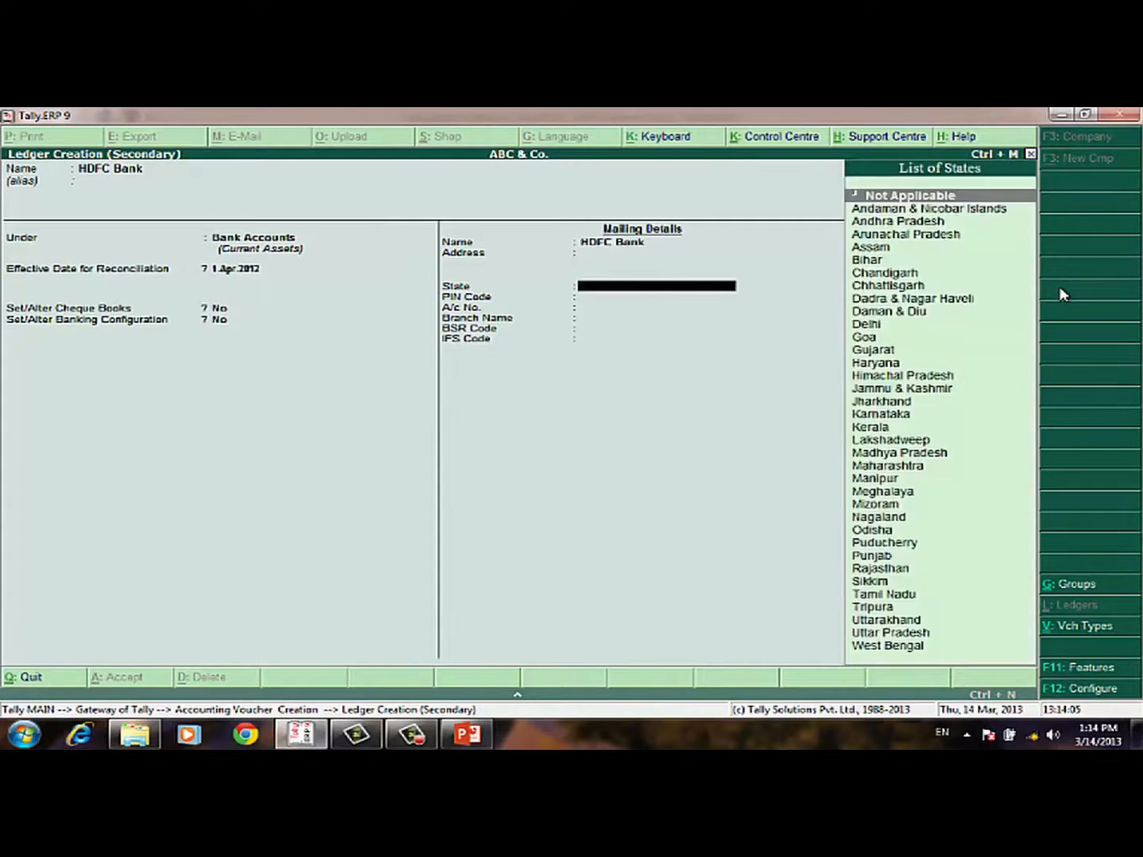
{"action": "key", "text": "Return"}
{"action": "key", "text": "Return"}
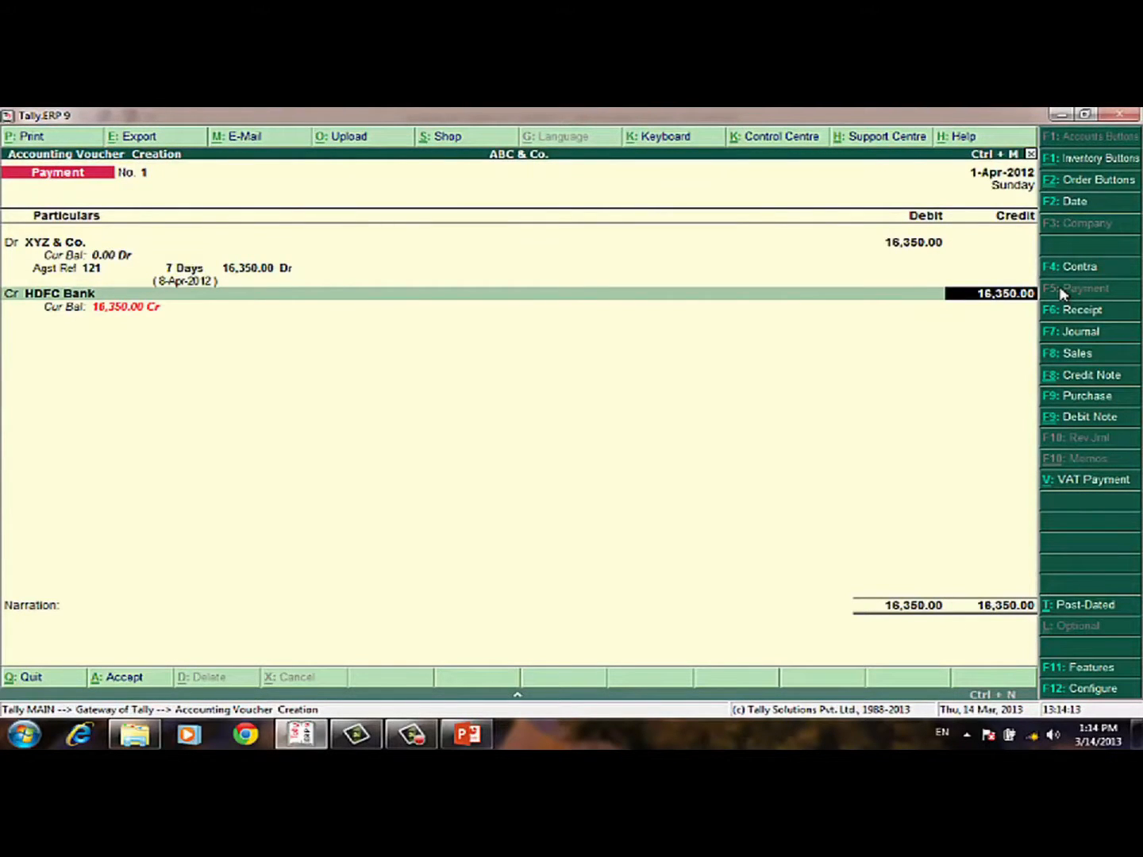
Credit HDFC Bank with 16,350.00, keeping the cheque favouring XYZ & Co. crossed A/c Payee, and save the payment voucher.
{"action": "key", "text": "Return"}
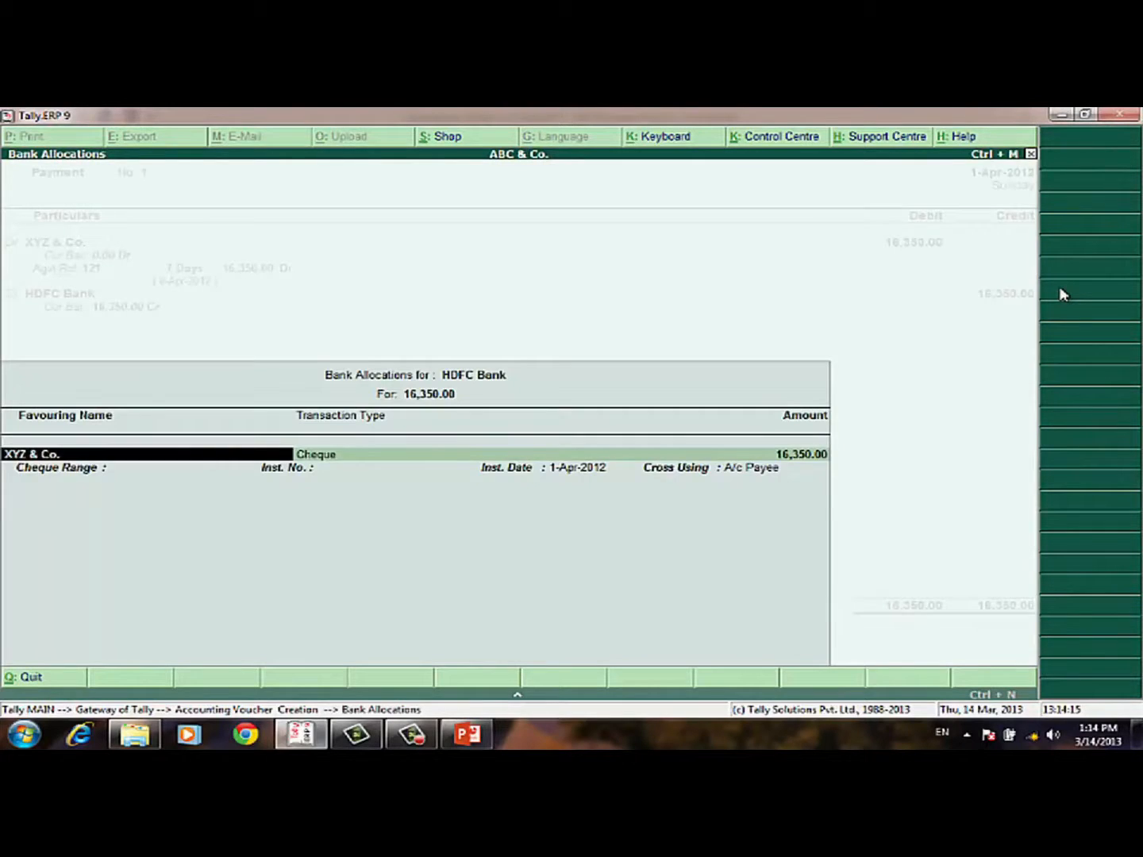
{"action": "key", "text": "Return"}
{"action": "key", "text": "Return"}
{"action": "key", "text": "Return"}
{"action": "key", "text": "Return"}
{"action": "key", "text": "Return"}
{"action": "key", "text": "Return"}
{"action": "key", "text": "Return"}
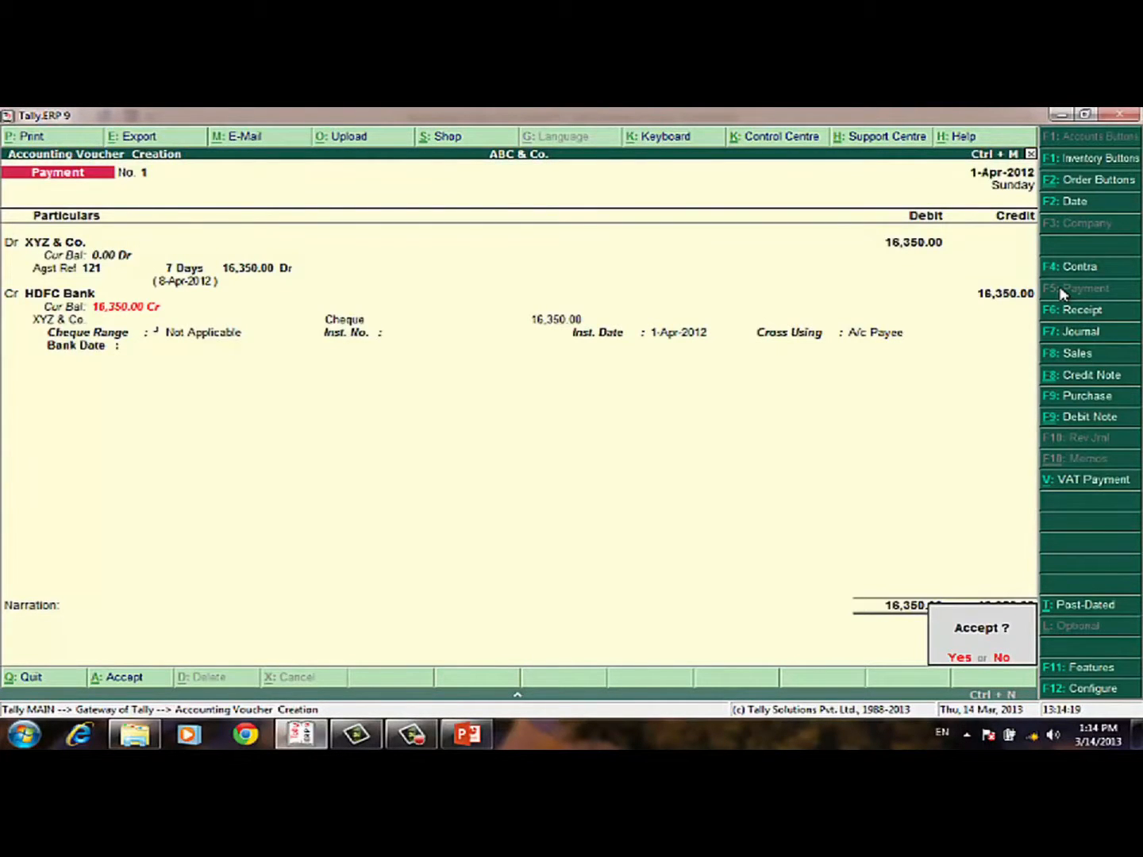
{"action": "key", "text": "Return"}
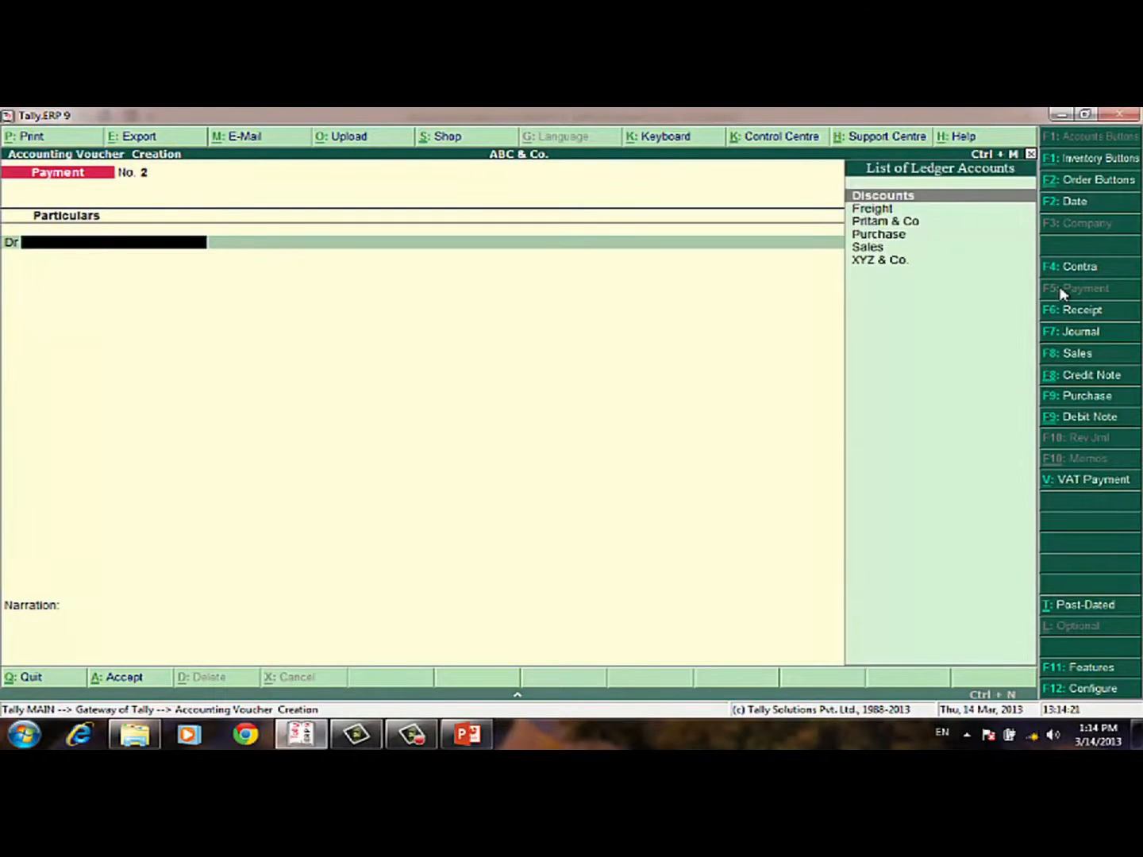